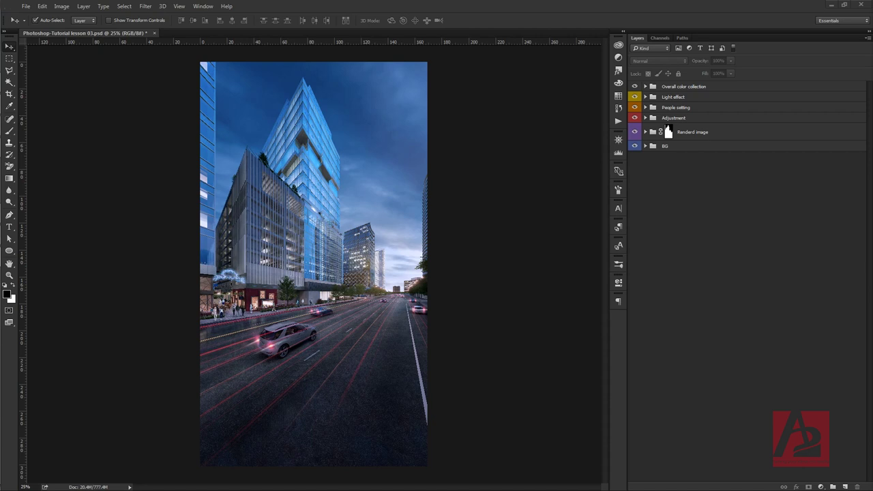
Hide the Overall color collection, Light effect, People setting and Adjustment groups.
click(635, 86)
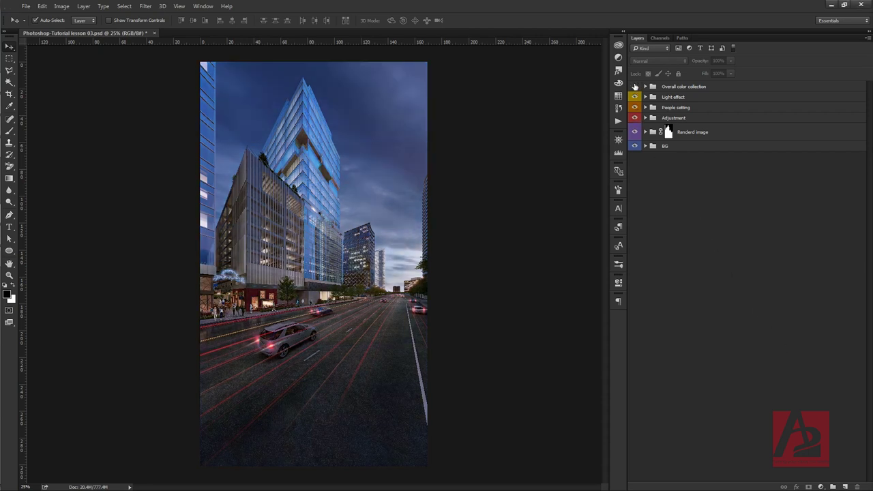
click(634, 97)
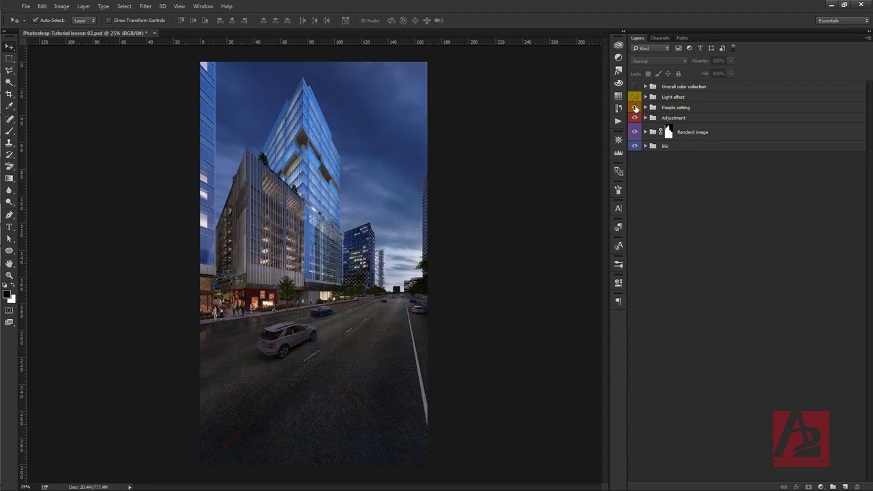
click(635, 108)
click(634, 120)
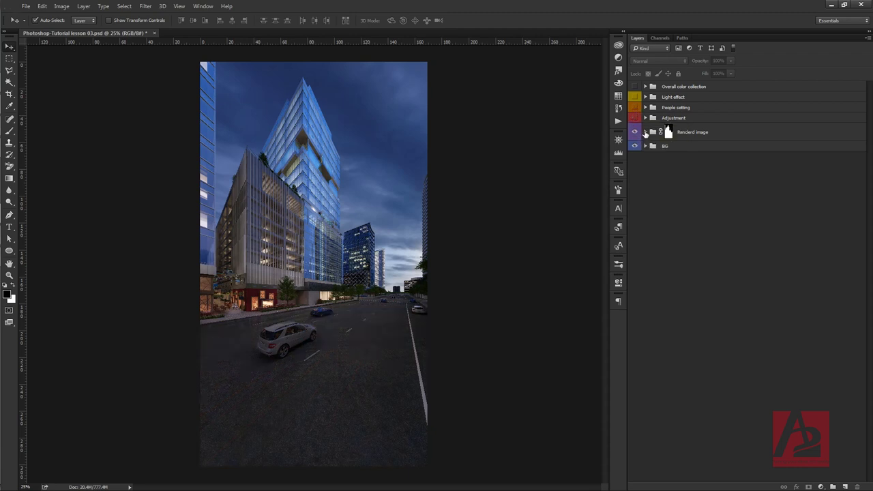
Toggle the Rendered image mask off and on to compare skies, then expand that group.
shift+click(668, 132)
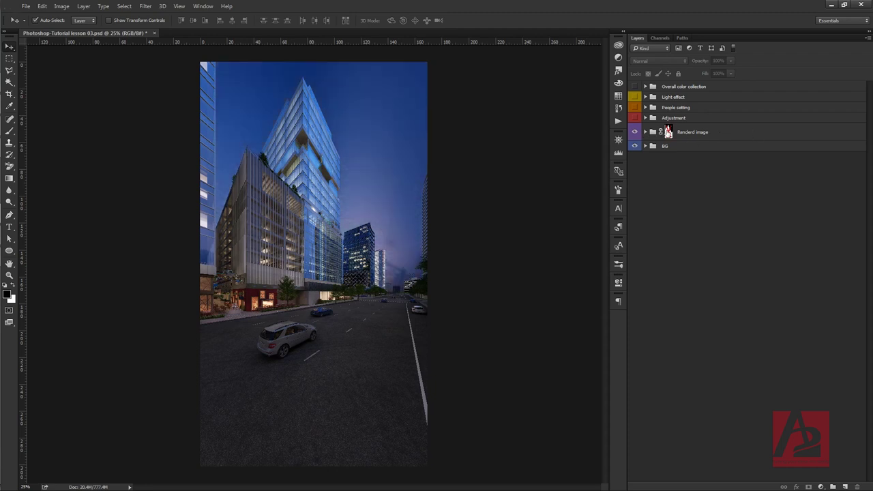
shift+click(668, 132)
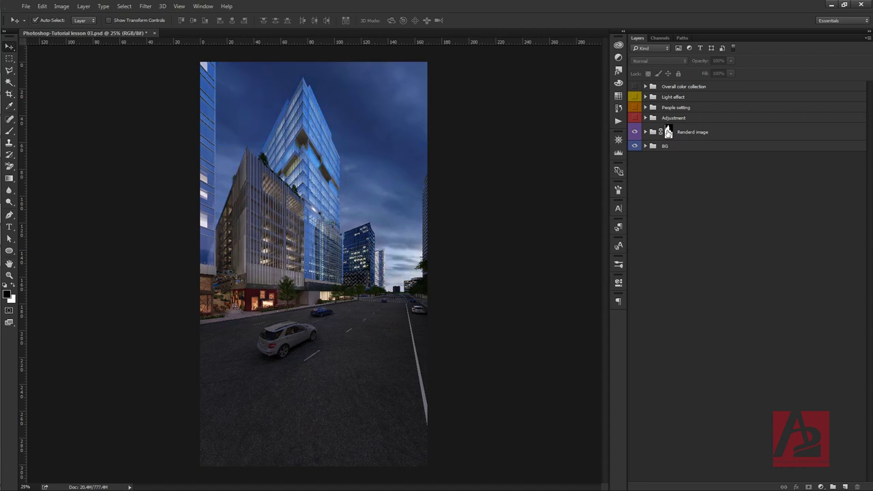
click(645, 132)
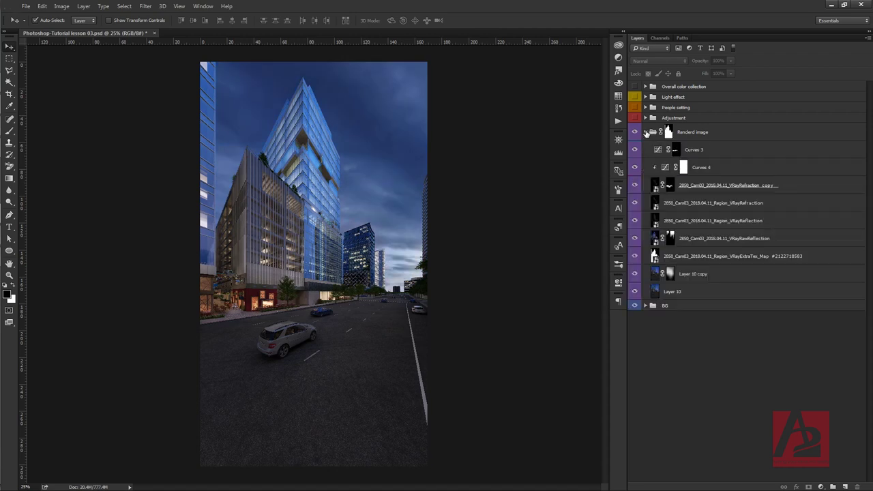
Hide Curves 3, Curves 4 and the refraction, reflection and ExtraTex pass layers.
click(635, 149)
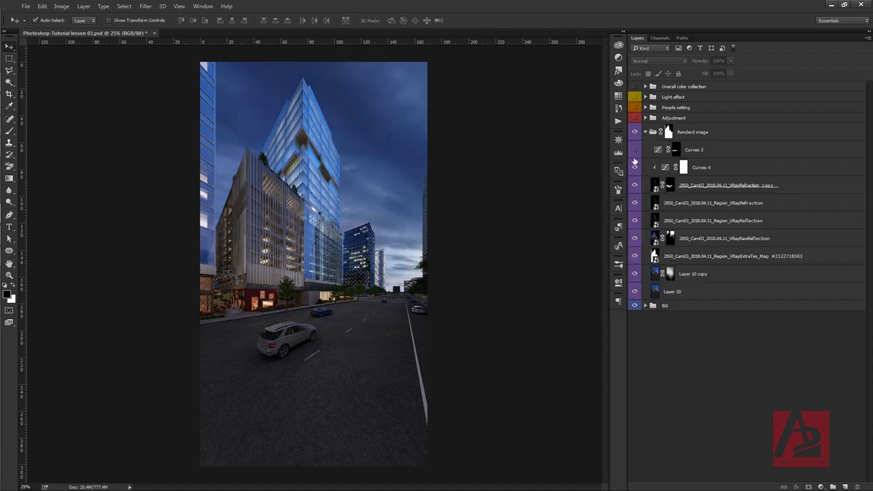
click(635, 168)
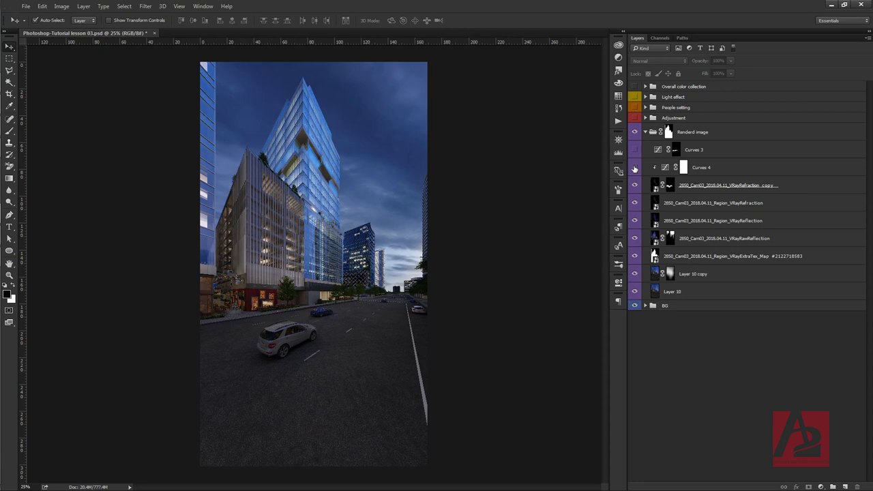
click(635, 185)
click(634, 203)
drag(634, 222, 635, 240)
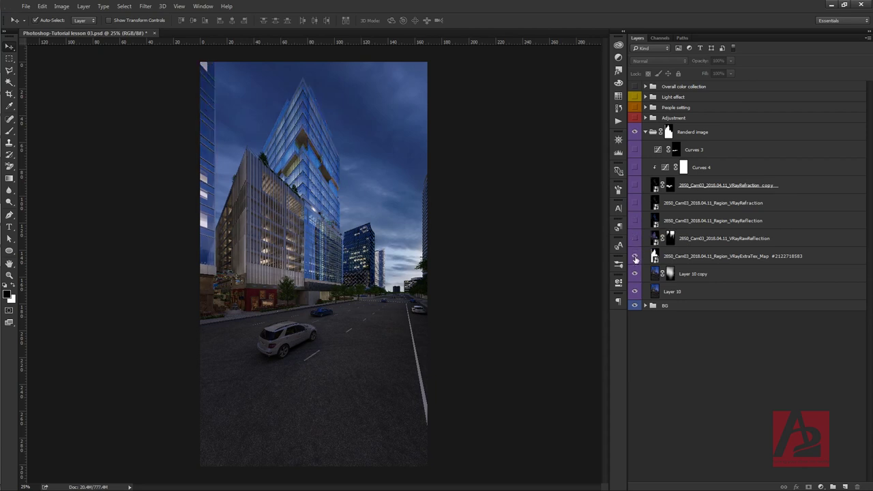
click(635, 257)
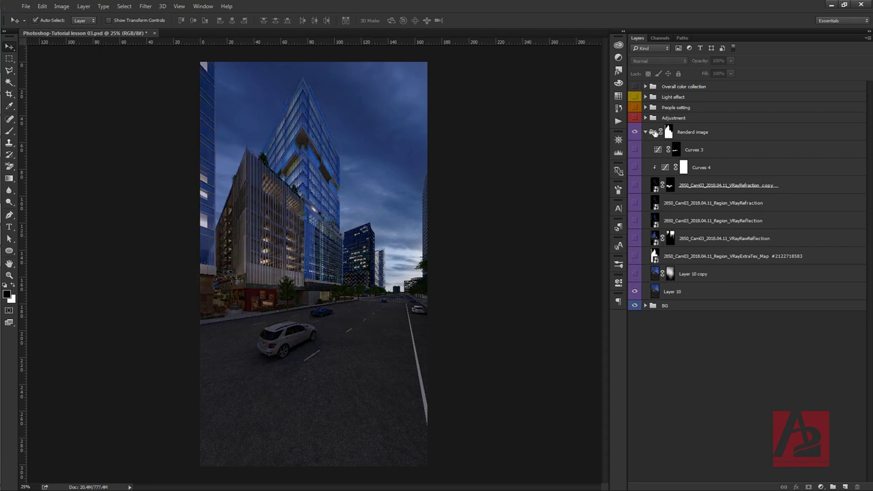
In the BG group, hide Vibrance 1, Curves 8 and Flare 5, then bring up the ExtraTex map.
click(645, 306)
click(634, 320)
click(635, 338)
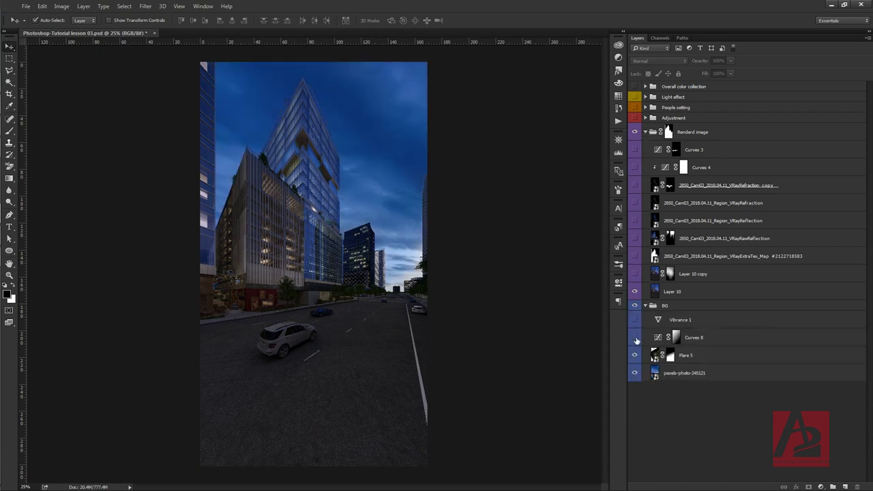
click(635, 355)
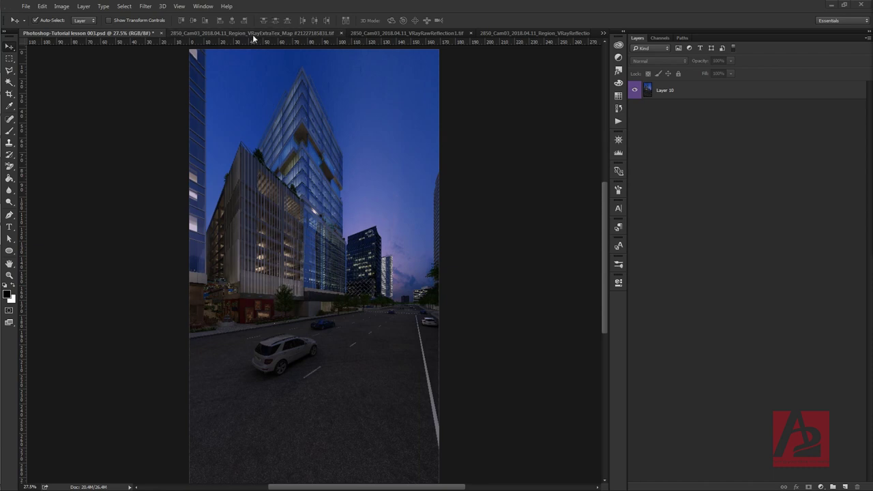
click(260, 33)
Paste the ExtraTex map into a new layer named 'VRay ExtraTex' in the lesson file.
key(ctrl+a)
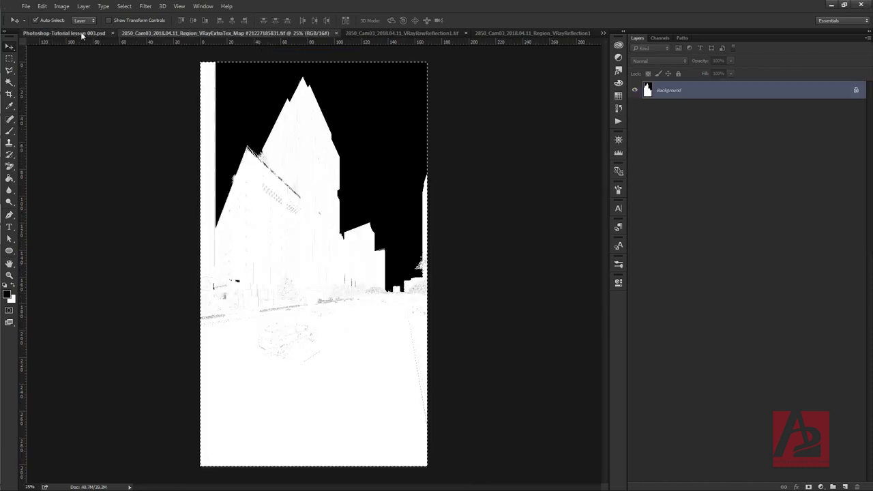
click(80, 32)
click(844, 487)
double_click(665, 90)
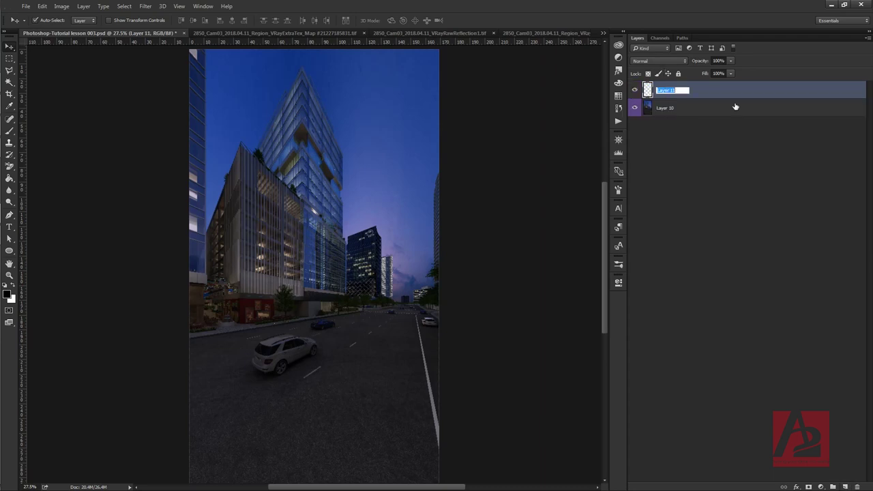
text(VR)
text(ay)
text( Ex)
text(tra)
text(Te)
text(x)
key(Return)
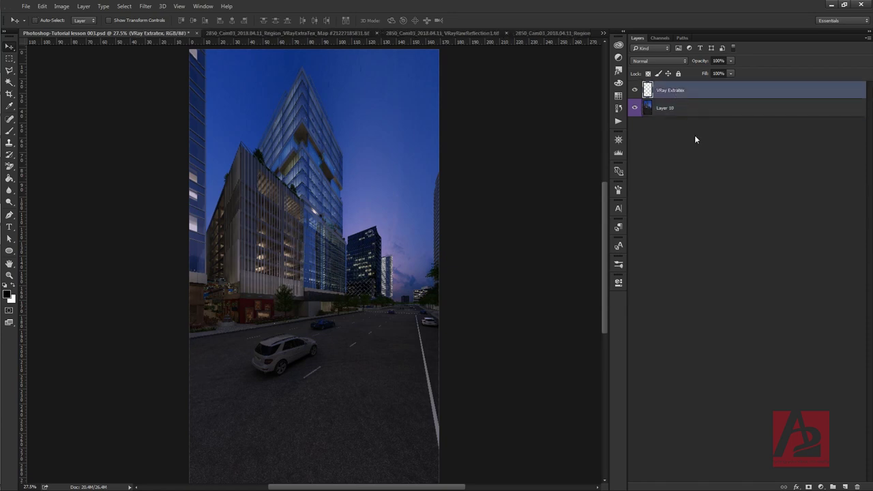
key(ctrl+v)
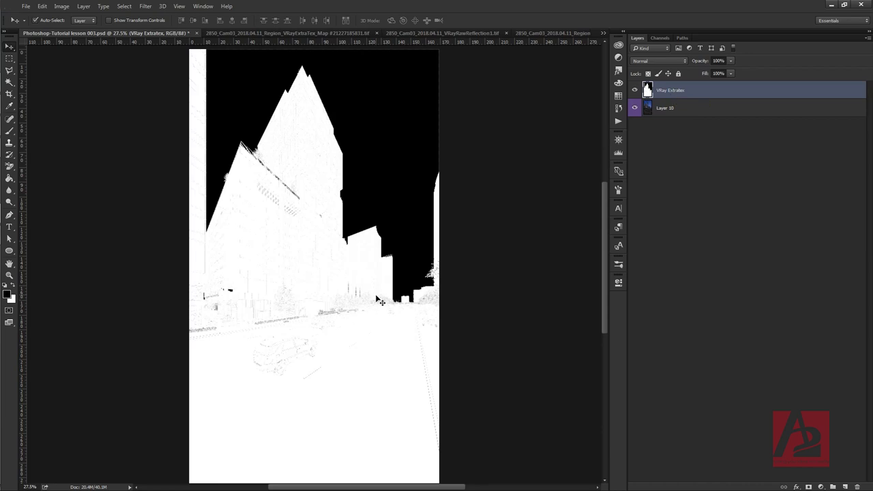
Set the VRay Extratex layer to Multiply at 10% opacity, then bring up the raw reflection pass.
click(703, 305)
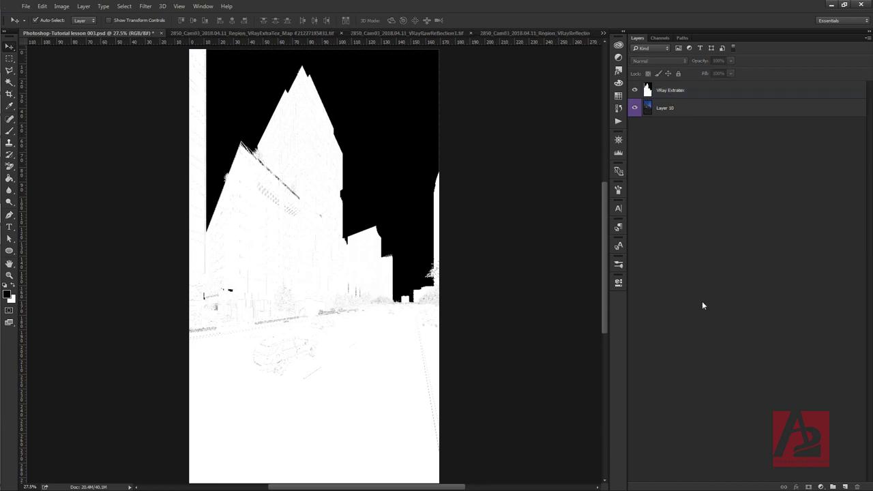
click(675, 90)
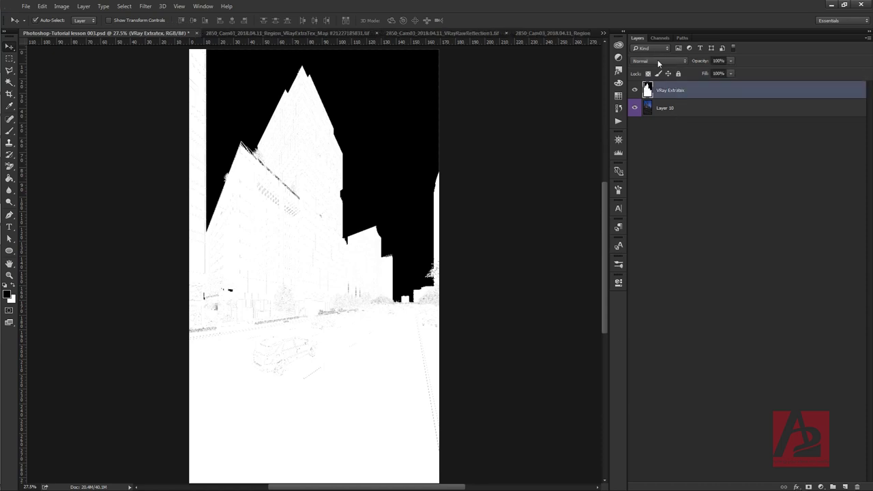
click(659, 60)
click(648, 91)
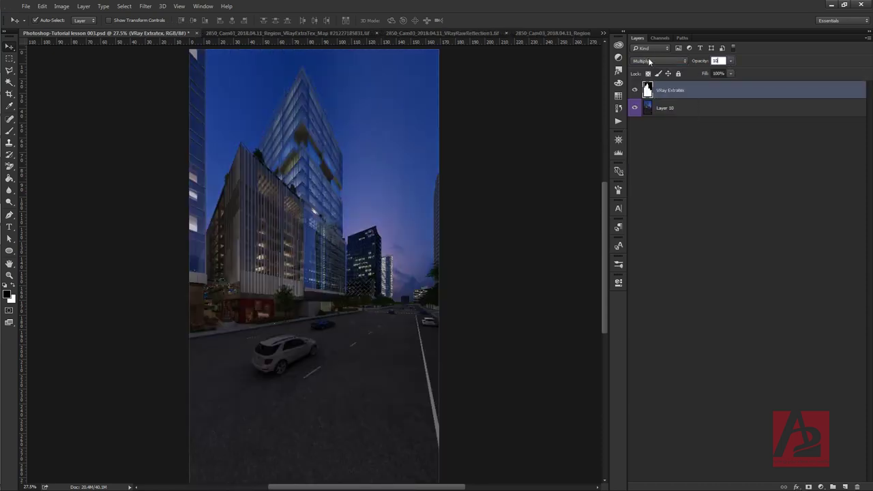
click(731, 271)
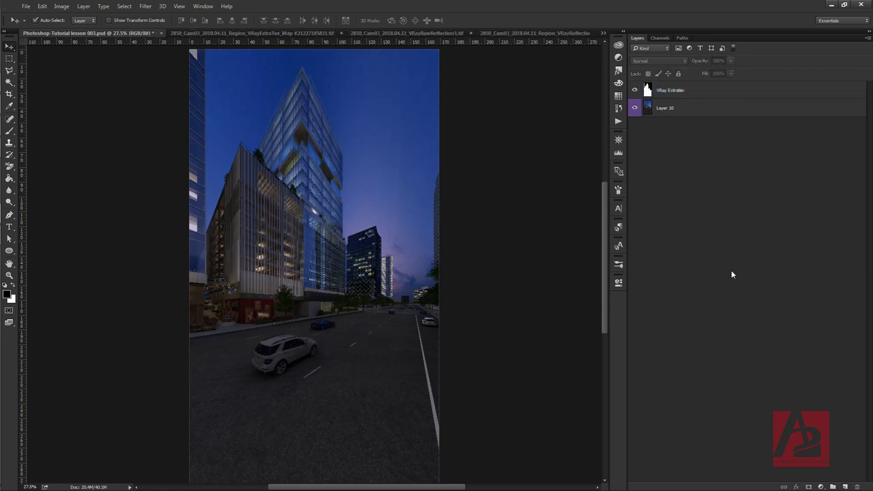
click(695, 89)
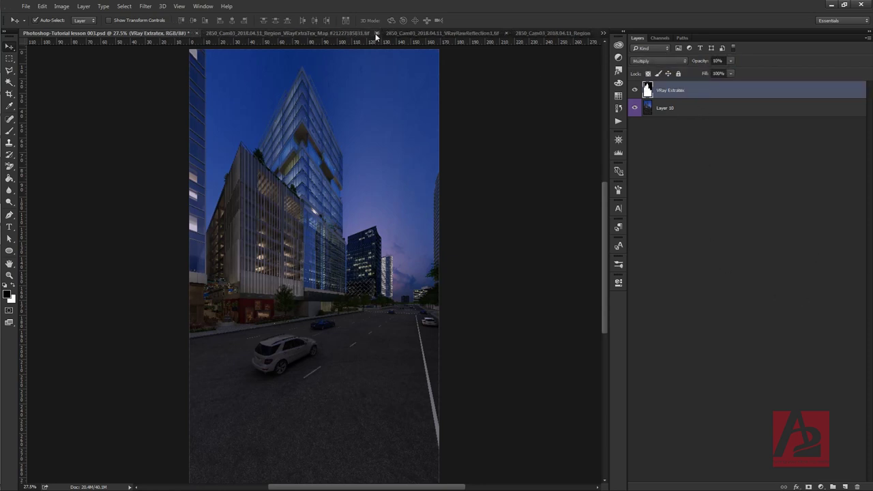
click(293, 33)
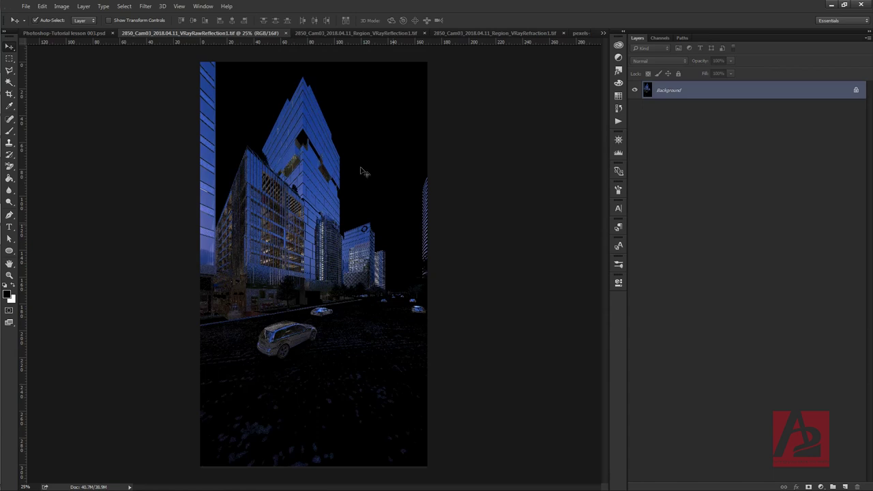
Paste the raw reflection render into a new layer named 'Vray Rawreflection'.
key(ctrl+a)
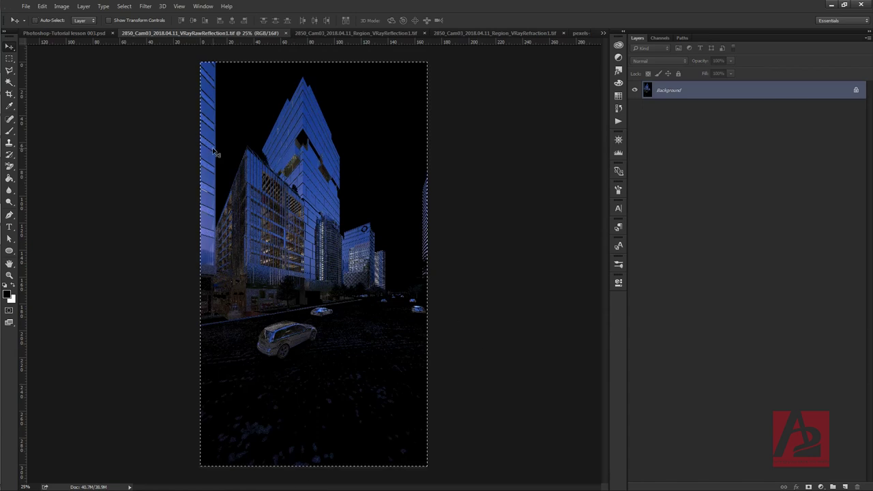
key(ctrl+d)
click(286, 33)
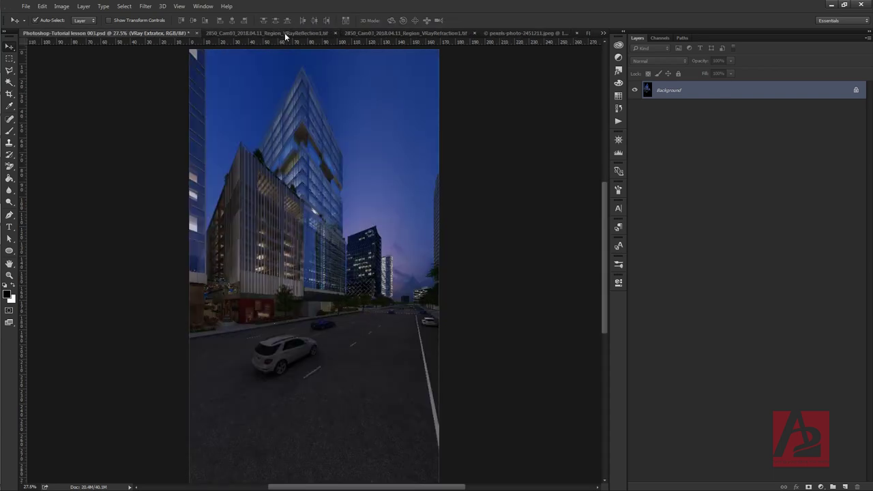
click(845, 486)
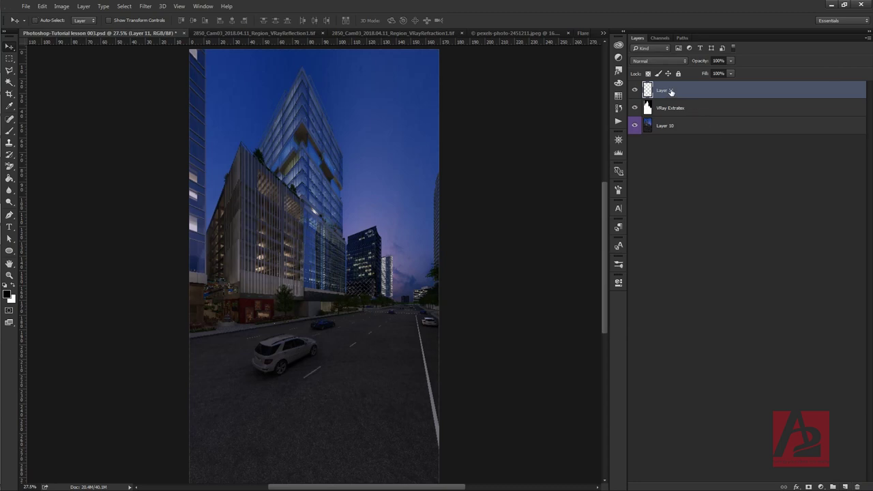
key(ctrl+v)
double_click(665, 91)
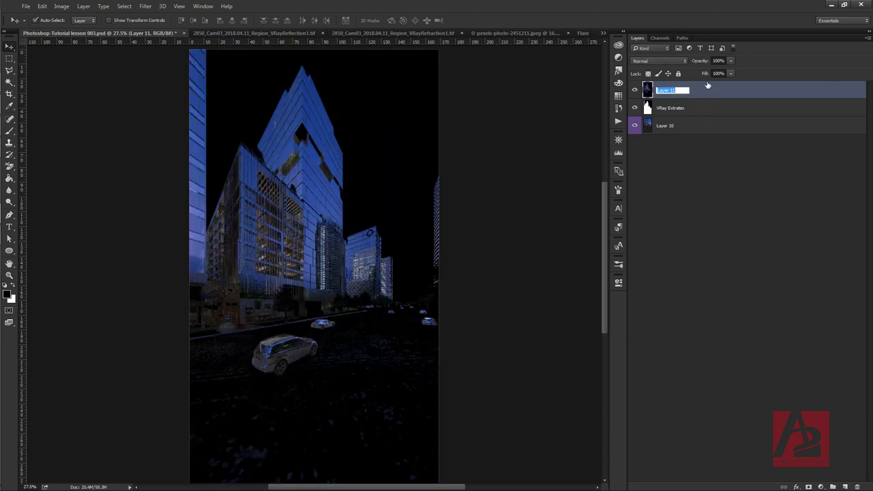
text(Vray)
text( R)
text(awre)
text(fle)
text(ction)
key(Return)
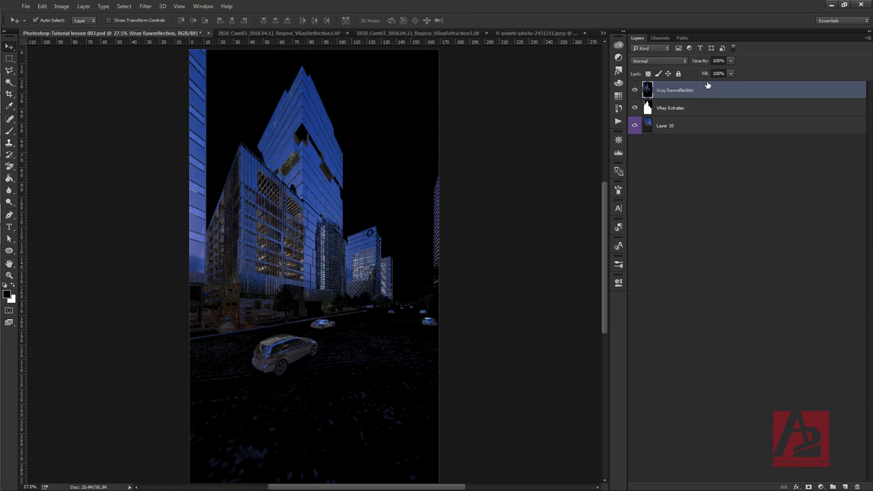
Blend Vray Rawreflection in Screen mode, compare before/after, and add a layer mask.
click(670, 61)
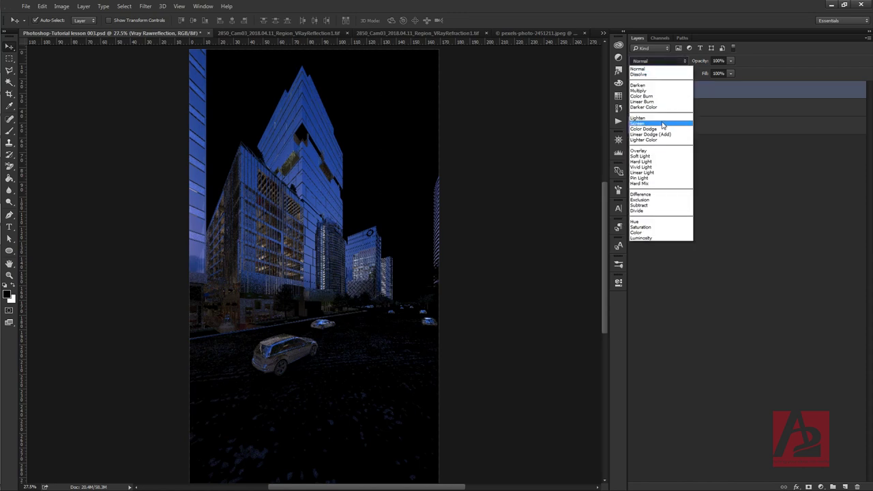
click(661, 123)
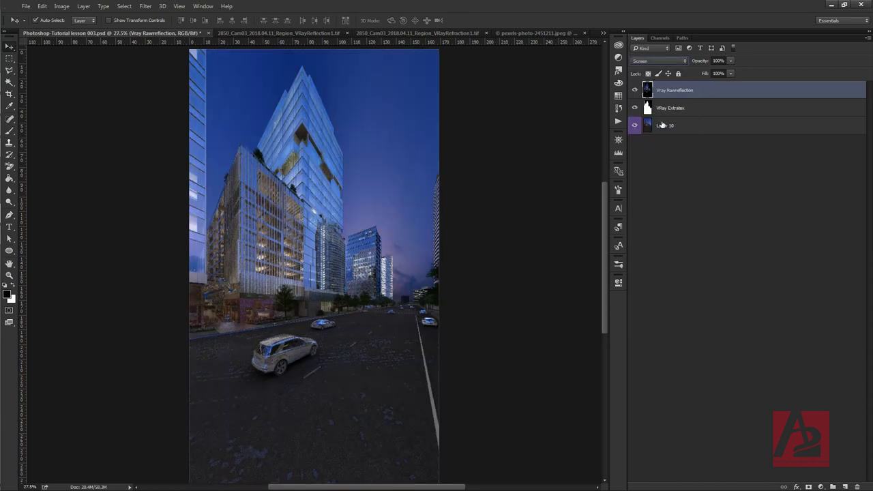
click(636, 90)
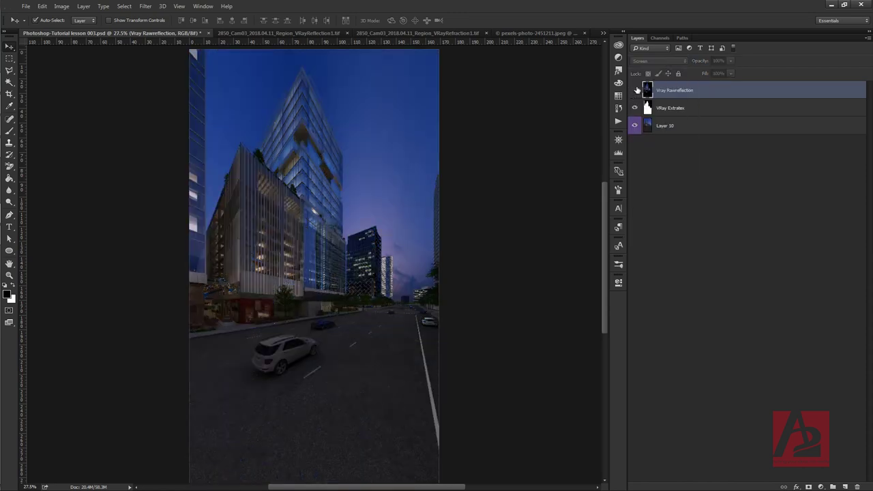
click(634, 89)
click(635, 90)
click(635, 90)
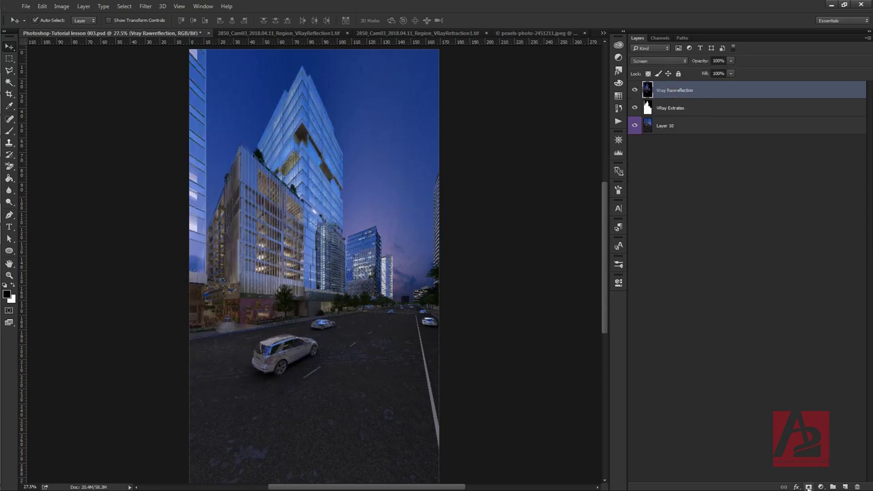
click(808, 486)
Drag two black gradients on the Vray Rawreflection mask to fade the reflection toward the road.
click(10, 179)
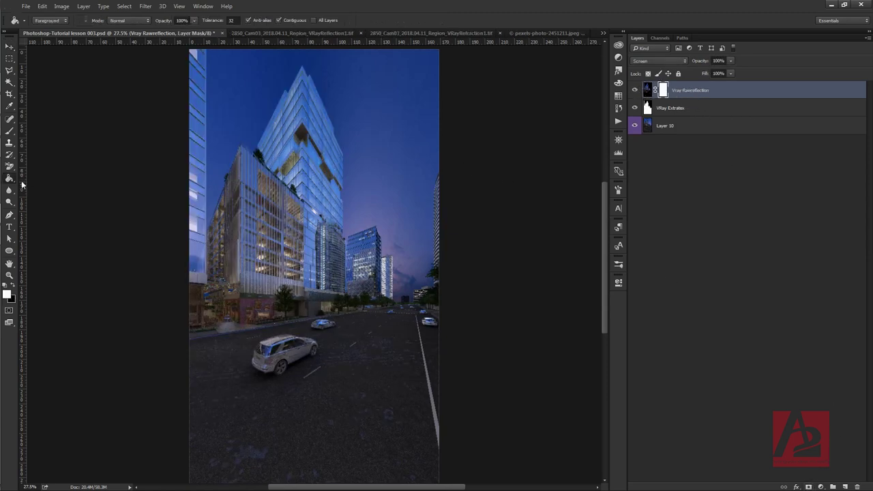
right_click(11, 179)
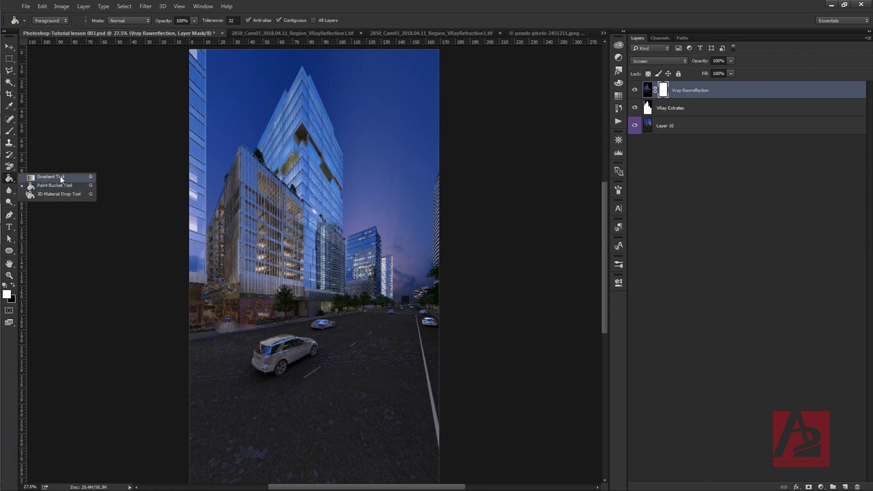
click(58, 177)
click(13, 287)
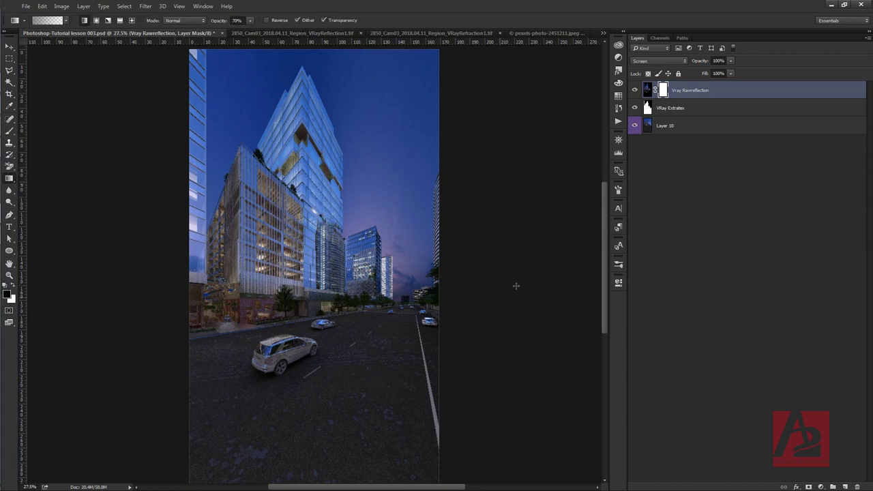
drag(453, 442, 308, 319)
drag(360, 440, 310, 283)
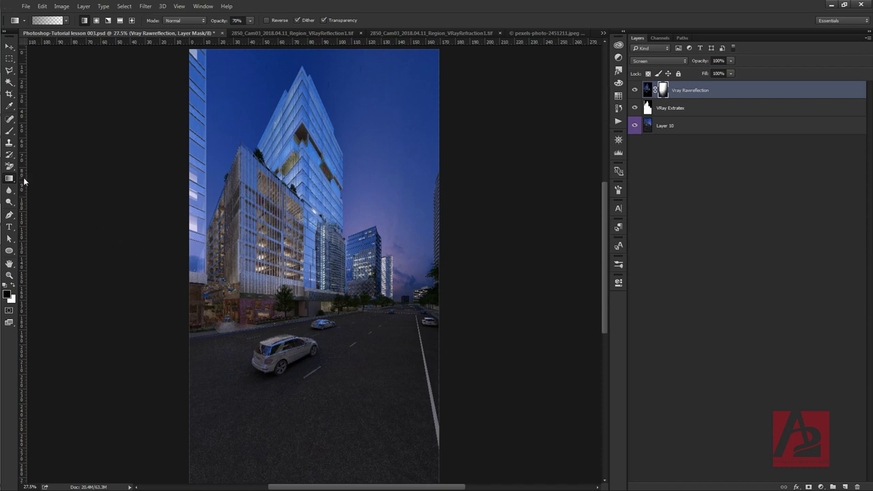
click(9, 130)
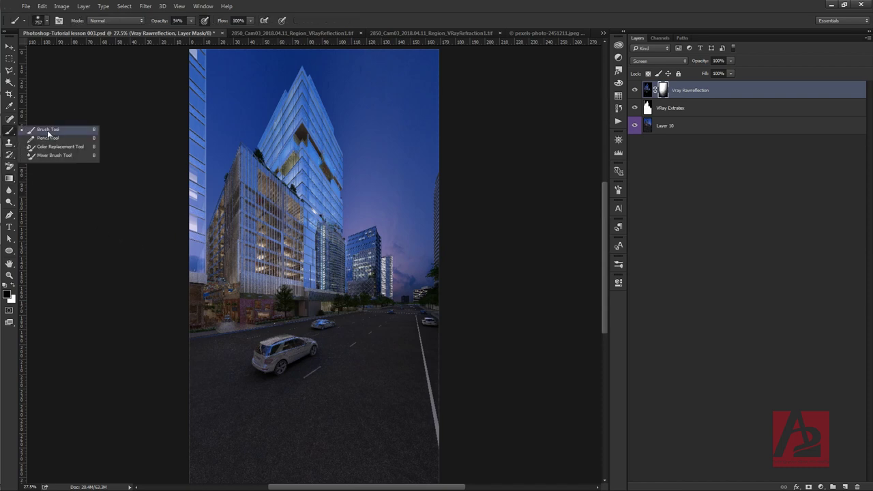
With a soft brush, paint black on the mask to hide the reflection on the tower top and facade.
click(42, 131)
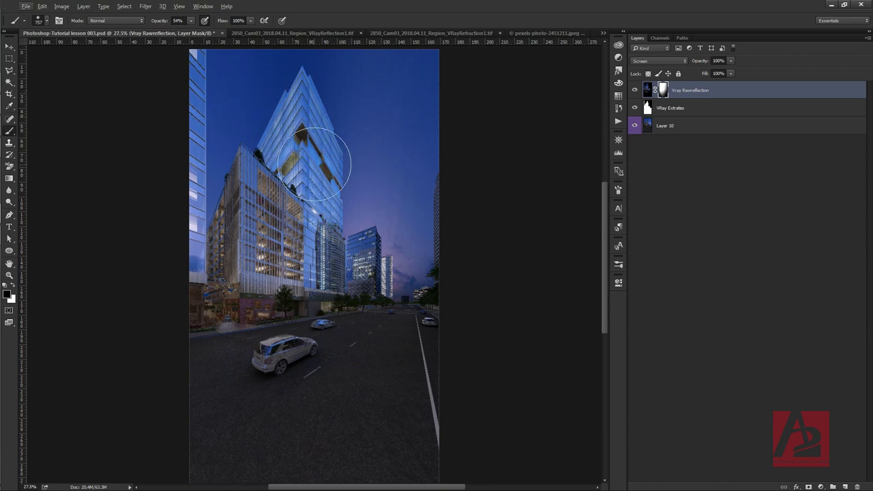
right_click(315, 164)
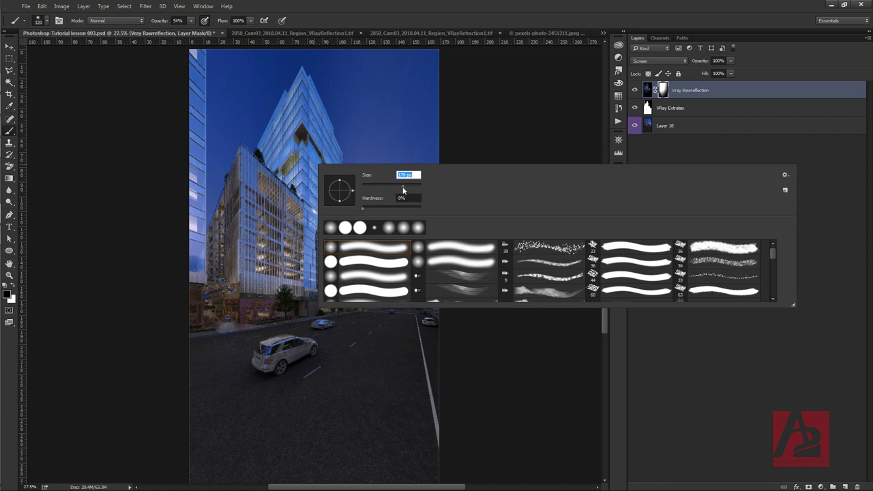
click(276, 94)
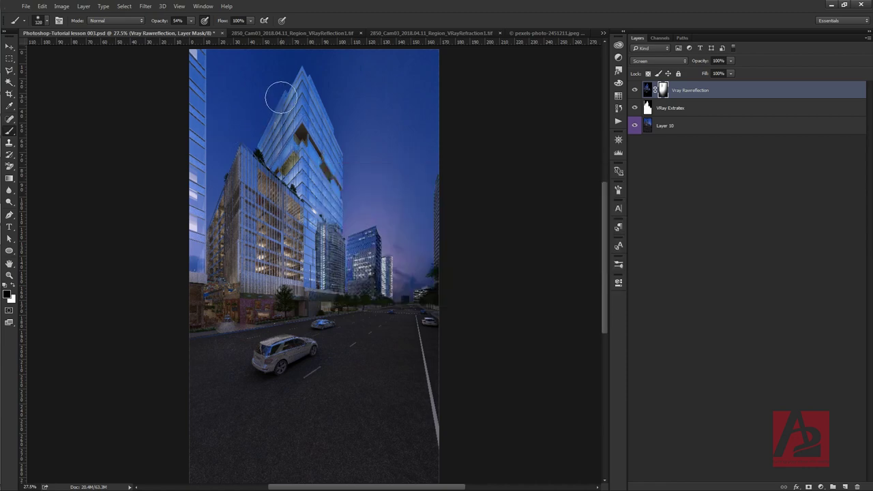
drag(282, 74, 284, 170)
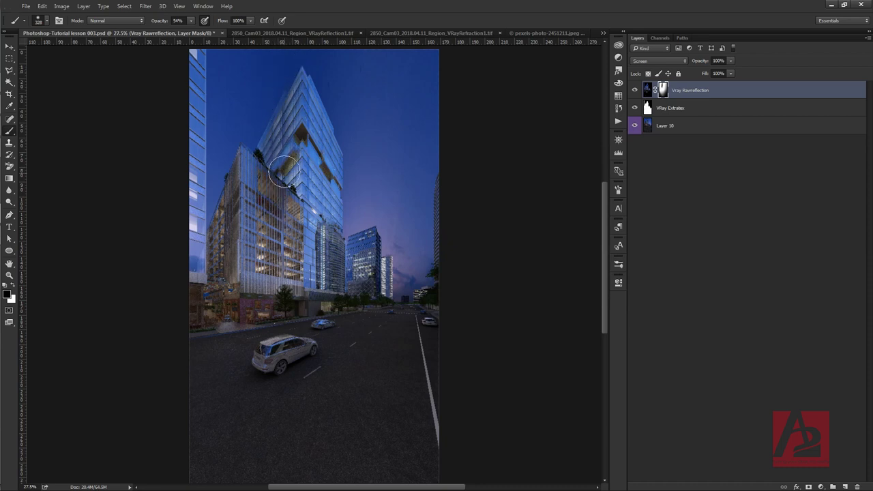
mouse_move(283, 171)
mouse_down()
mouse_move(273, 120)
mouse_move(282, 167)
mouse_move(363, 237)
mouse_move(357, 321)
mouse_up()
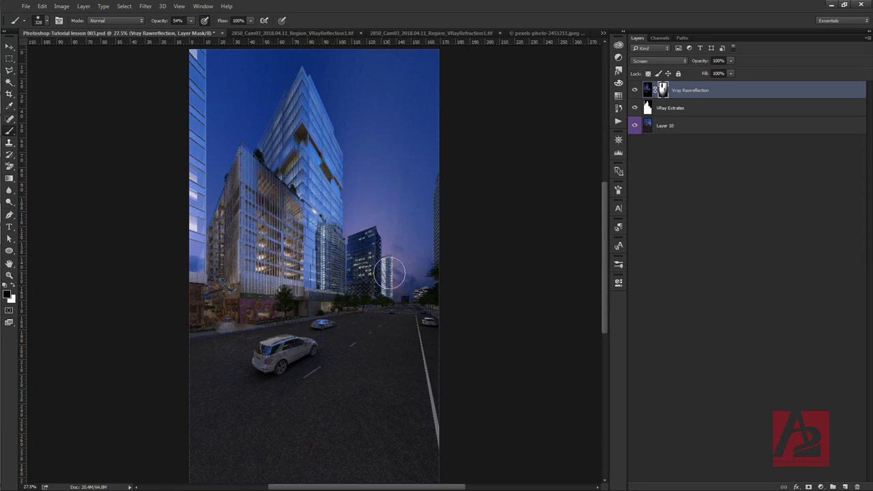
Enlarge the brush to about 288 px and paint white to bring back the upper façade reflection.
scroll(389, 274, up, 3)
scroll(388, 275, up, 3)
scroll(396, 207, up, 2)
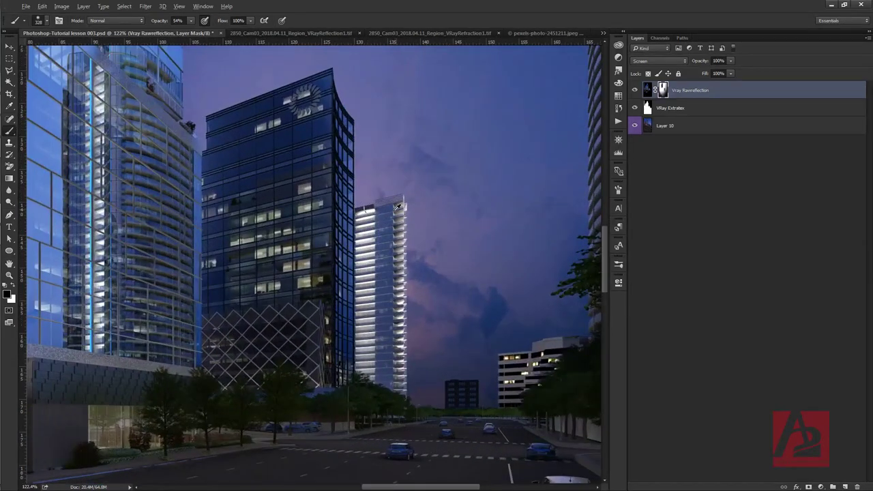
drag(296, 233, 309, 231)
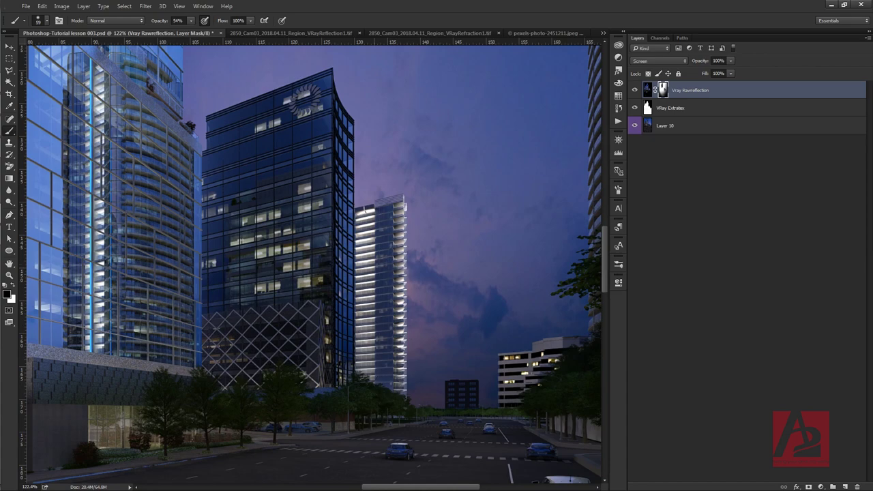
scroll(414, 293, down, 5)
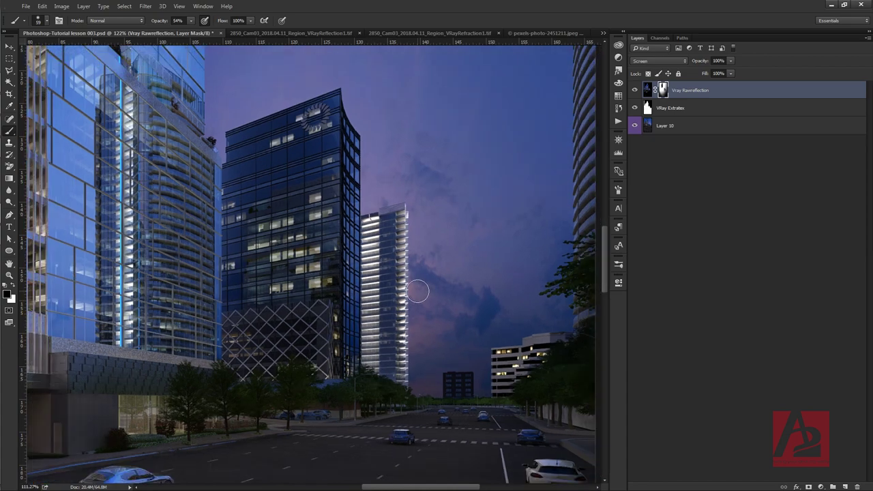
scroll(418, 293, down, 2)
scroll(418, 293, down, 2)
scroll(312, 279, up, 2)
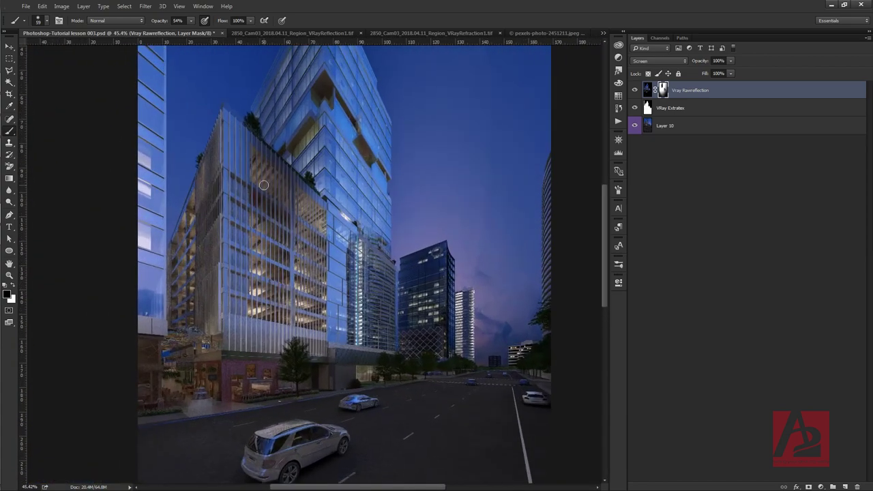
click(15, 285)
drag(266, 194, 302, 211)
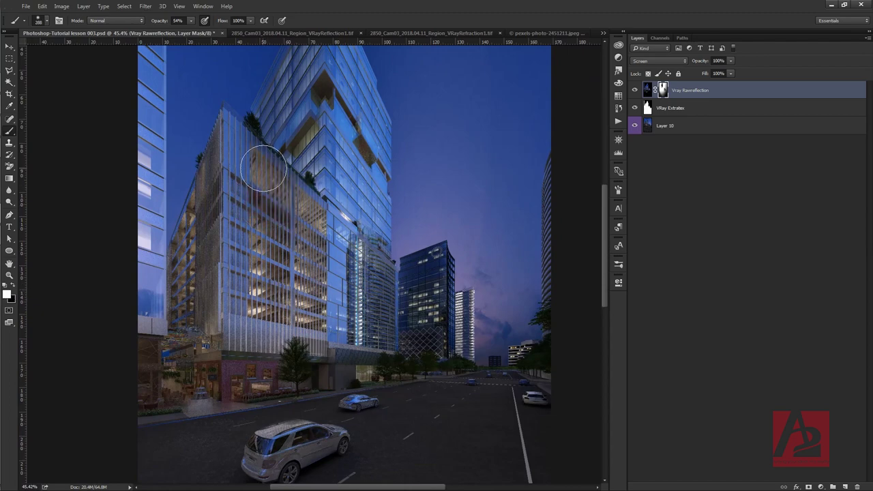
drag(254, 193, 258, 263)
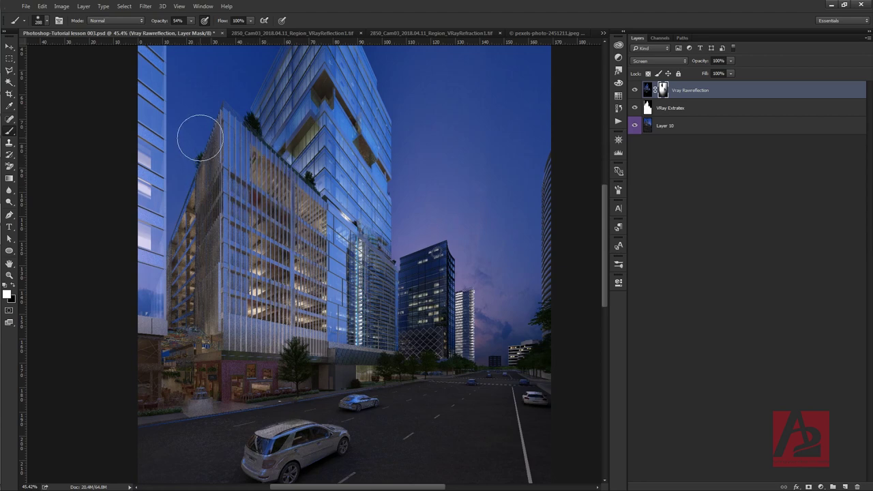
Hide the left-façade reflection at about 163 px, restore the glass strip, and compare the result.
click(12, 284)
drag(182, 159, 175, 158)
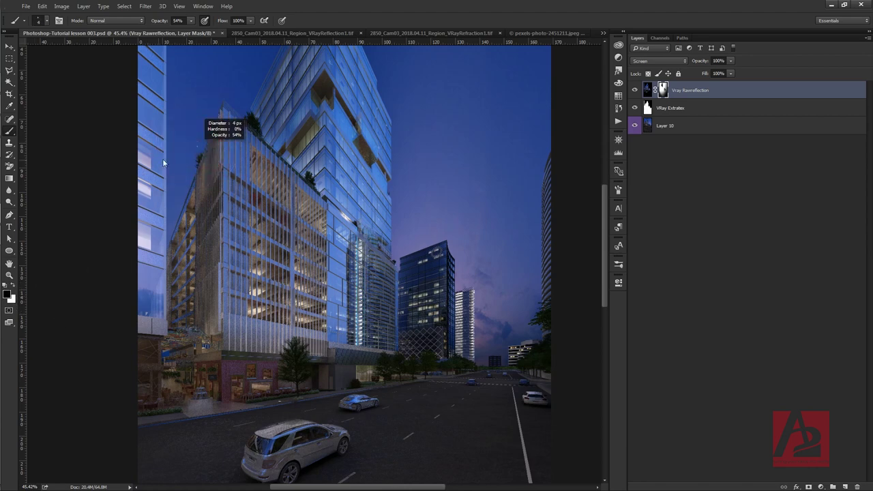
mouse_move(203, 124)
mouse_down()
mouse_move(189, 311)
mouse_move(200, 250)
mouse_move(201, 329)
mouse_move(205, 209)
mouse_move(191, 307)
mouse_move(191, 201)
mouse_move(182, 312)
mouse_move(183, 215)
mouse_move(209, 179)
mouse_move(239, 304)
mouse_move(242, 293)
mouse_move(213, 258)
mouse_up()
click(13, 286)
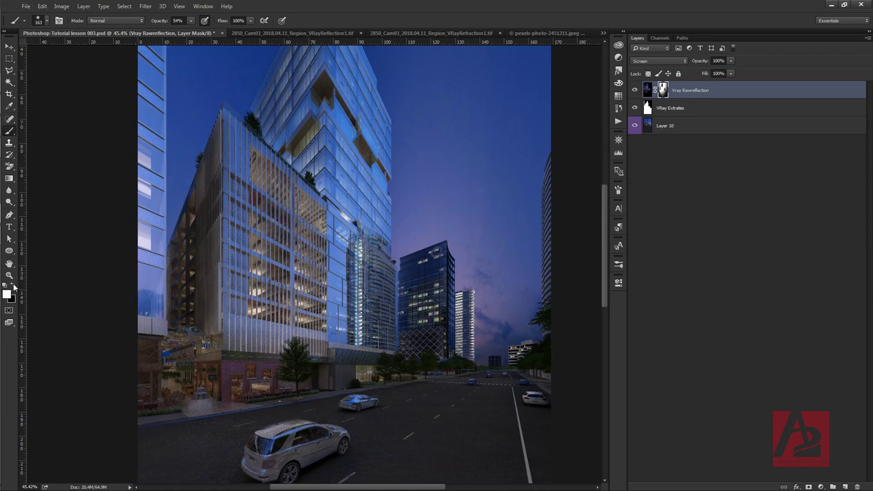
mouse_move(286, 260)
mouse_down()
mouse_move(237, 201)
mouse_move(240, 131)
mouse_up()
click(636, 91)
click(636, 91)
click(637, 91)
click(636, 91)
Lower the Vray Rawreflection layer opacity to 70%.
drag(730, 60, 717, 72)
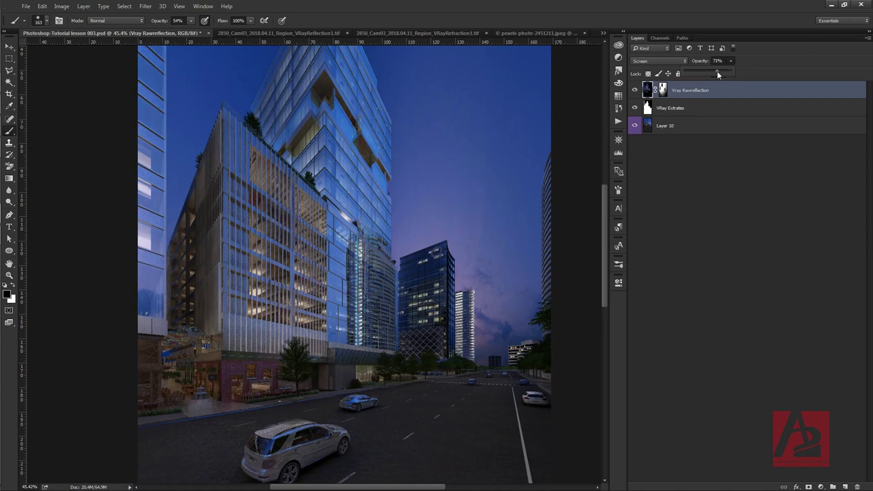
click(716, 156)
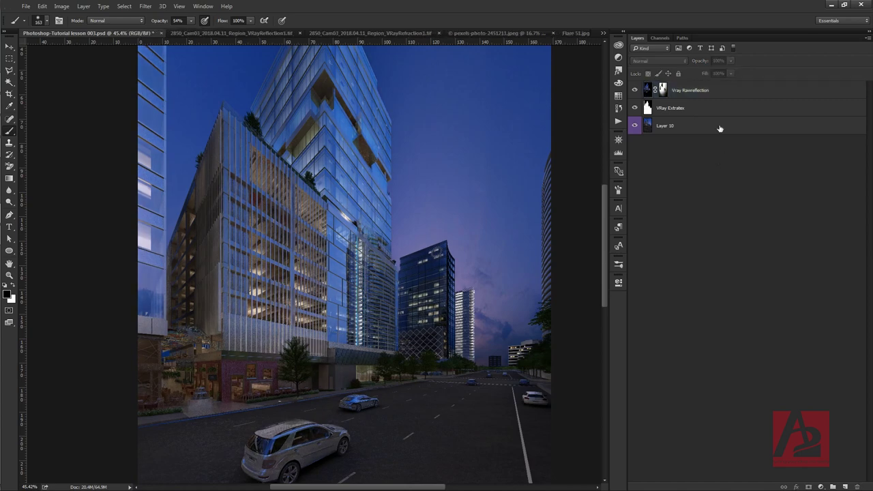
click(705, 95)
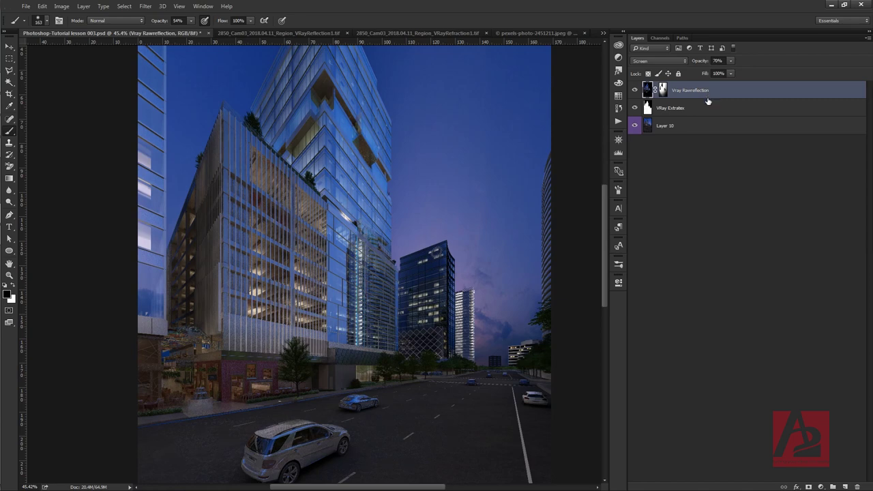
Paste the VRayReflection1 render into a new top layer named 'Vray Reflection'.
click(330, 33)
key(ctrl+a)
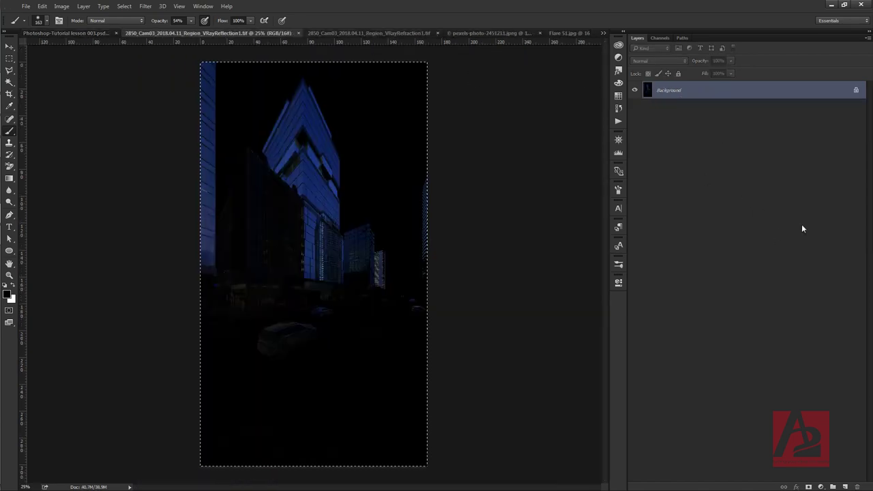
key(v)
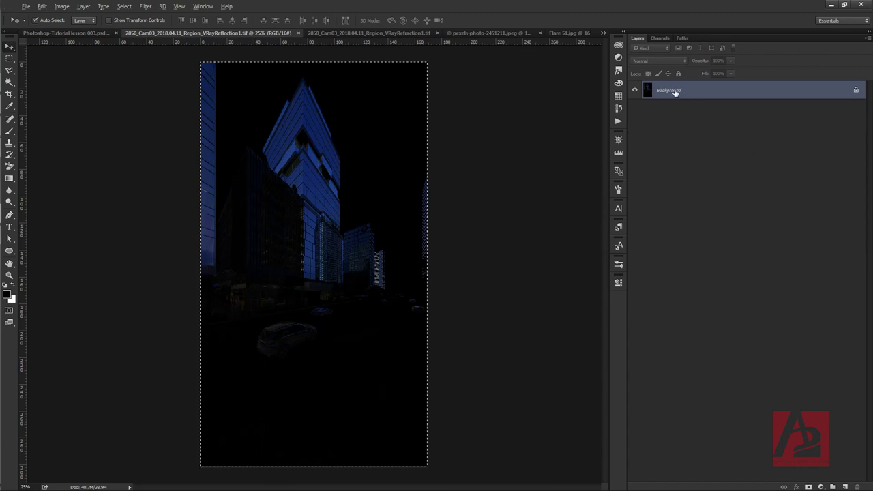
click(298, 33)
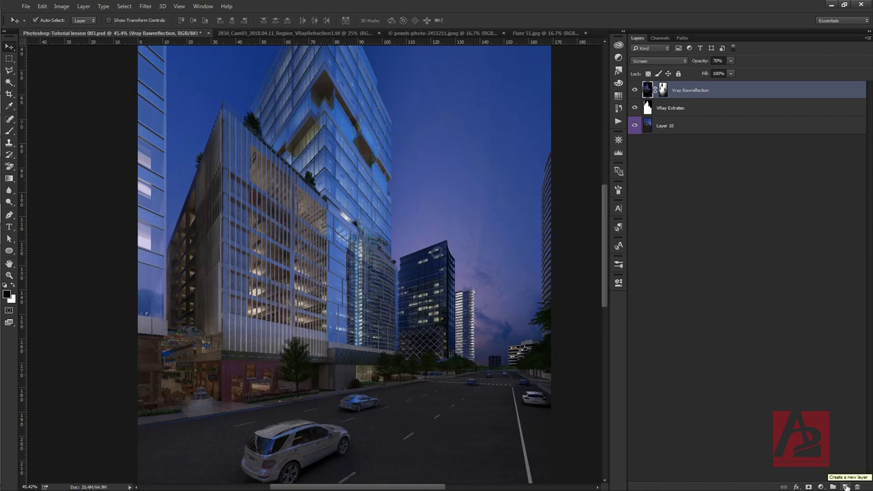
click(846, 486)
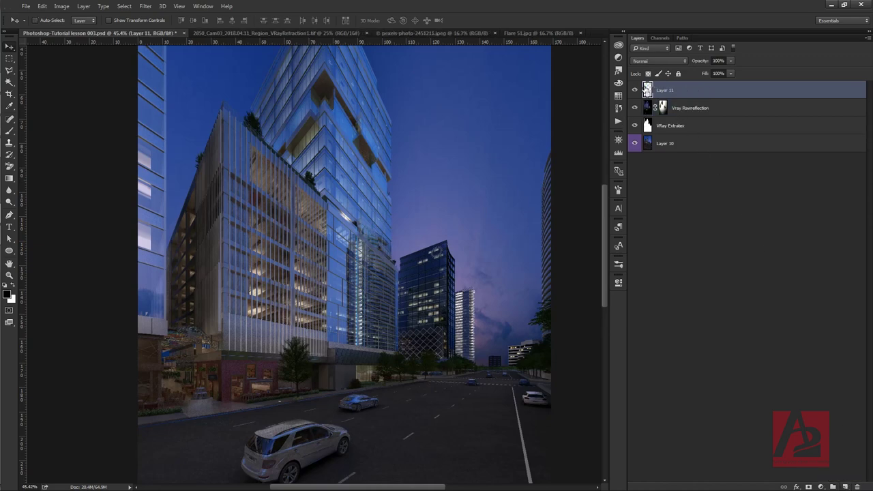
key(ctrl+v)
double_click(665, 90)
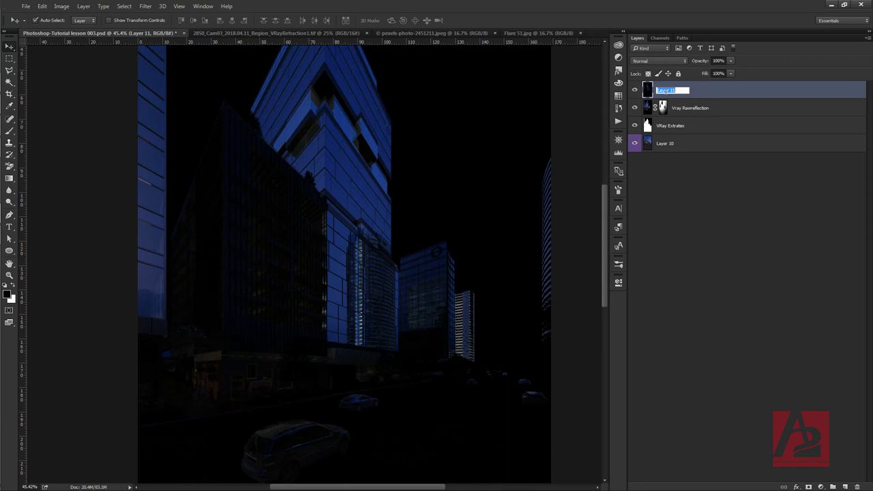
text(Vray Reflection)
key(Return)
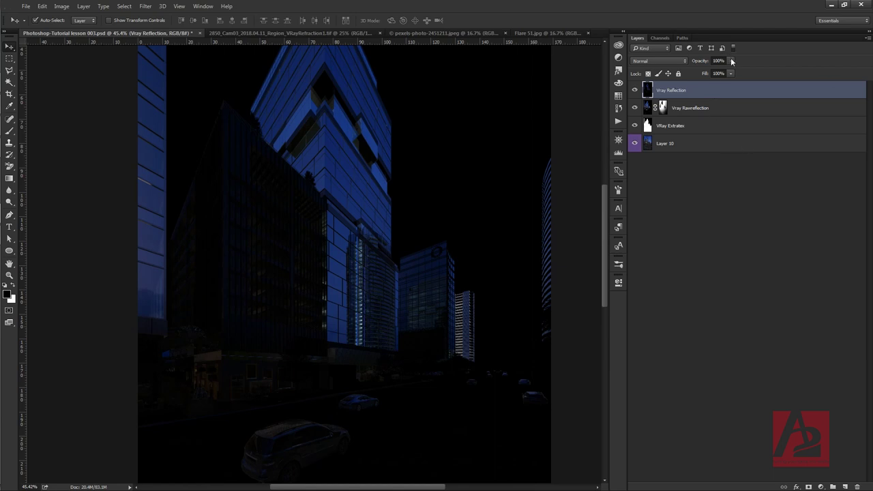
Blend Vray Reflection in Screen mode at 49% opacity.
click(679, 61)
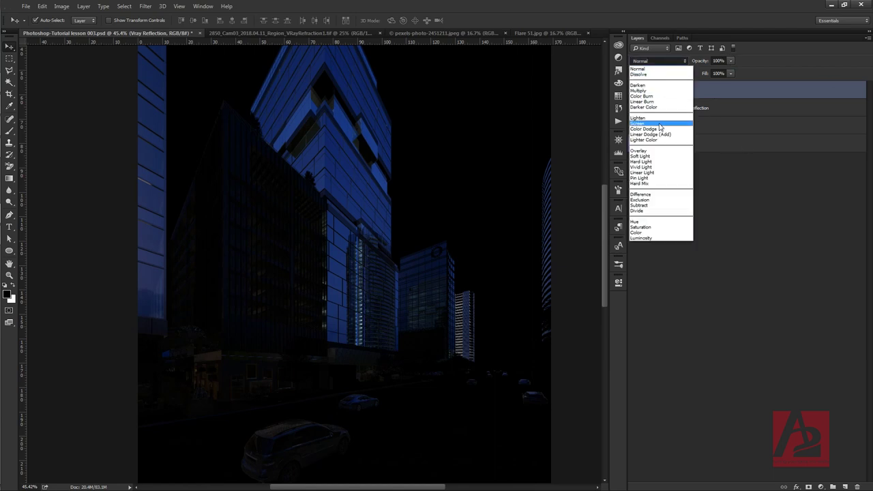
click(660, 124)
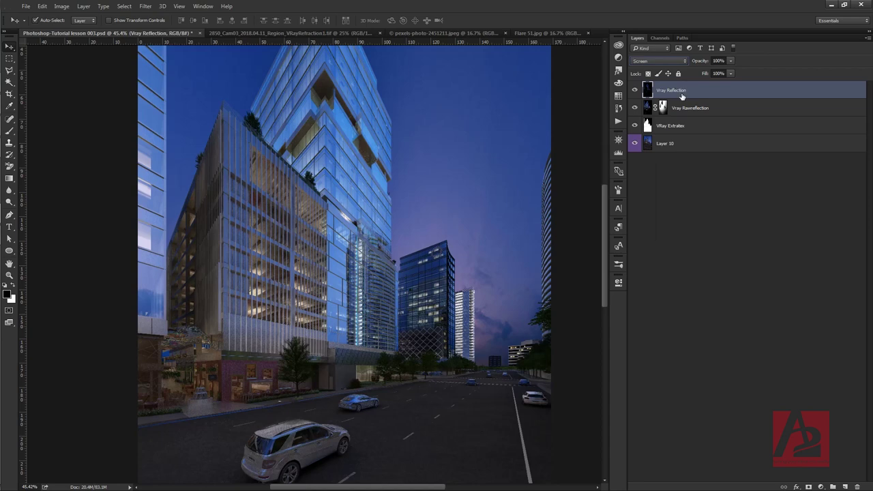
drag(730, 67, 717, 74)
drag(715, 73, 706, 74)
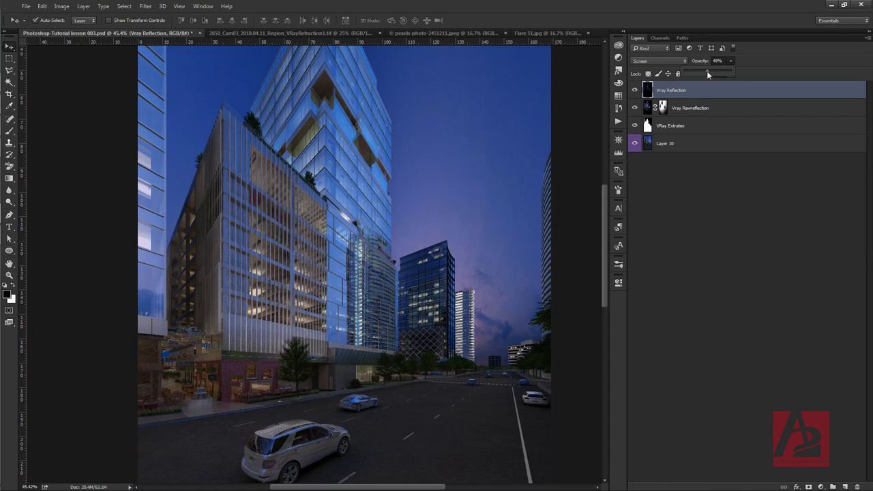
click(695, 303)
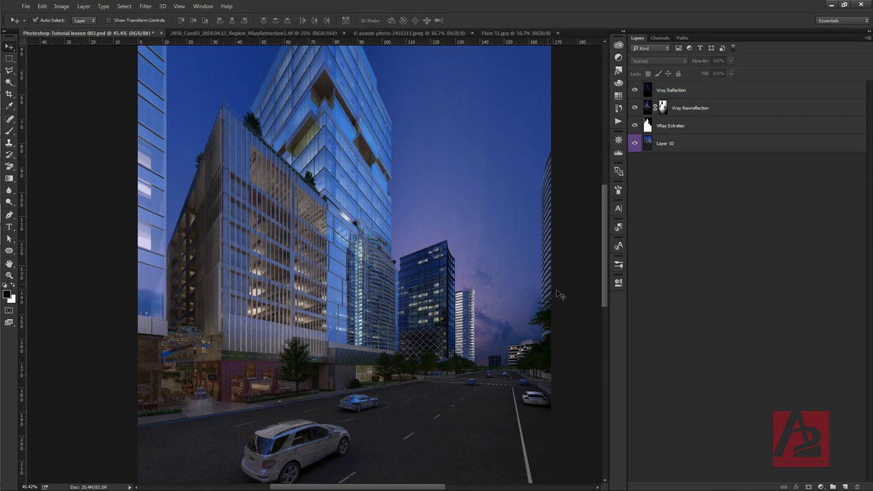
Compare the Vray Reflection layer on and off, then duplicate it.
scroll(497, 254, down, 1)
scroll(497, 254, down, 1)
scroll(497, 255, right, 4)
scroll(460, 251, right, 1)
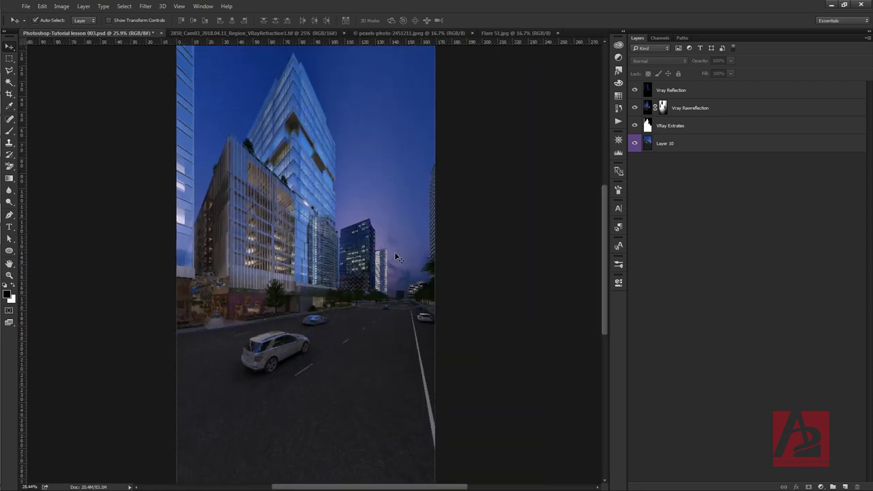
click(634, 90)
click(634, 90)
click(701, 91)
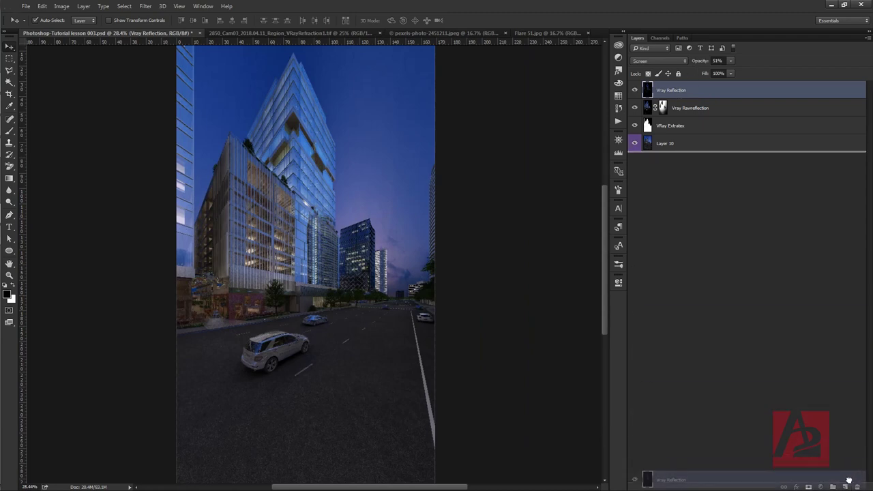
drag(679, 92, 845, 486)
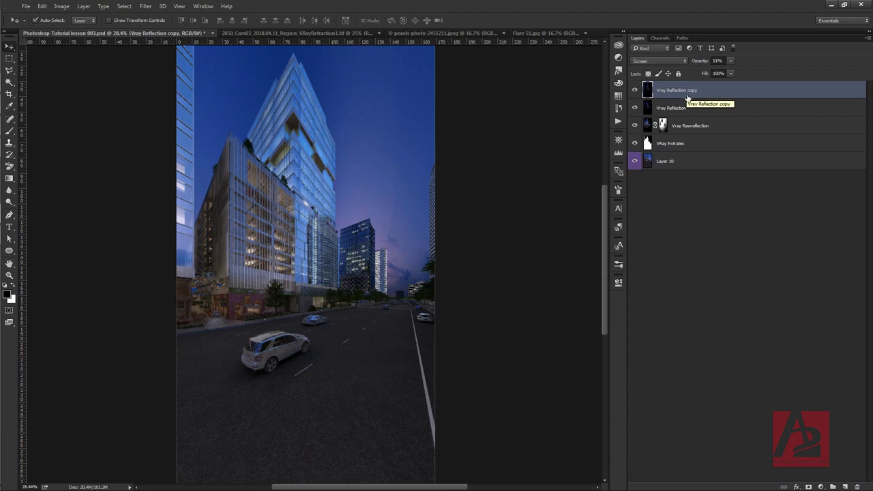
Add a Curves 1 adjustment with the white point pulled in to input 193 to brighten.
click(820, 486)
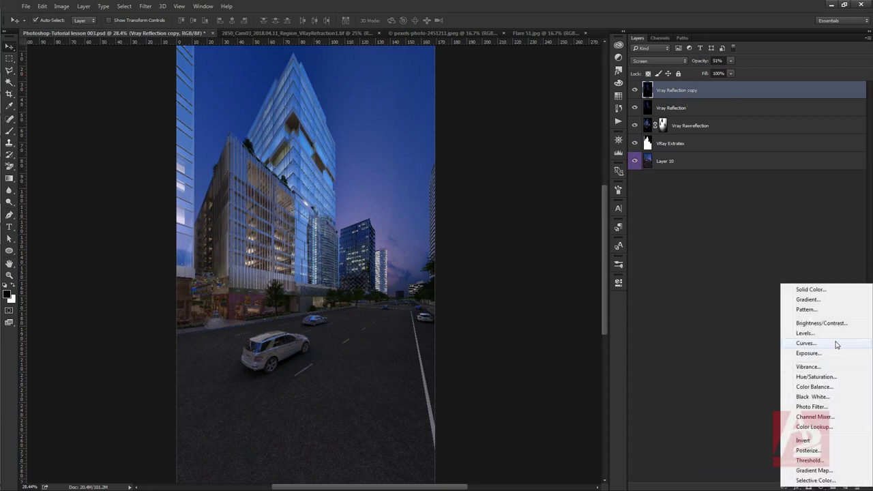
click(807, 343)
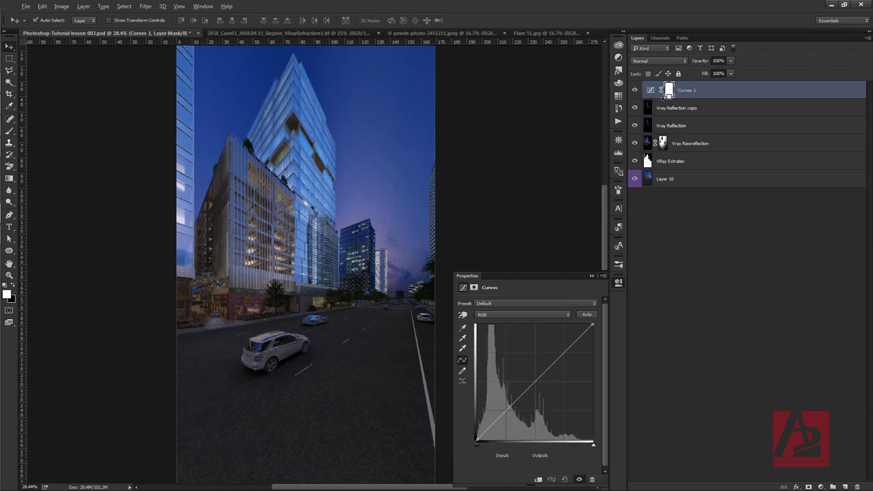
click(533, 379)
mouse_move(533, 379)
mouse_down()
mouse_move(527, 370)
mouse_move(560, 398)
mouse_move(534, 363)
mouse_move(530, 373)
mouse_up()
mouse_move(591, 325)
mouse_down()
mouse_move(531, 316)
mouse_move(564, 315)
mouse_up()
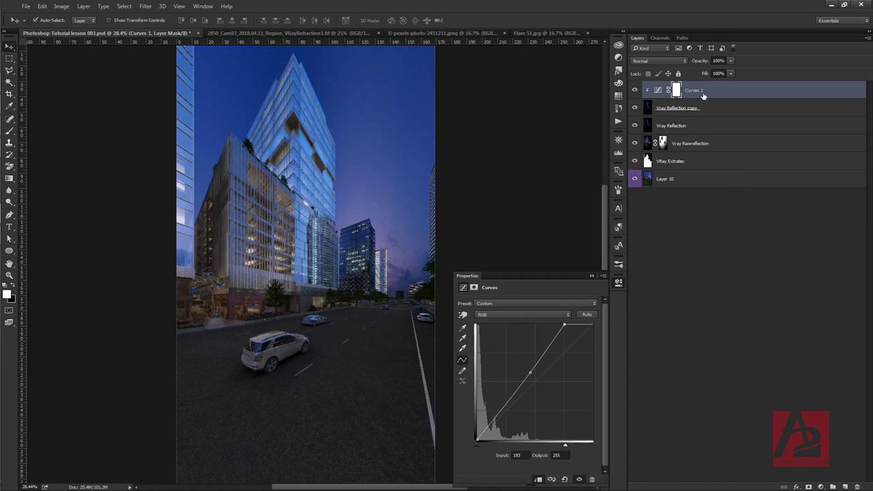
click(635, 90)
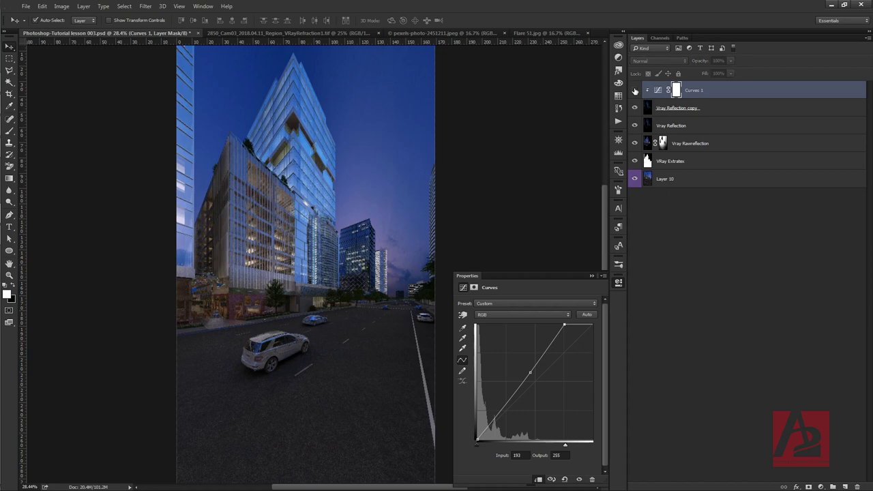
Toggle Curves 1 visibility to compare its effect on the image.
click(634, 91)
click(635, 91)
click(635, 91)
click(591, 275)
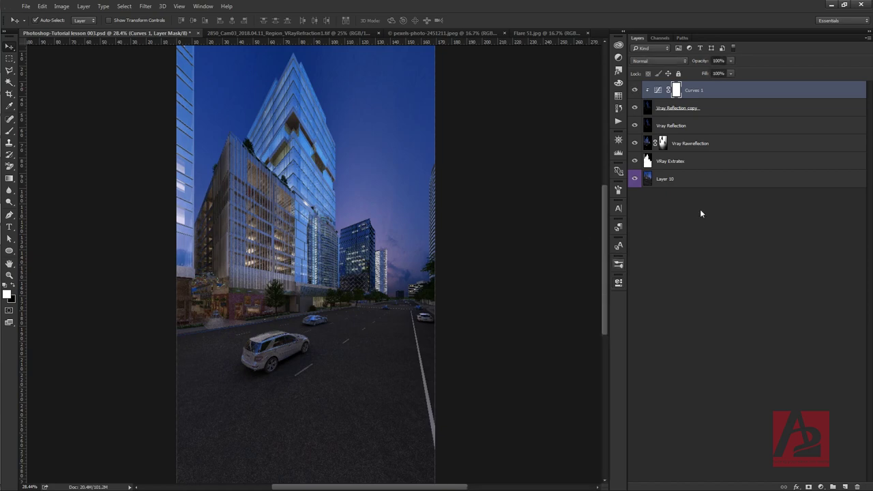
click(726, 109)
click(727, 93)
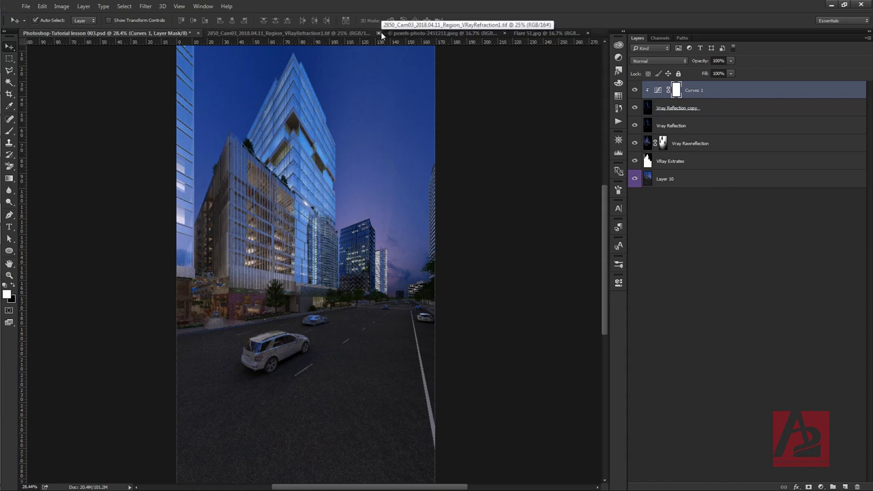
Select Curves 1 and the Vray Reflection copy together and delete them.
click(379, 33)
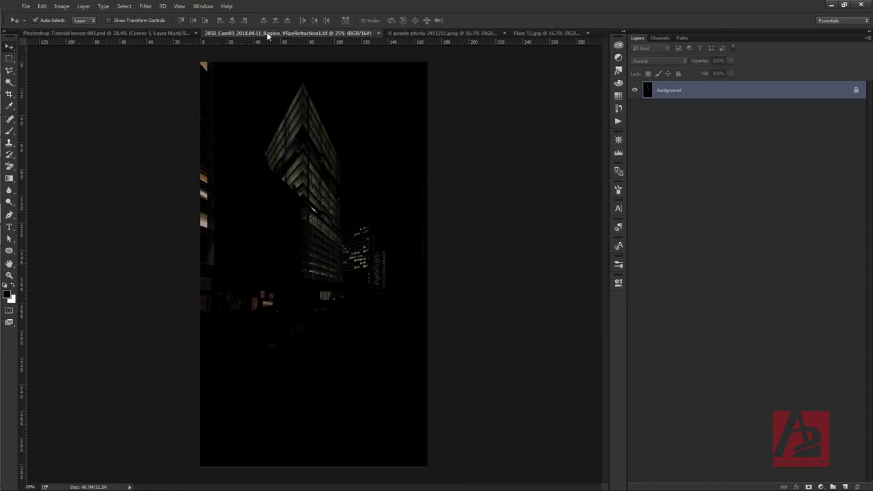
click(61, 33)
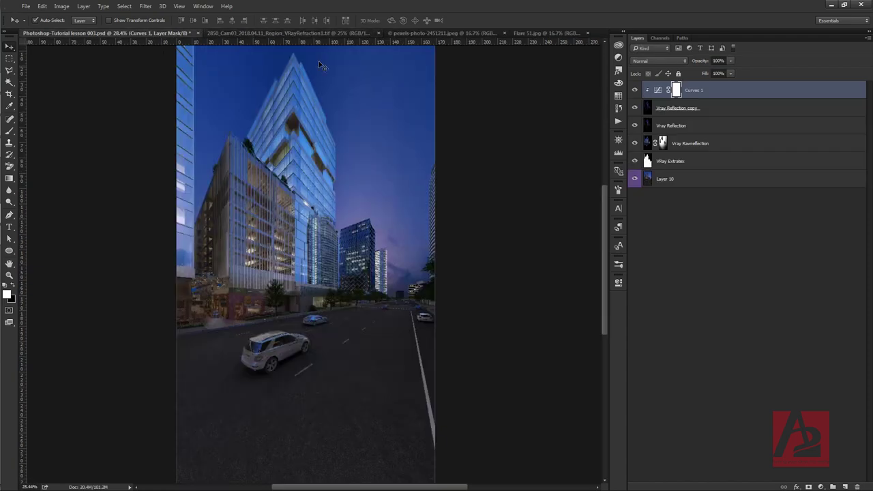
click(713, 89)
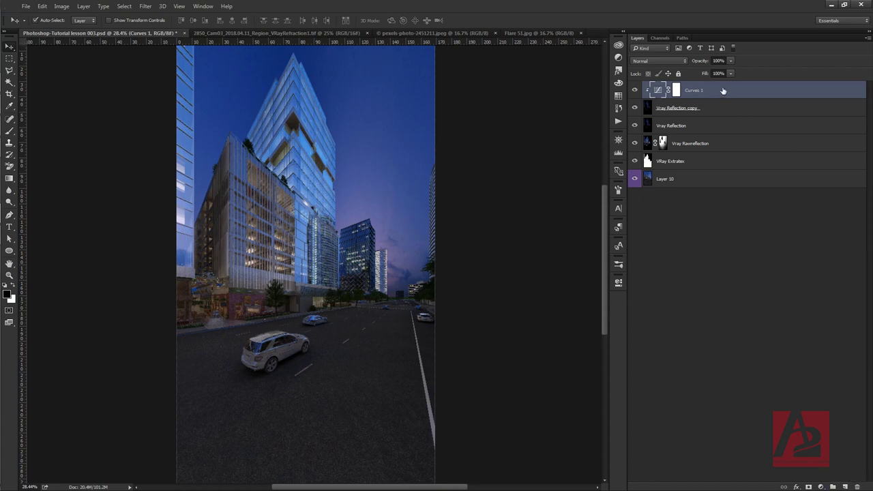
shift+click(730, 109)
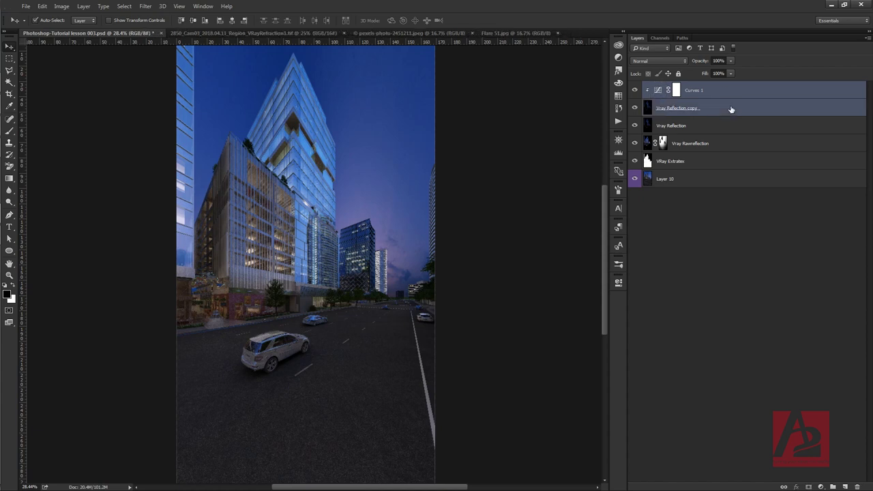
key(Delete)
click(724, 232)
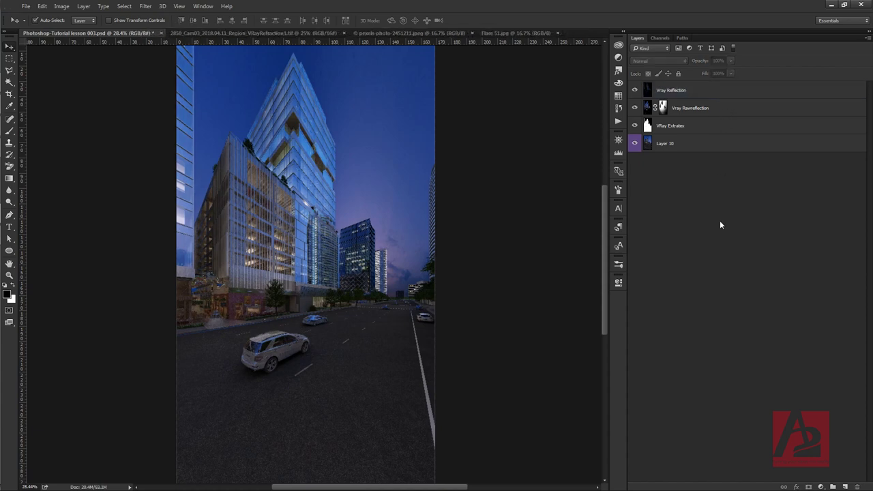
Copy the whole refraction render, close it, and paste it onto a new layer above Vray Reflection.
click(297, 38)
key(ctrl+a)
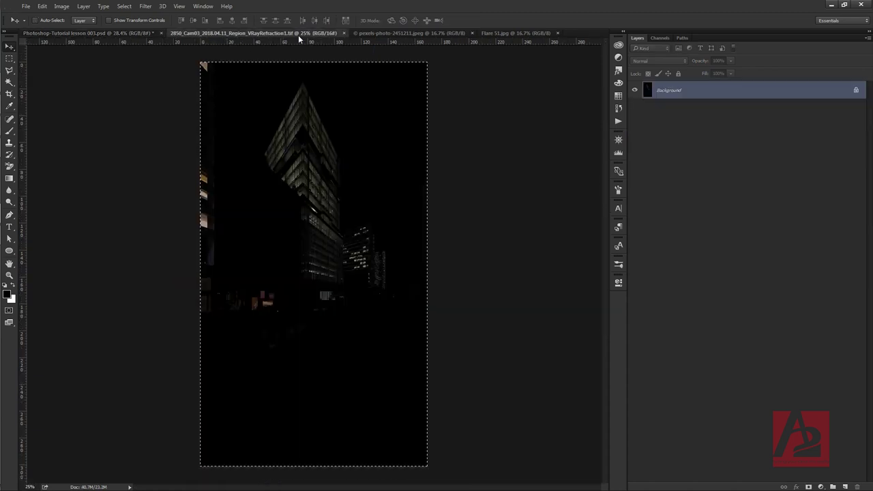
click(110, 31)
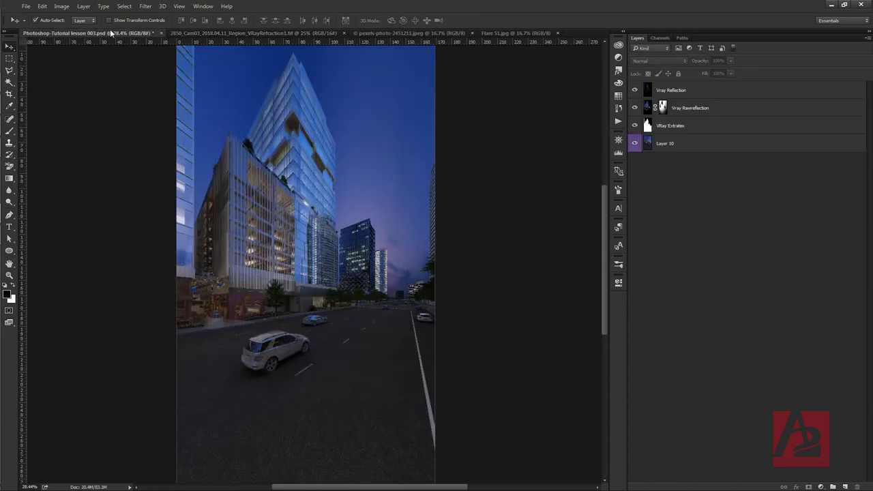
click(344, 32)
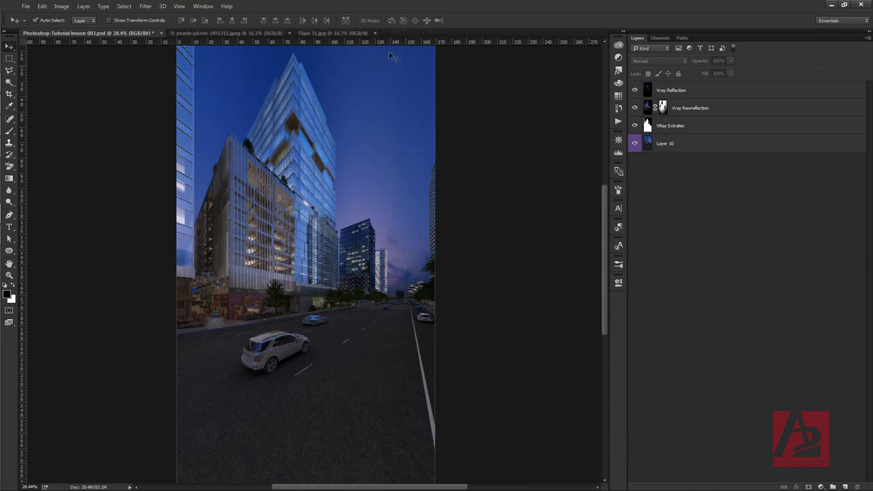
click(708, 95)
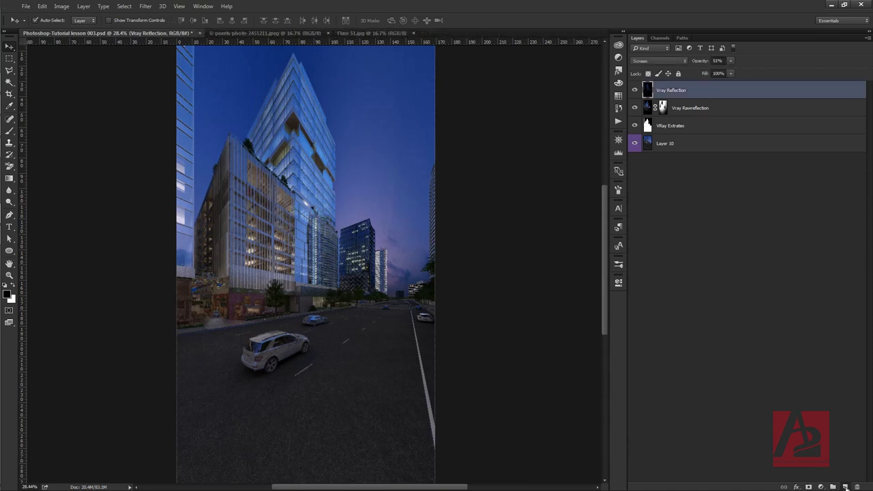
click(832, 486)
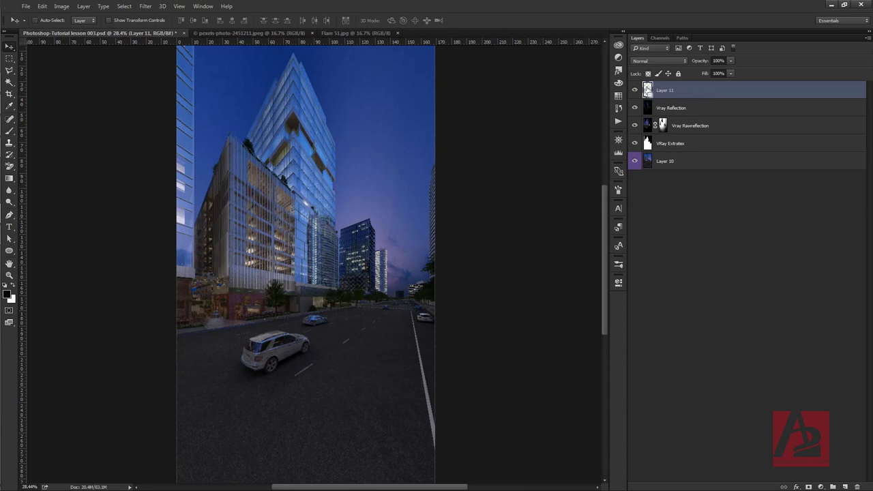
key(alt+BackSpace)
Name the pasted layer 'Vray Refaction' and set its blend mode to Screen.
double_click(665, 90)
text(Vray R)
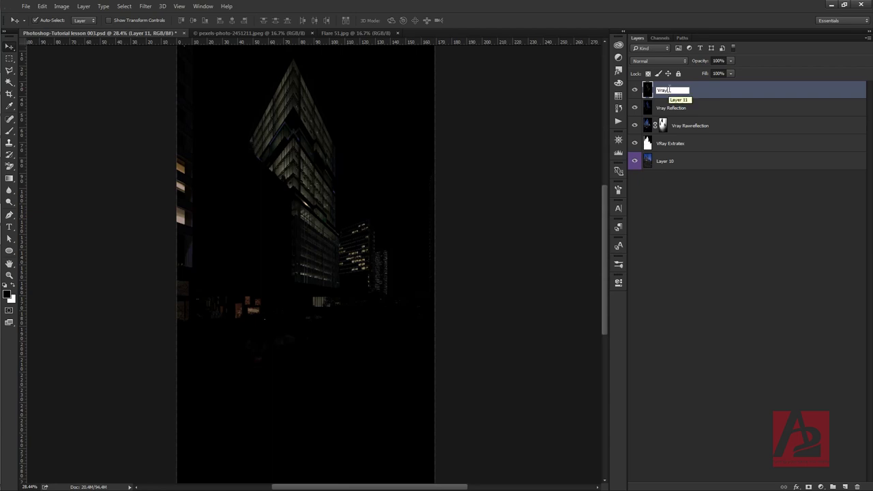
text(e)
text(fact)
text(ion)
key(Return)
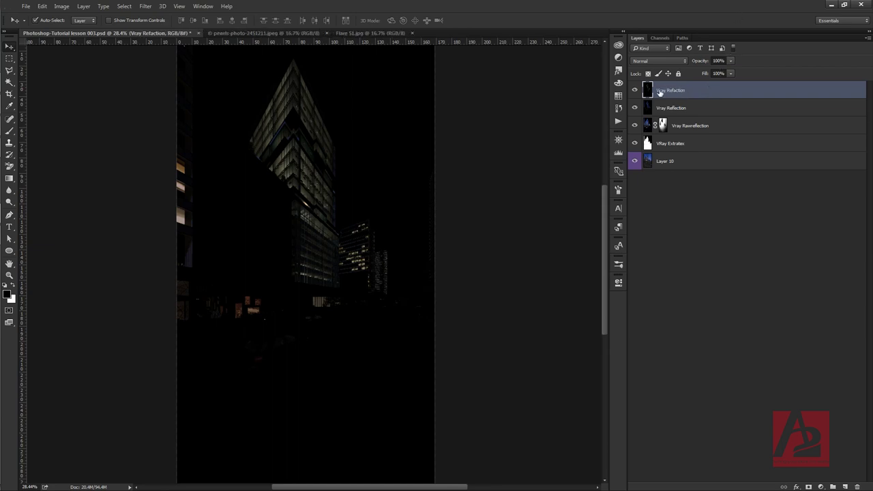
click(651, 60)
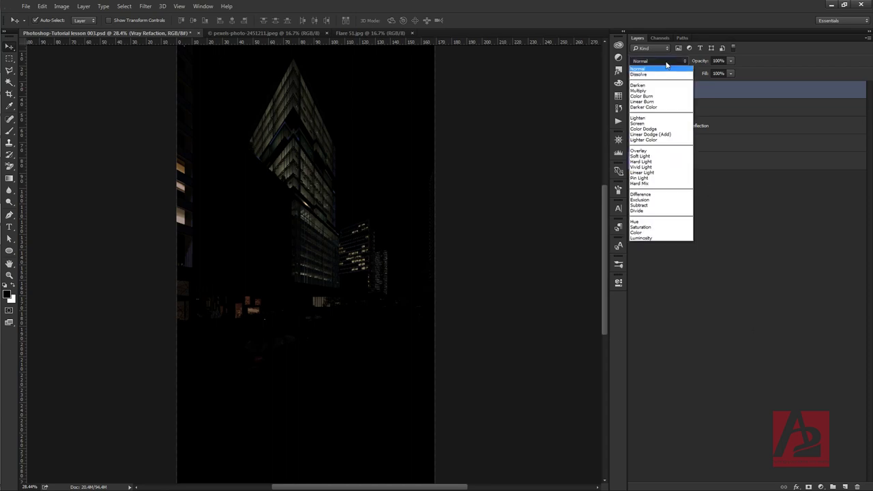
click(651, 124)
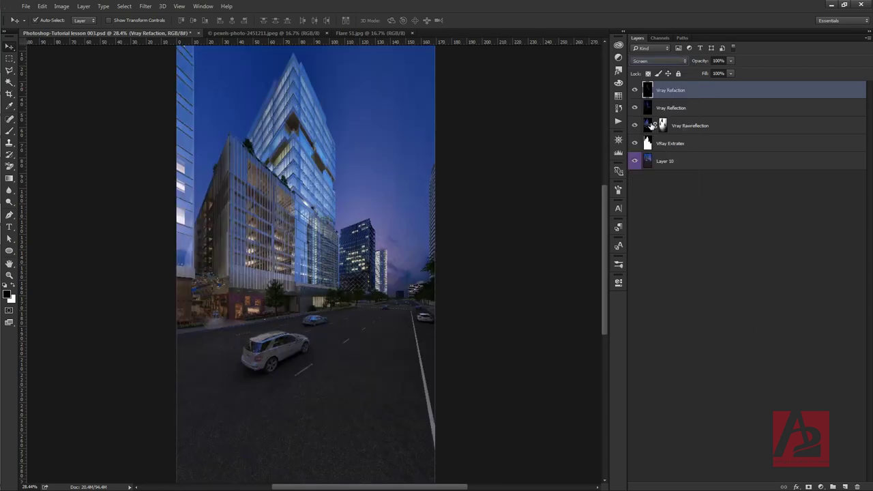
Compare Vray Refaction on and off, lower its opacity to 69%, and duplicate it.
click(636, 91)
click(635, 91)
click(635, 90)
click(635, 91)
click(635, 90)
click(635, 91)
click(730, 61)
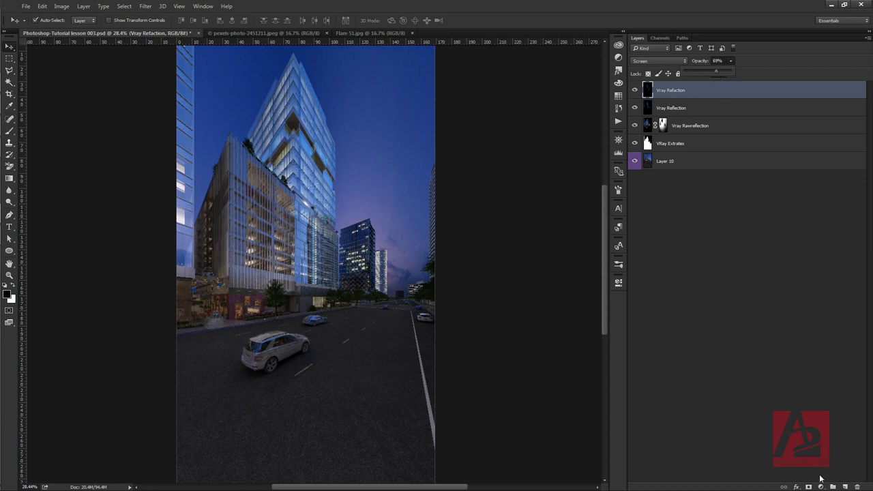
drag(678, 90, 845, 486)
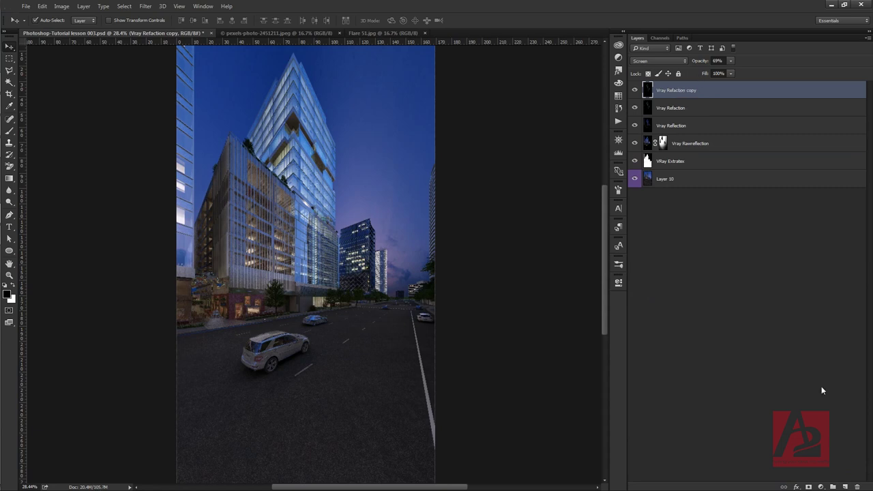
Give Vray Refaction copy an inverted black layer mask and set up a white brush.
click(809, 486)
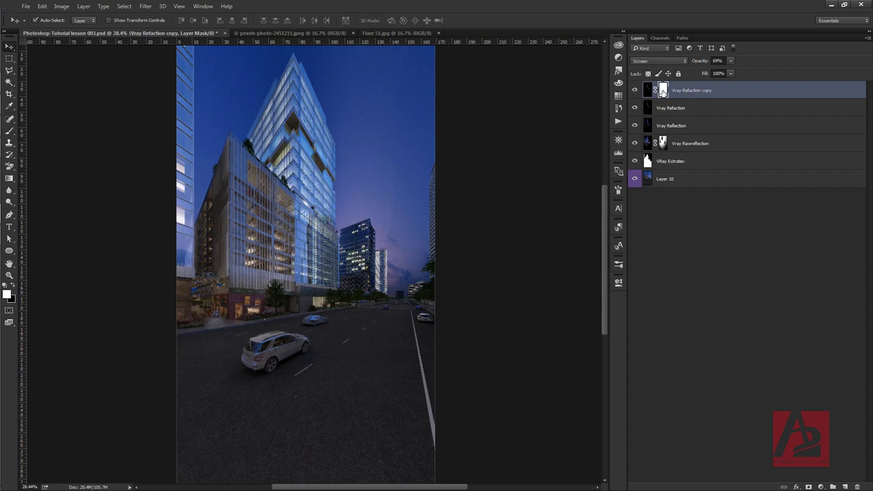
key(ctrl+i)
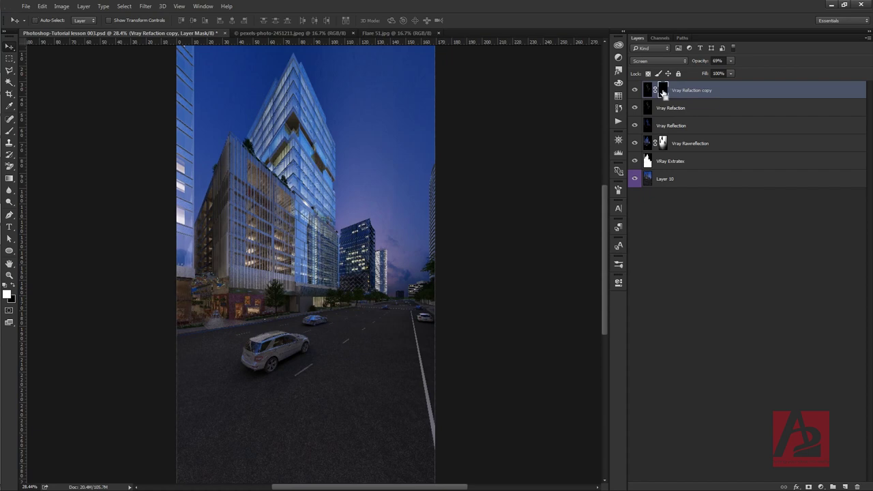
key(alt+bracketleft)
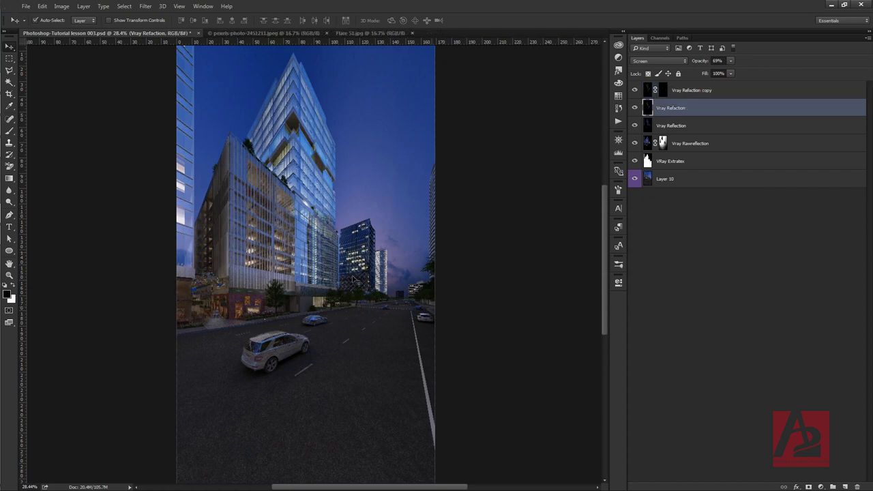
click(661, 93)
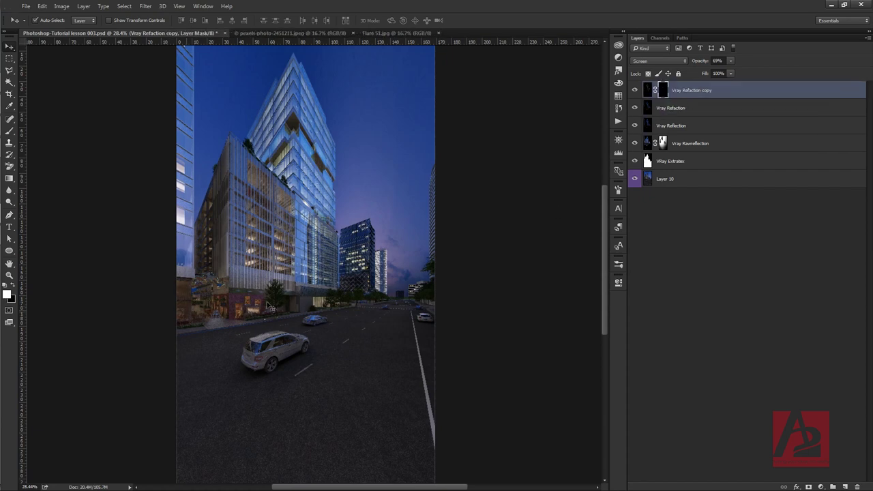
click(5, 287)
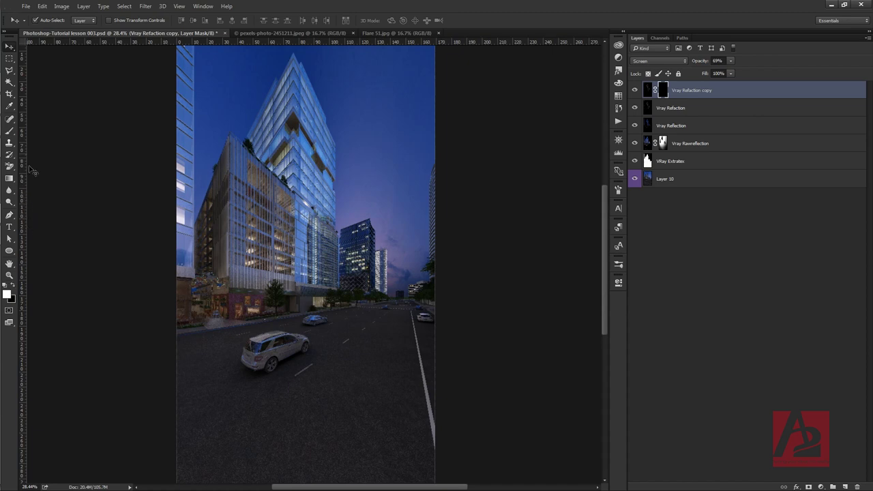
click(12, 134)
click(8, 296)
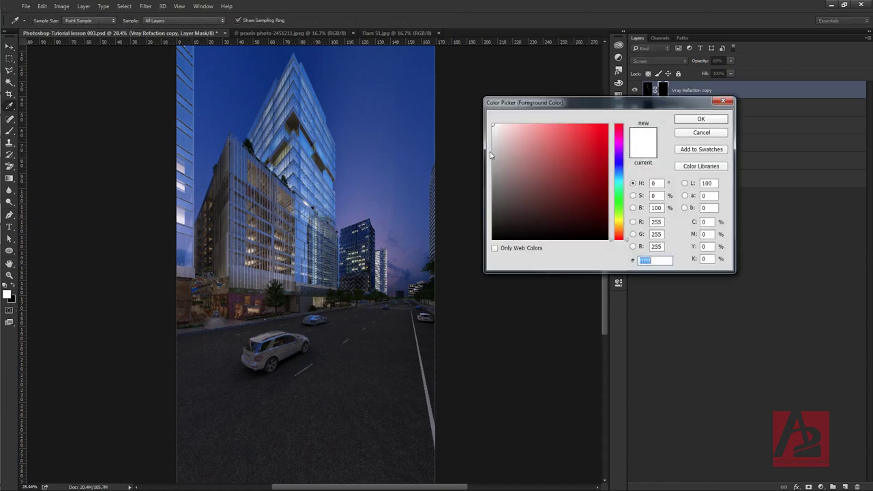
click(700, 121)
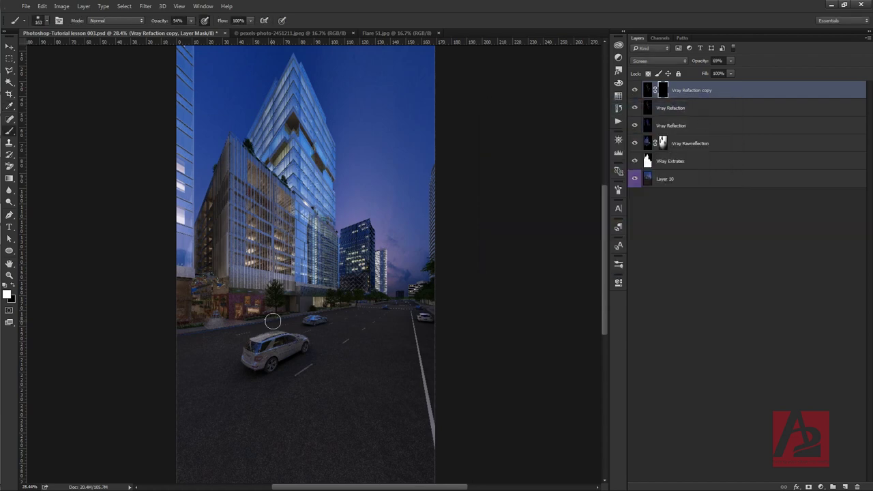
Paint white on the mask over the building entrance, storefronts and street-level windows.
scroll(244, 317, up, 2)
scroll(241, 313, up, 3)
scroll(235, 309, up, 2)
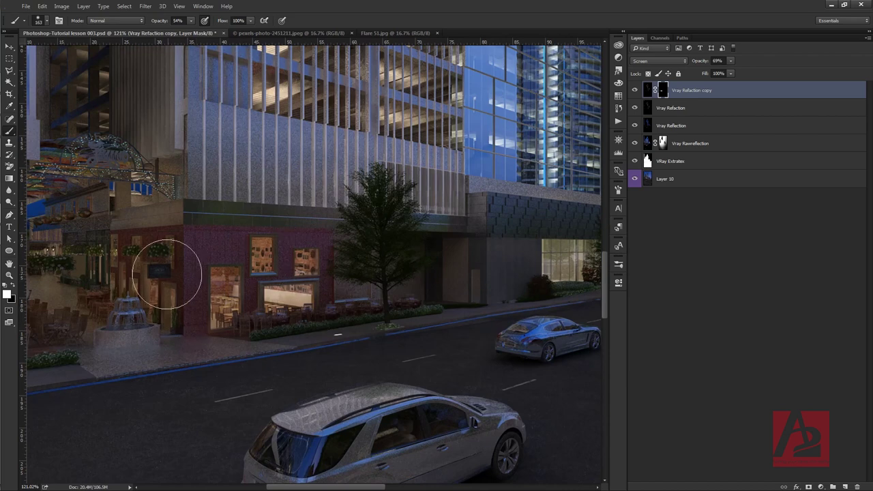
scroll(233, 268, down, 2)
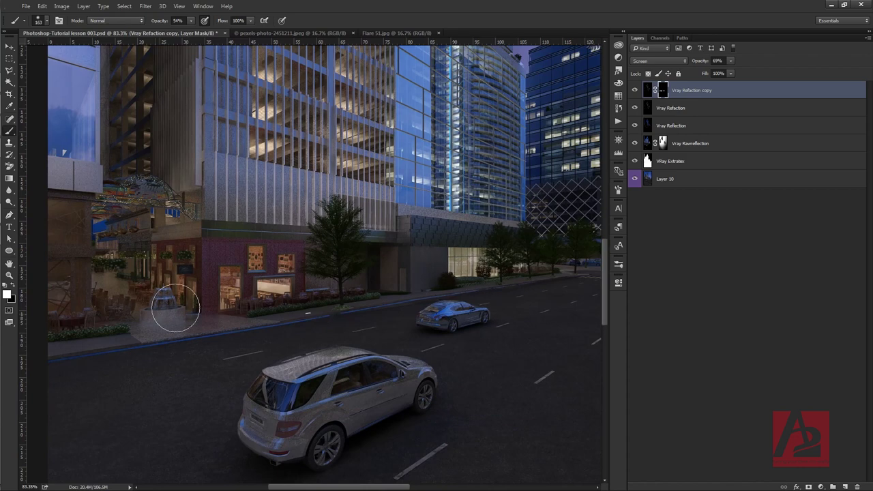
mouse_move(117, 302)
mouse_down()
mouse_move(224, 294)
mouse_move(167, 283)
mouse_up()
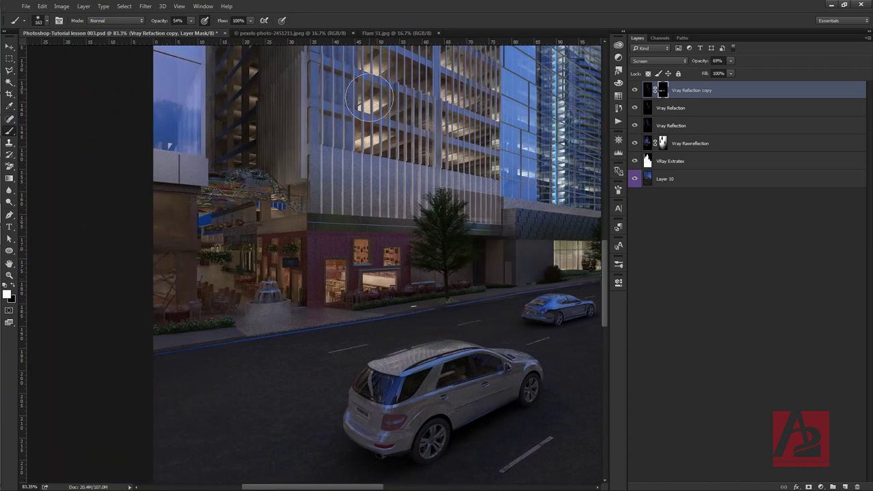
drag(321, 204, 106, 331)
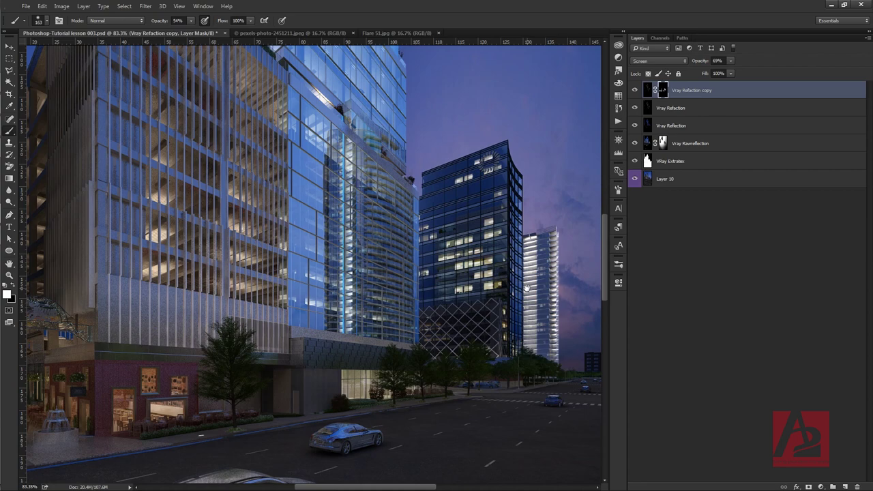
drag(541, 252, 425, 153)
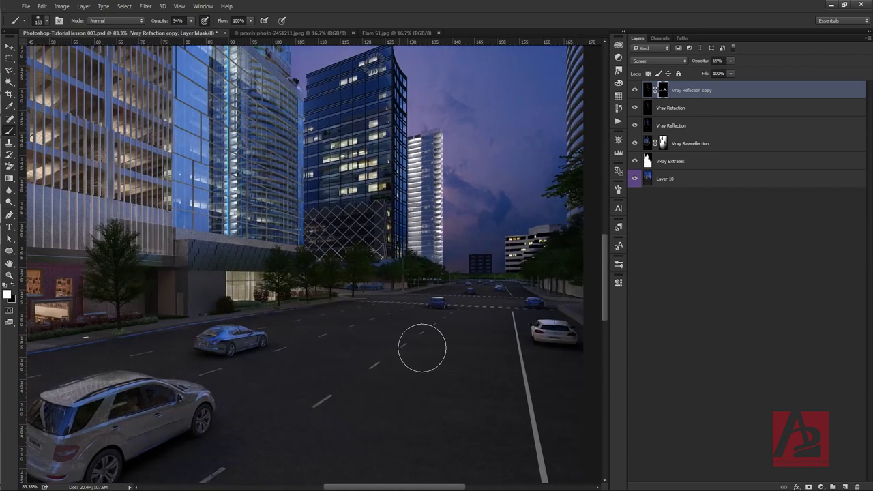
drag(195, 393, 317, 334)
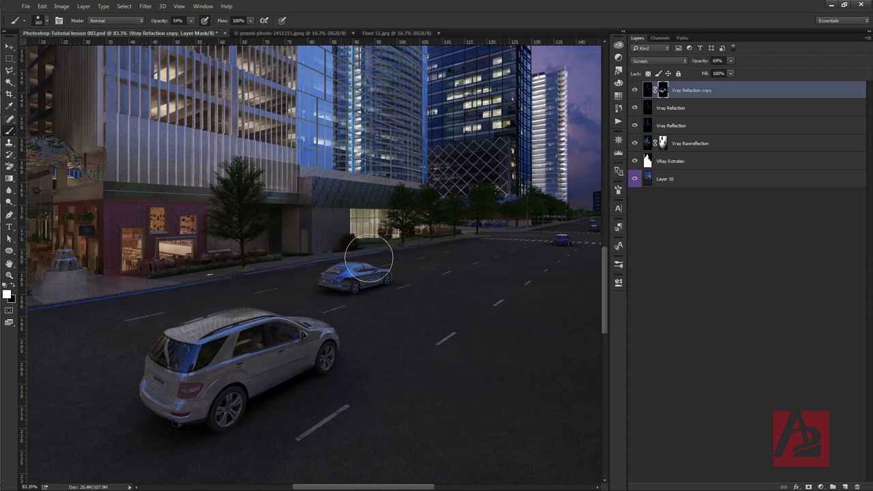
drag(481, 265, 340, 272)
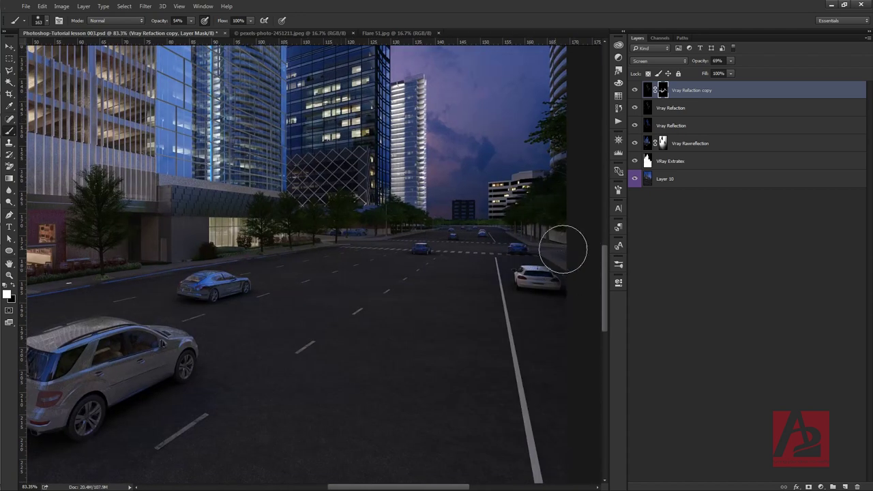
drag(224, 327, 571, 259)
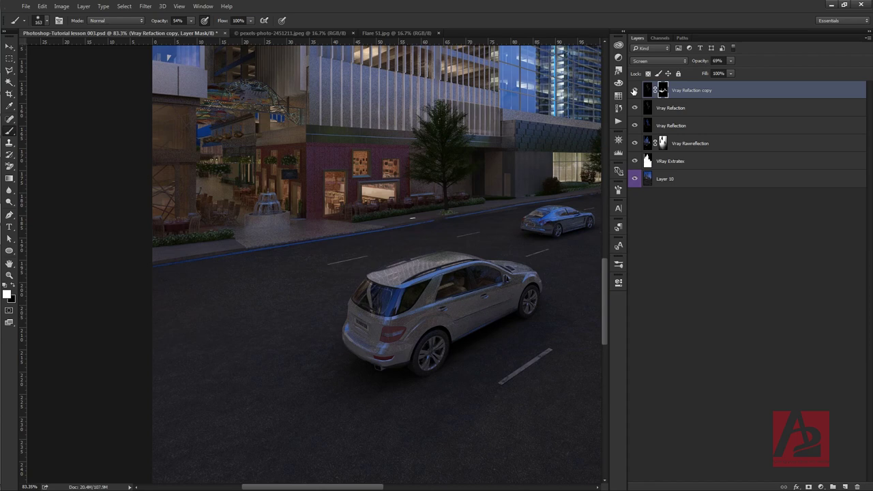
Toggle the refraction copy on and off to compare, then target its layer content.
click(634, 91)
click(634, 91)
click(634, 91)
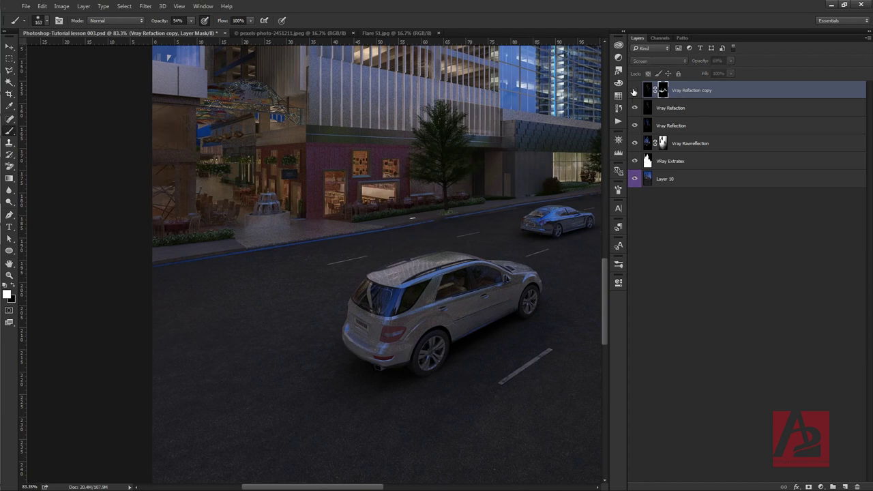
click(634, 91)
click(634, 92)
click(634, 92)
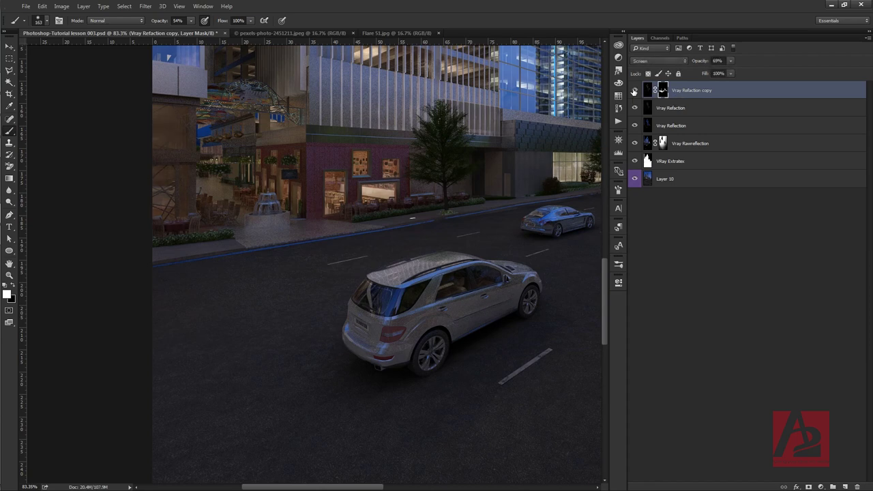
key(ctrl+2)
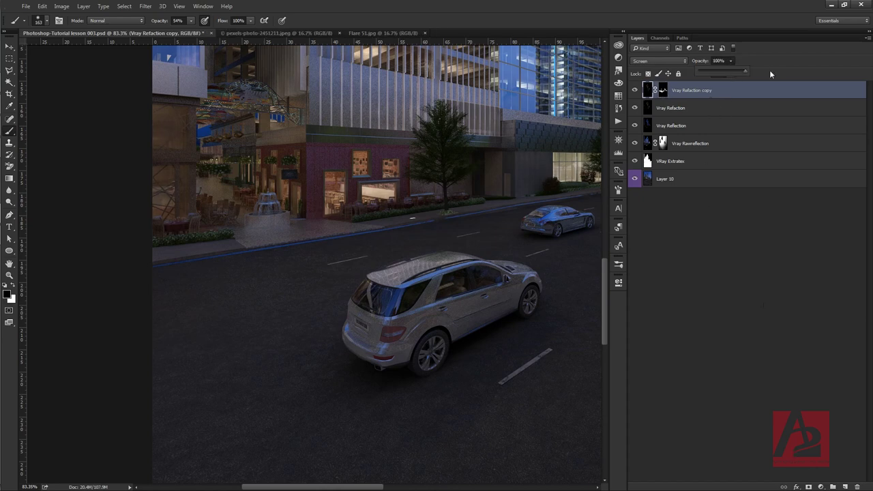
Add a Curves layer clipped to Vray Refaction copy, bowed upward to brighten the refraction.
click(635, 91)
click(634, 91)
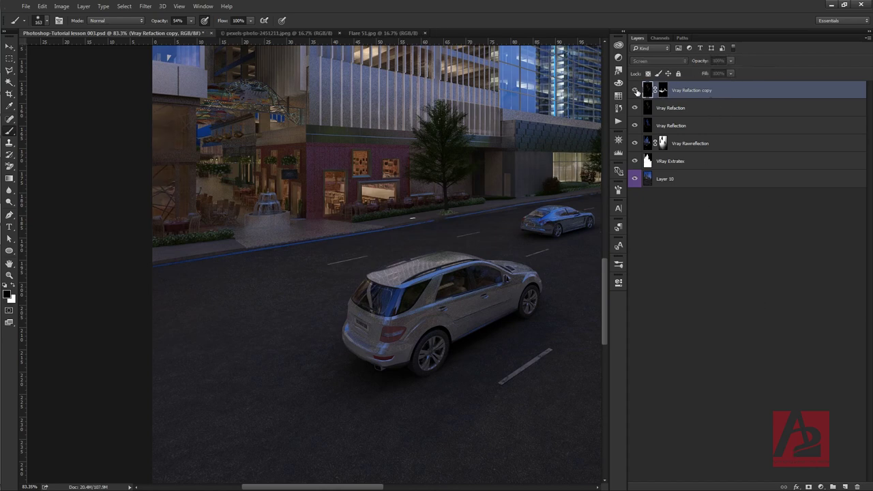
click(821, 487)
click(806, 341)
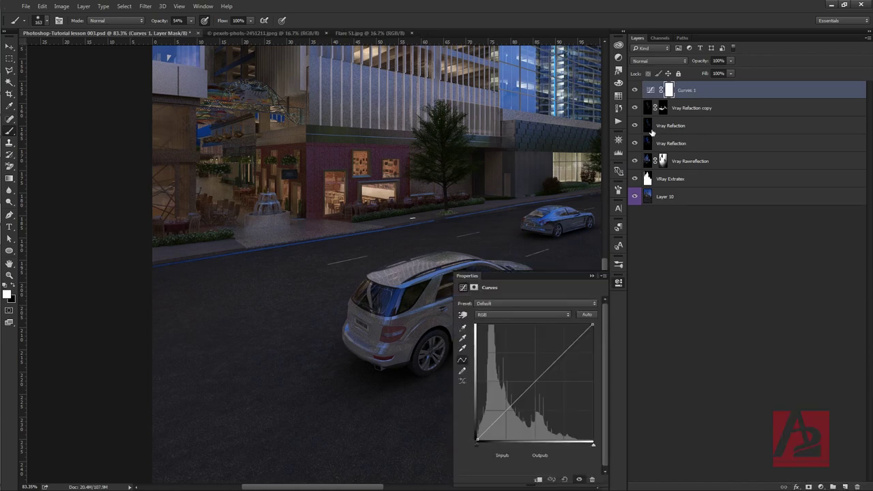
alt+click(680, 98)
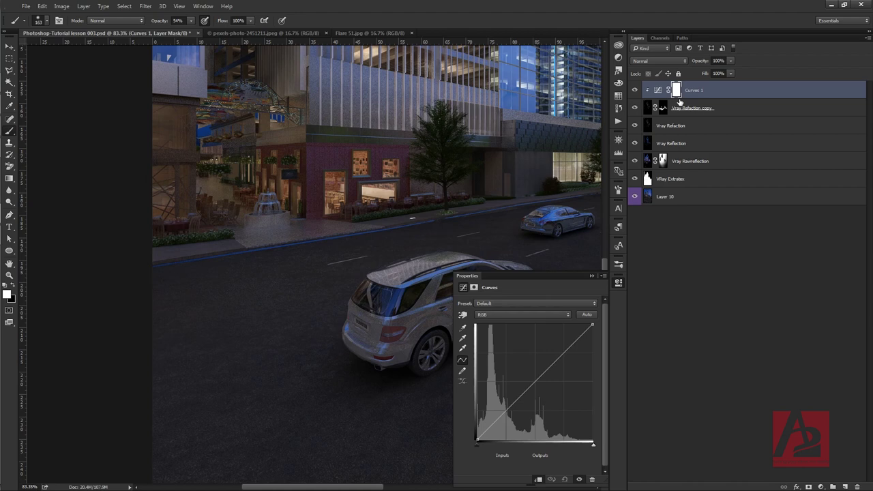
click(659, 90)
mouse_move(536, 379)
mouse_down()
mouse_move(522, 363)
mouse_move(522, 372)
mouse_up()
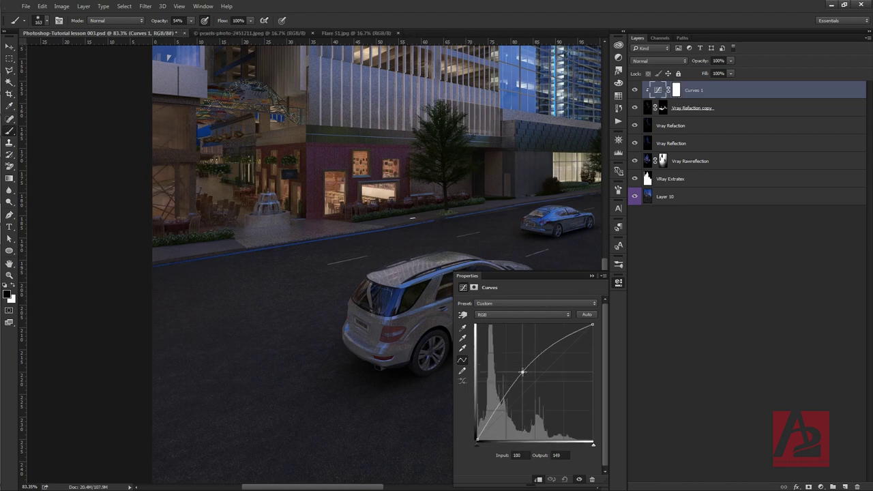
drag(592, 324, 575, 314)
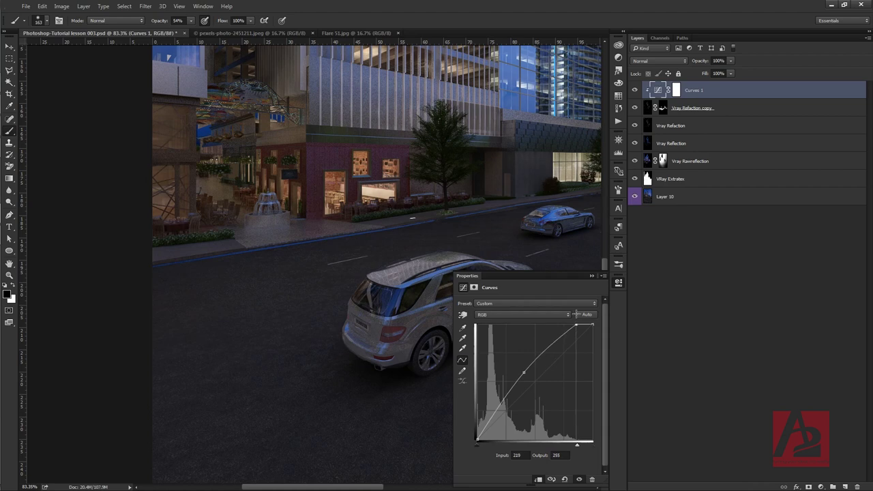
click(662, 91)
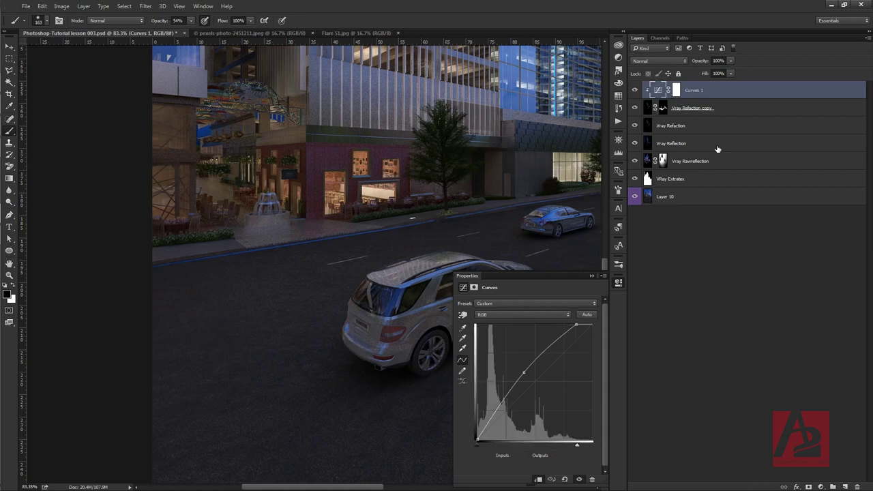
Add Curves 2 on top, lifting the whole image's midtones from 117 to 138.
click(820, 487)
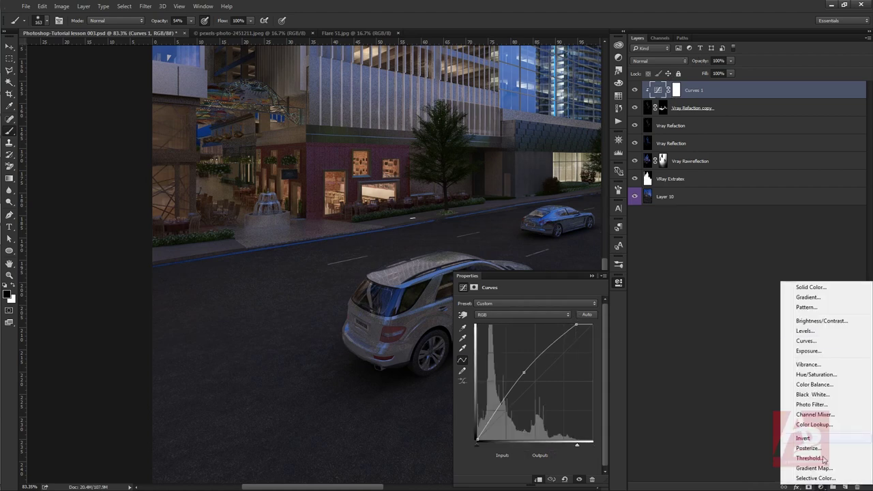
click(829, 340)
scroll(419, 205, down, 2)
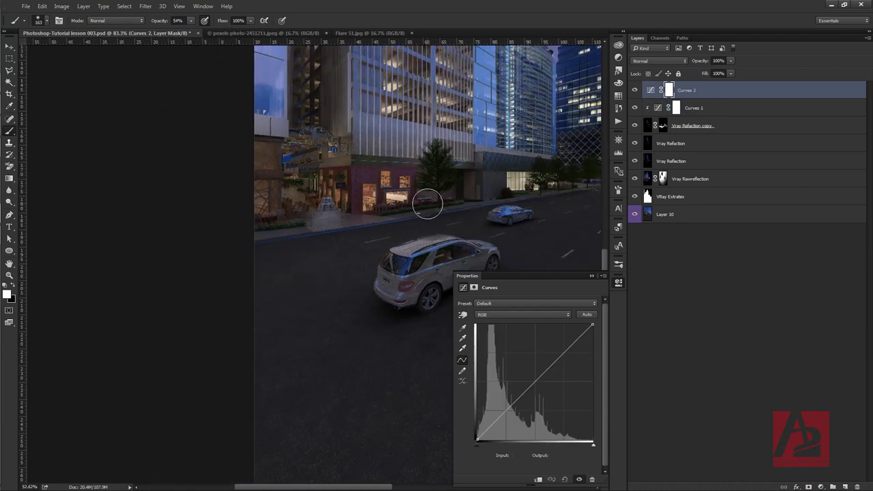
scroll(424, 207, down, 2)
drag(424, 206, 607, 206)
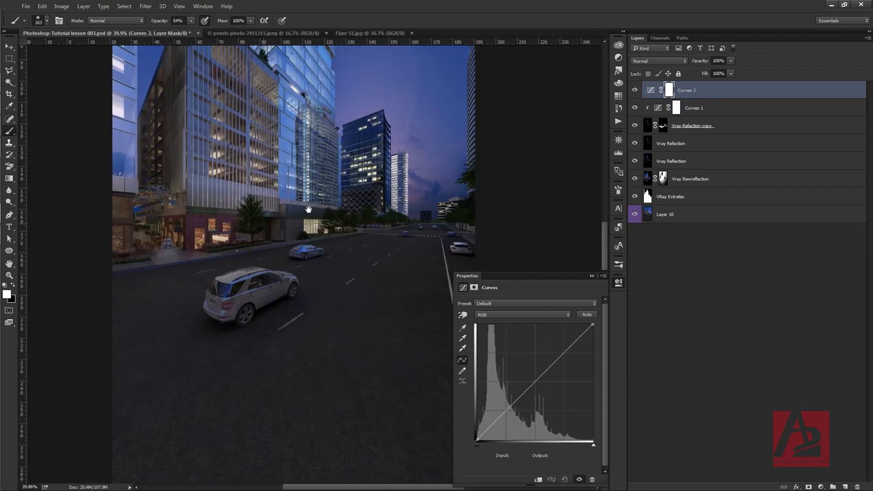
scroll(310, 210, down, 2)
scroll(309, 210, down, 1)
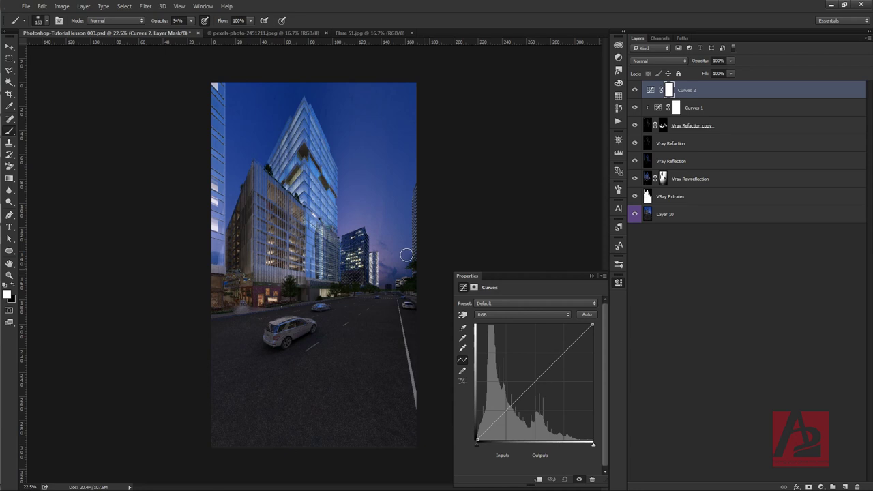
drag(540, 383, 530, 377)
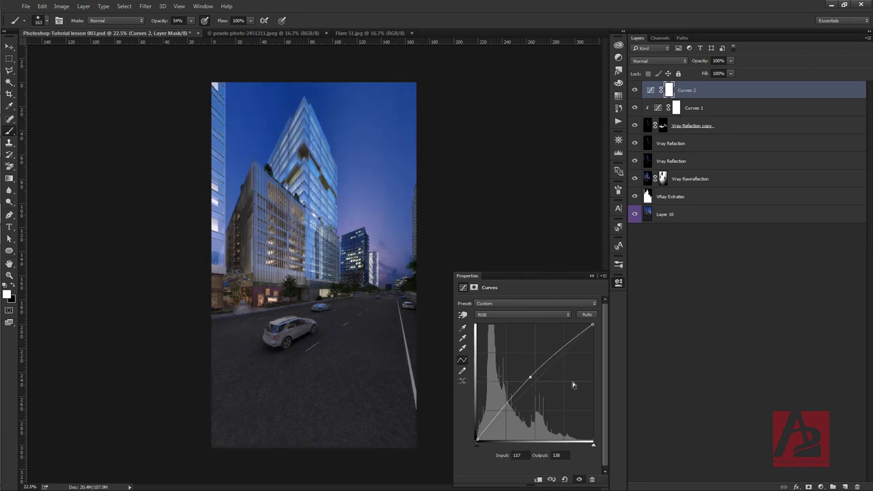
click(476, 440)
click(592, 276)
click(758, 296)
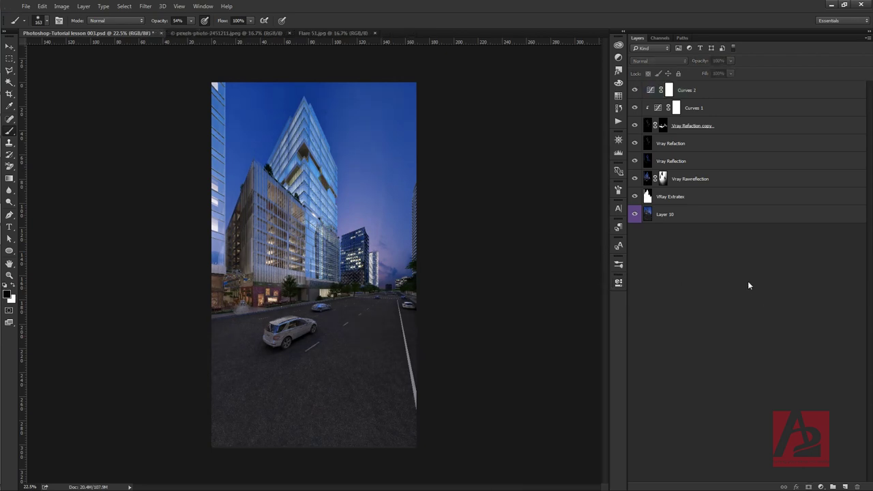
Group all layers from Curves 2 down to Layer 10 into a group named 'Render'.
click(708, 215)
ctrl+click(705, 88)
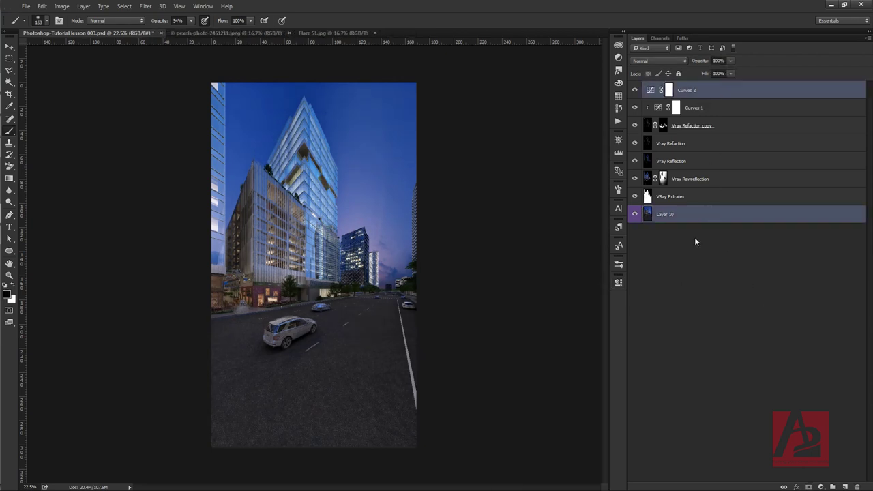
ctrl+click(694, 212)
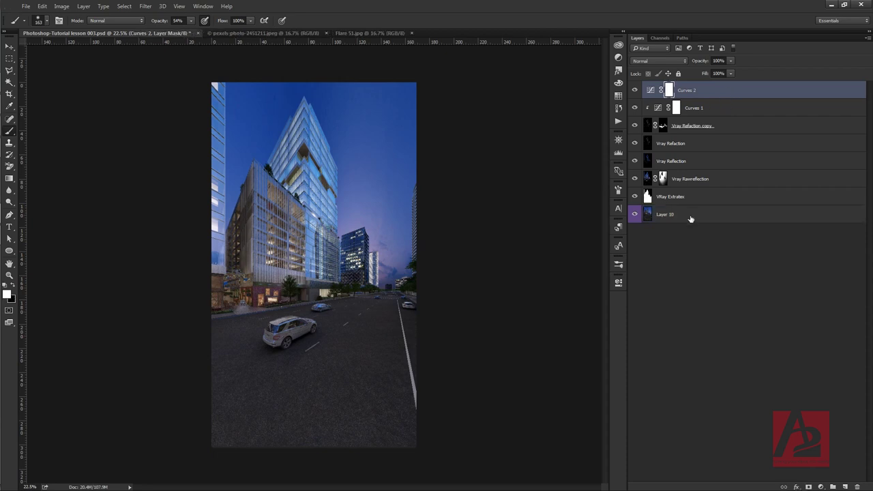
shift+click(690, 218)
drag(656, 223, 836, 484)
double_click(669, 87)
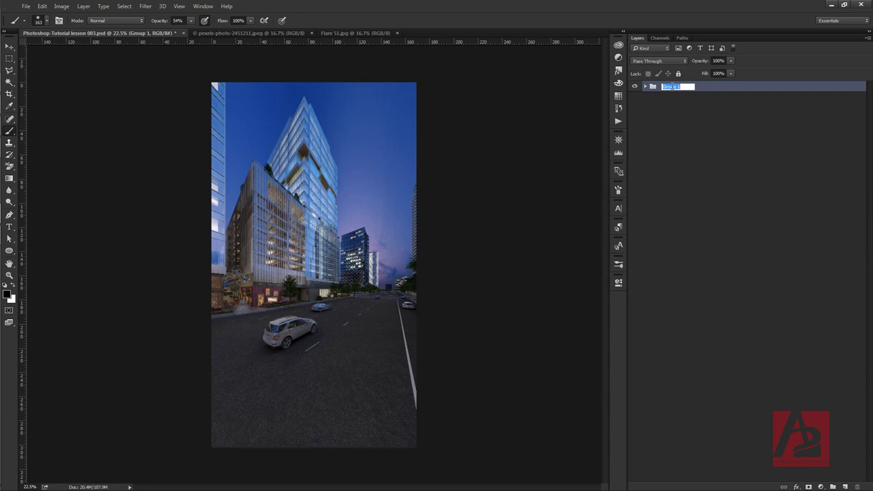
text(Render)
key(Return)
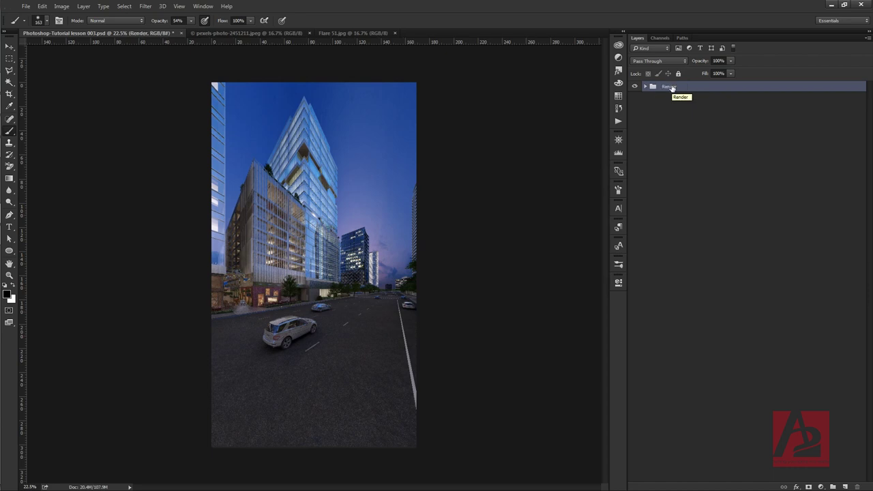
Load the Alpha 1 channel and use it as the Render group's mask to hide the sky.
click(660, 38)
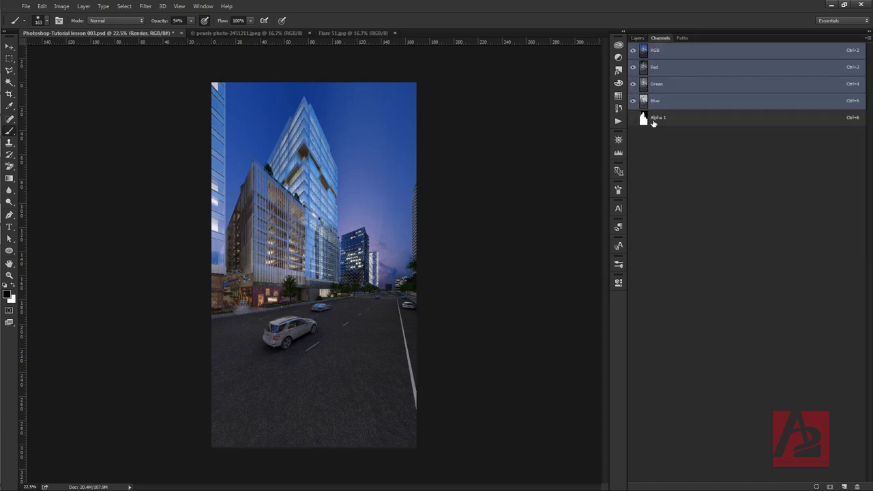
ctrl+click(642, 118)
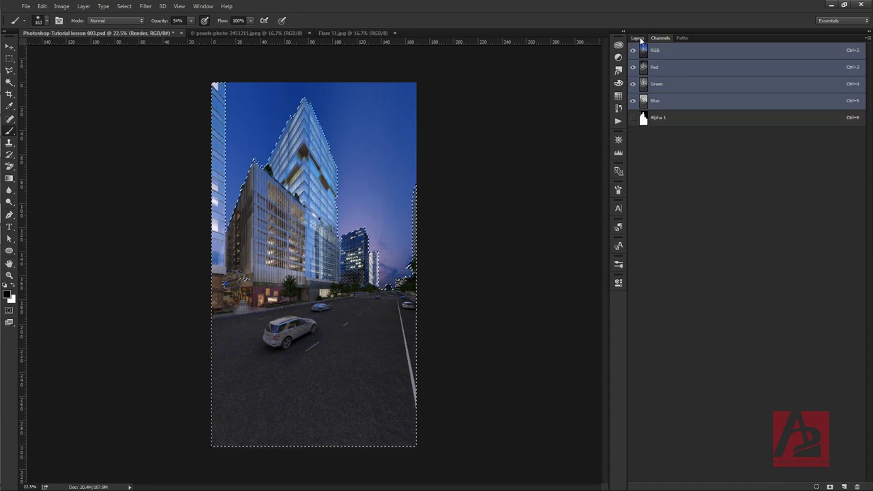
click(638, 38)
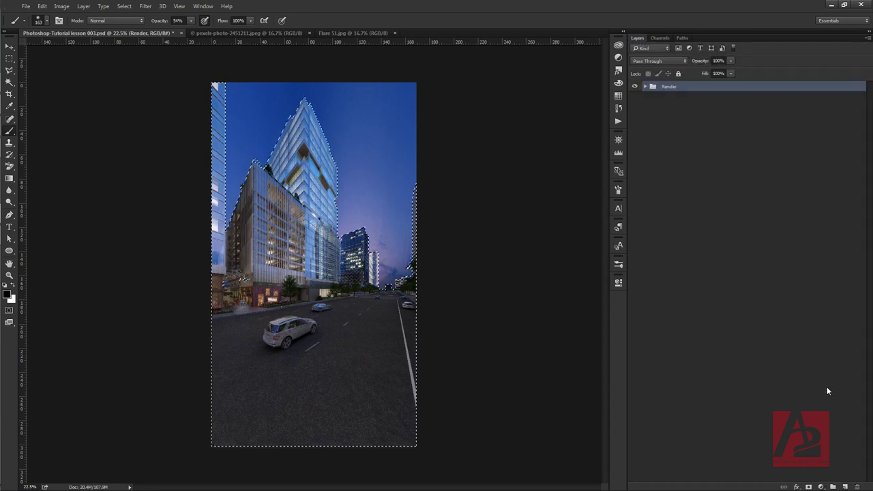
click(809, 486)
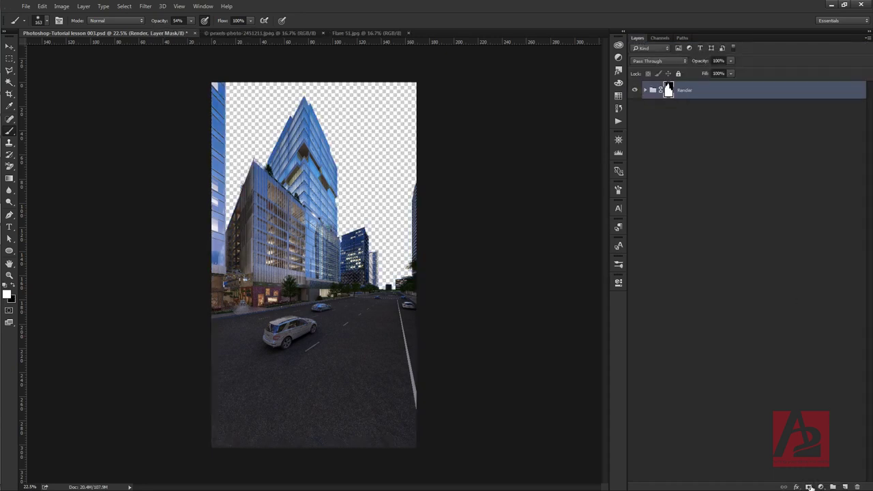
click(739, 290)
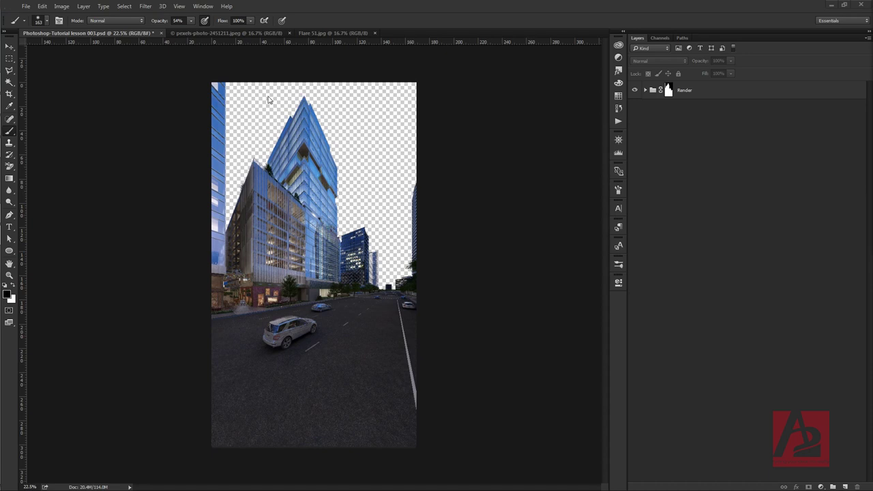
click(701, 95)
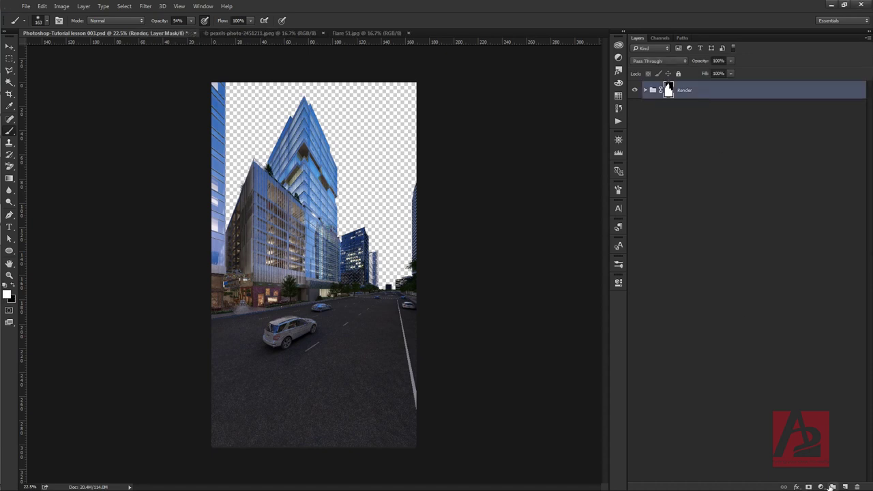
Paste the whole lake-at-dusk photo onto Layer 11 below Render and move it up behind the towers.
click(273, 32)
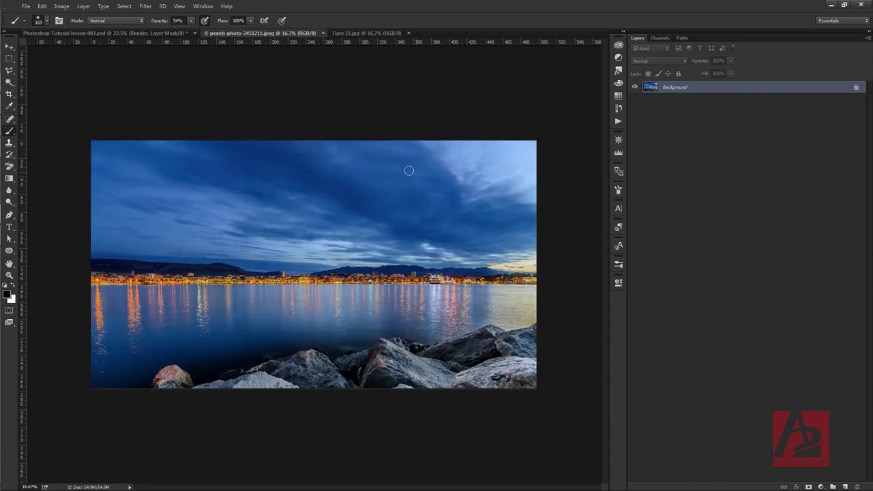
key(ctrl+a)
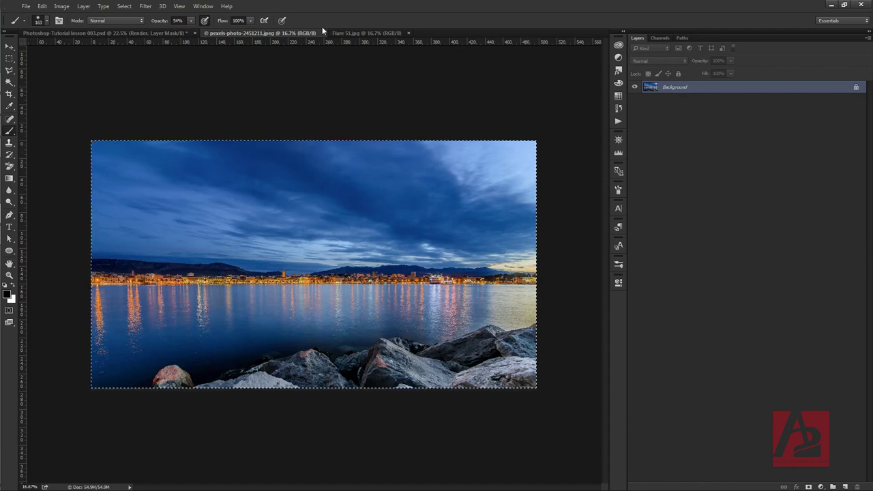
click(322, 32)
click(9, 45)
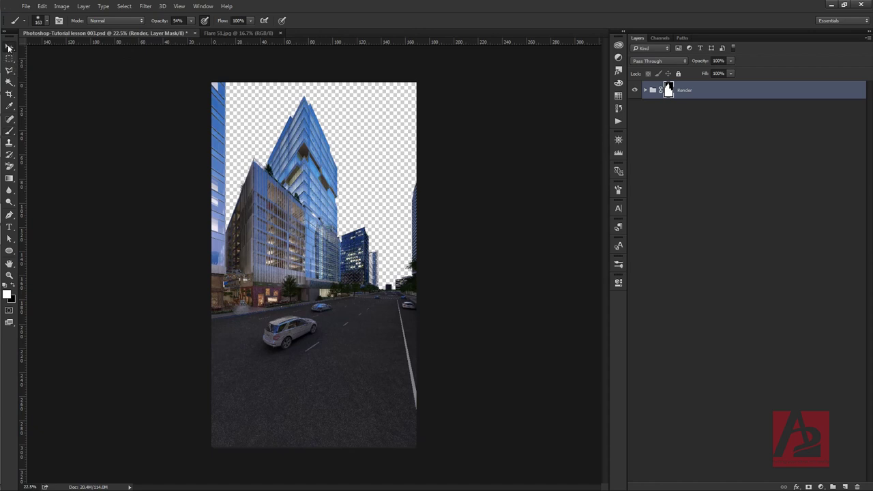
click(845, 486)
drag(709, 99, 707, 158)
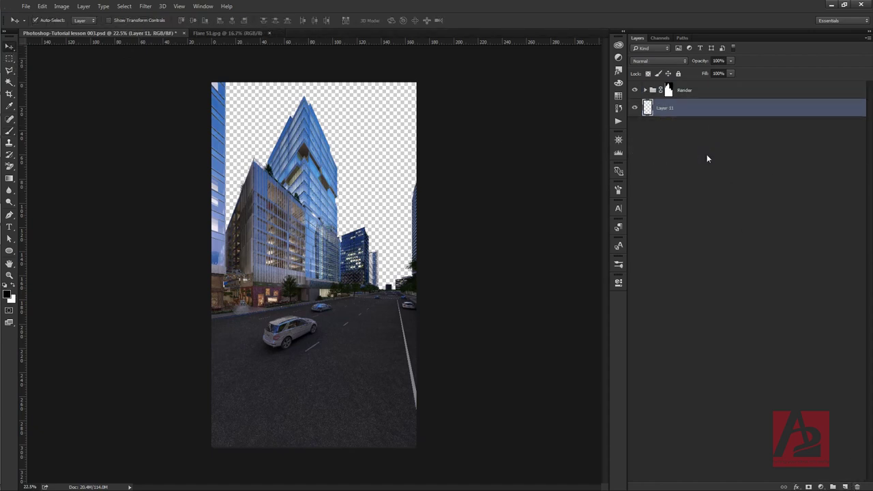
key(ctrl+v)
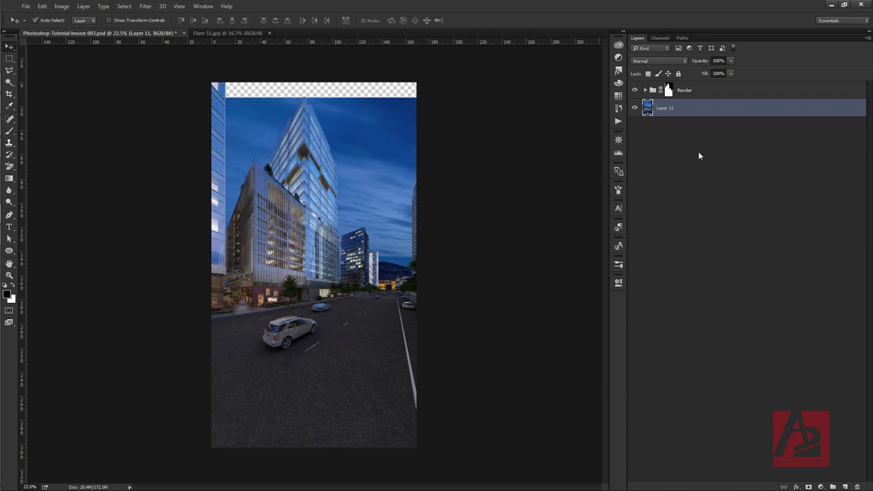
drag(385, 168, 289, 145)
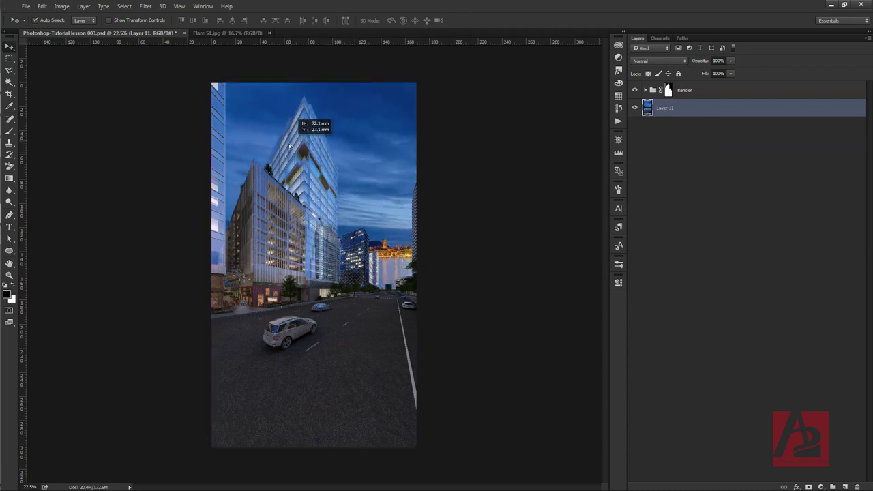
drag(289, 145, 249, 146)
Scale Layer 11's sky to about 129.6% and shift it so clouds sit behind the towers.
key(ctrl+t)
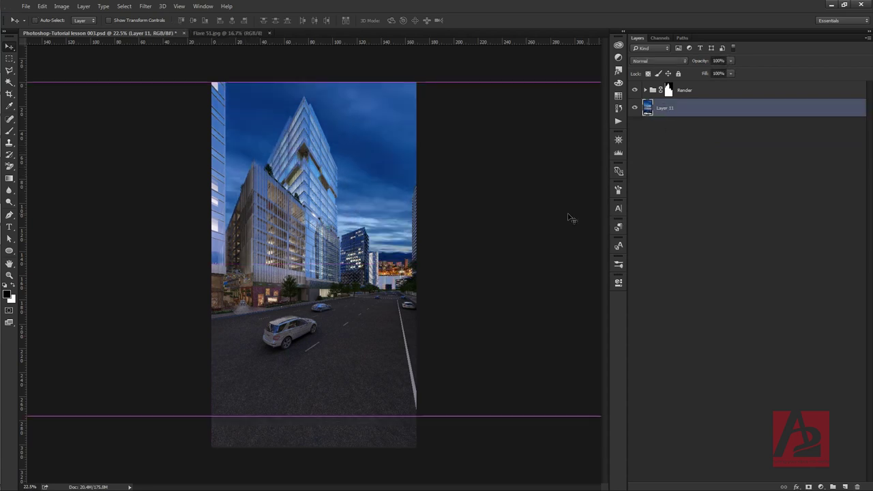
key(ctrl+0)
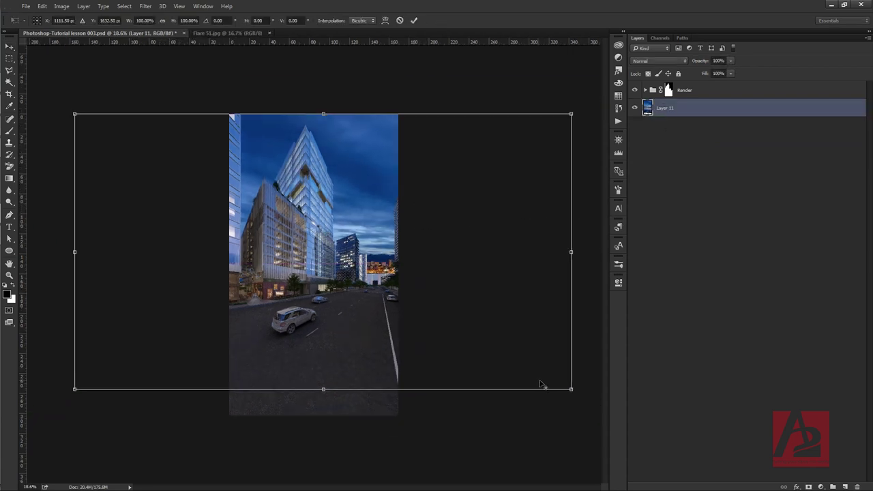
drag(570, 387, 714, 477)
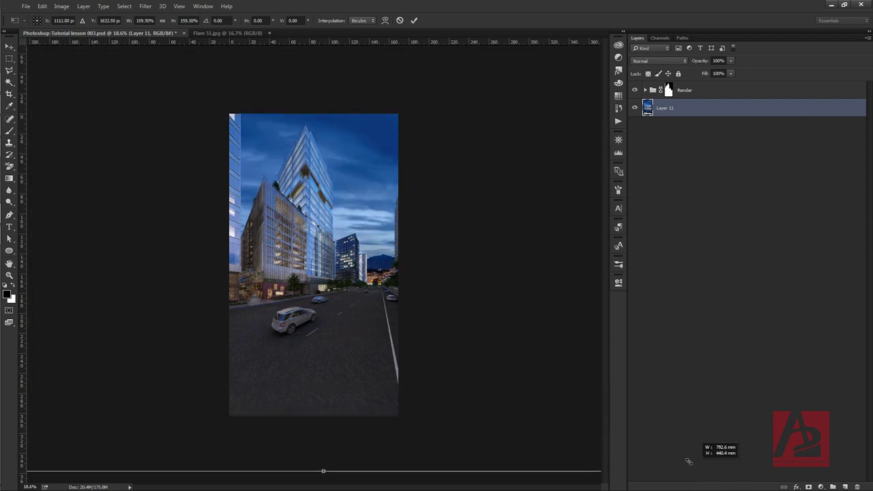
drag(714, 477, 688, 461)
drag(372, 180, 324, 203)
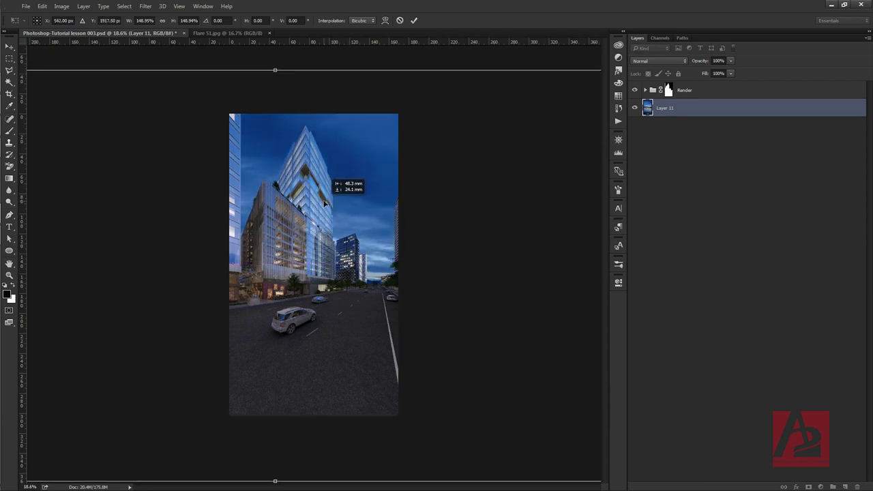
key(ctrl+minus)
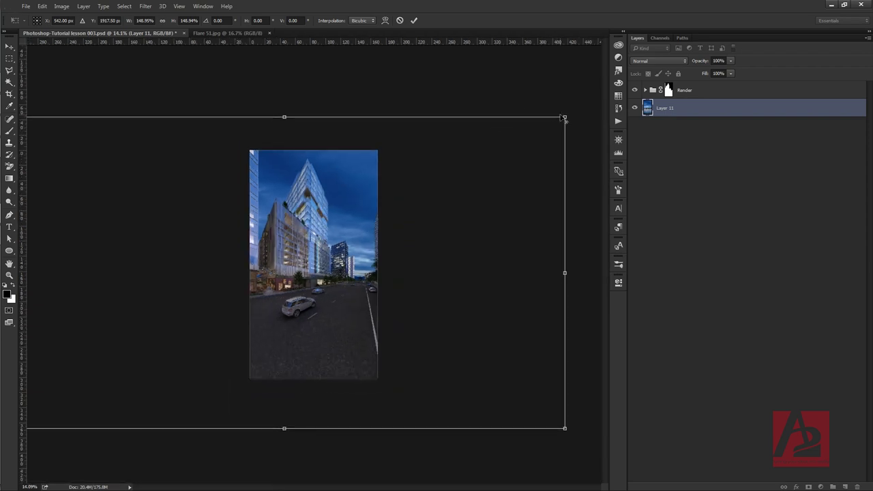
drag(563, 117, 529, 136)
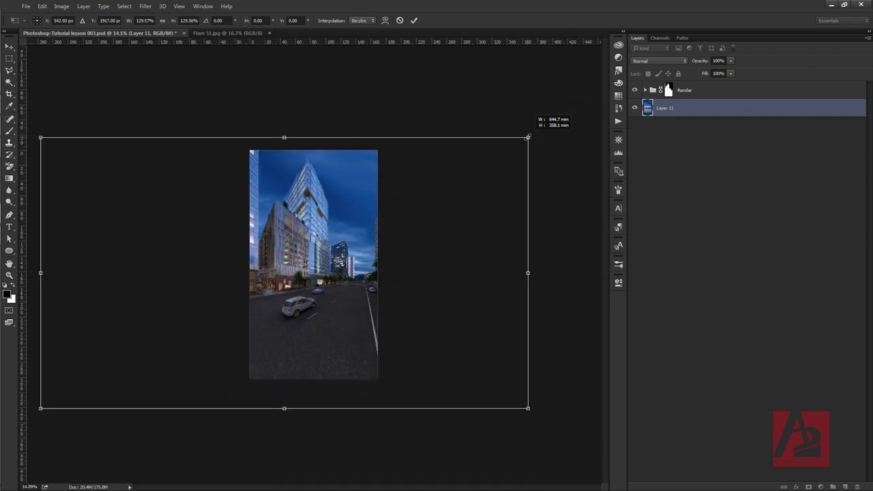
drag(463, 183, 439, 184)
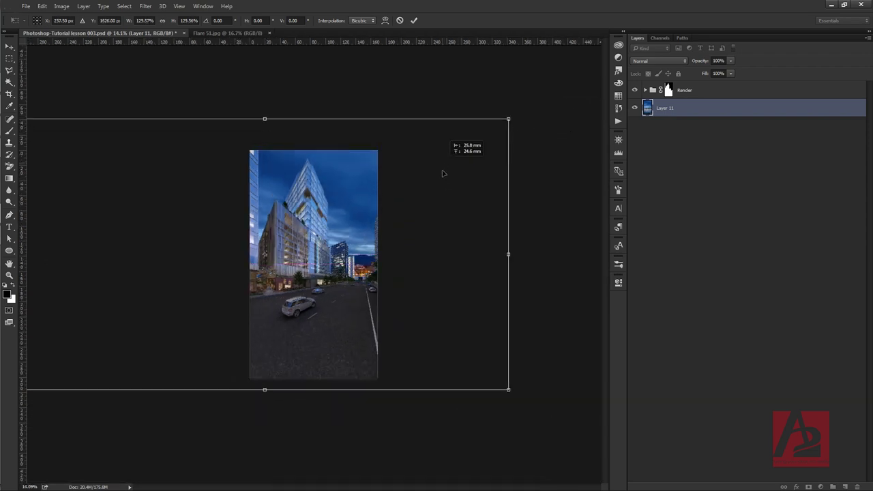
drag(439, 184, 466, 186)
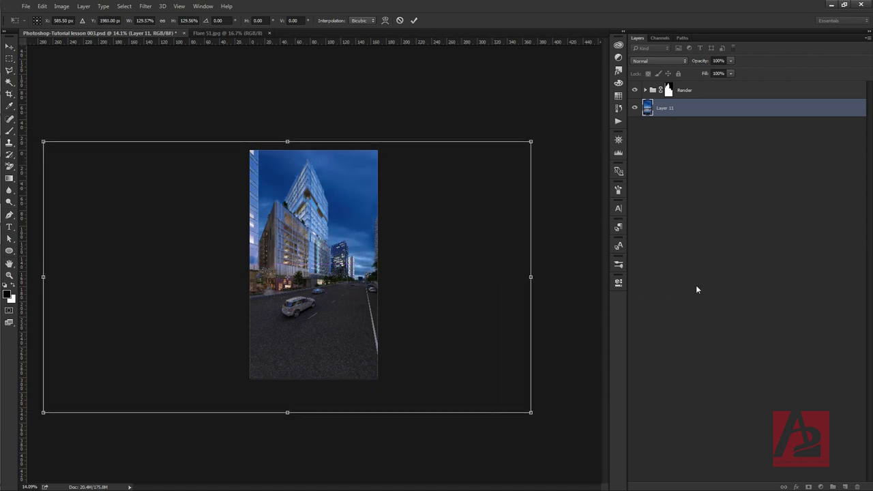
key(Return)
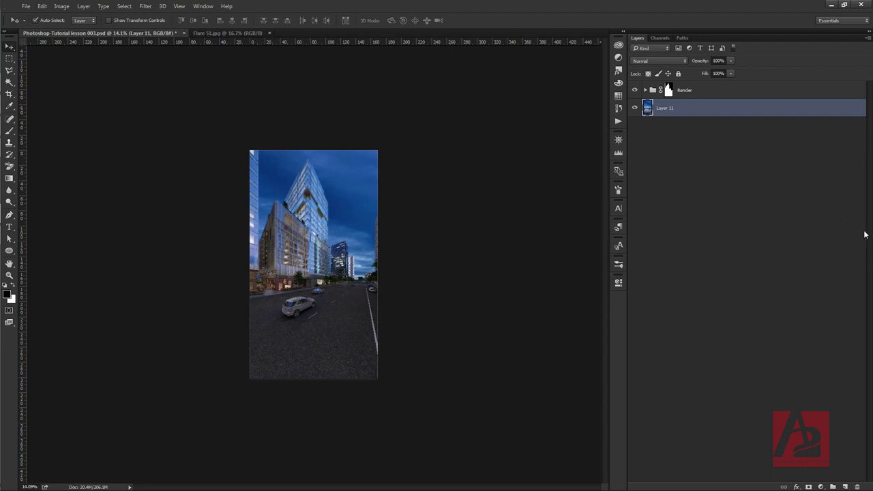
click(756, 146)
click(729, 110)
click(251, 32)
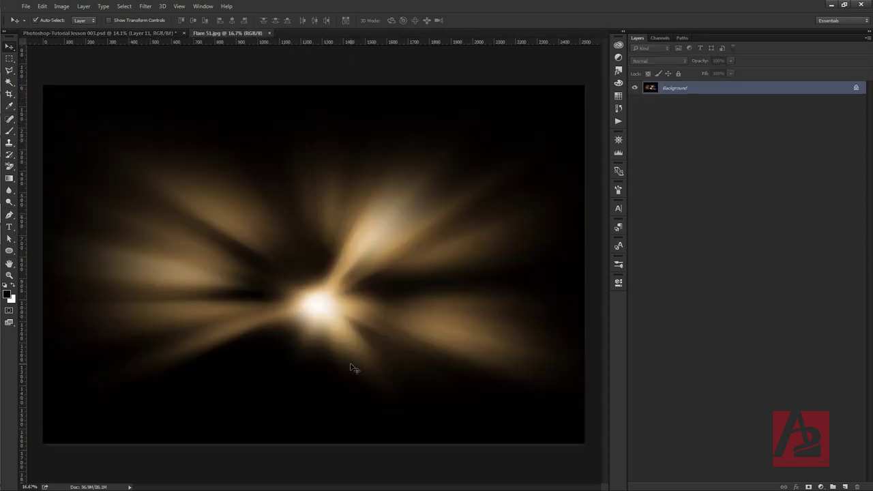
Paste the whole Flare 51.jpg image onto new Layer 12 above Layer 11 in Screen mode.
key(ctrl+a)
click(269, 33)
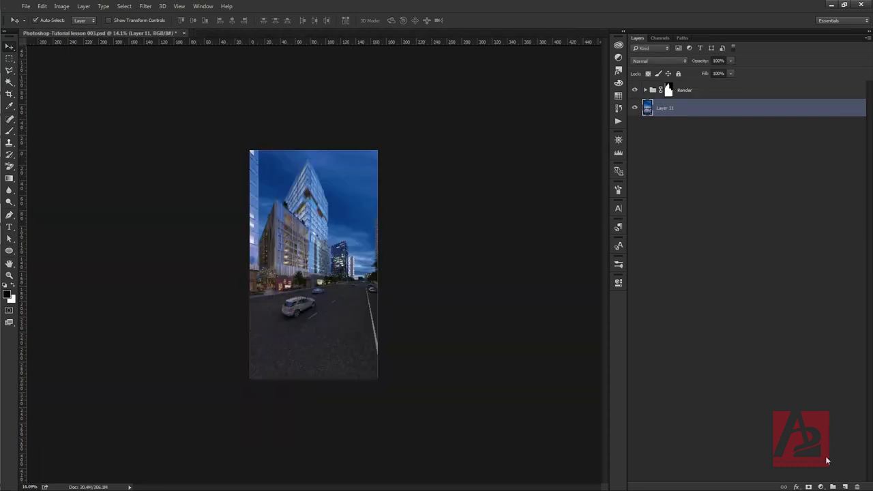
click(845, 487)
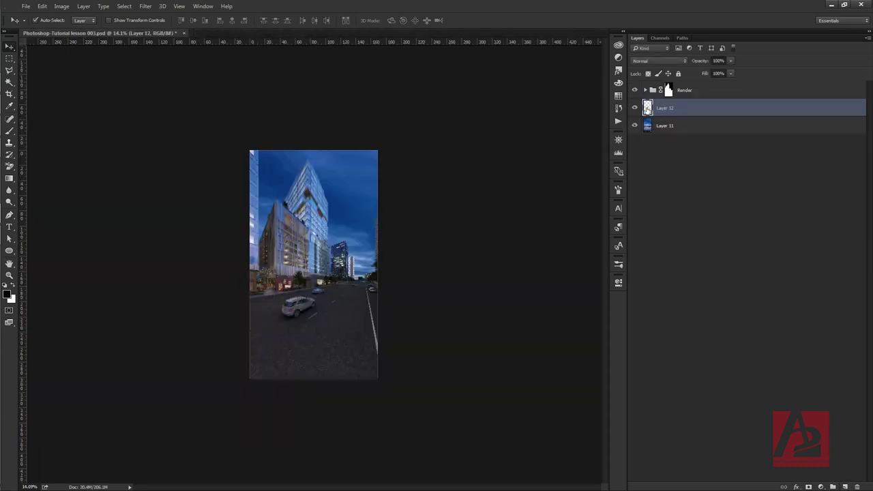
key(ctrl+v)
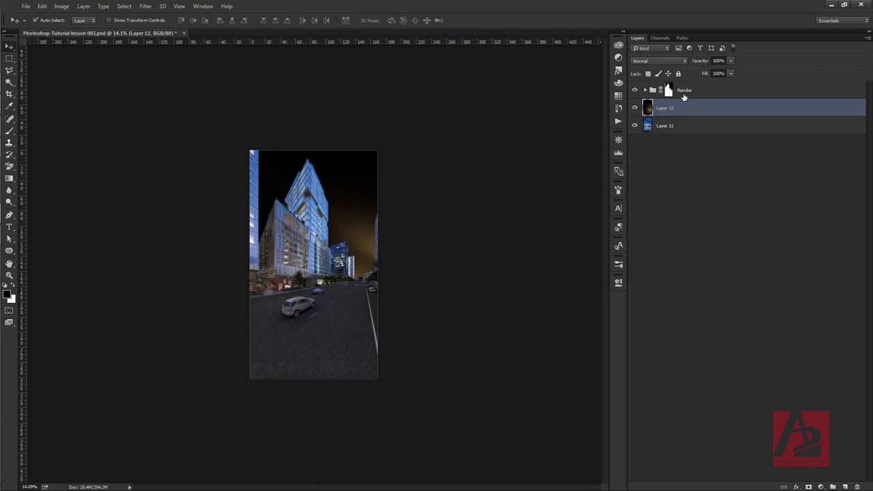
click(665, 61)
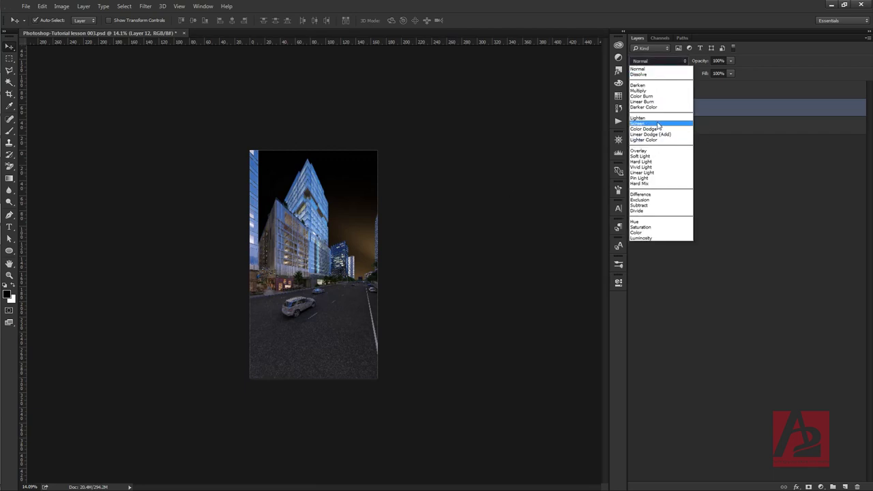
click(656, 123)
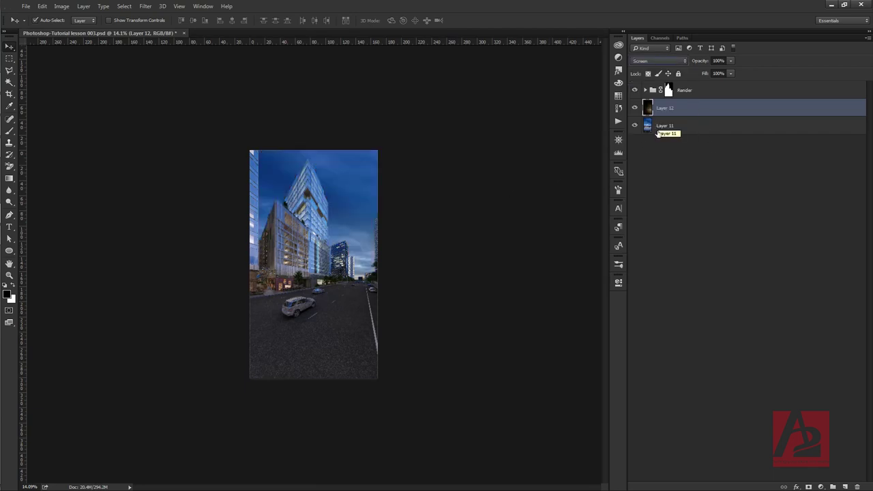
click(636, 108)
click(636, 108)
click(675, 126)
click(690, 108)
click(821, 486)
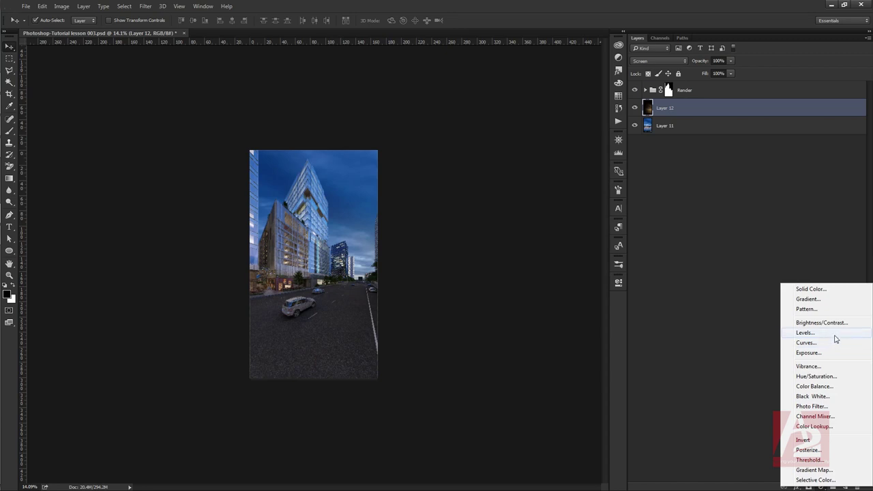
Add a Curves 3 adjustment with the midpoint pulled down to darken the background.
click(829, 343)
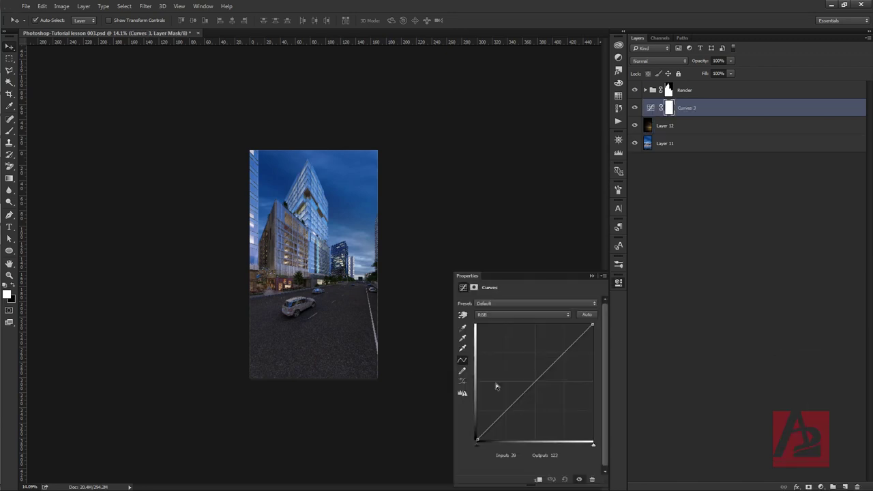
drag(540, 377, 542, 388)
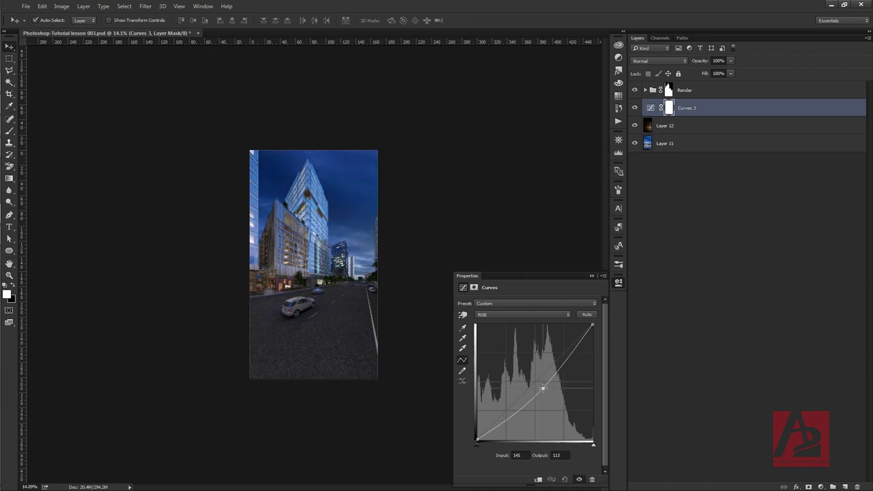
click(591, 276)
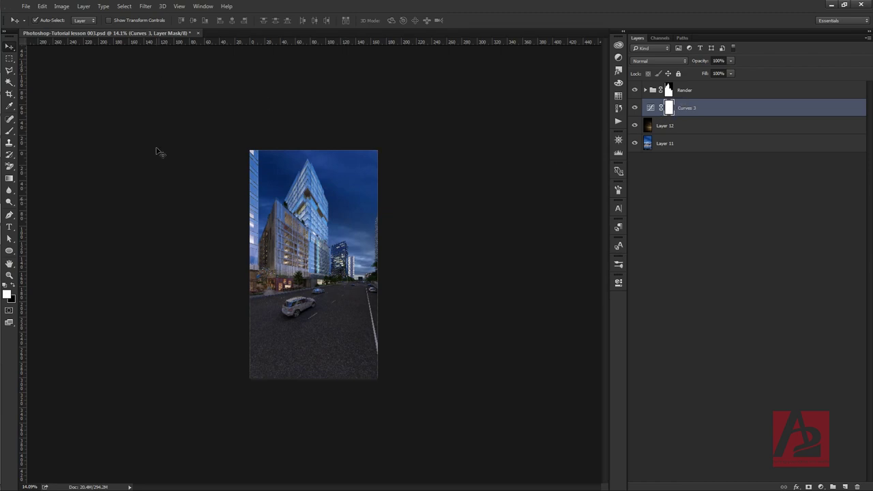
Draw a gradient on the Curves 3 mask so the darkening fades toward the lower right.
click(10, 179)
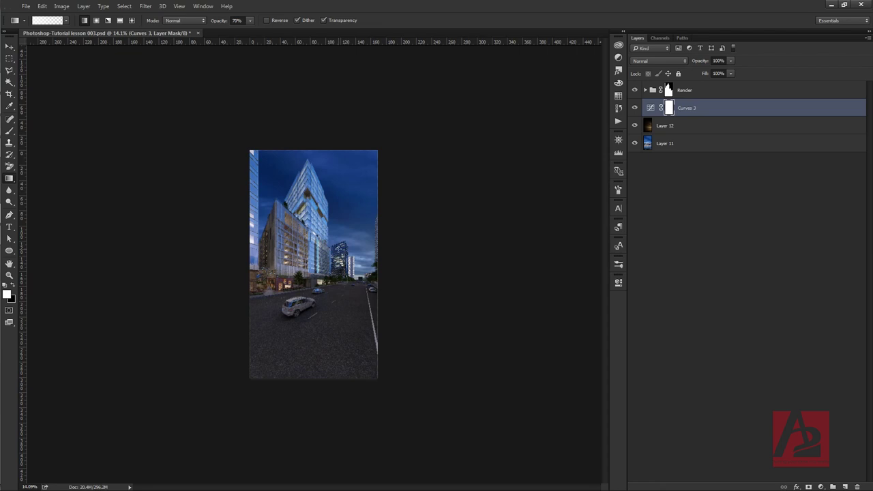
click(14, 287)
drag(396, 304, 360, 273)
drag(394, 302, 360, 273)
drag(408, 313, 360, 279)
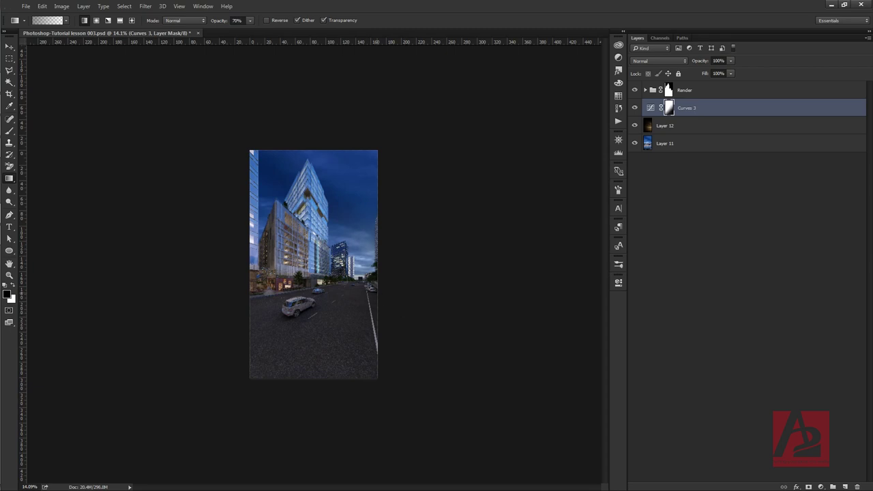
click(700, 109)
click(820, 487)
Add a Vibrance 1 adjustment layer with a slight vibrance change above Curves 3.
click(808, 365)
drag(526, 312, 525, 312)
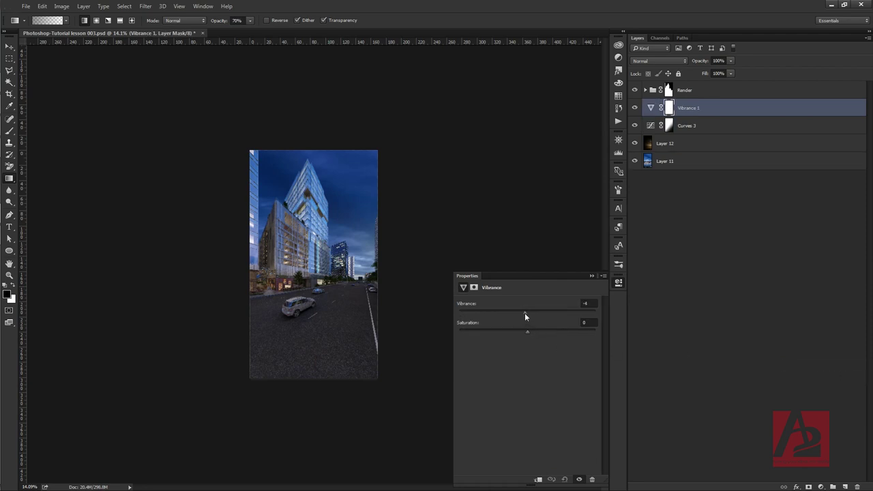
drag(532, 312, 527, 331)
click(590, 276)
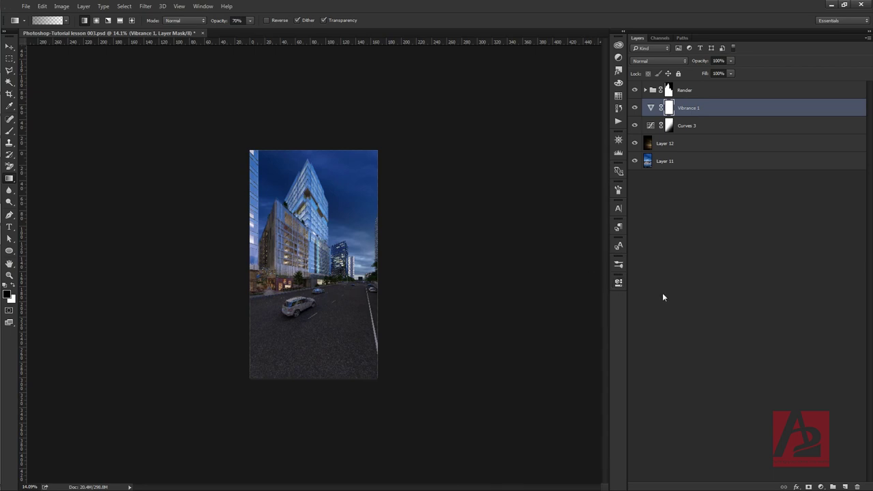
Group the layers from Vibrance 1 down to Layer 11 into a group named 'BG'.
shift+click(687, 167)
drag(661, 166, 834, 485)
double_click(670, 103)
text(a)
key(Return)
click(762, 226)
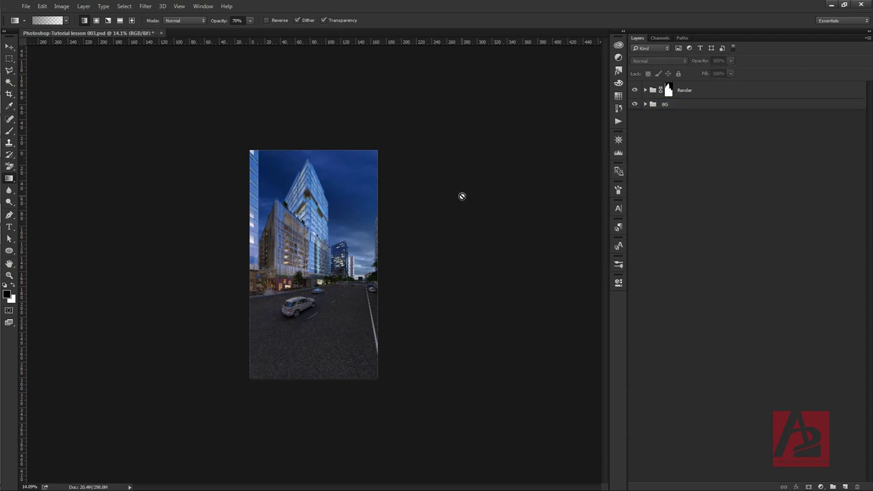
click(9, 47)
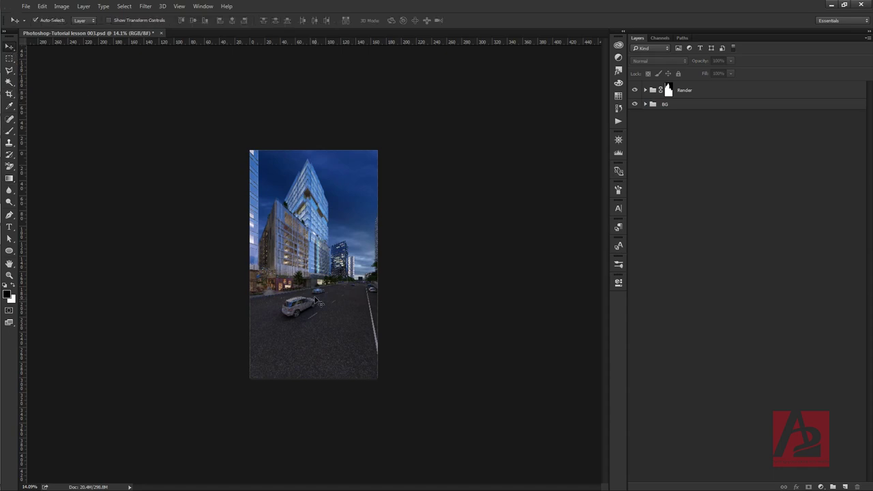
scroll(328, 300, up, 1)
scroll(328, 299, up, 3)
scroll(329, 300, up, 1)
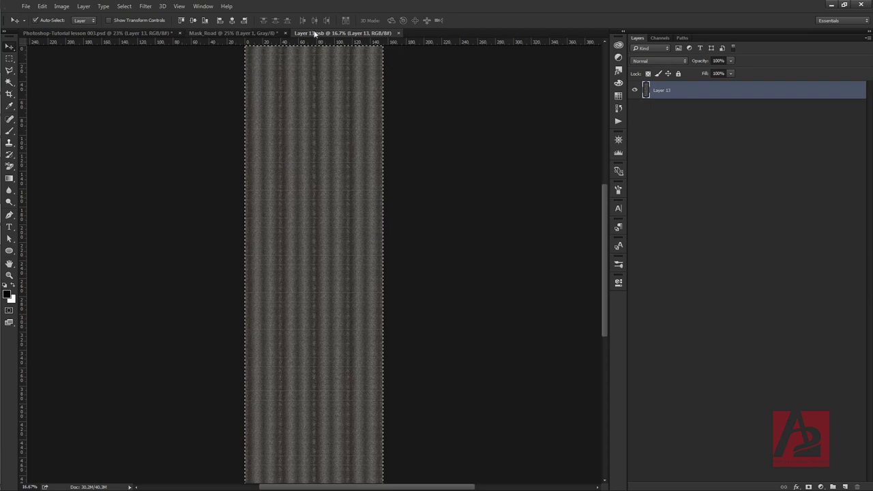
In the lesson 003 tower render, convert road texture Layer 13 to a smart object and begin Free Transform.
click(95, 33)
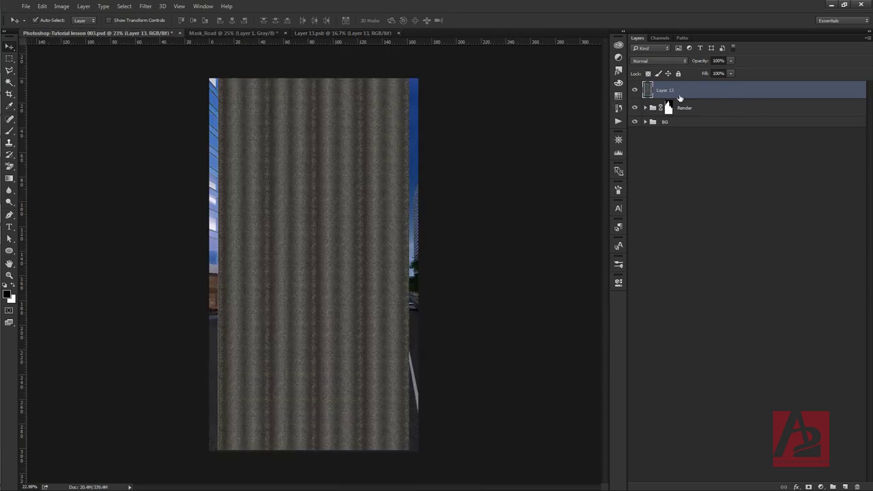
right_click(667, 92)
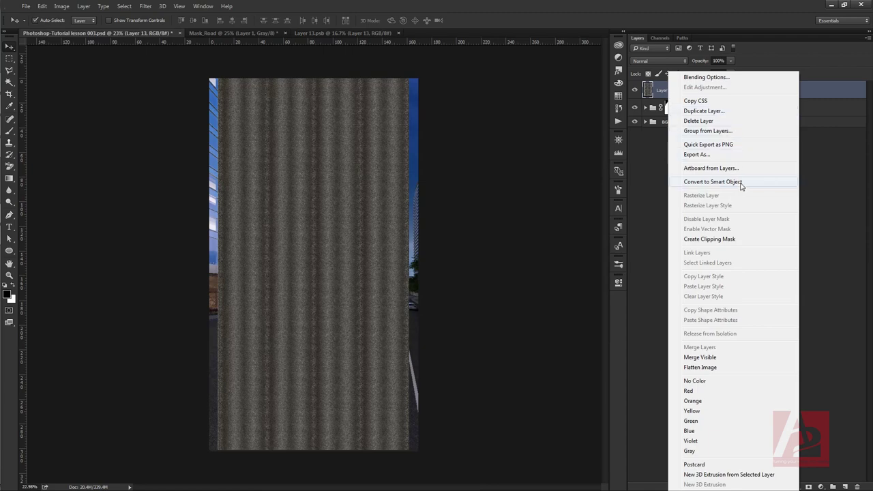
click(741, 182)
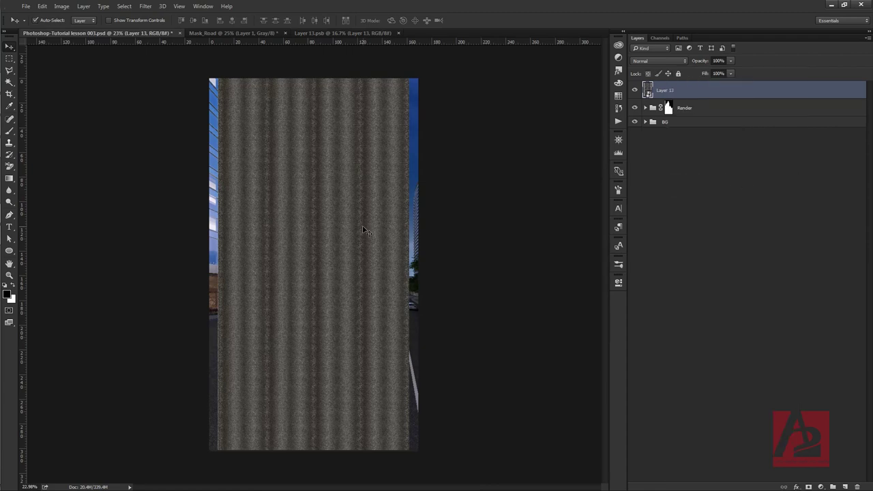
key(ctrl+t)
key(ctrl+minus)
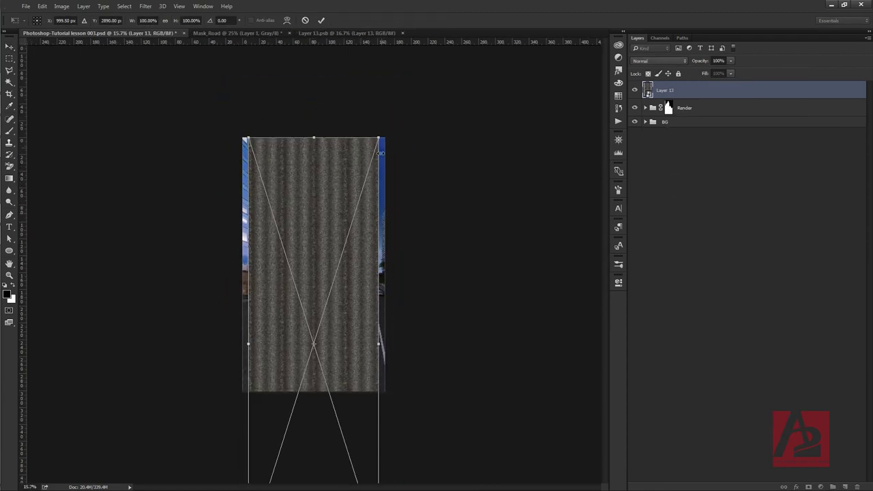
Shrink the road texture to about half size and switch the transform to Distort.
mouse_move(381, 152)
mouse_down()
mouse_move(336, 233)
mouse_move(347, 232)
mouse_up()
scroll(331, 310, up, 4)
right_click(326, 307)
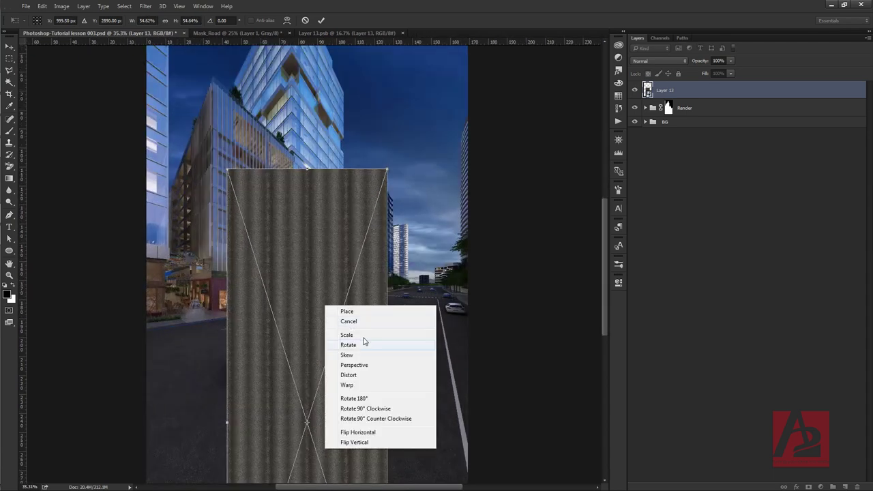
click(373, 375)
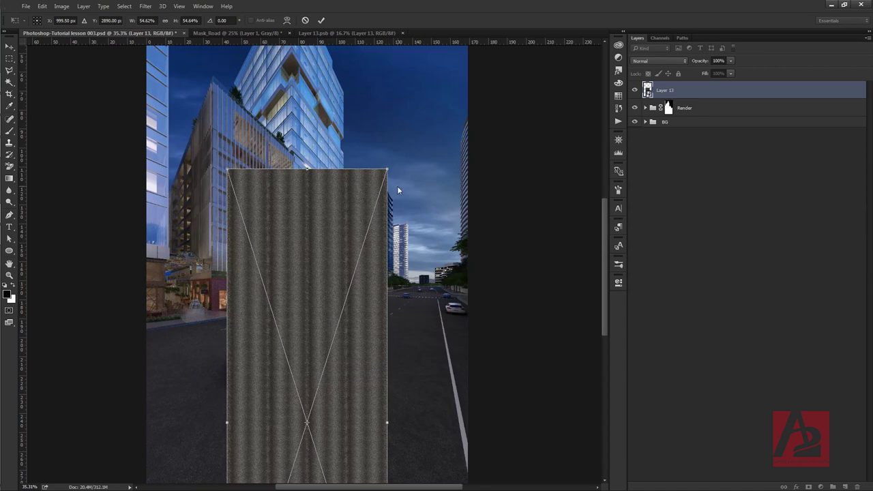
Drag the texture's corners so it narrows to the vanishing point and spreads wide across the road.
scroll(398, 190, down, 2)
drag(368, 219, 396, 293)
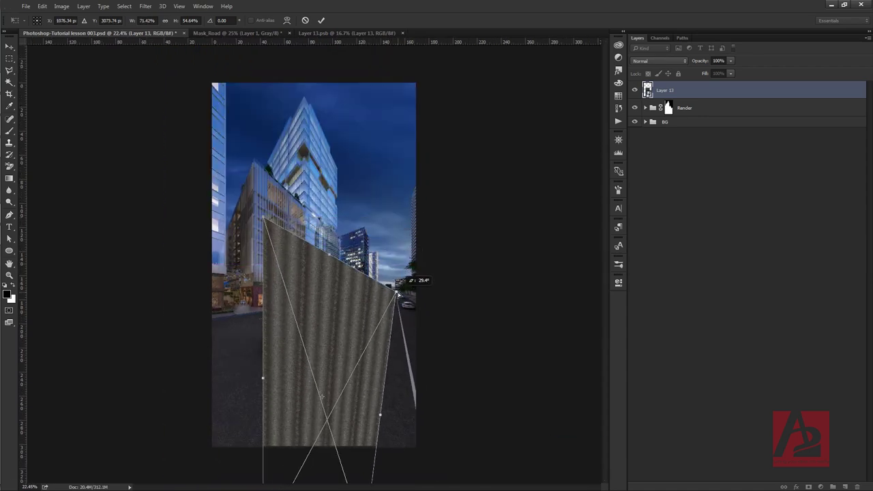
drag(263, 219, 383, 292)
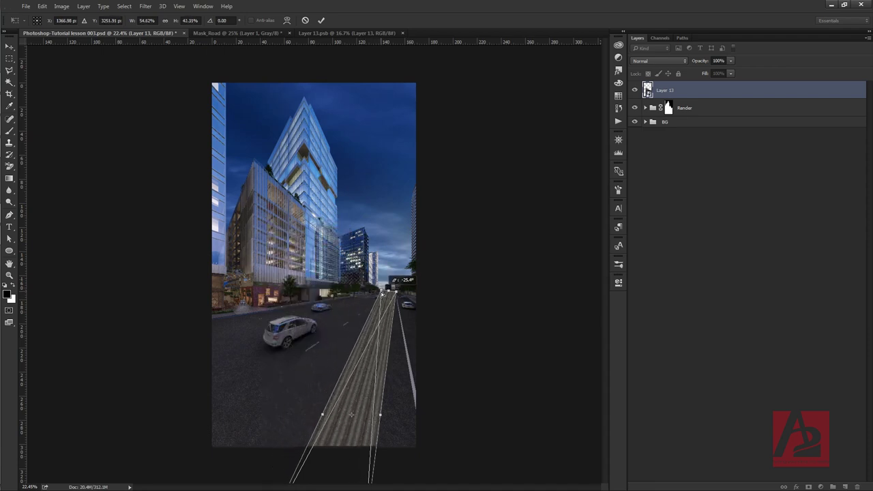
drag(382, 292, 384, 295)
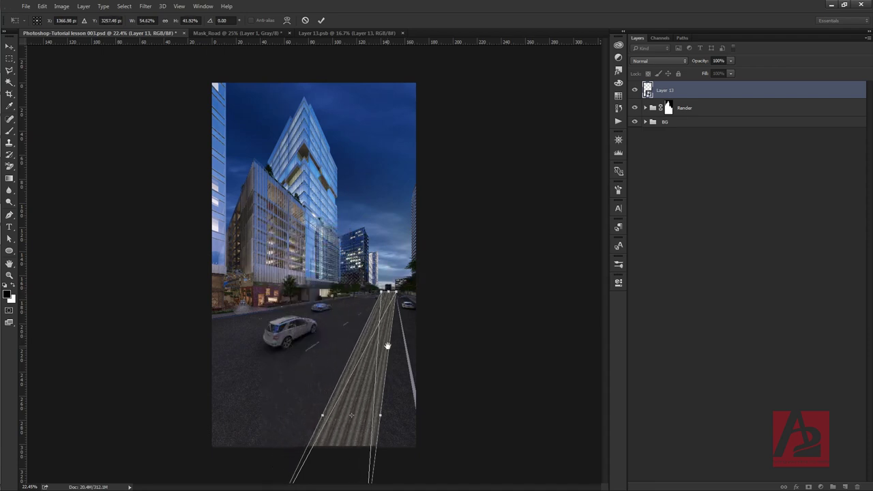
alt+scroll(384, 320, down, 3)
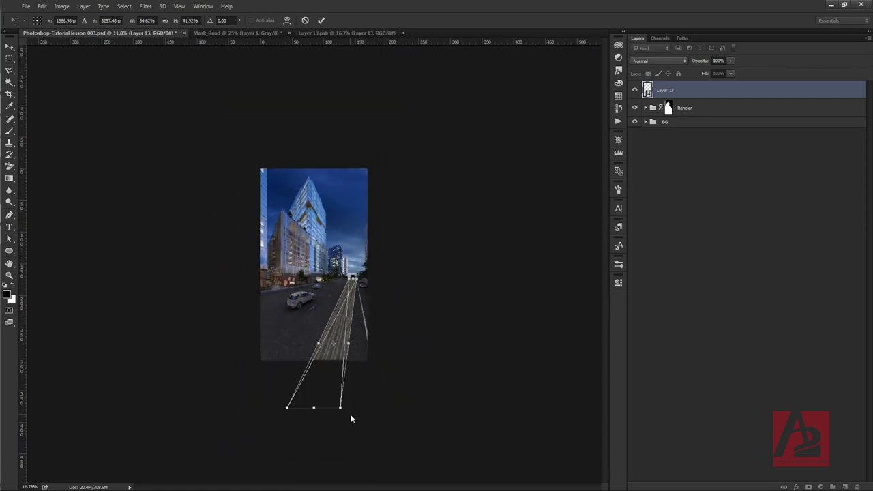
drag(343, 411, 452, 374)
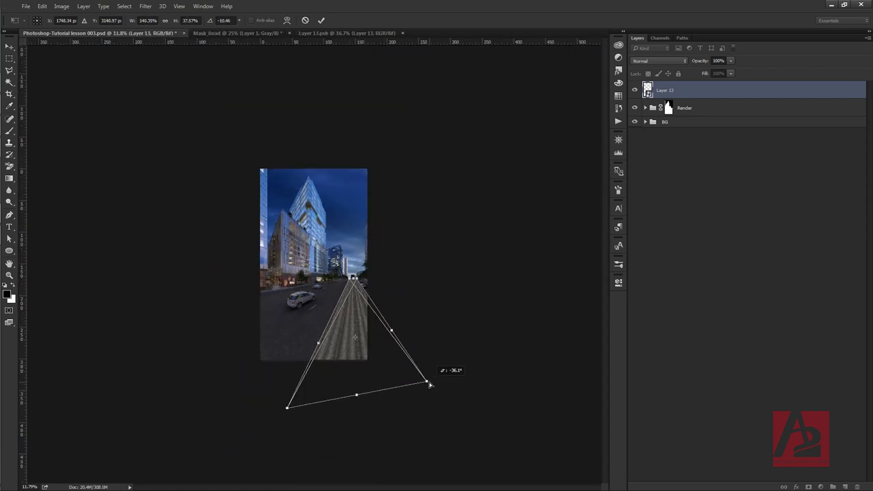
mouse_move(453, 374)
mouse_down()
mouse_move(476, 388)
mouse_move(507, 387)
mouse_up()
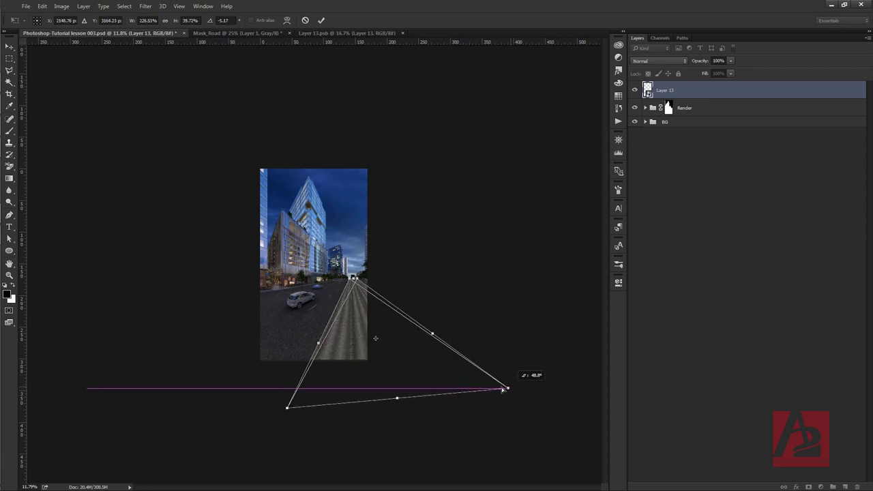
drag(287, 409, 2, 346)
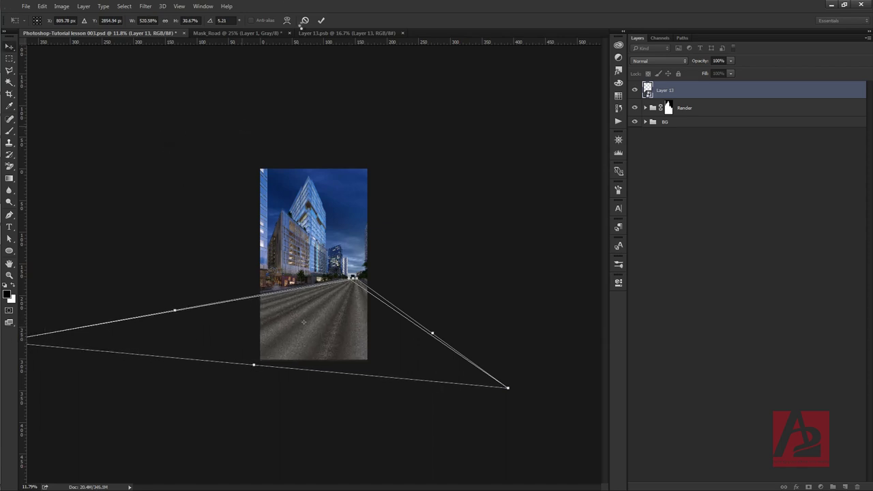
Commit the first distortion, then re-enter Free Transform in Distort mode on the road texture.
click(321, 20)
mouse_move(372, 360)
mouse_down()
mouse_move(397, 370)
mouse_move(423, 344)
mouse_up()
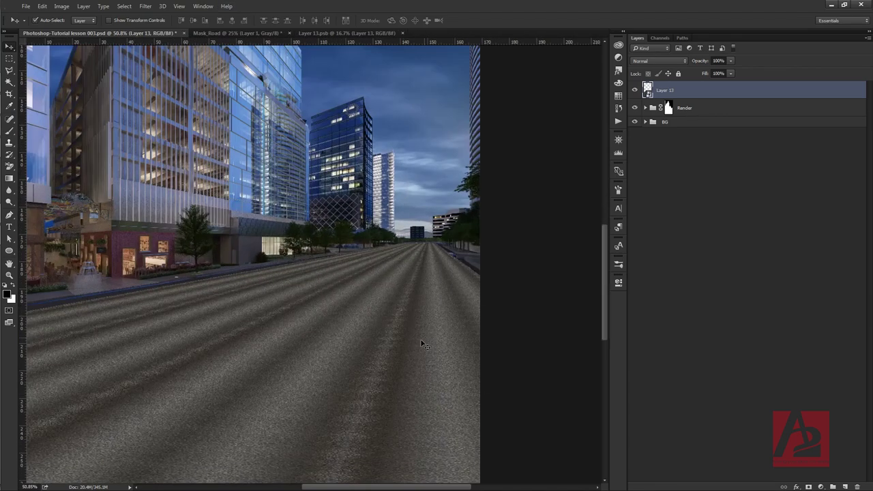
key(ctrl+t)
drag(430, 307, 433, 247)
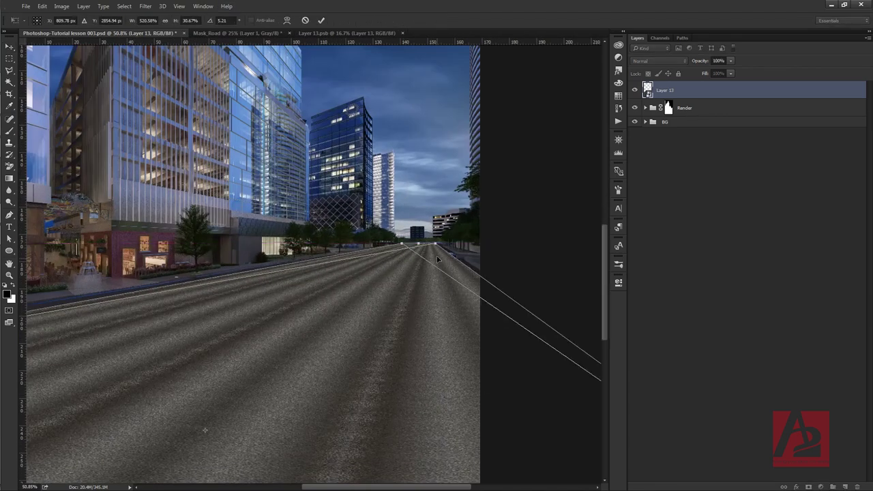
right_click(432, 253)
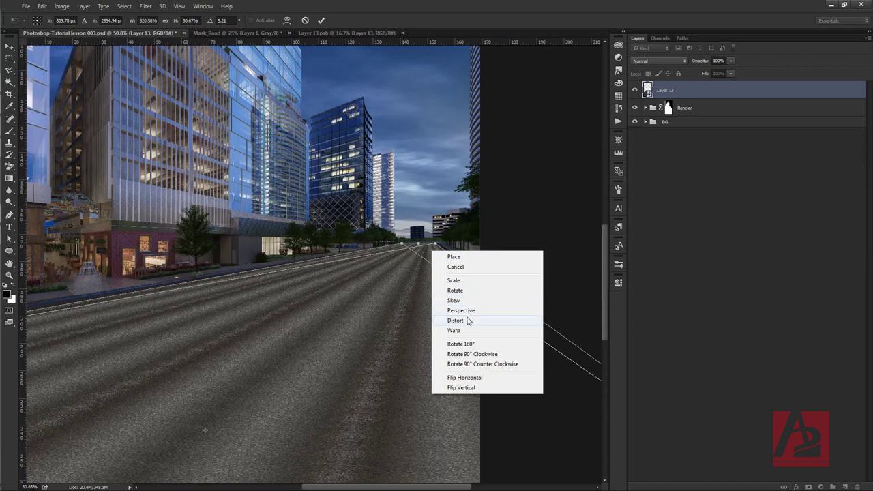
click(469, 319)
Realign the far corners at the vanishing point, tweak the bottom-left corner, and commit the distortion.
mouse_move(437, 247)
mouse_down()
mouse_move(445, 246)
mouse_move(397, 240)
mouse_up()
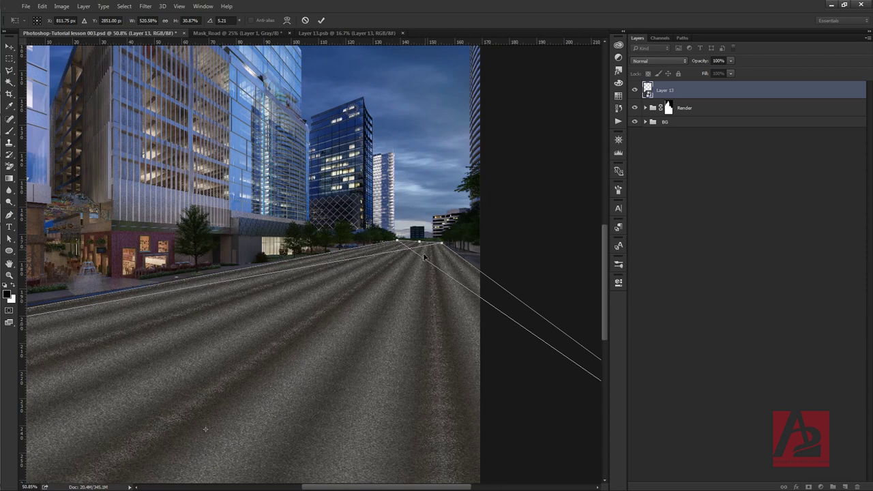
drag(401, 242, 399, 242)
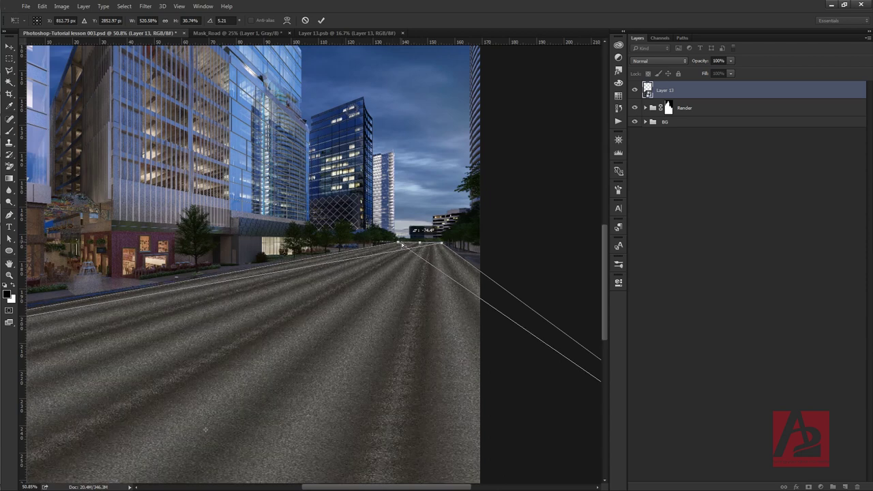
drag(213, 350, 559, 298)
key(ctrl+minus)
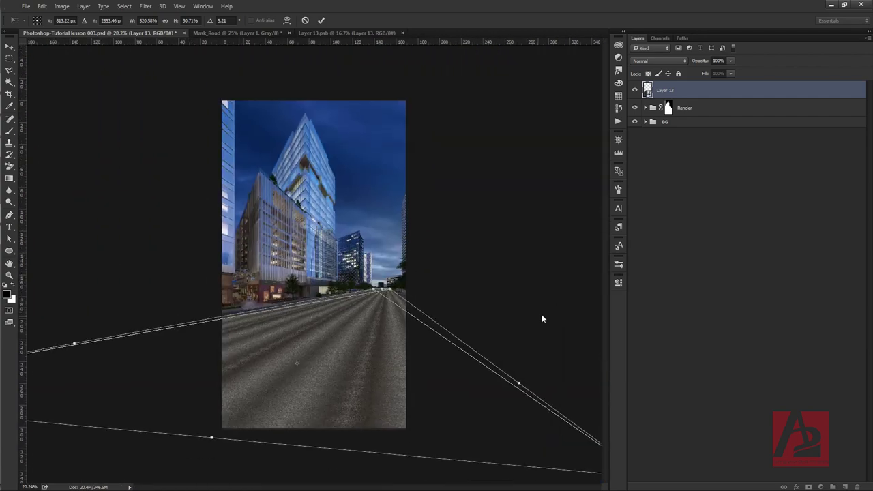
key(ctrl+minus)
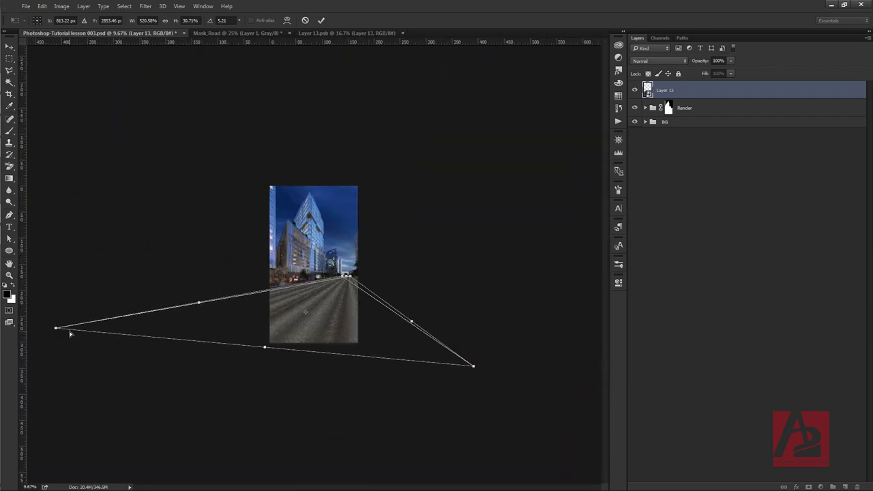
drag(56, 330, 49, 326)
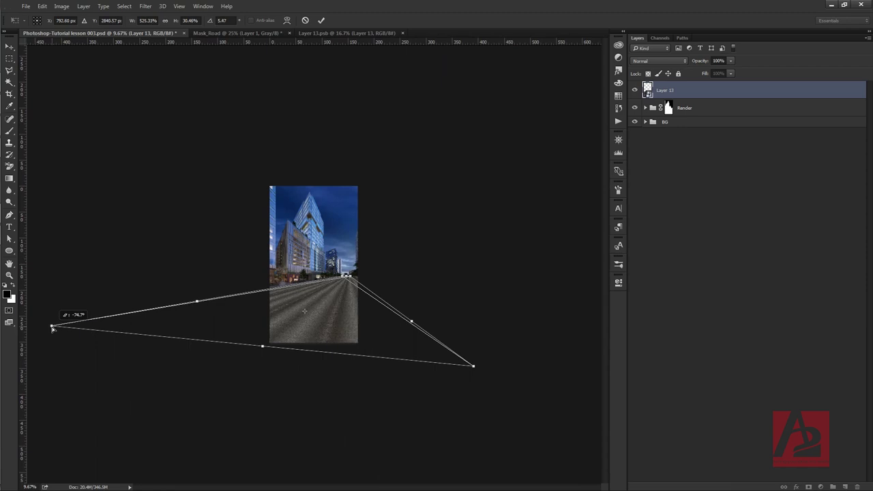
key(Return)
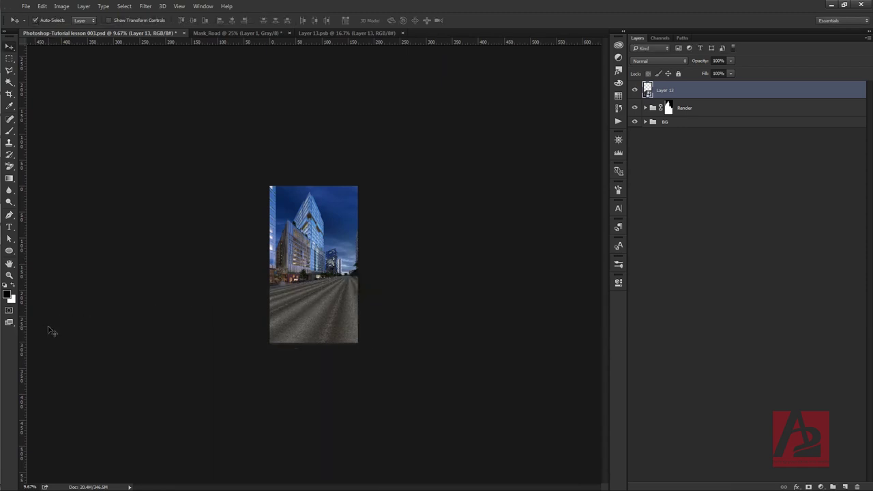
key(ctrl+plus)
Set Layer 13 to Overlay blend at 60% opacity, then hide it and the BG group to compare.
scroll(345, 334, up, 3)
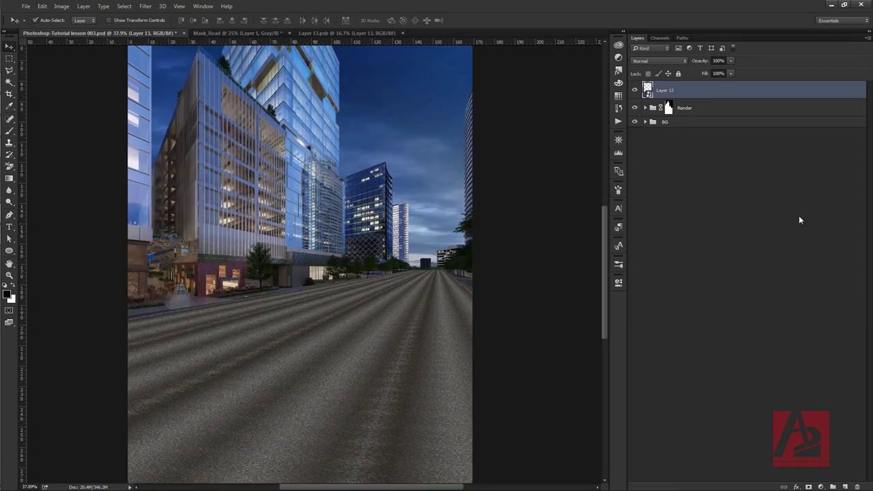
click(670, 59)
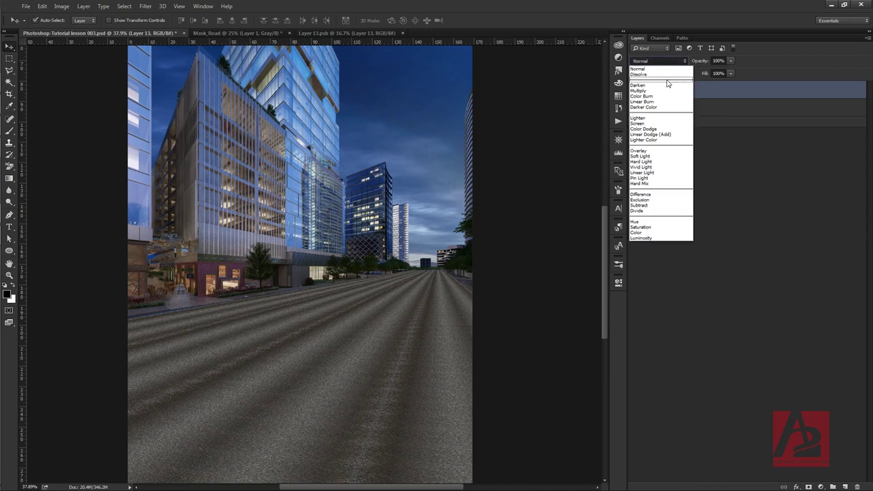
click(663, 152)
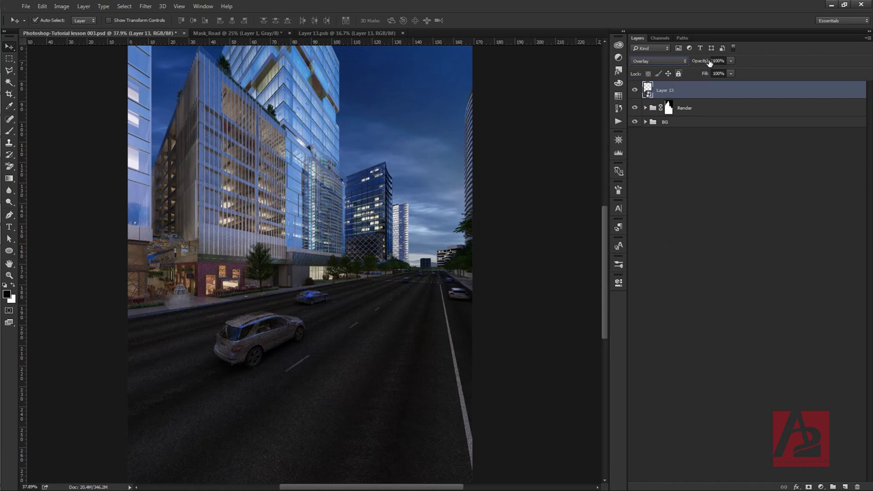
click(730, 61)
text(60)
key(Return)
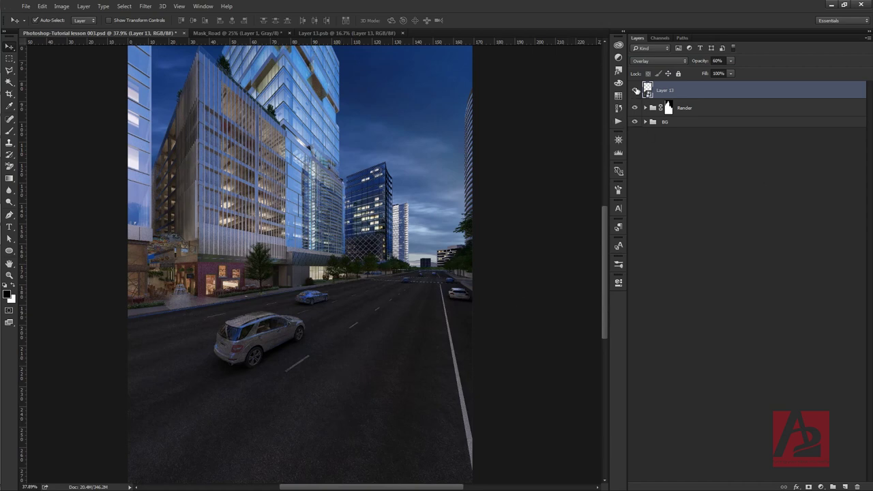
click(635, 90)
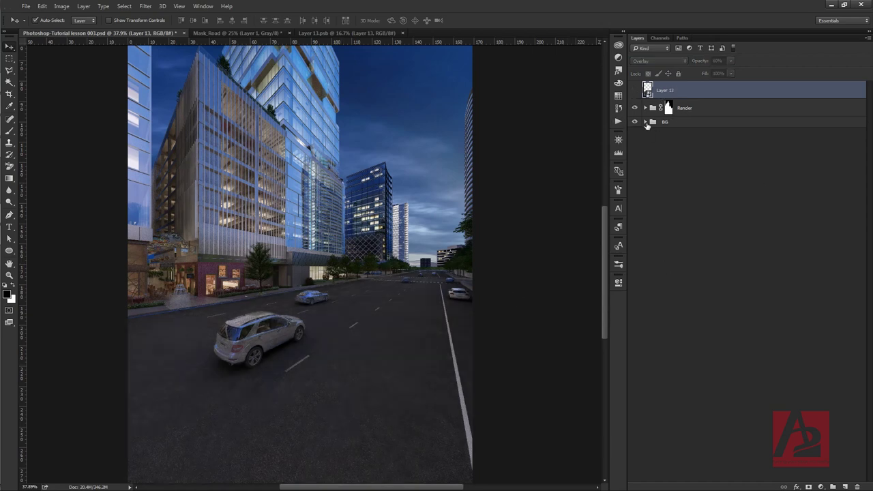
click(635, 121)
Duplicate the Render group into a new Render copy group.
click(705, 110)
right_click(707, 111)
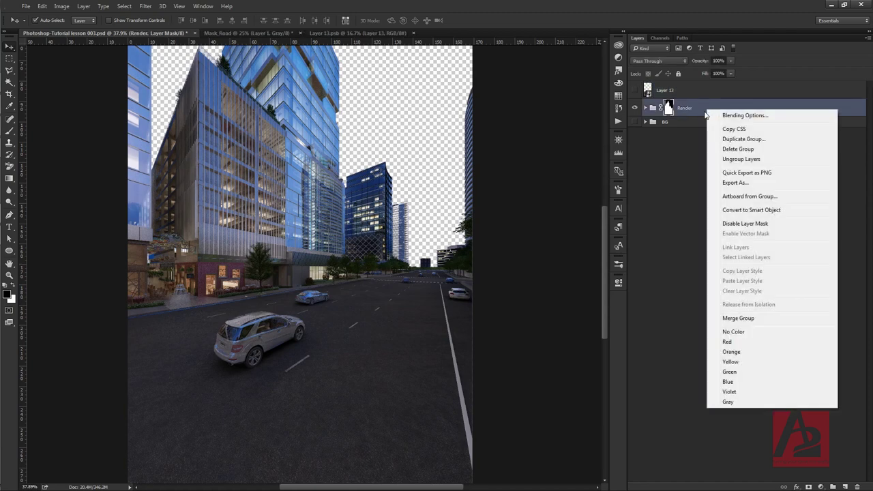
click(714, 110)
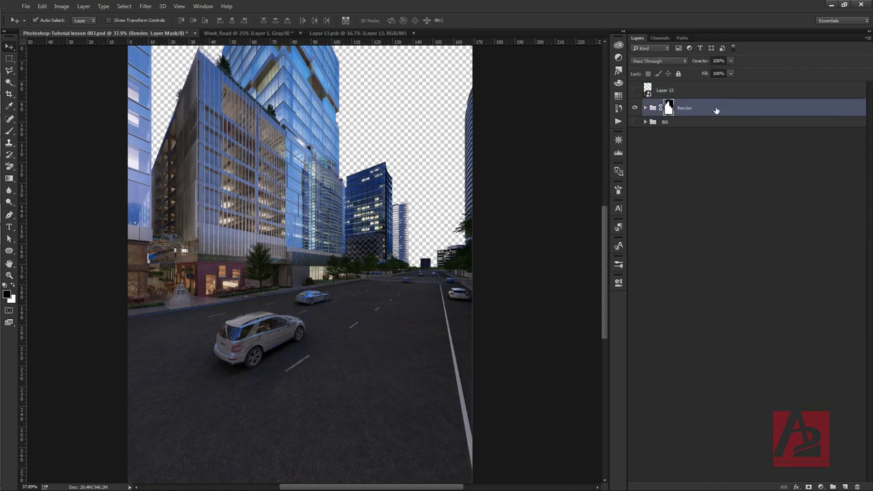
drag(714, 110, 844, 485)
Convert Render copy to a smart object and rasterize it into a single pixel layer.
right_click(701, 107)
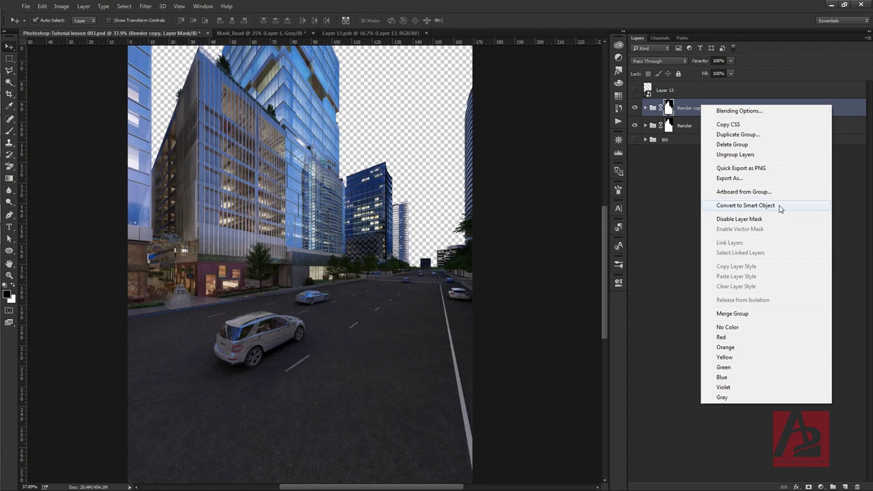
click(779, 205)
right_click(702, 109)
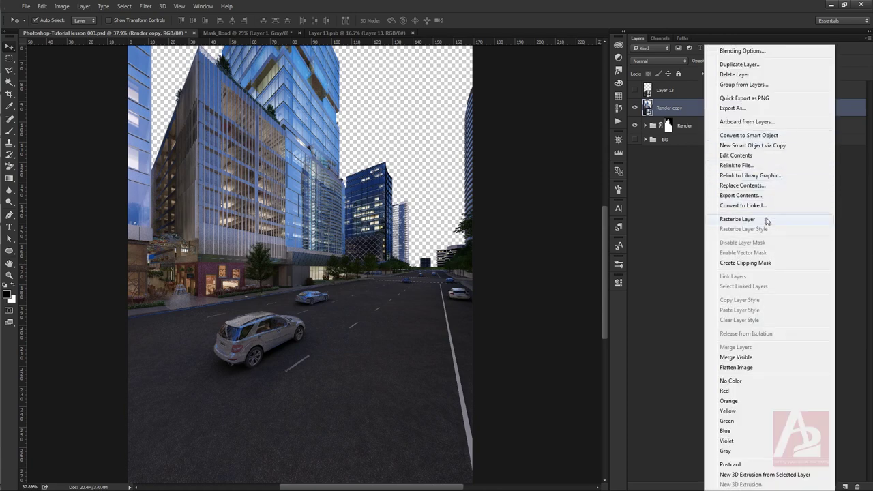
click(765, 220)
right_click(695, 109)
click(767, 185)
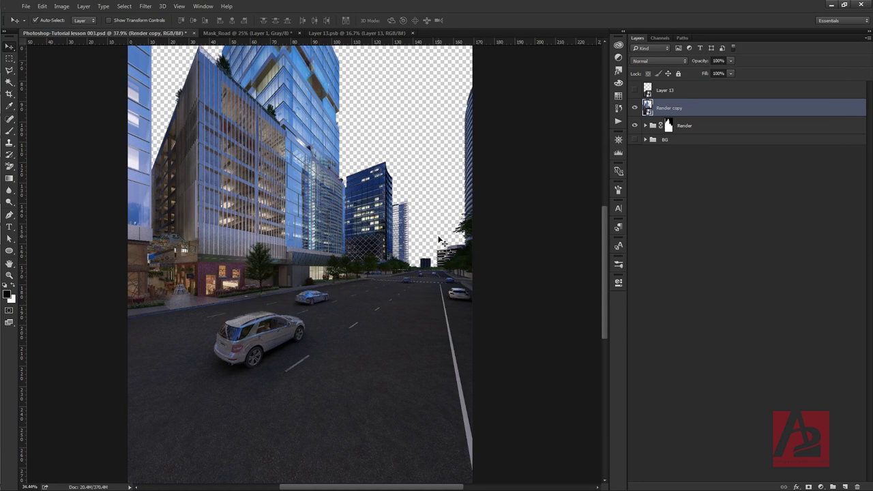
scroll(438, 240, down, 3)
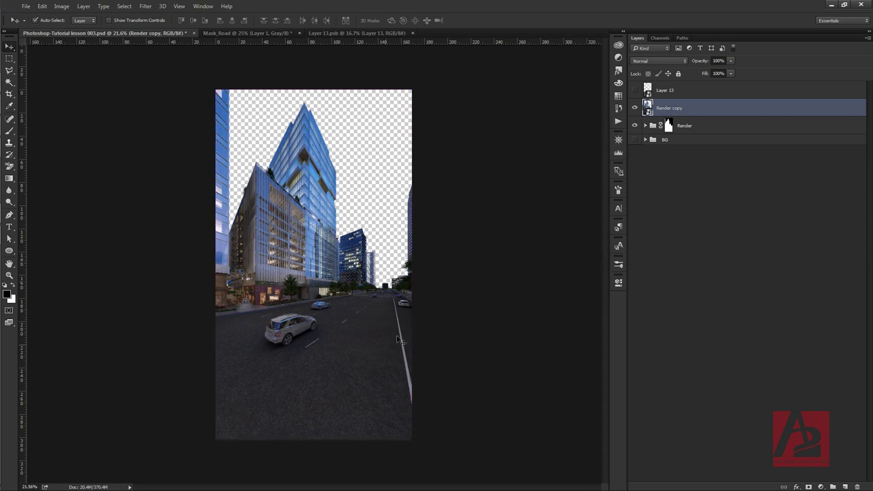
Flip the Render copy layer vertically with Free Transform.
key(ctrl+t)
right_click(285, 225)
click(335, 359)
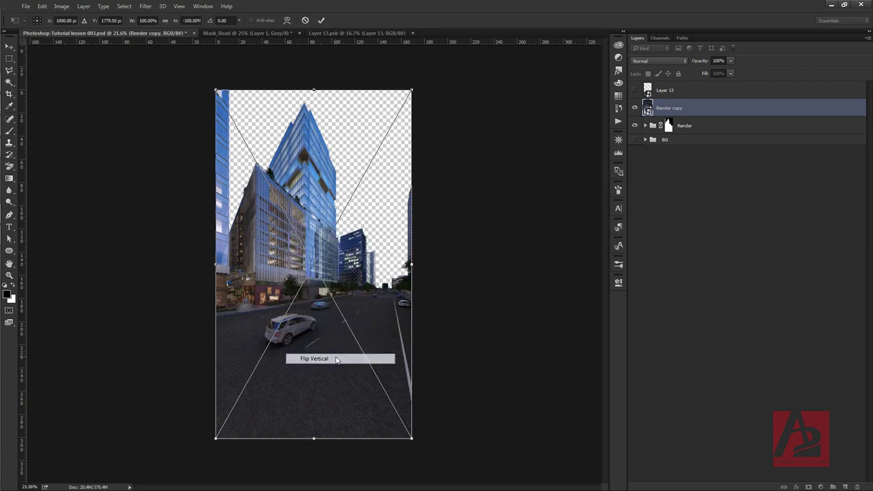
right_click(385, 144)
click(478, 97)
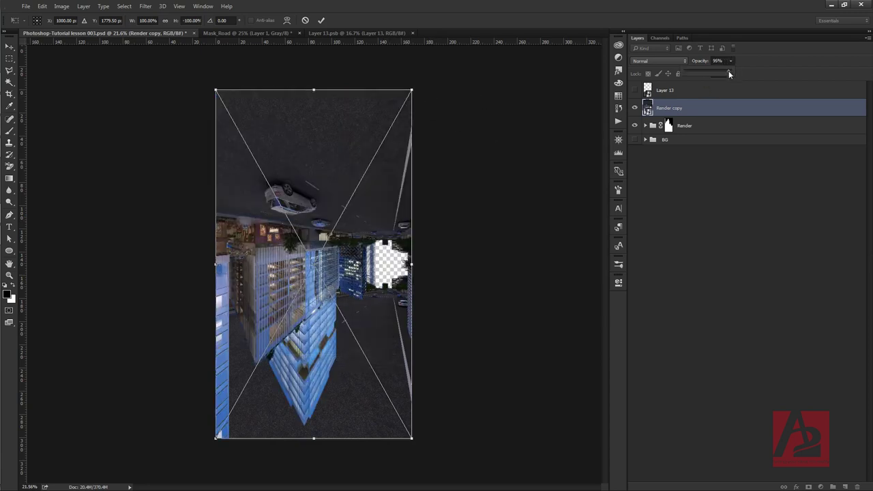
Lower Render copy to 47% opacity and move the flipped copy down below the street.
drag(705, 71, 708, 69)
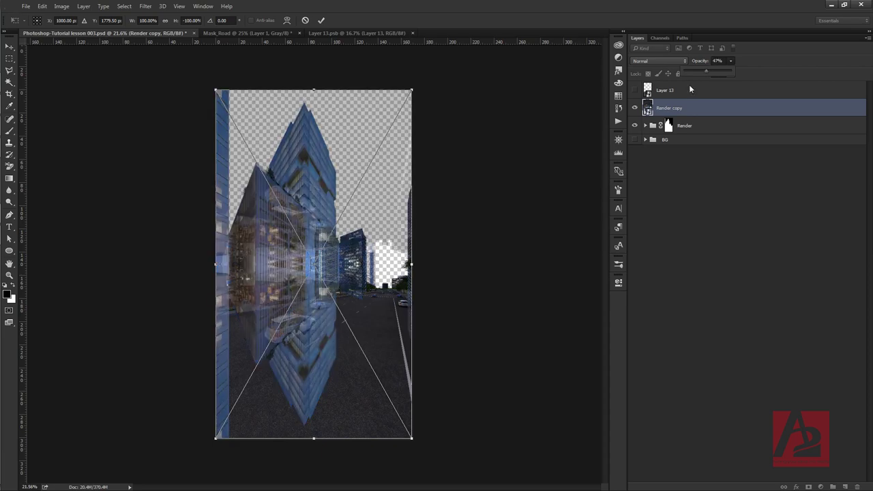
scroll(303, 222, up, 5)
drag(302, 135, 295, 359)
scroll(298, 353, down, 5)
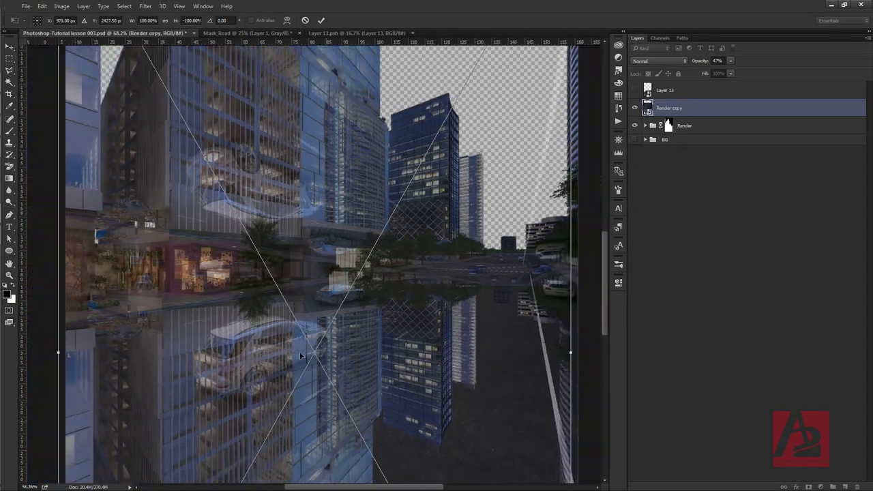
scroll(299, 349, up, 1)
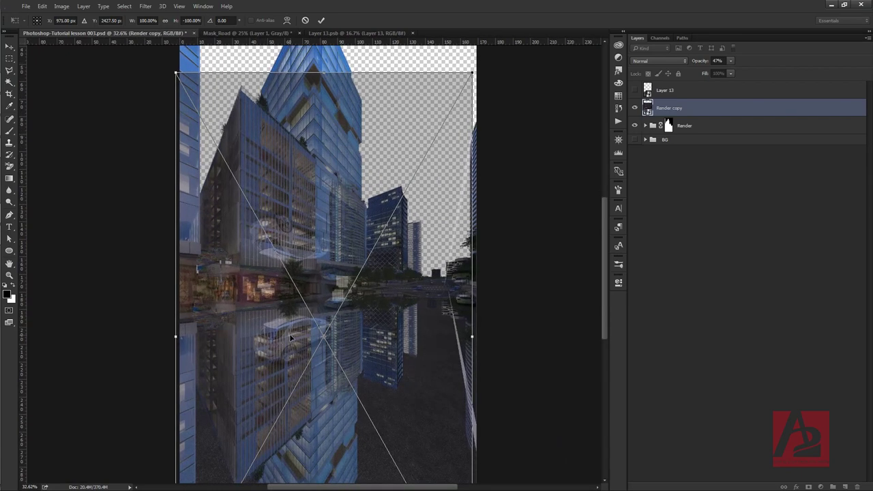
right_click(266, 138)
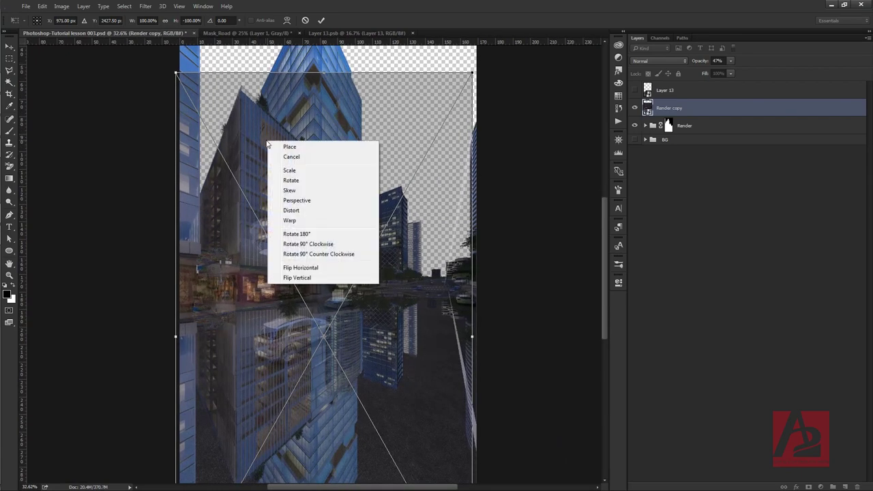
Distort the reflection by pulling its top corners to follow the road's perspective.
click(311, 210)
drag(175, 73, 176, 173)
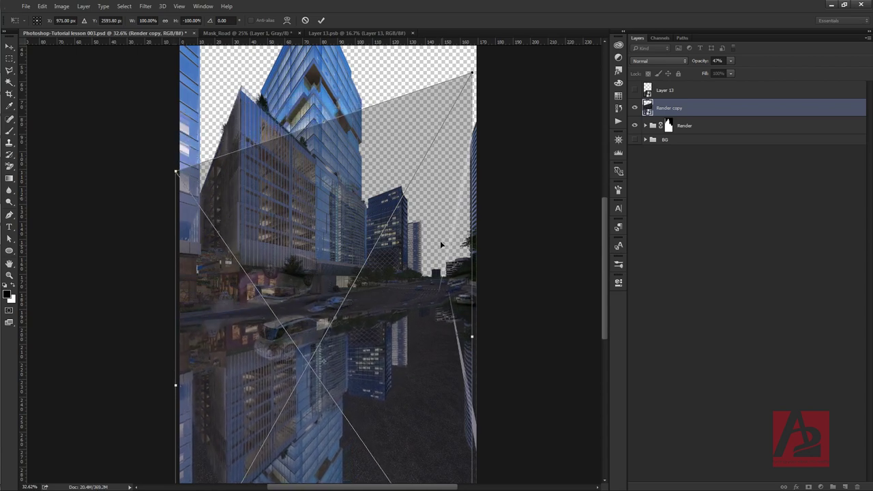
key(ctrl+minus)
right_click(400, 272)
mouse_move(414, 148)
mouse_down()
mouse_move(429, 111)
mouse_move(420, 106)
mouse_up()
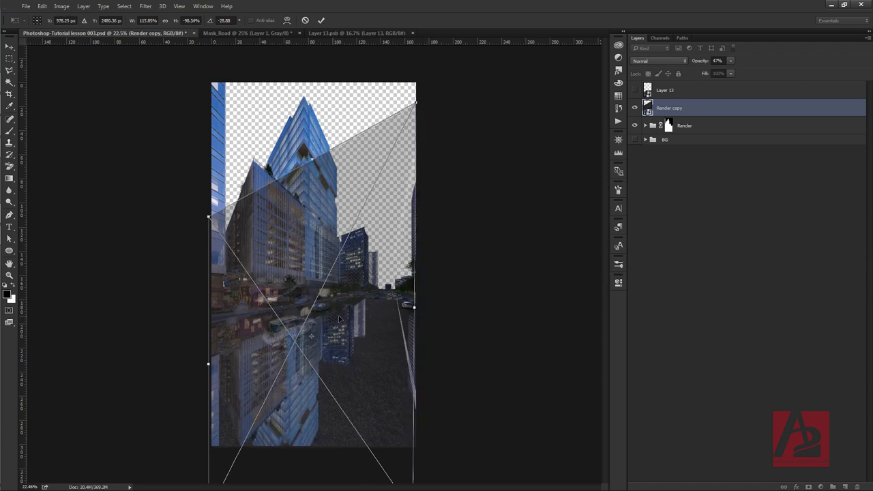
drag(337, 332, 340, 329)
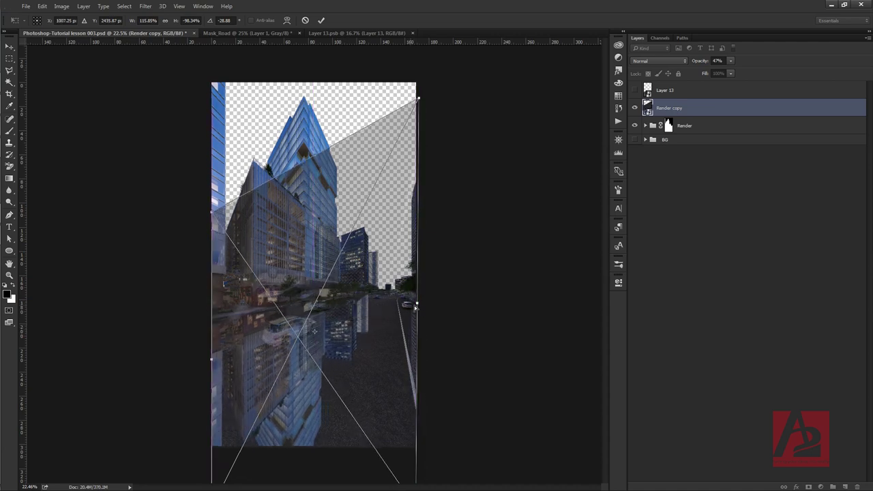
Scale the reflection wider to the right and shift it slightly down.
right_click(392, 306)
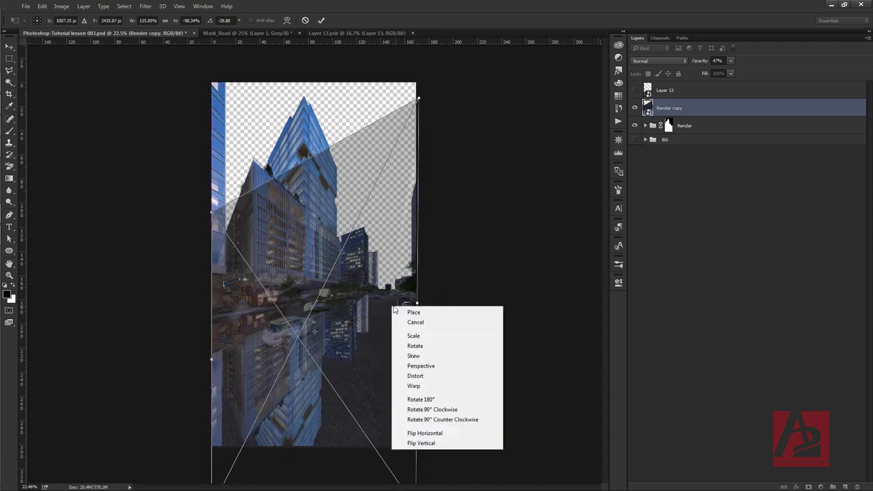
click(430, 337)
mouse_move(417, 304)
mouse_down()
mouse_move(454, 293)
mouse_move(440, 297)
mouse_up()
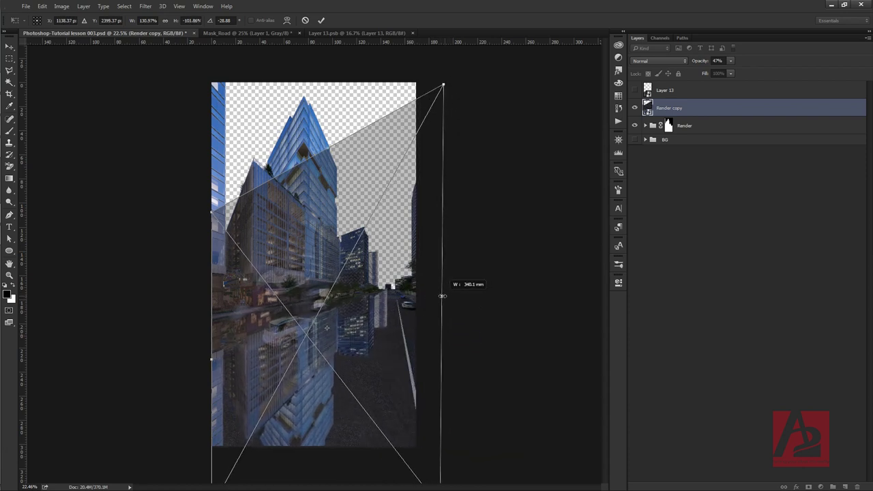
drag(440, 297, 457, 292)
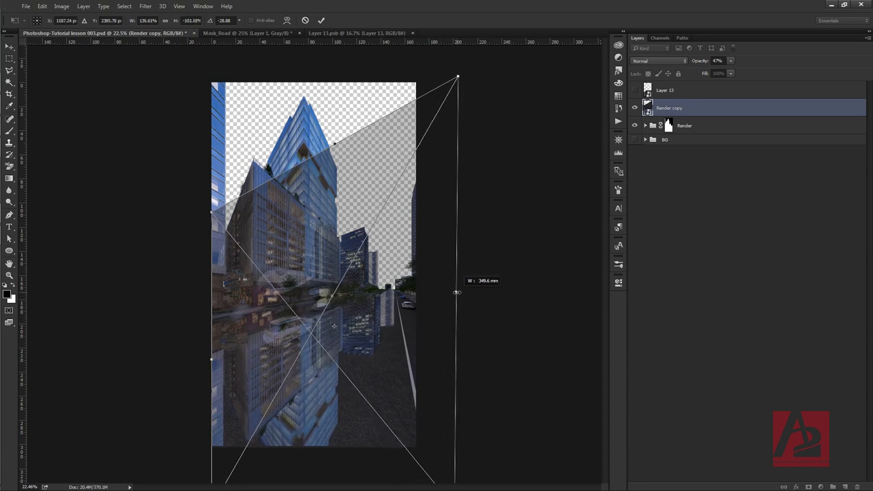
drag(457, 291, 456, 292)
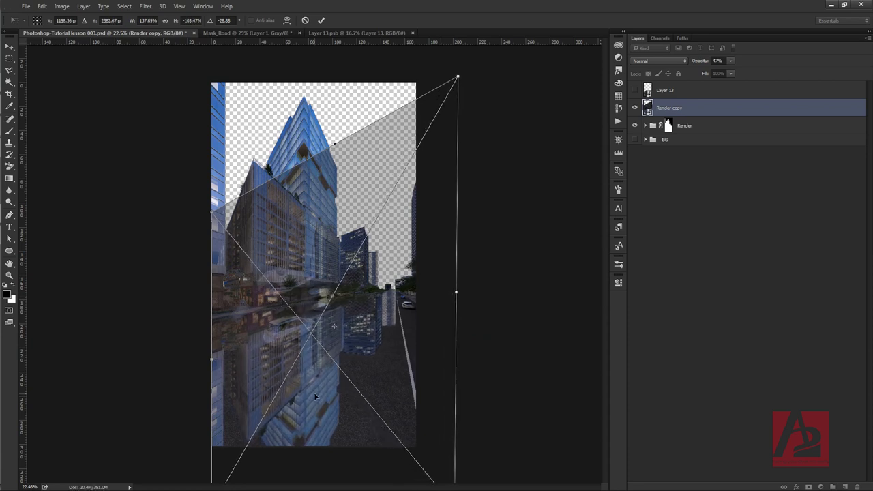
drag(317, 372, 320, 375)
Fine-tune the reflection's top-right corner and right edge in Distort mode, then commit the transformation.
right_click(357, 297)
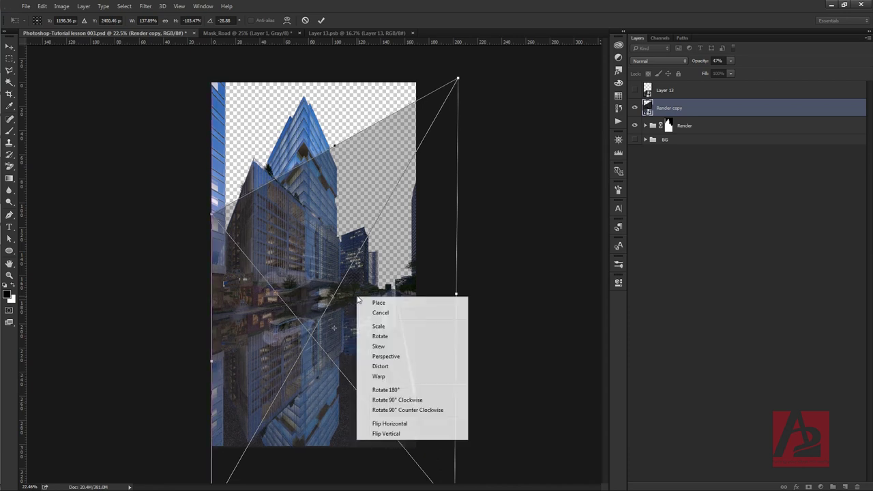
click(390, 366)
drag(462, 77, 459, 88)
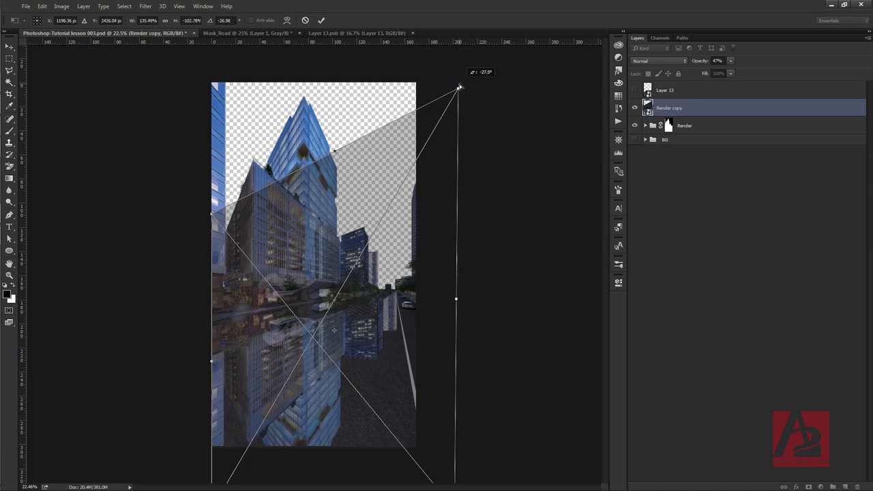
drag(457, 304, 442, 305)
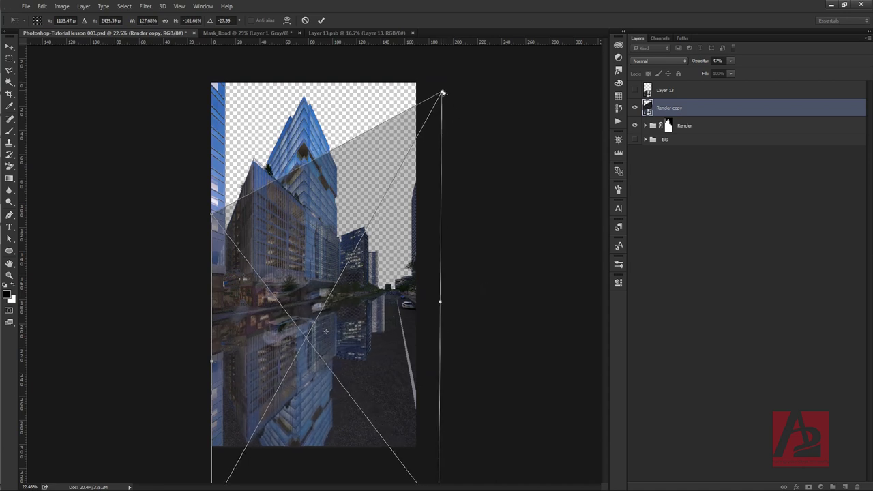
drag(442, 92, 441, 102)
drag(440, 309, 436, 308)
drag(444, 107, 440, 117)
drag(438, 312, 431, 312)
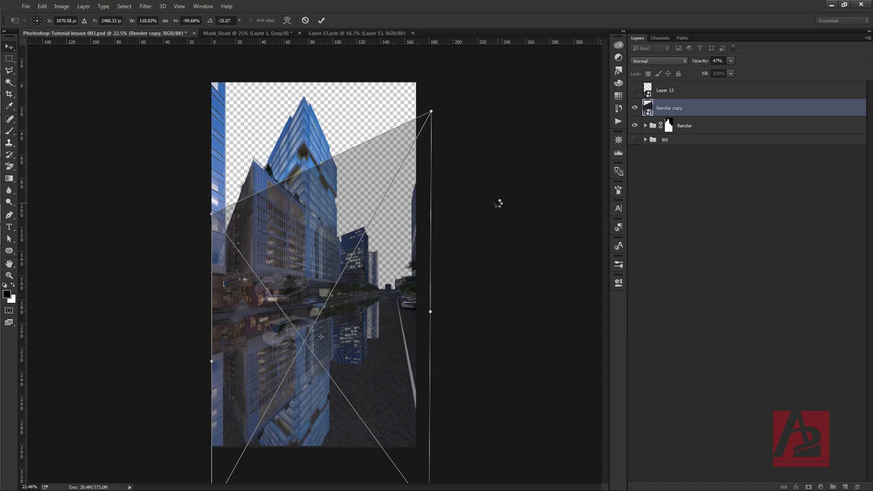
key(Return)
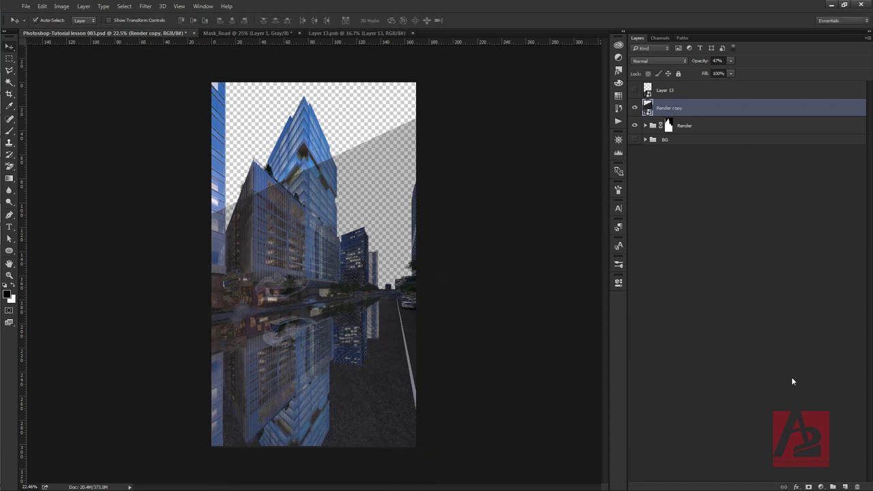
Add a layer mask to Render copy and set the Gradient tool to 100% opacity.
click(808, 486)
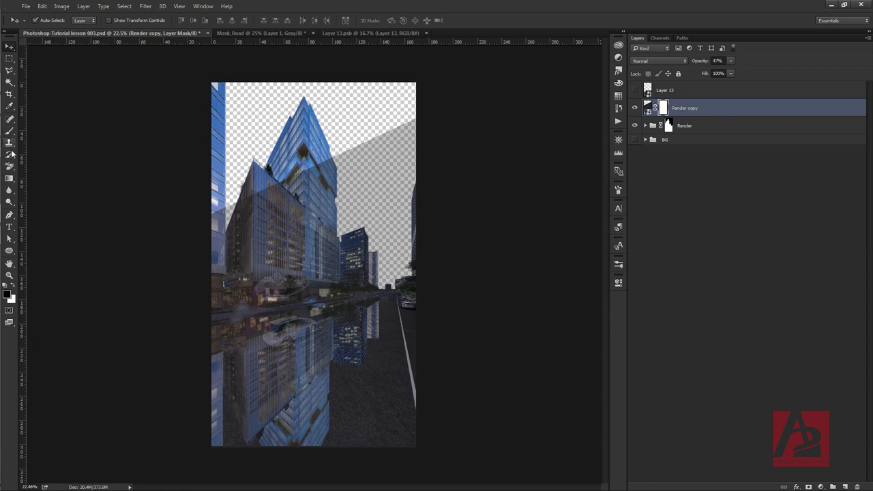
click(9, 178)
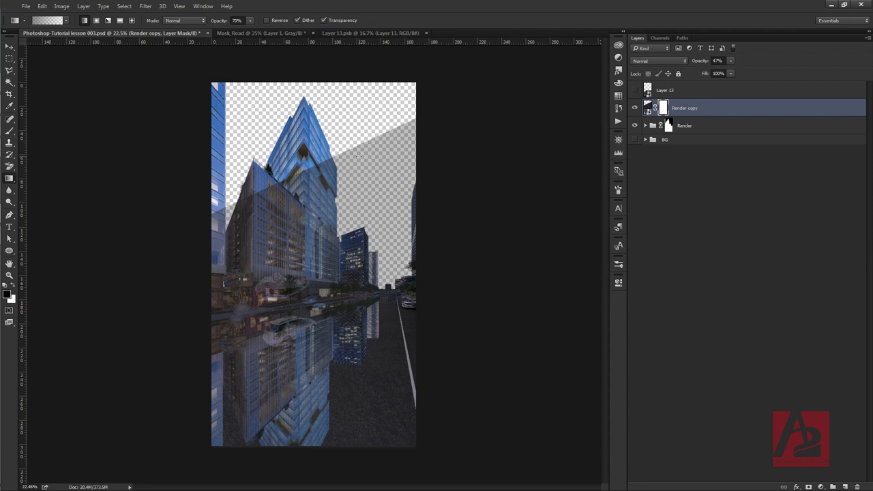
click(249, 21)
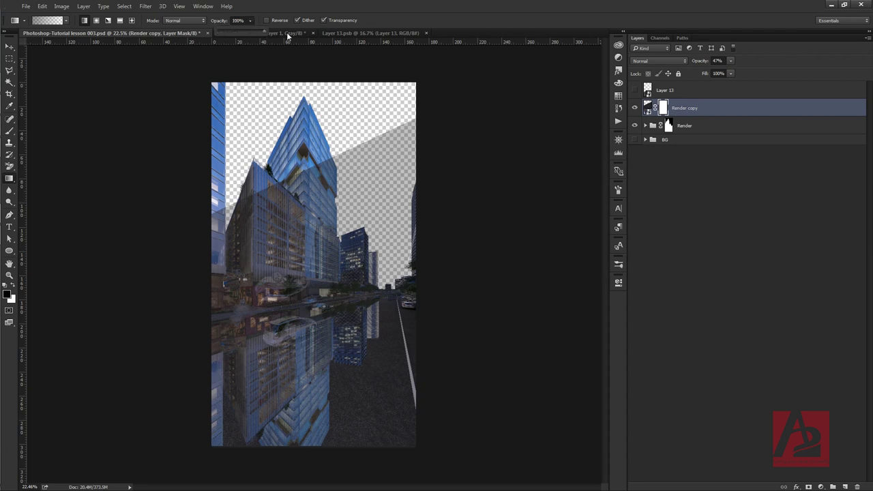
drag(356, 108, 366, 168)
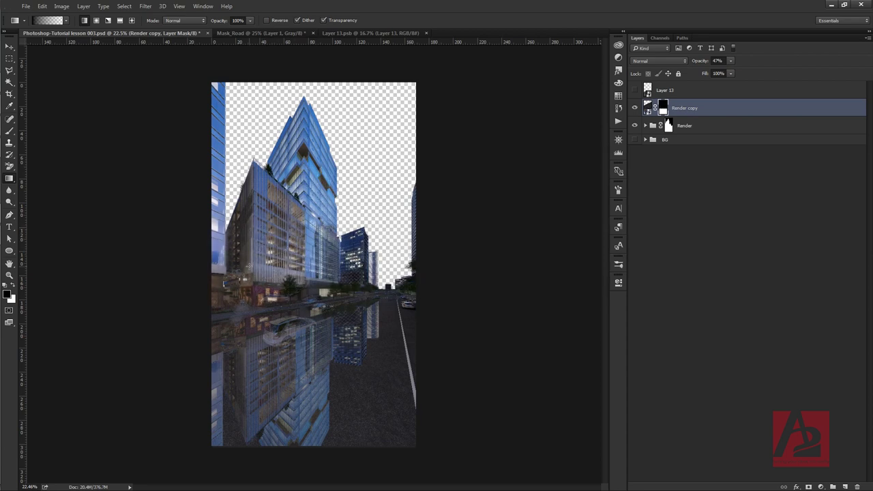
Drag a gradient on the mask so the reflection fades softly into the road.
scroll(382, 336, down, 2)
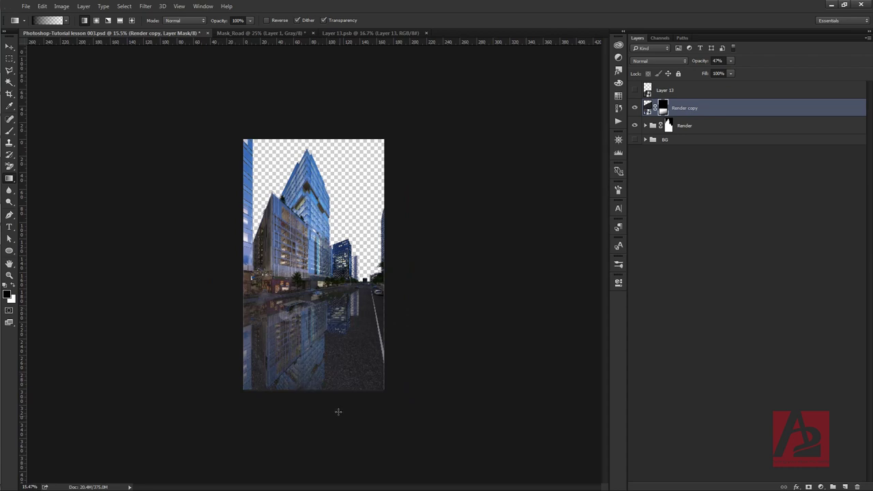
drag(397, 405, 378, 305)
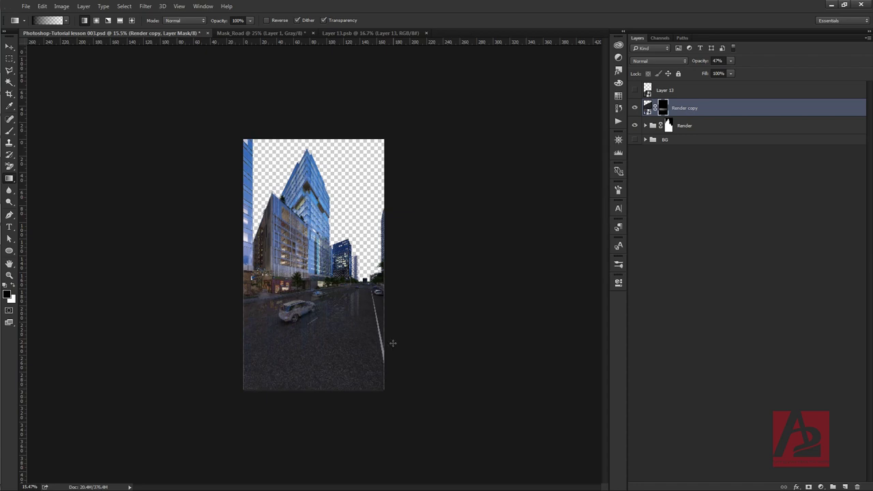
scroll(392, 343, up, 1)
scroll(352, 350, up, 2)
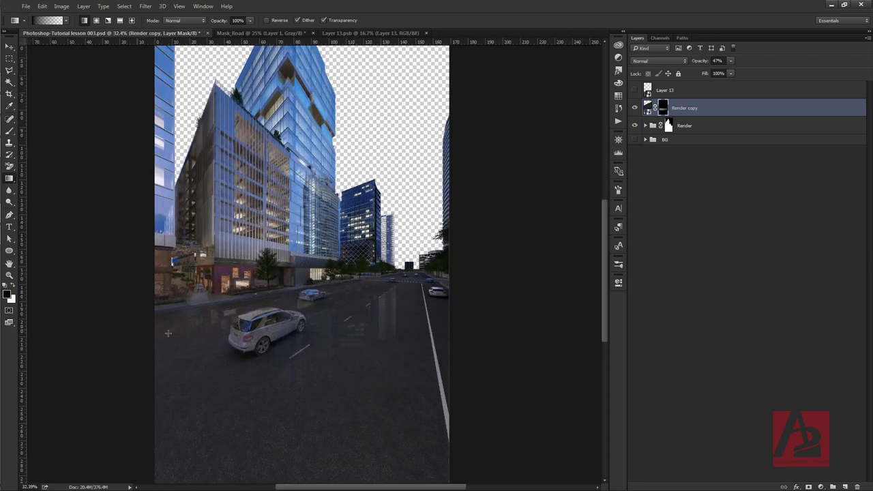
click(10, 131)
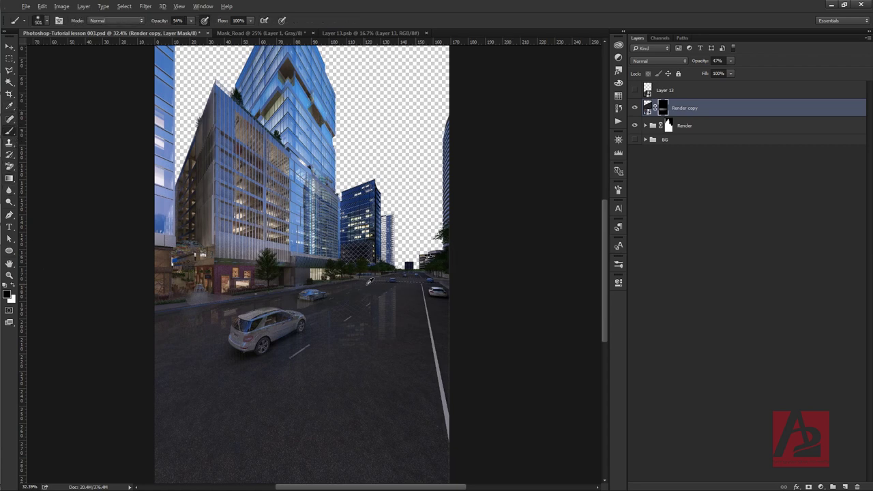
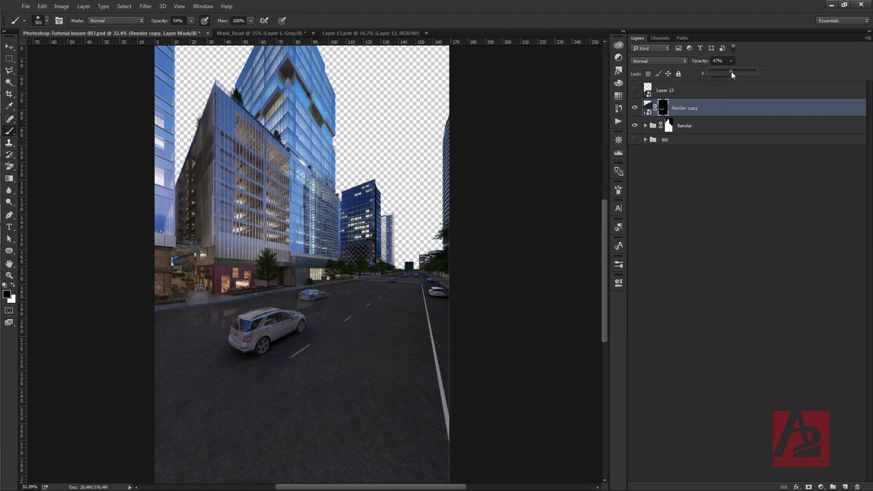
Raise Render copy's opacity to about 90% and turn on Layer 13's 60% Overlay darkening.
drag(736, 69, 749, 69)
click(725, 251)
click(700, 91)
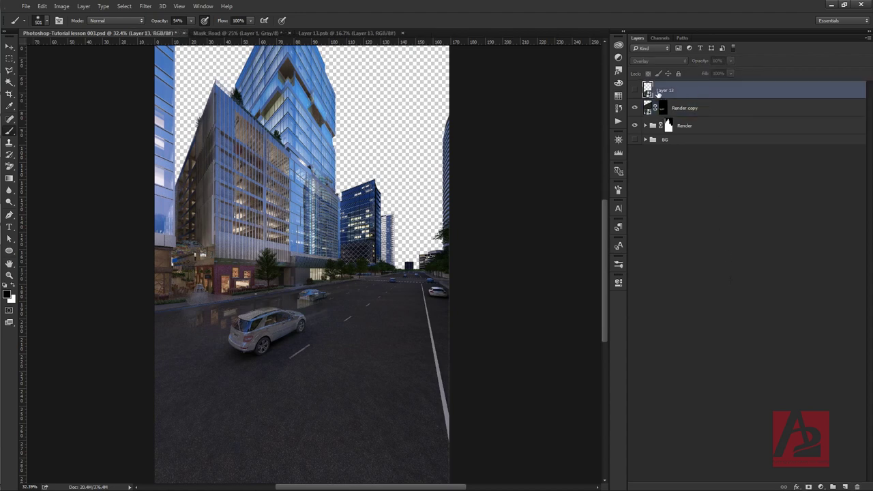
click(635, 90)
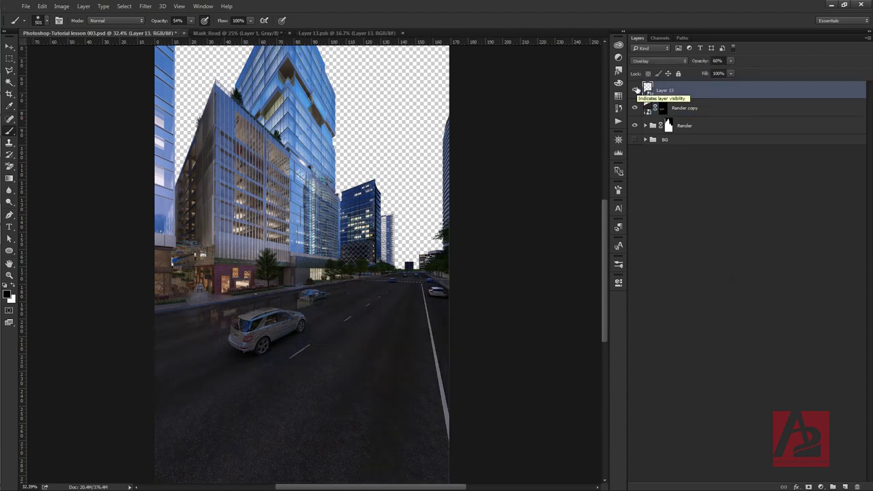
click(820, 487)
click(791, 340)
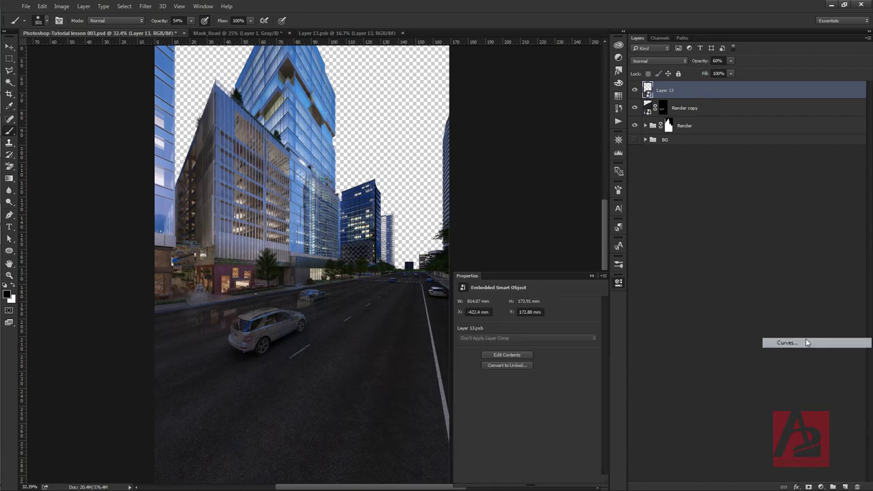
Lift the Curves 4 curve to brighten, then gradient its mask to fade toward the road.
drag(535, 383, 531, 375)
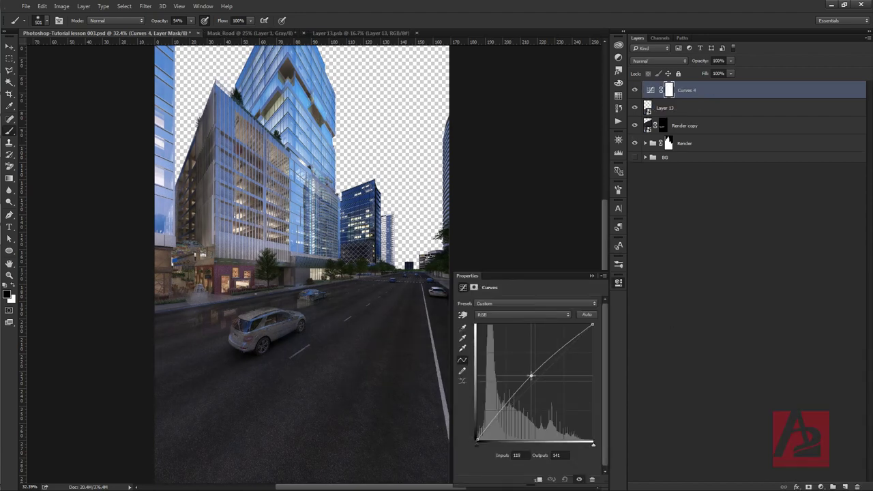
mouse_move(531, 375)
mouse_down()
mouse_move(550, 390)
mouse_move(540, 387)
mouse_up()
click(668, 90)
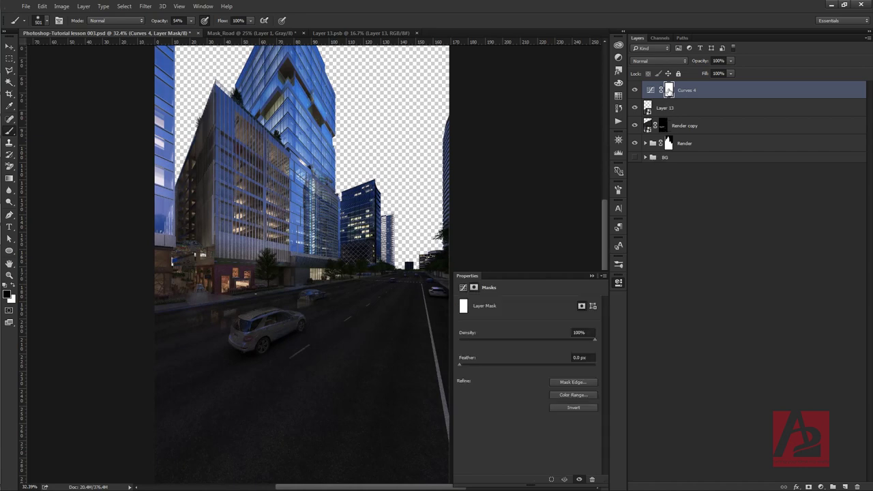
click(10, 178)
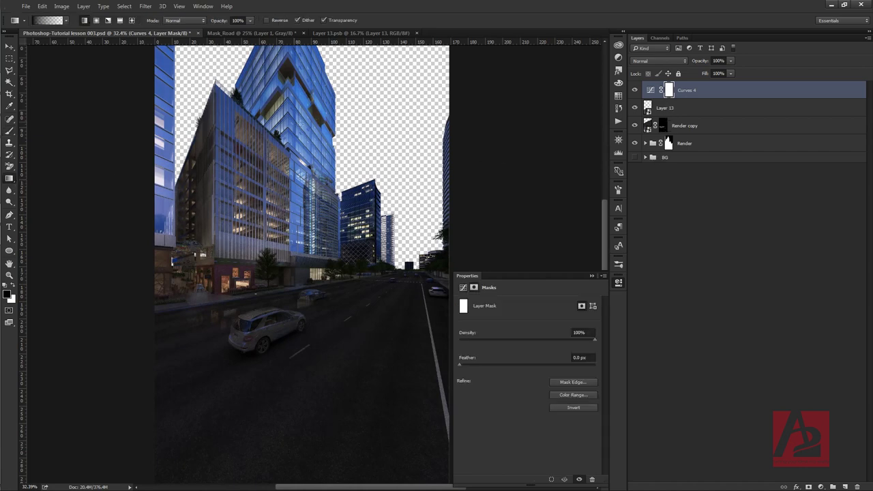
drag(319, 194, 400, 327)
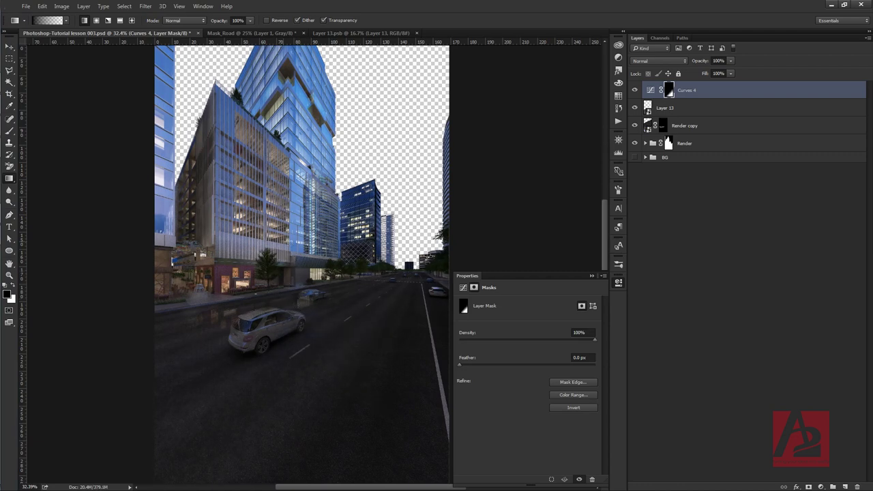
click(591, 276)
key(ctrl+2)
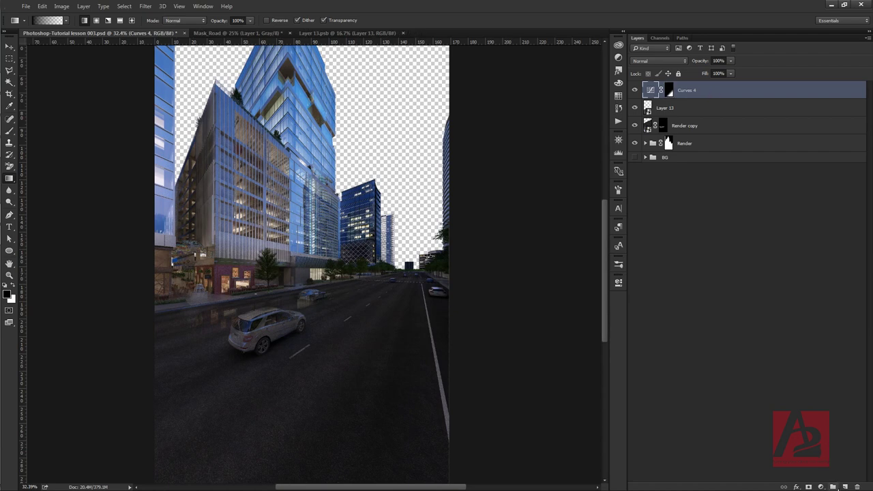
click(820, 486)
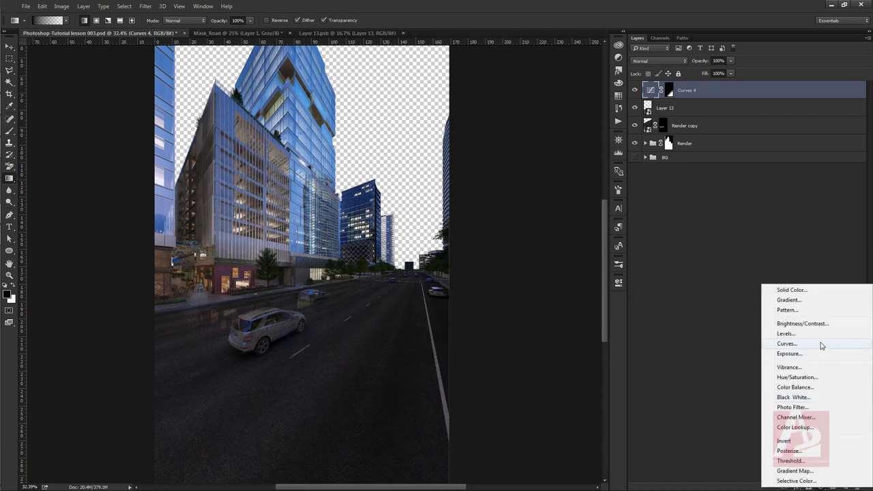
Add a brightening Curves 5 layer and invert its mask to black with Ctrl+I.
click(787, 343)
drag(536, 382, 527, 368)
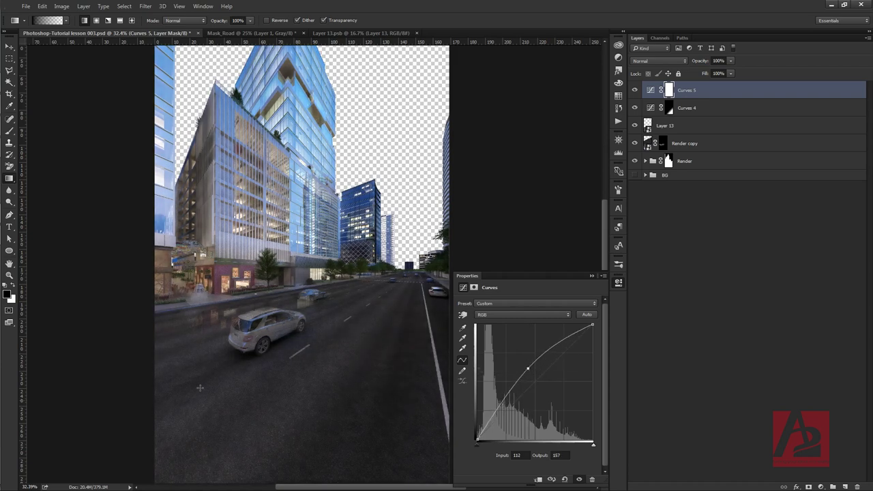
click(650, 90)
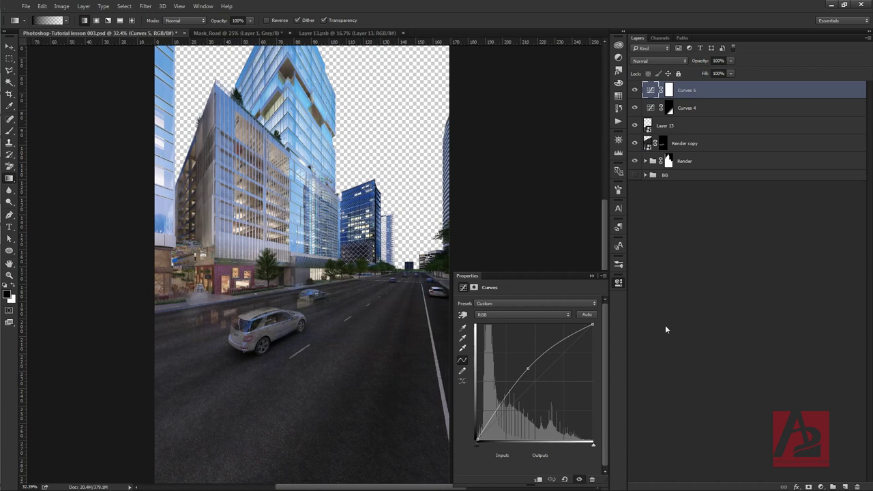
click(685, 113)
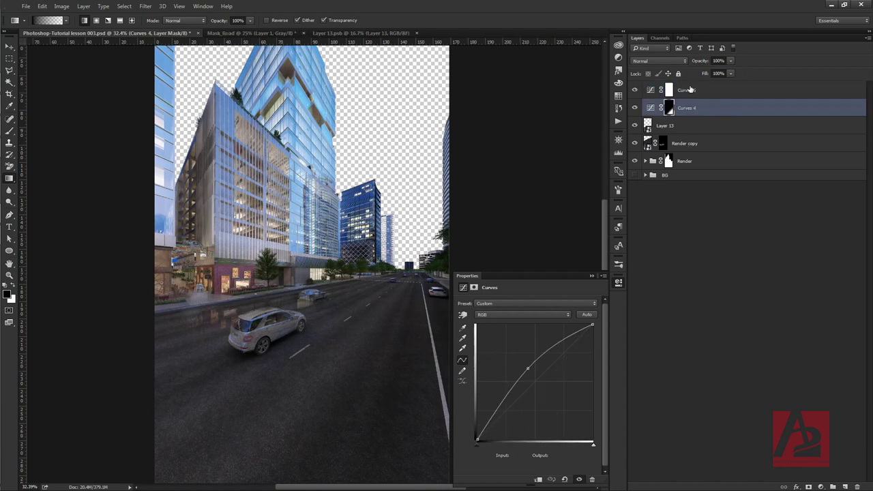
click(690, 89)
click(669, 90)
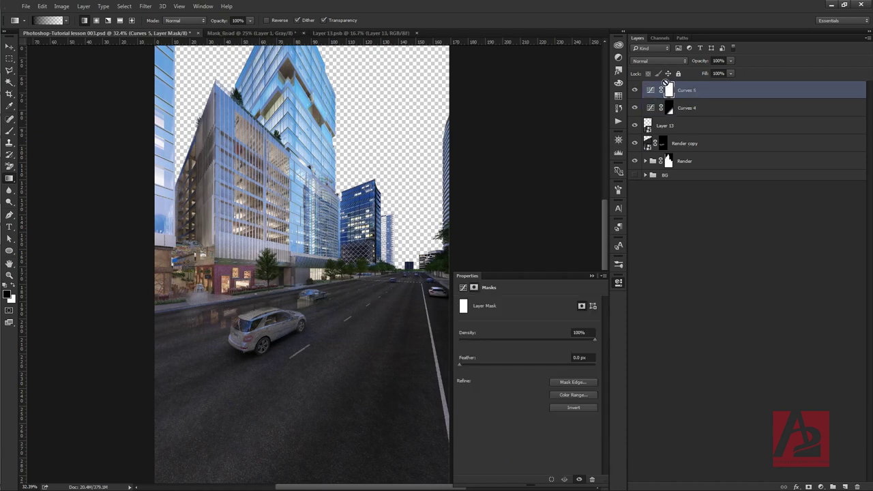
key(ctrl+i)
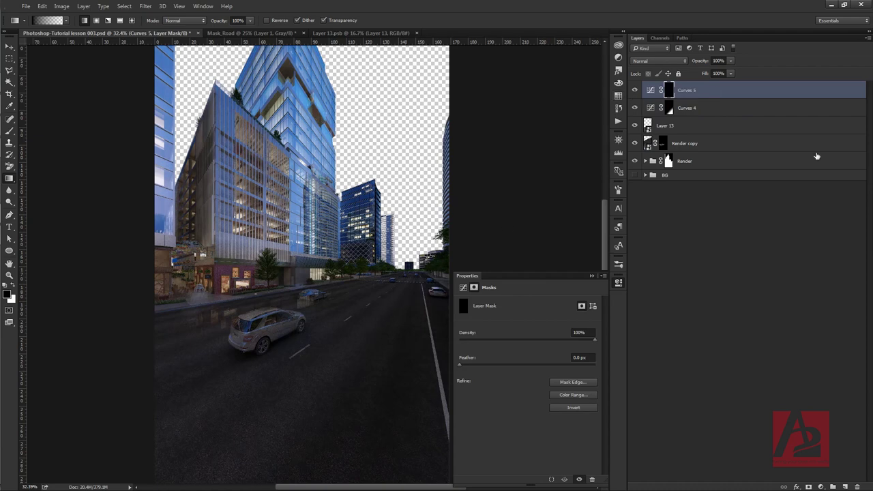
click(589, 274)
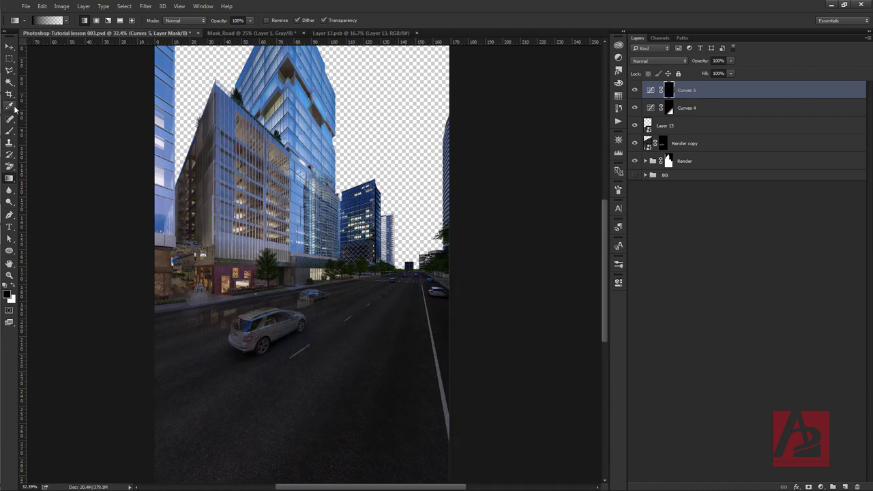
click(9, 131)
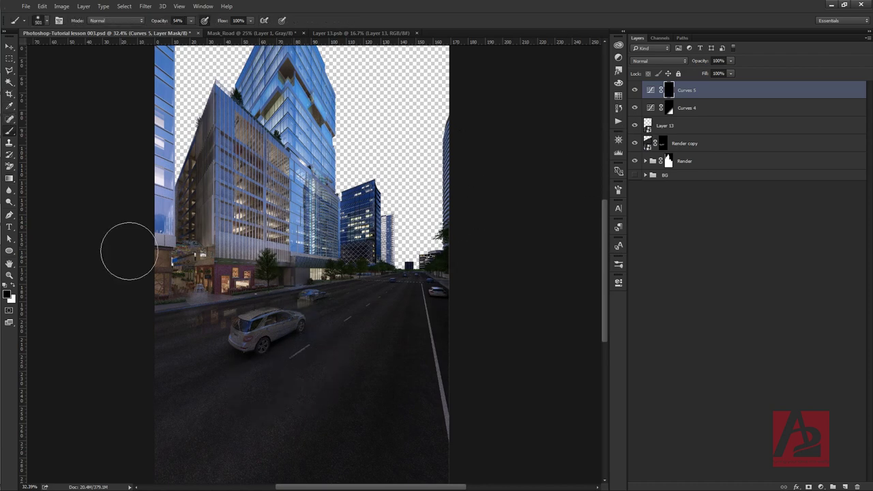
Paint white on the Curves 5 mask over the white car and road cars, comparing on/off.
click(15, 285)
drag(295, 320, 310, 295)
drag(269, 322, 320, 320)
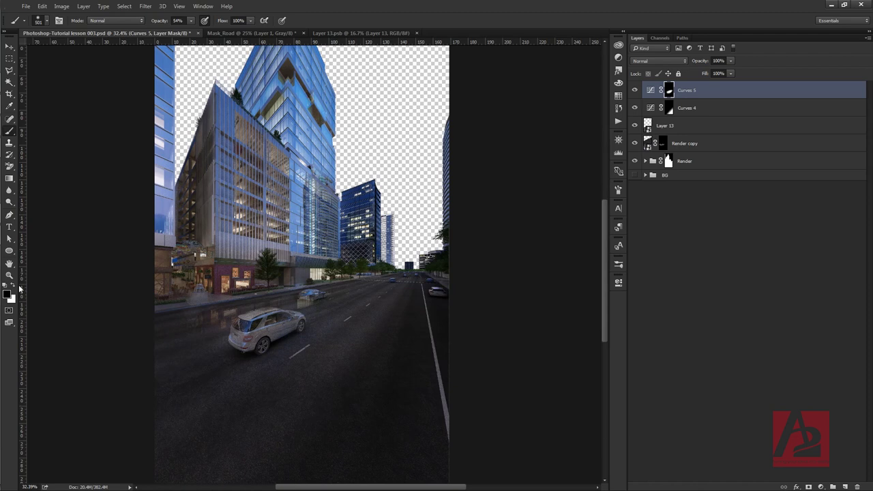
click(14, 287)
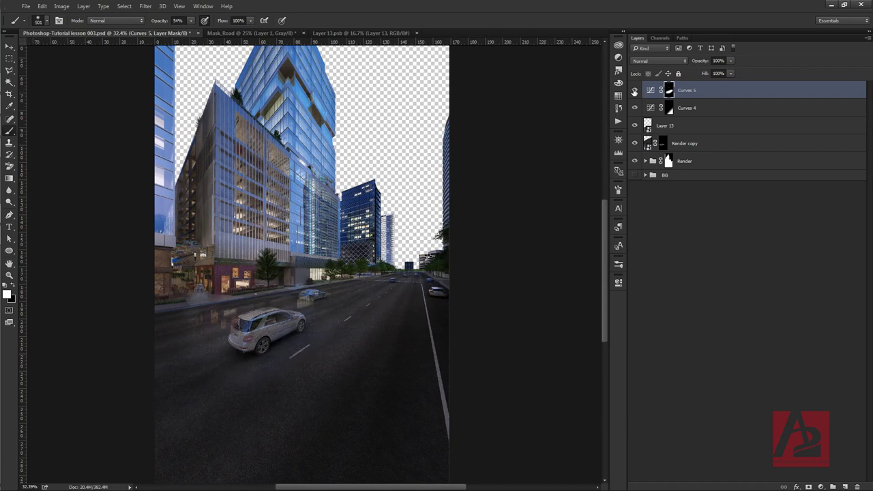
click(634, 90)
click(635, 91)
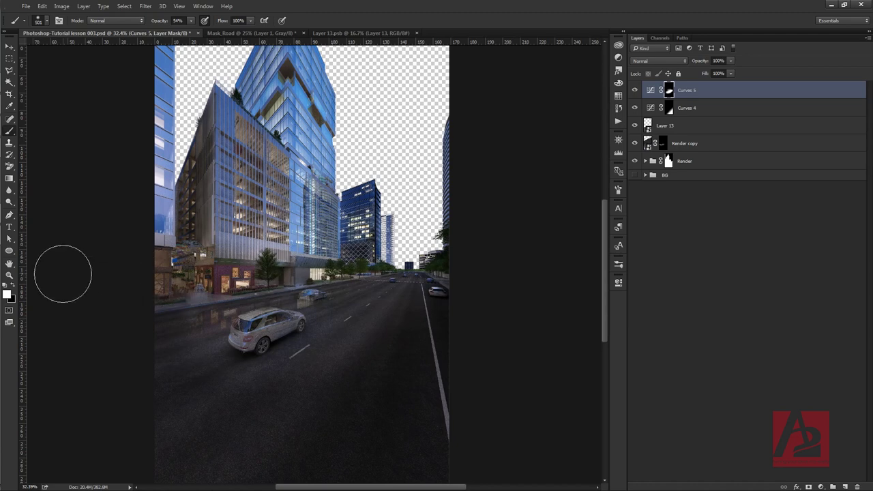
click(13, 285)
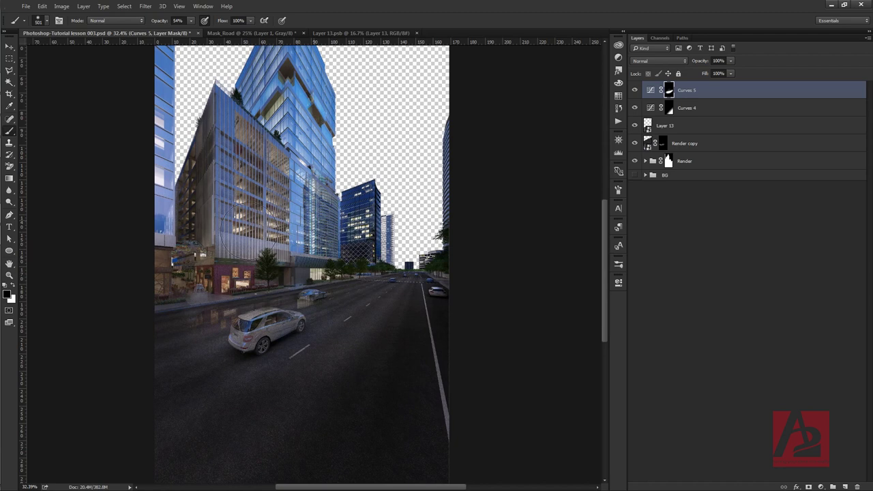
Group Curves 5, Curves 4, Layer 13 and Render copy into a group named Road.
shift+click(729, 127)
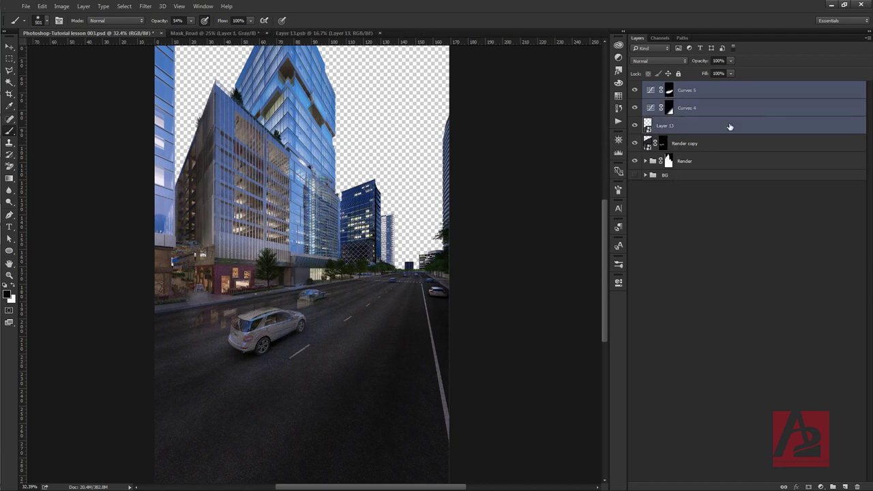
click(728, 144)
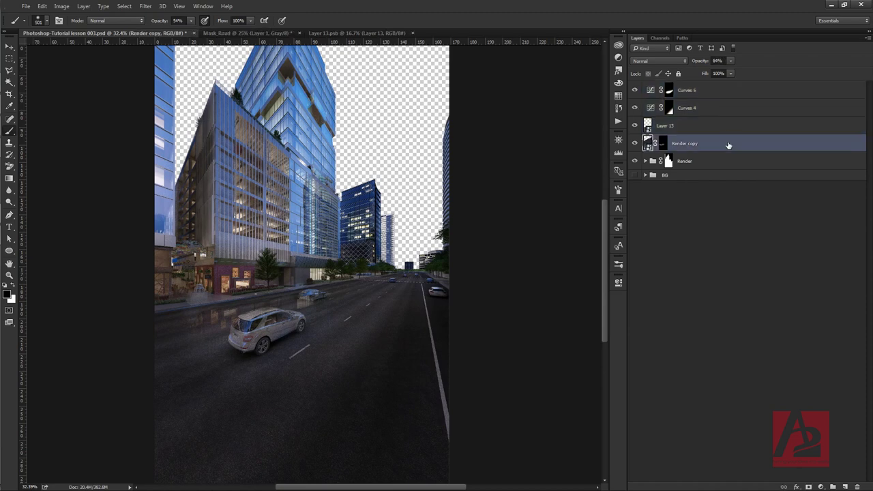
shift+click(725, 89)
drag(715, 146, 833, 486)
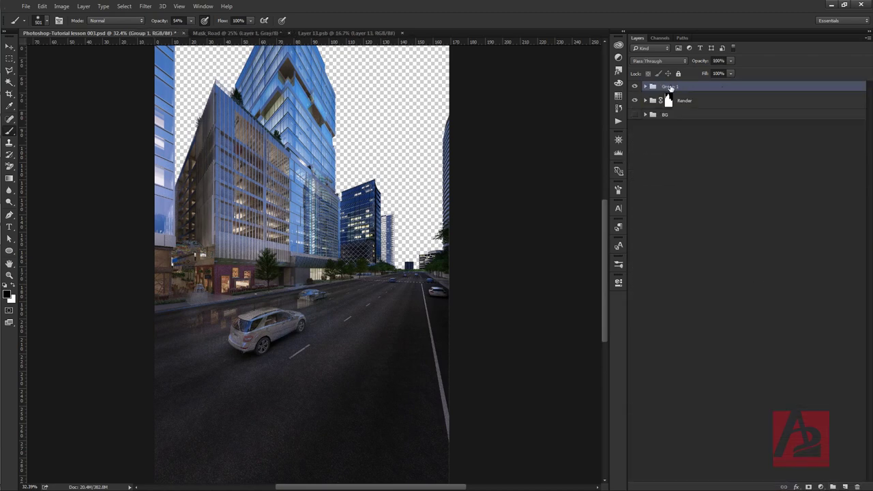
double_click(670, 87)
text(Road)
key(Return)
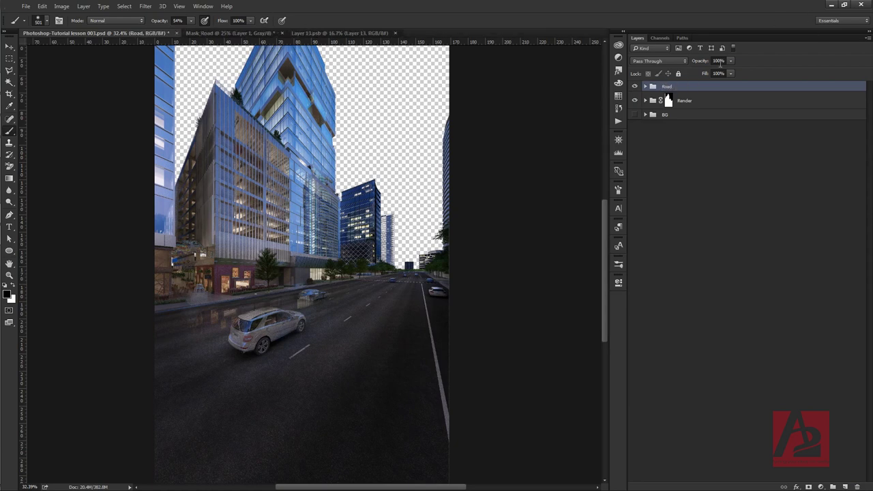
Select all of the Mask_Road image and close Mask_Road without saving.
click(234, 33)
key(ctrl+a)
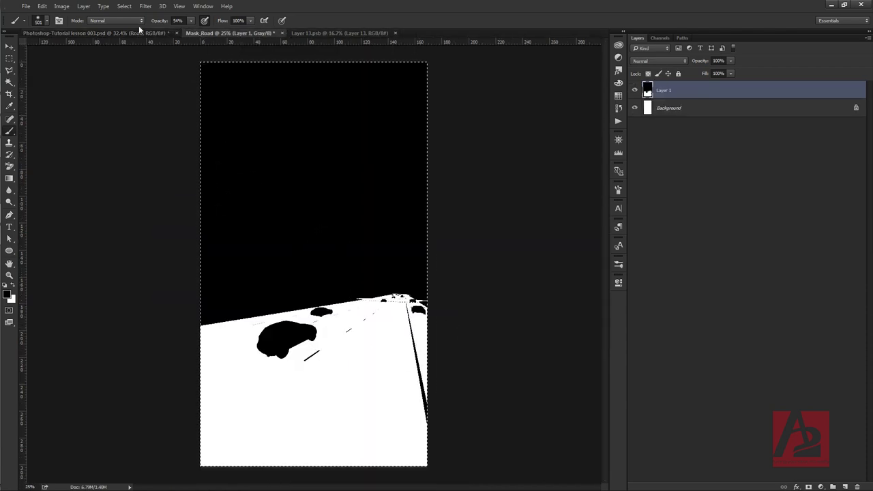
click(281, 32)
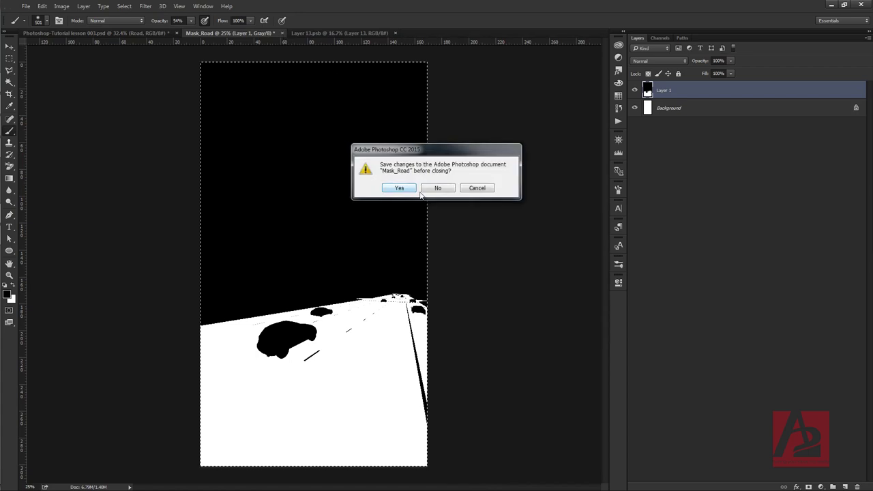
click(442, 192)
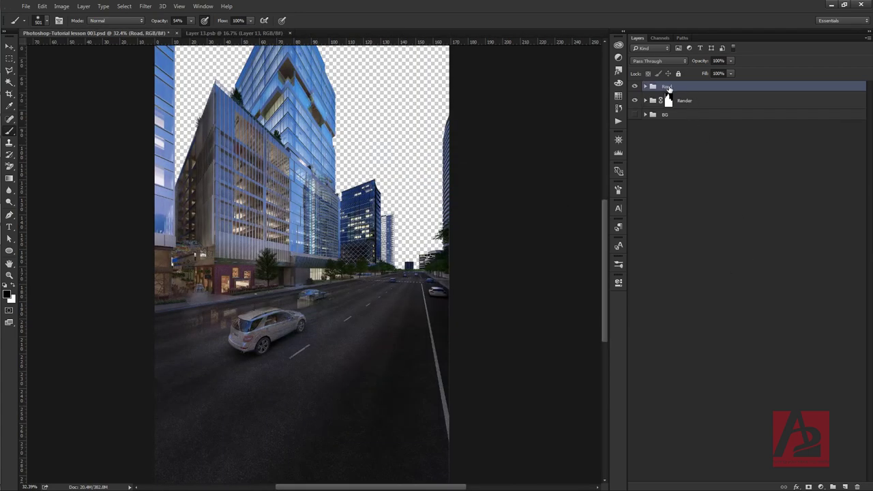
Add a mask to the Road group and paste the road mask image into it.
click(808, 487)
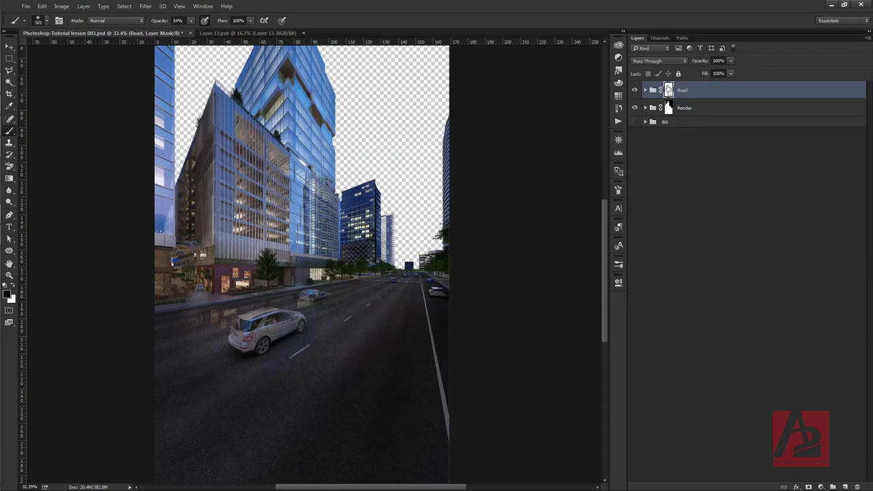
alt+click(670, 90)
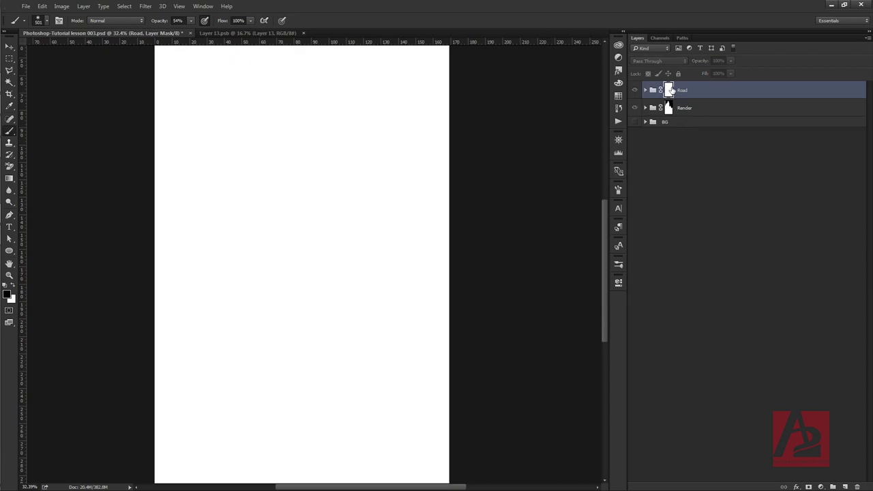
key(ctrl+v)
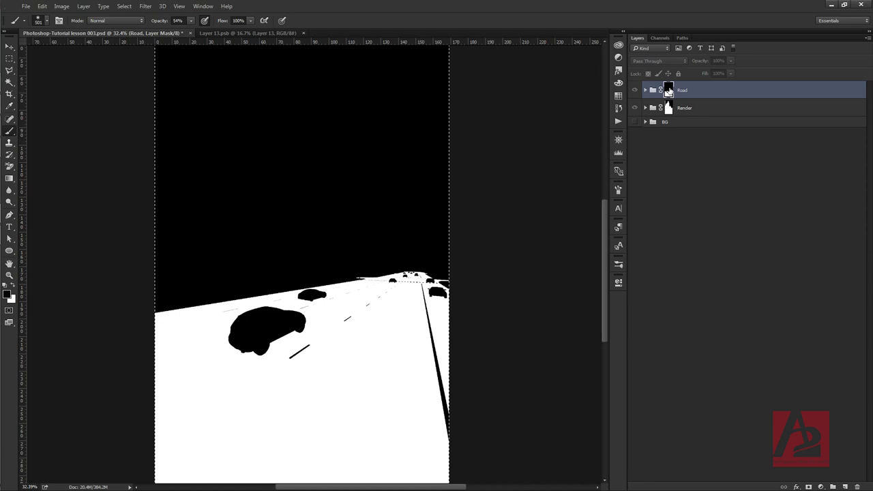
alt+click(668, 91)
key(ctrl+d)
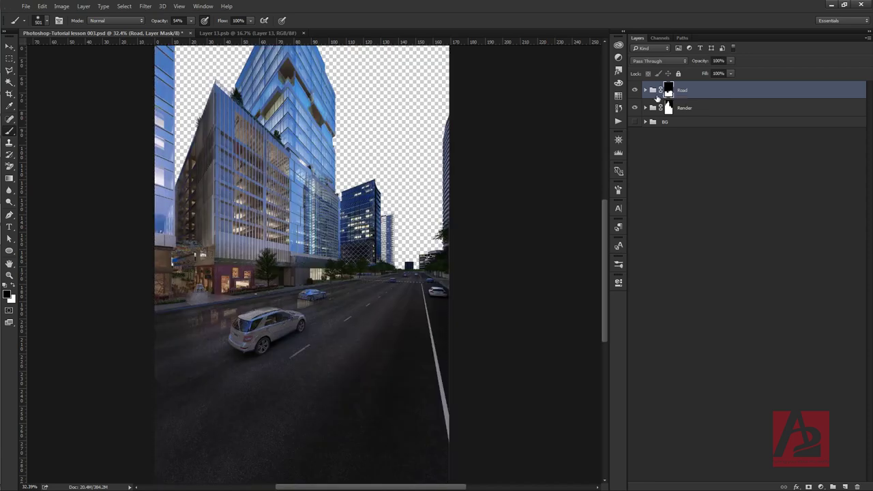
Toggle the Road group to compare, then show the background group with the dusk sky.
click(635, 90)
click(634, 90)
click(635, 90)
click(635, 90)
click(636, 90)
click(635, 90)
click(635, 121)
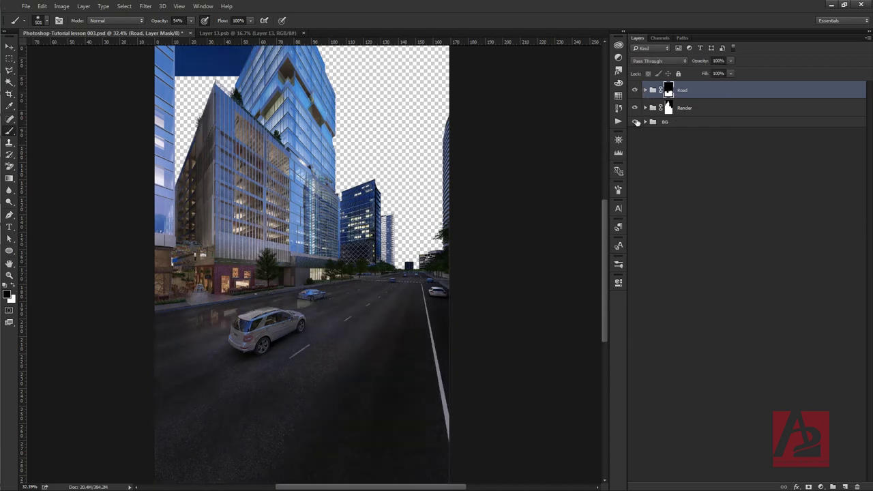
Save the street render document.
scroll(446, 275, down, 1)
scroll(446, 274, down, 2)
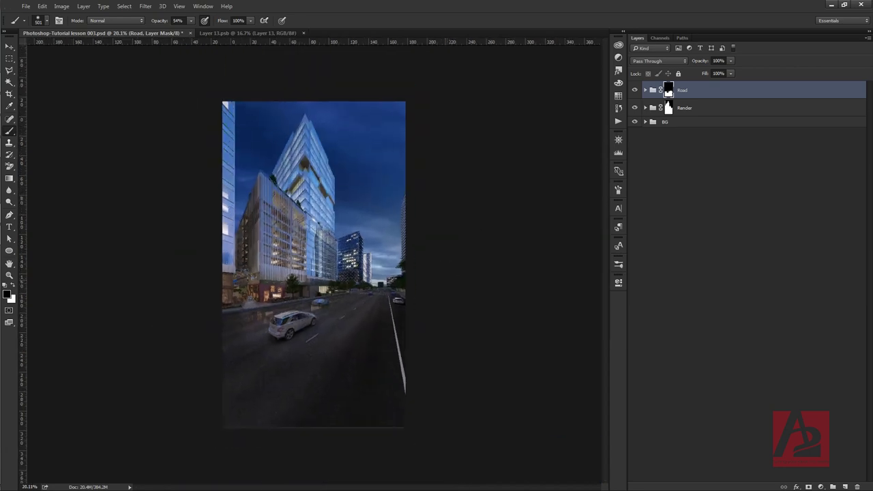
scroll(446, 278, up, 2)
scroll(446, 279, down, 1)
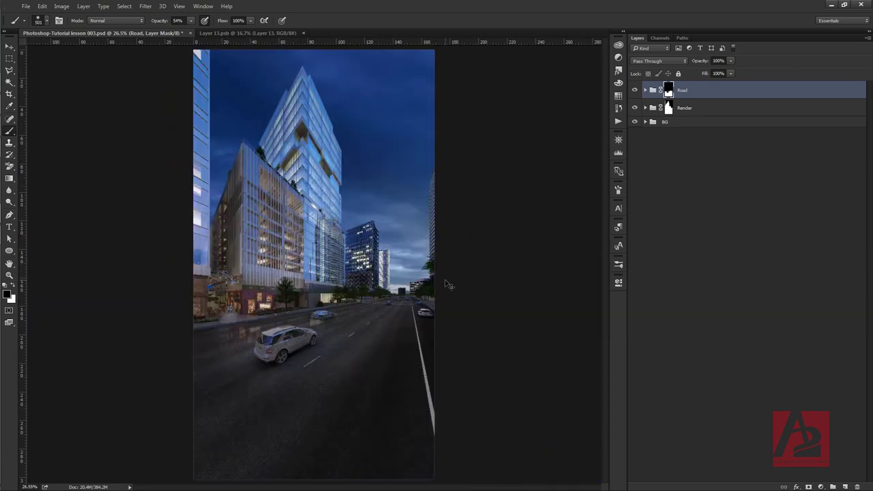
key(ctrl+s)
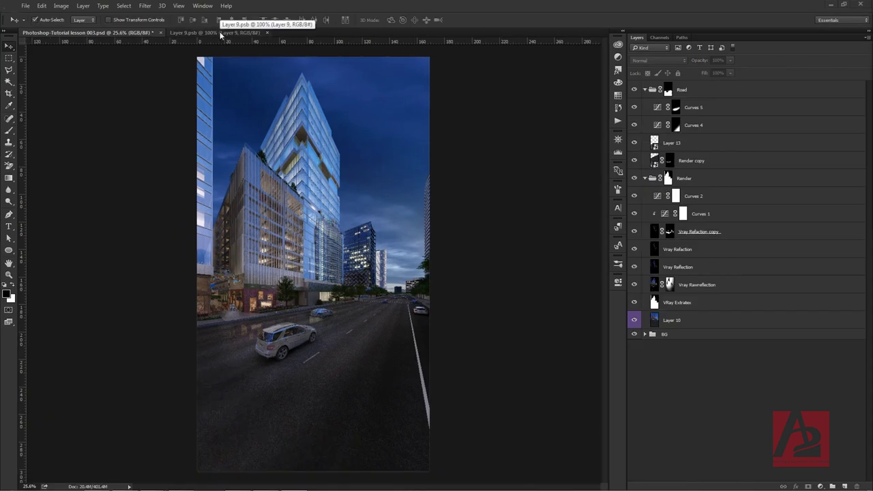
Paste the woman cut-out into a new layer placed above the Road group.
click(221, 34)
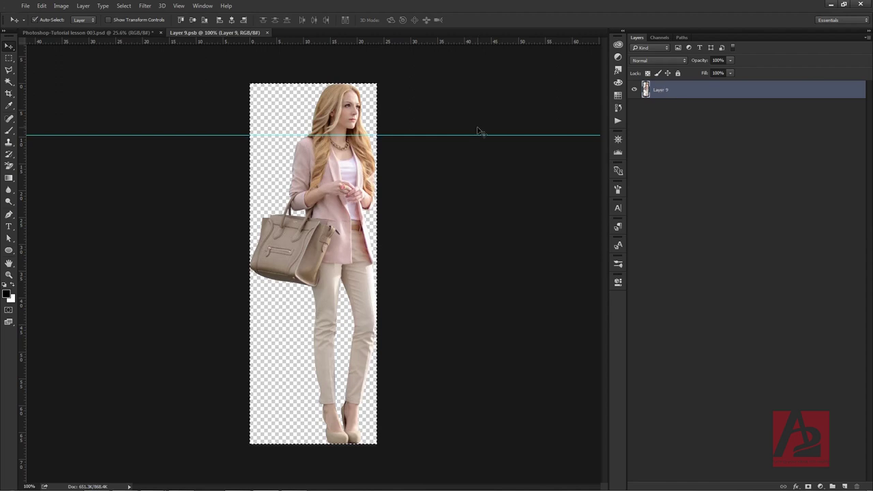
click(128, 33)
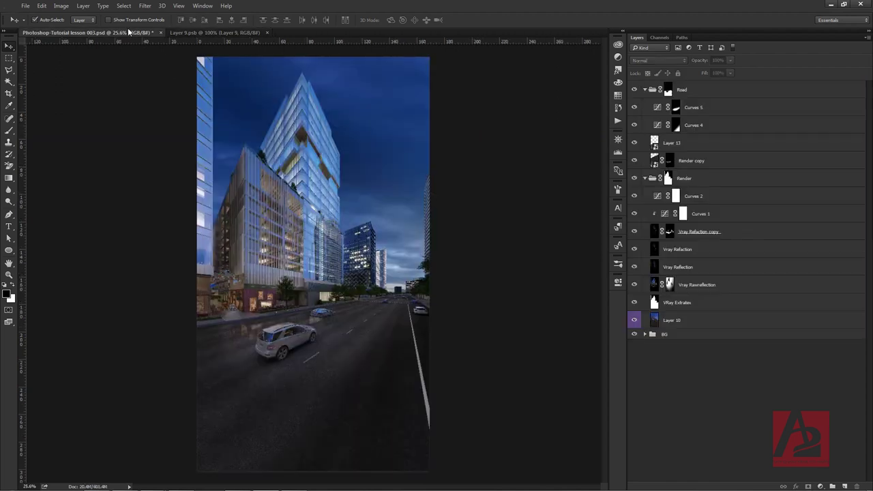
click(726, 91)
click(844, 485)
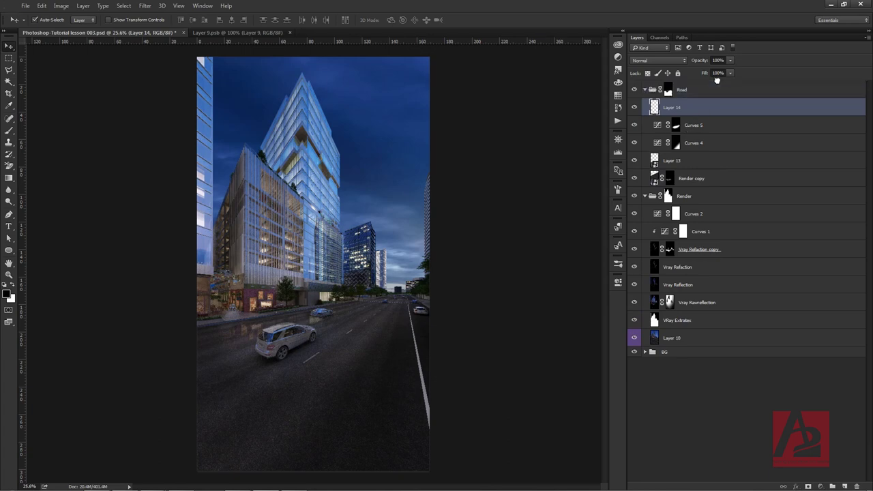
drag(702, 110, 703, 87)
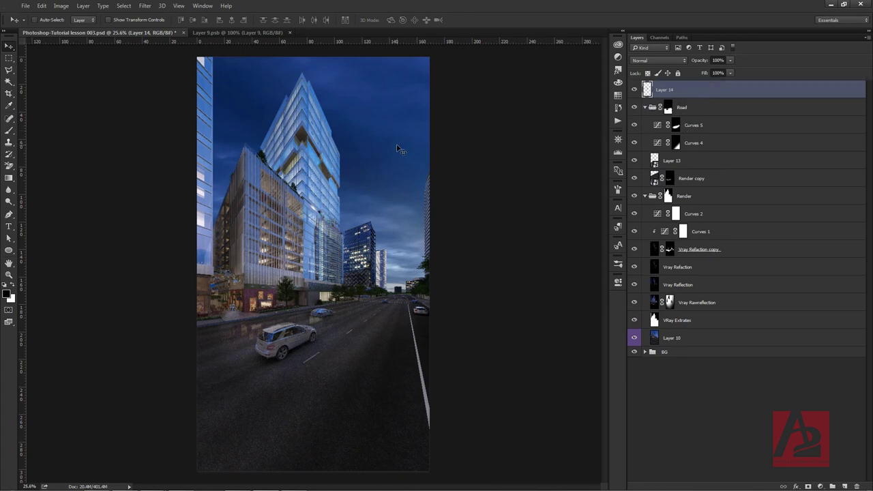
key(ctrl+v)
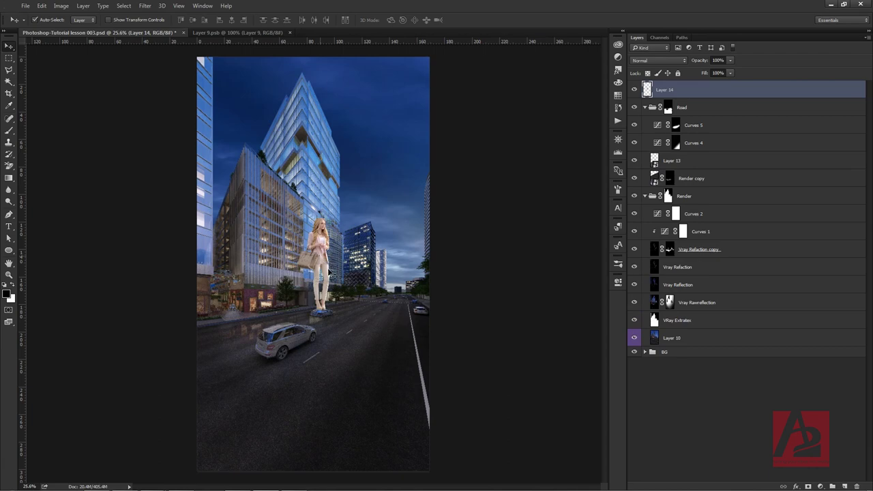
Convert Layer 14 to a smart object and shrink the woman down near the fountain.
right_click(679, 89)
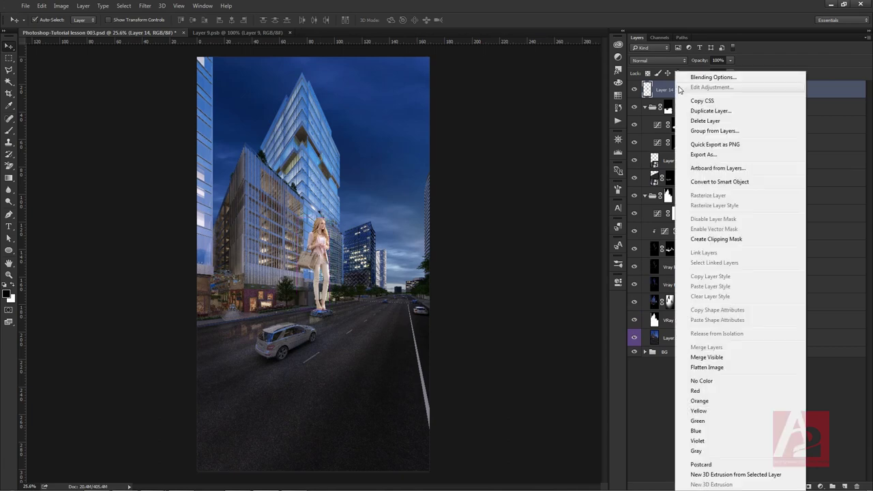
click(719, 181)
key(ctrl)
key(ctrl+t)
mouse_move(330, 217)
mouse_down()
mouse_move(297, 251)
mouse_move(301, 262)
mouse_up()
scroll(305, 285, up, 5)
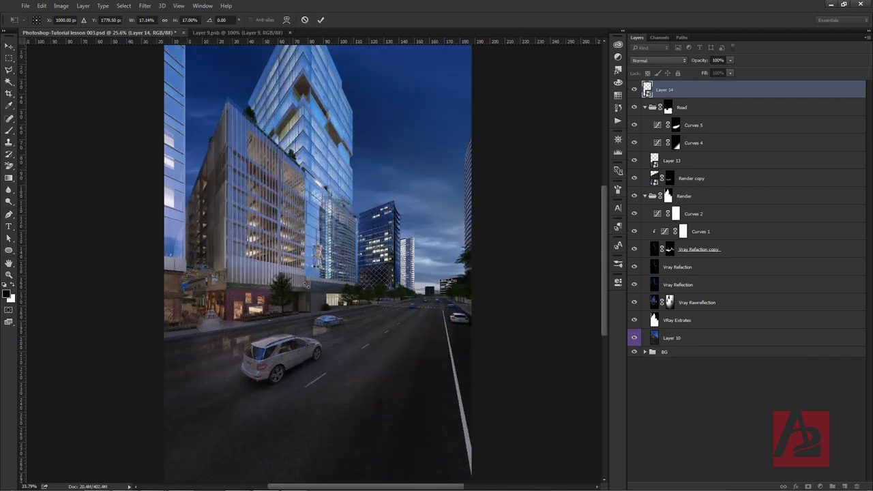
drag(219, 300, 406, 263)
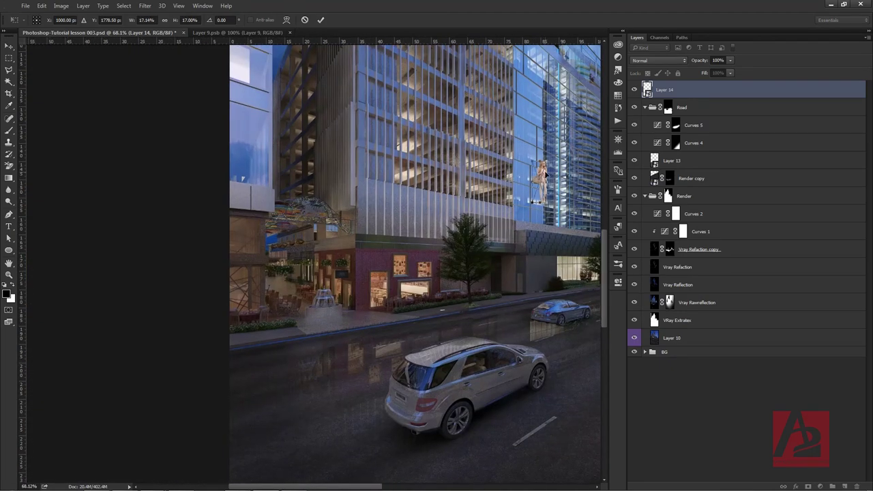
drag(545, 176, 279, 326)
Fine-tune her to about 16% scale, standing on the sidewalk left of the fountain.
scroll(277, 330, up, 2)
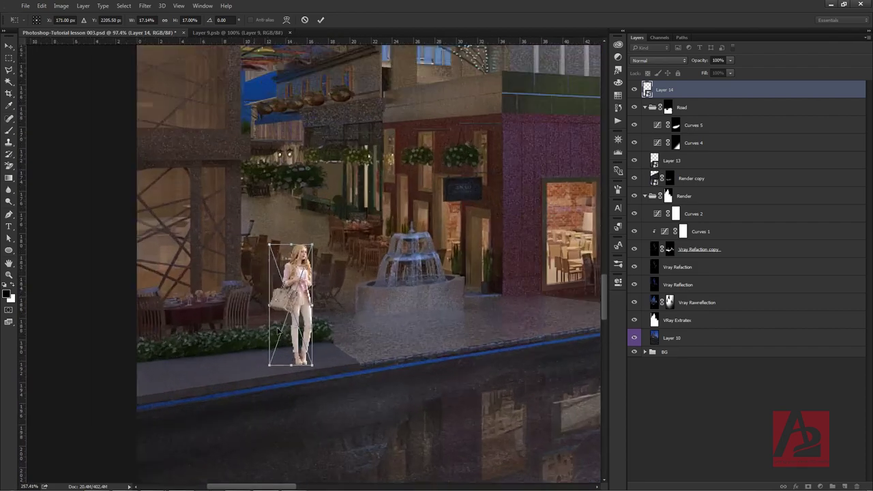
scroll(276, 330, up, 1)
drag(316, 276, 254, 282)
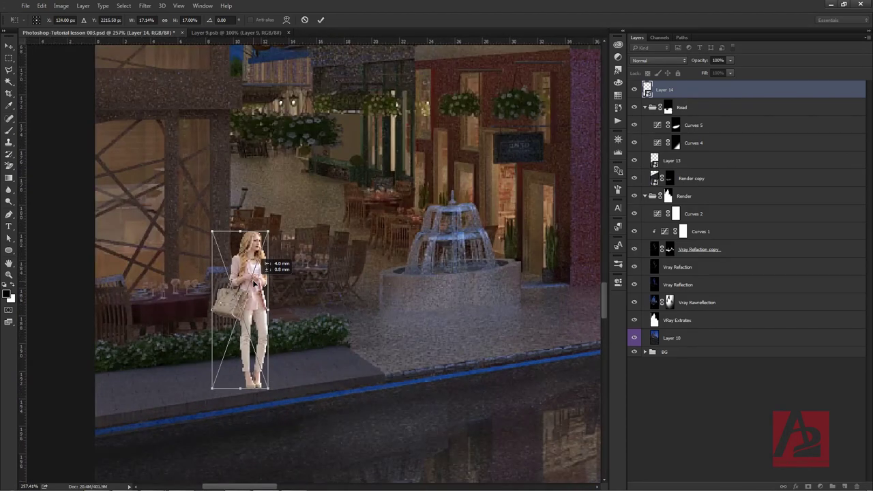
drag(268, 233, 267, 231)
drag(260, 295, 254, 295)
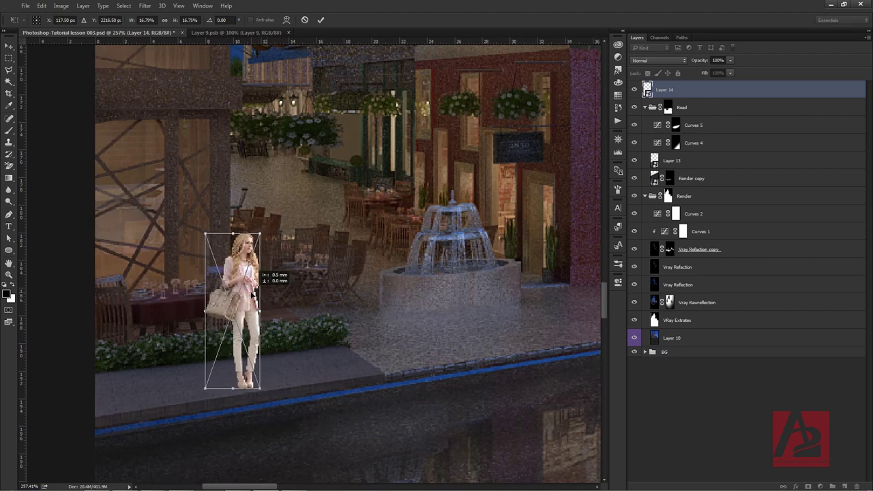
drag(260, 233, 259, 236)
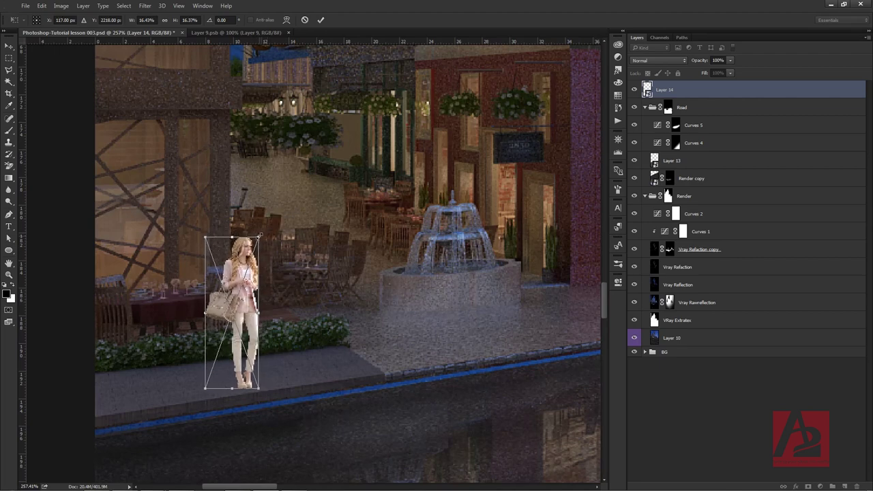
key(Return)
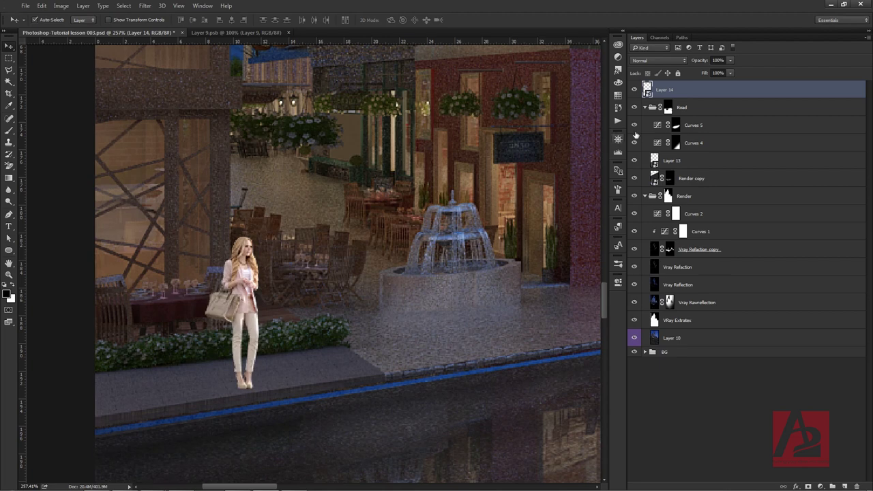
Put the woman's Layer 14 into a new group named People.
drag(701, 90, 832, 486)
double_click(671, 86)
text(R)
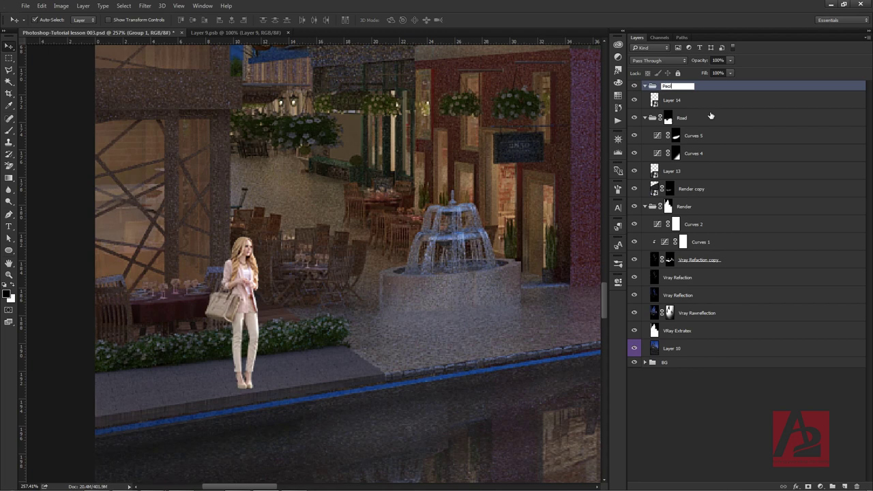
key(Return)
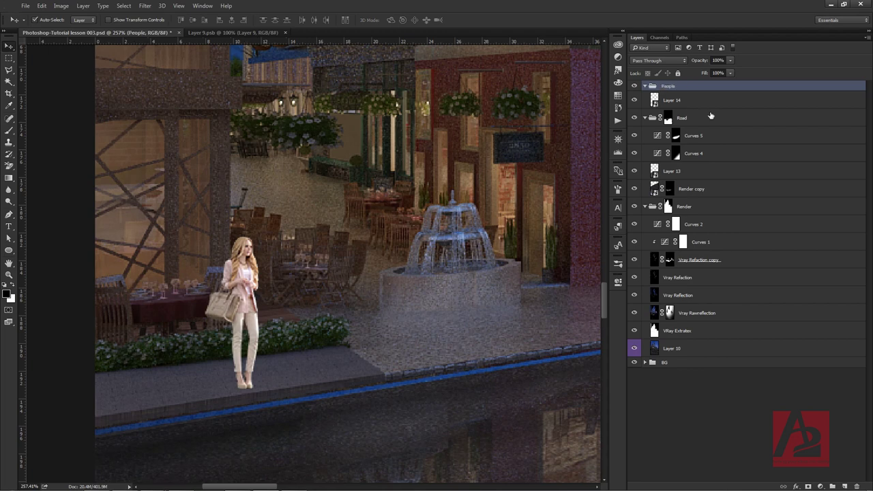
click(691, 100)
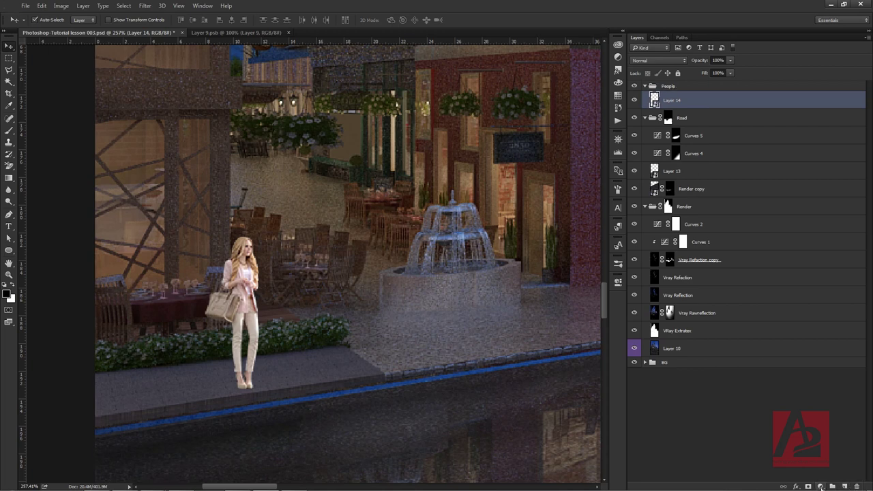
Add a Brightness/Contrast adjustment above the woman with brightness -33 and contrast -10.
click(820, 486)
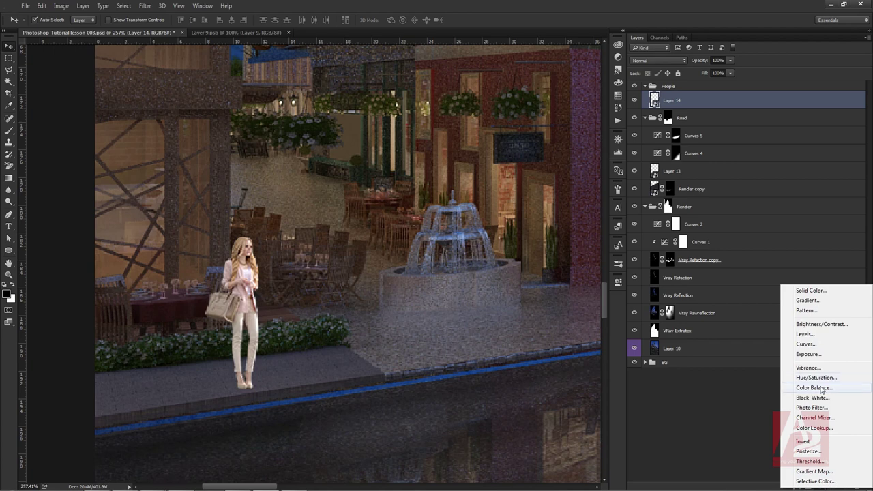
click(825, 326)
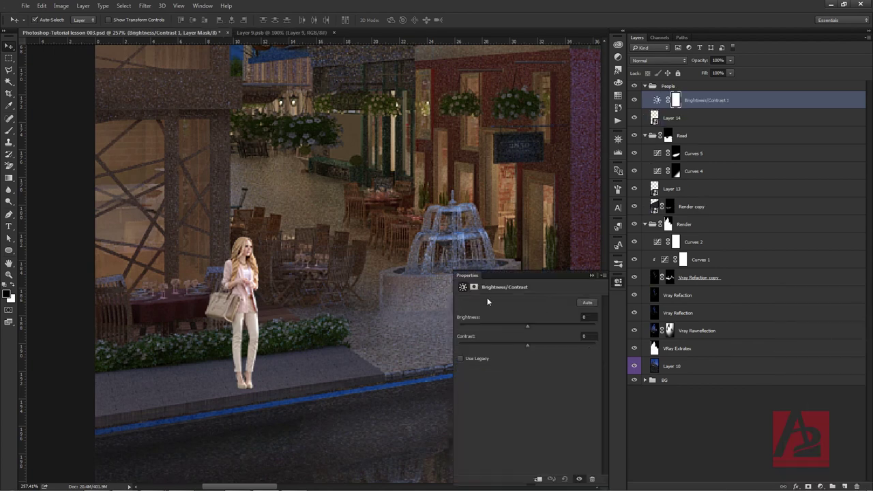
drag(527, 326, 512, 326)
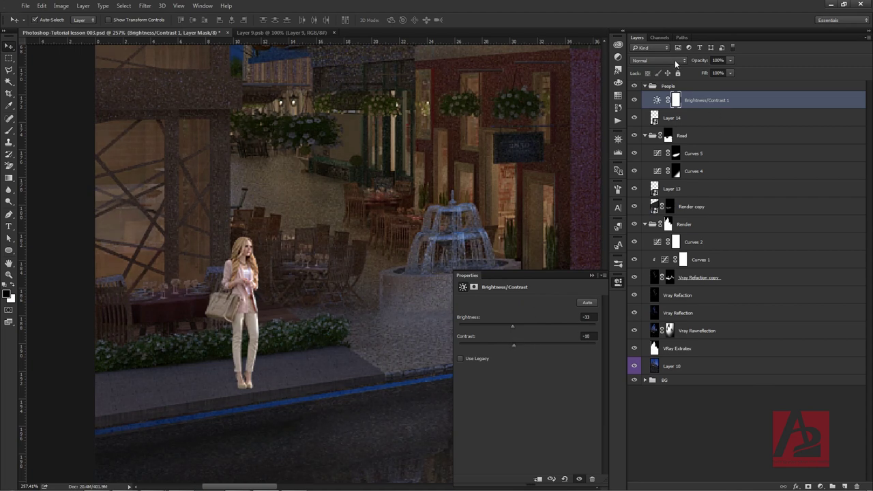
Set the People group blend mode to Normal and nudge the woman slightly up-left.
click(669, 87)
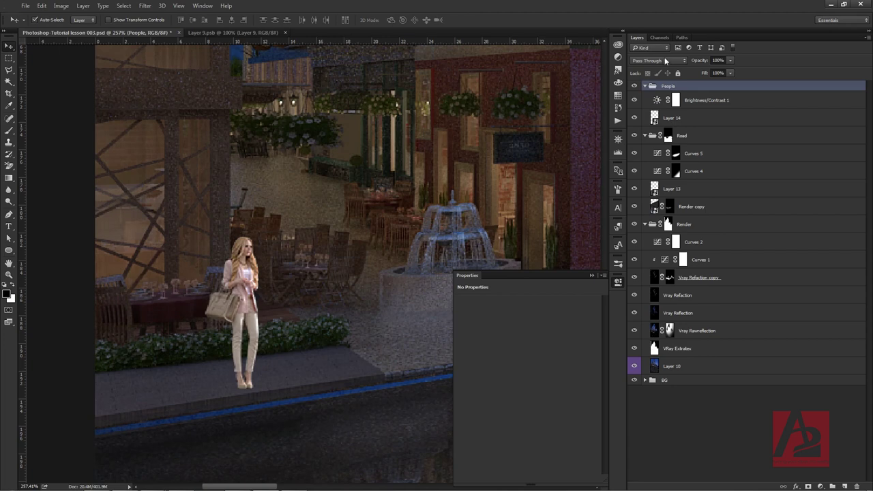
click(666, 62)
click(648, 81)
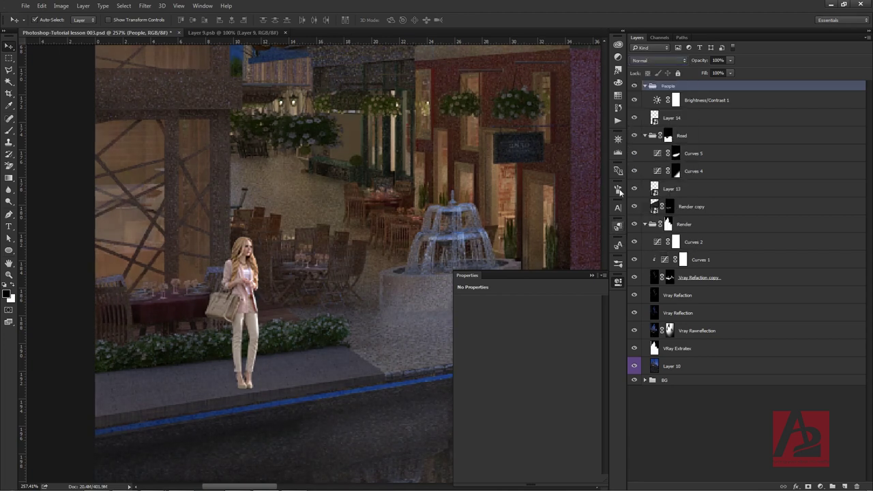
click(591, 275)
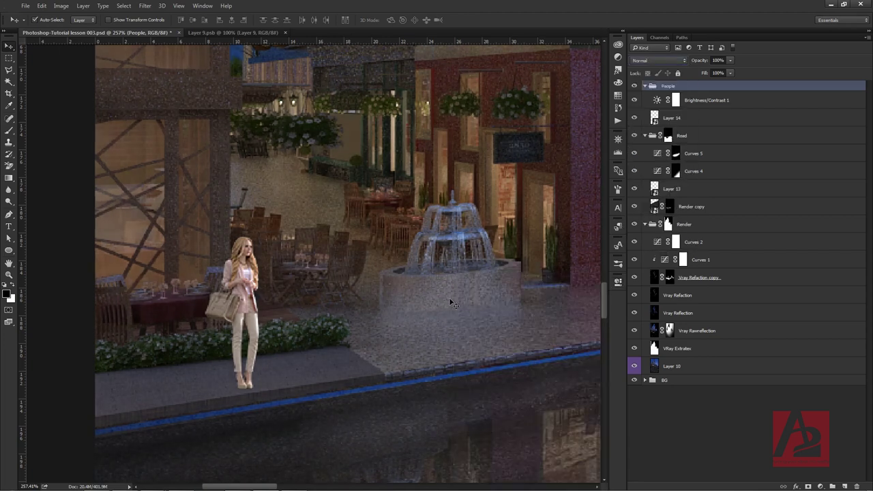
click(247, 319)
drag(257, 312, 256, 308)
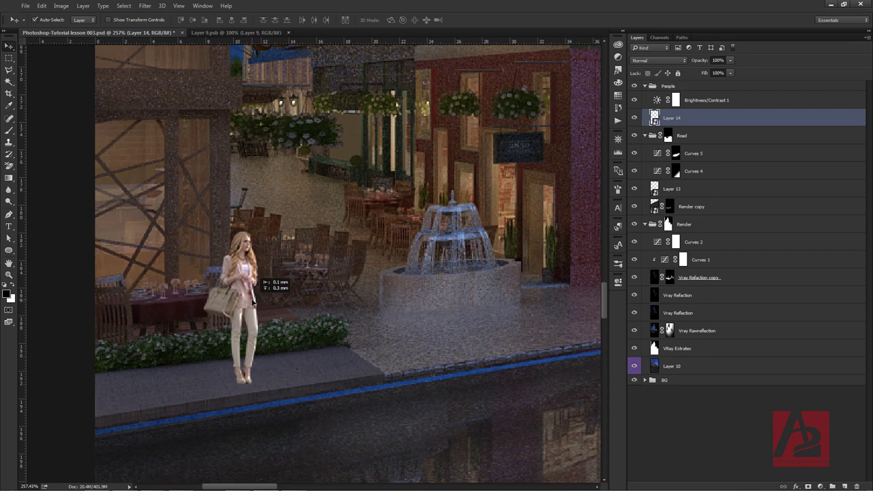
click(645, 85)
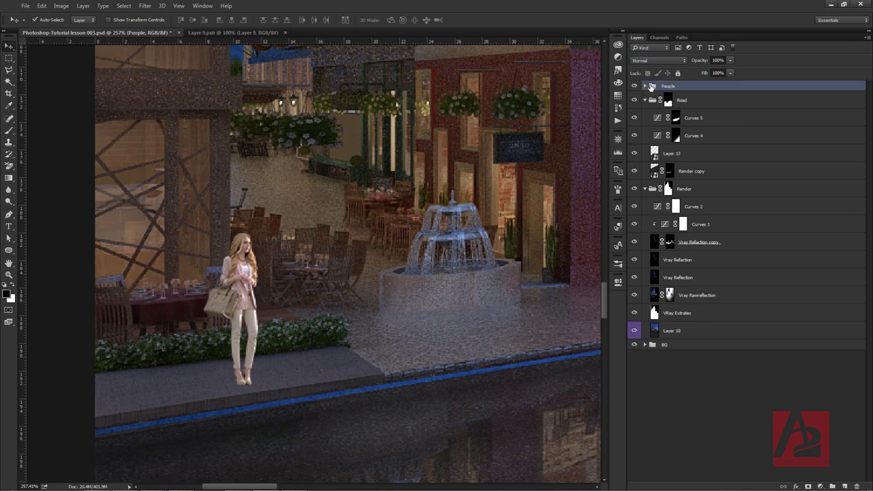
Create a group named Shadow containing a new empty layer.
click(832, 486)
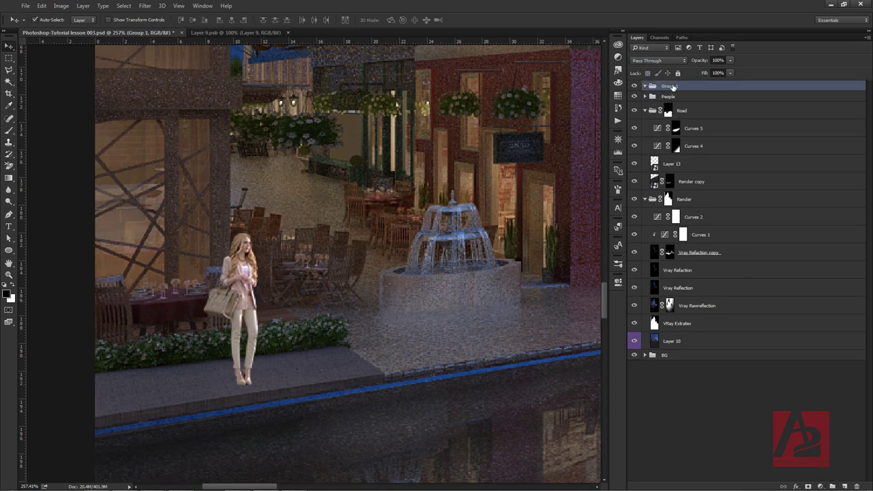
double_click(672, 85)
text(S)
key(BackSpace)
text(ow)
key(Return)
click(844, 486)
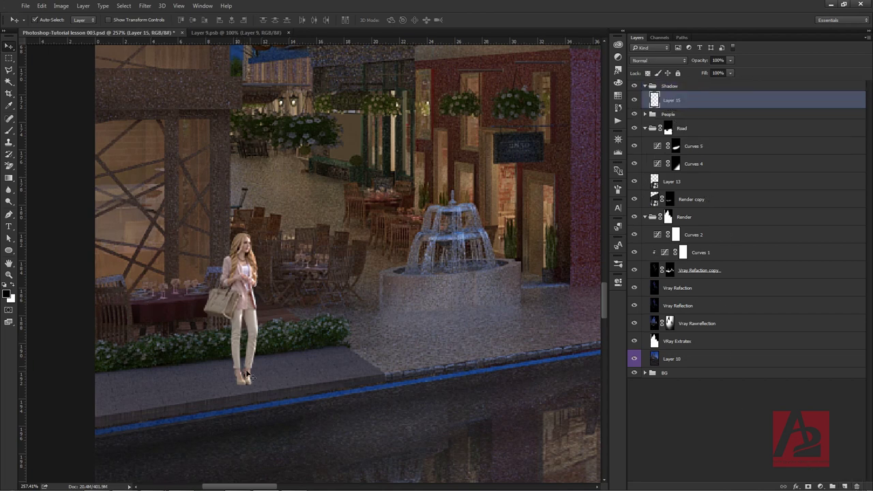
Set up a small, flattened elliptical brush in dark grey sampled from the street.
click(11, 131)
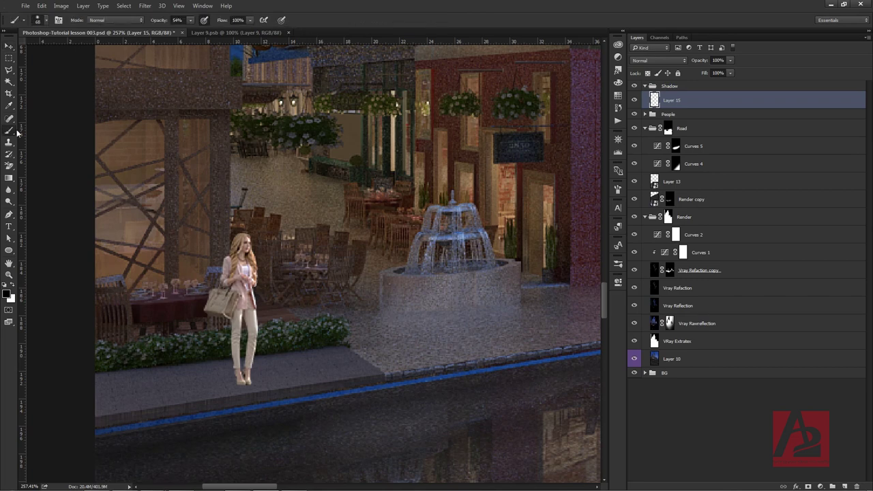
click(6, 293)
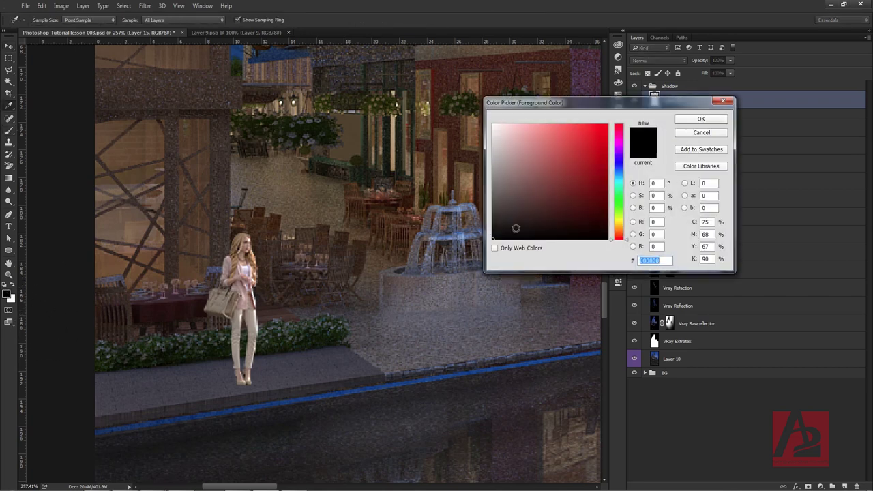
click(486, 217)
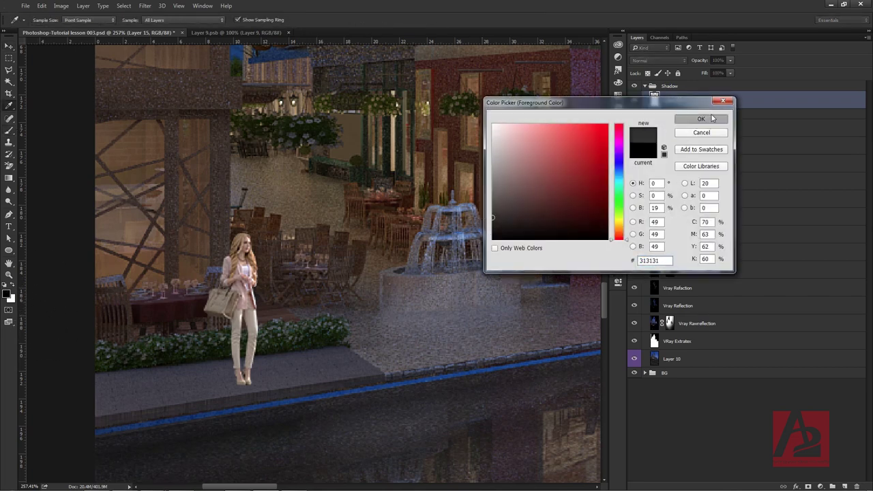
click(700, 119)
right_click(371, 147)
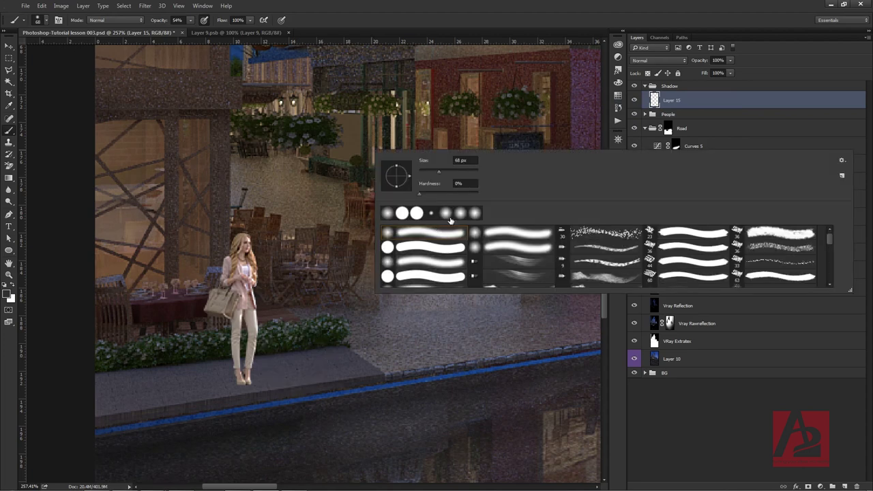
click(430, 172)
drag(390, 184, 394, 179)
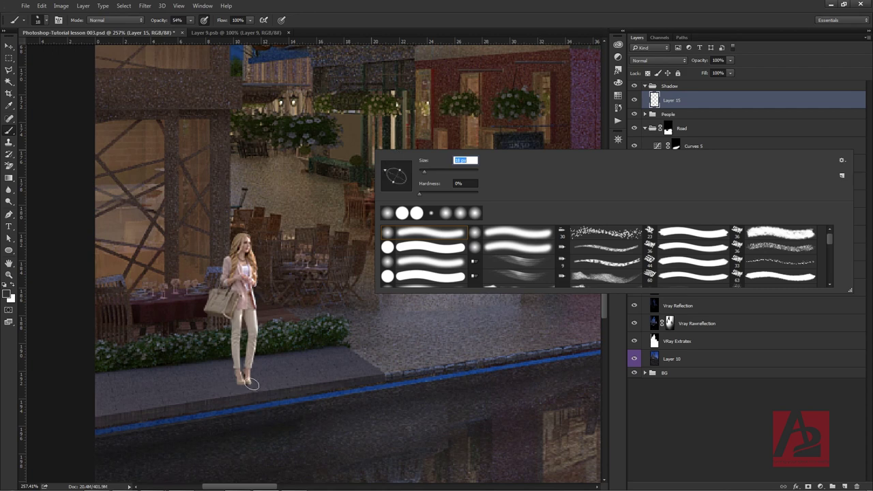
key(Return)
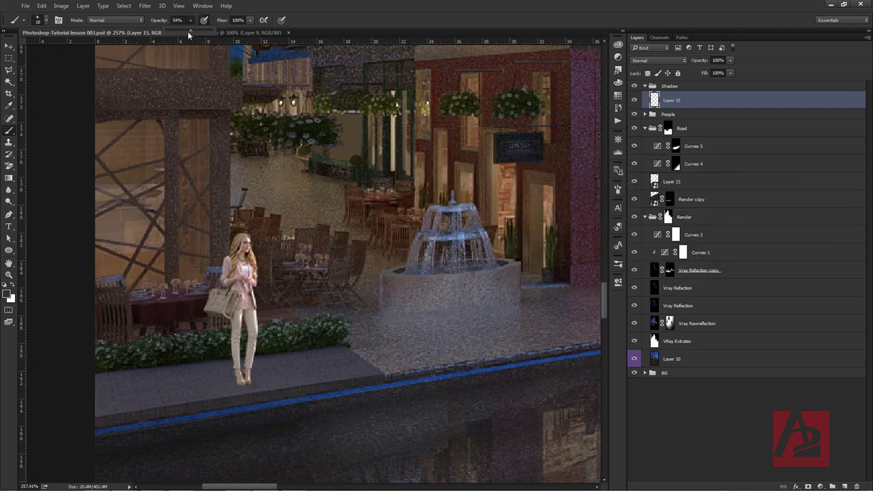
Paint a soft 30%-opacity shadow under the woman's feet and blend it with Multiply.
click(234, 375)
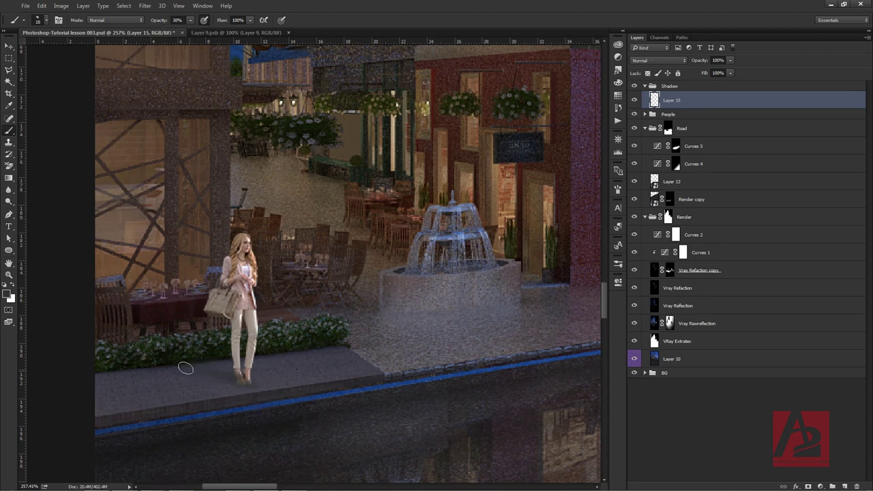
drag(209, 374, 240, 380)
click(668, 61)
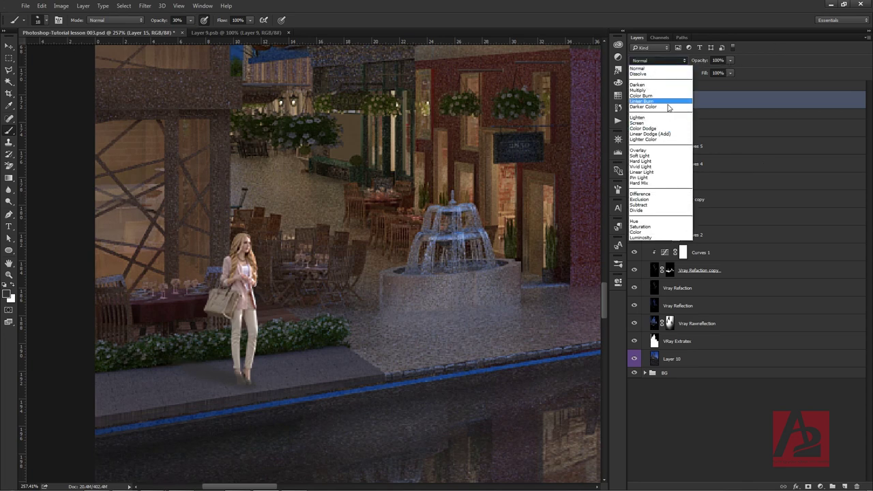
click(666, 90)
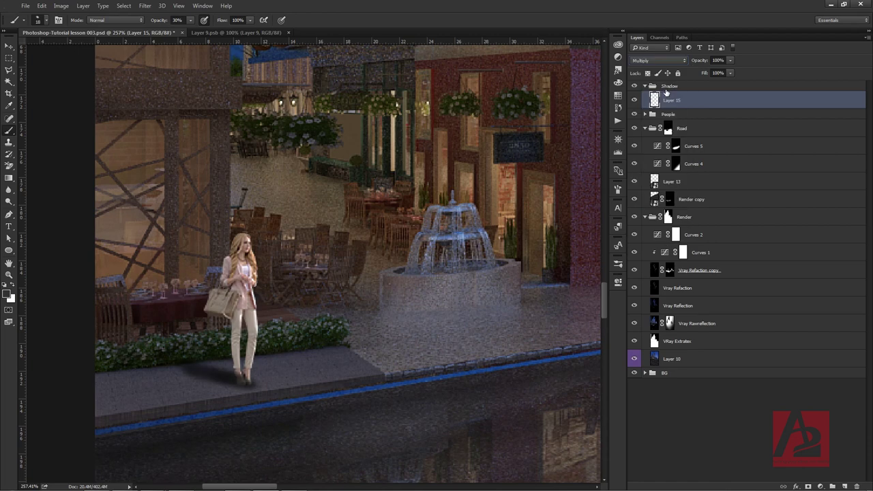
Lower the shadow layer to 43% opacity and move the Shadow group below People.
click(729, 61)
drag(718, 74, 706, 69)
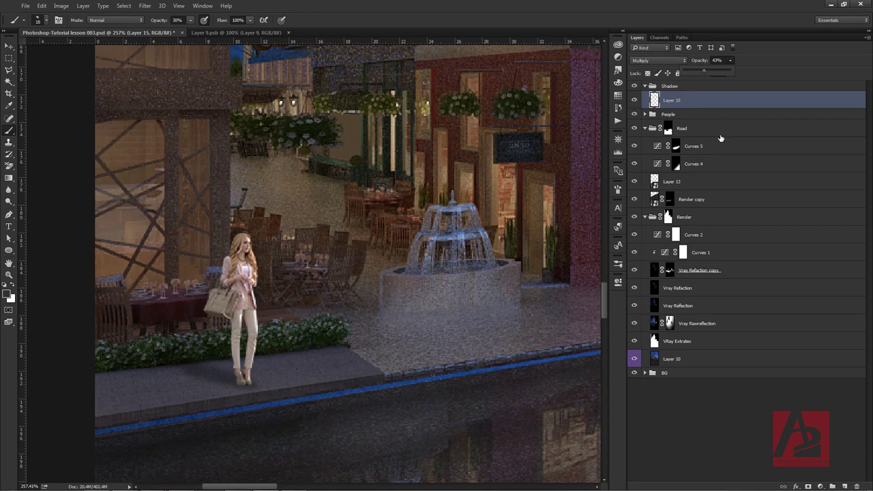
click(239, 383)
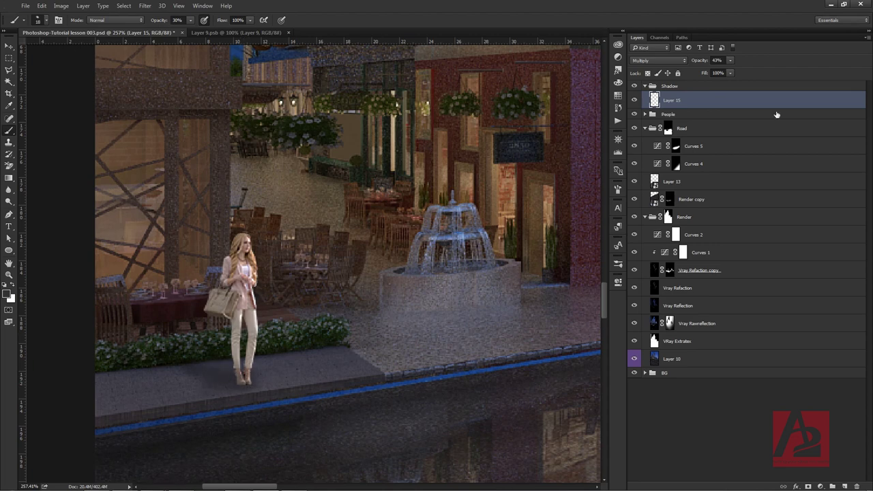
drag(694, 89, 703, 118)
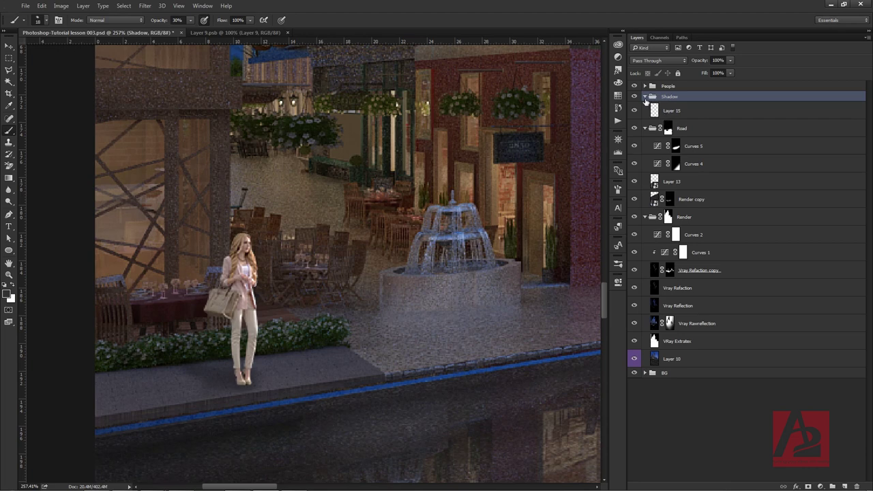
Wrap the People and Shadow groups into a new group named People setting.
click(644, 97)
shift+click(669, 86)
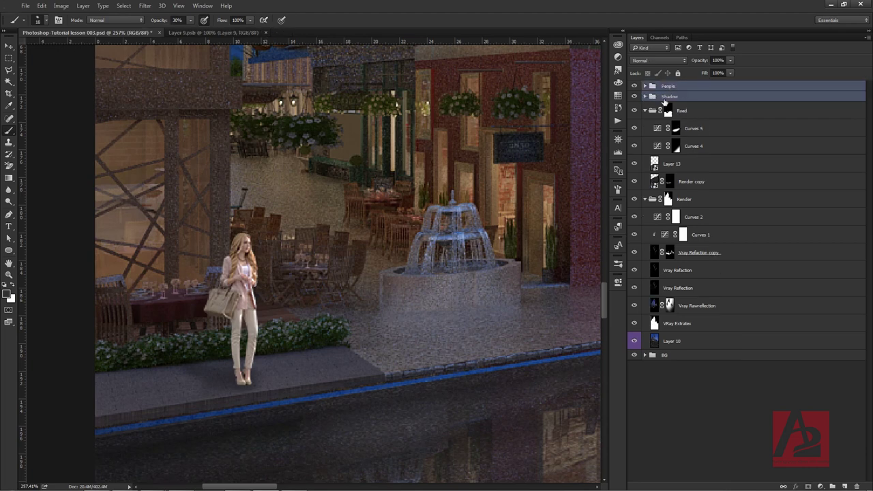
drag(669, 86, 816, 488)
drag(834, 485, 833, 486)
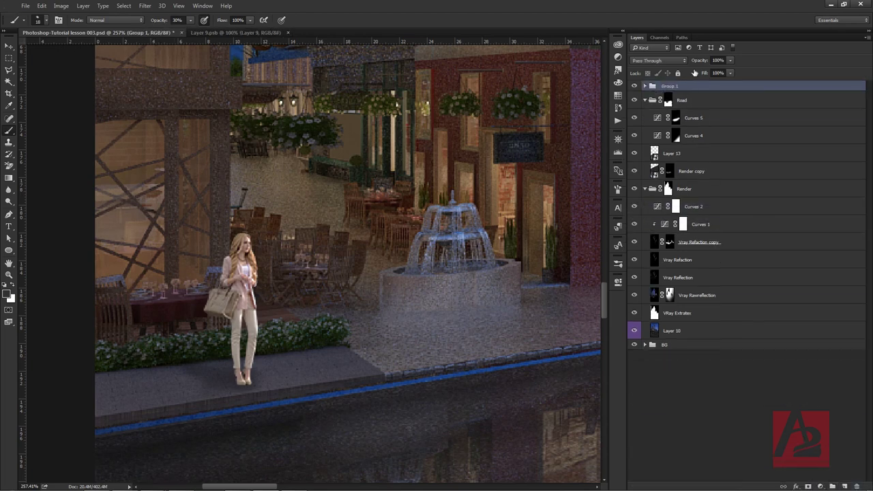
double_click(670, 86)
text(P)
text(eop)
text(le)
key(Return)
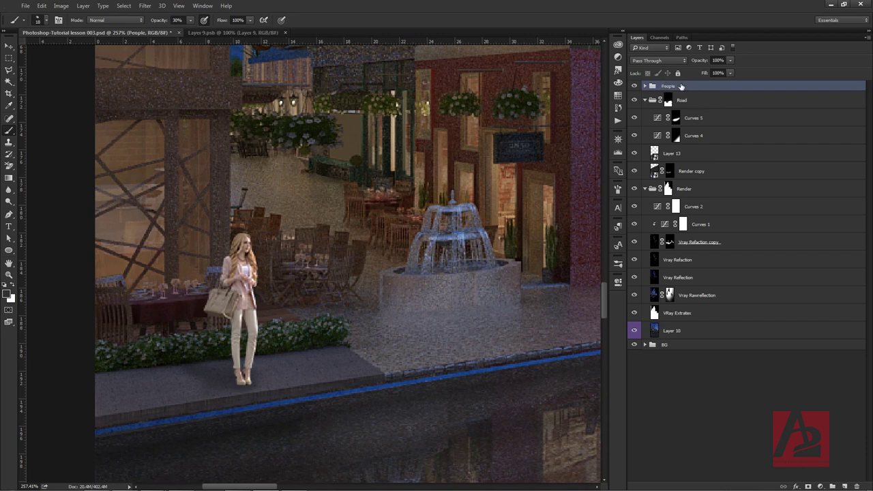
Toggle the new group's visibility and zoom out to check the sidewalk figures.
click(635, 86)
click(635, 86)
scroll(363, 331, down, 2)
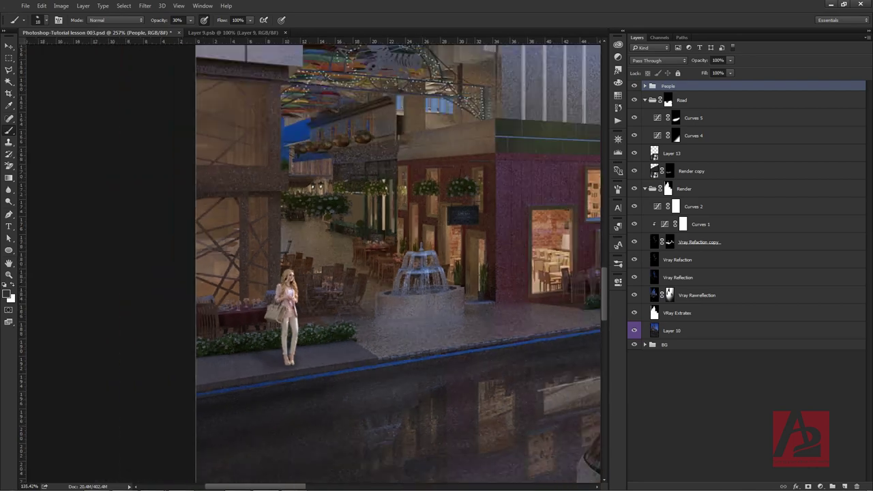
scroll(363, 331, down, 2)
scroll(364, 331, down, 2)
scroll(364, 331, down, 2)
scroll(364, 329, down, 2)
scroll(341, 330, down, 2)
scroll(314, 330, up, 1)
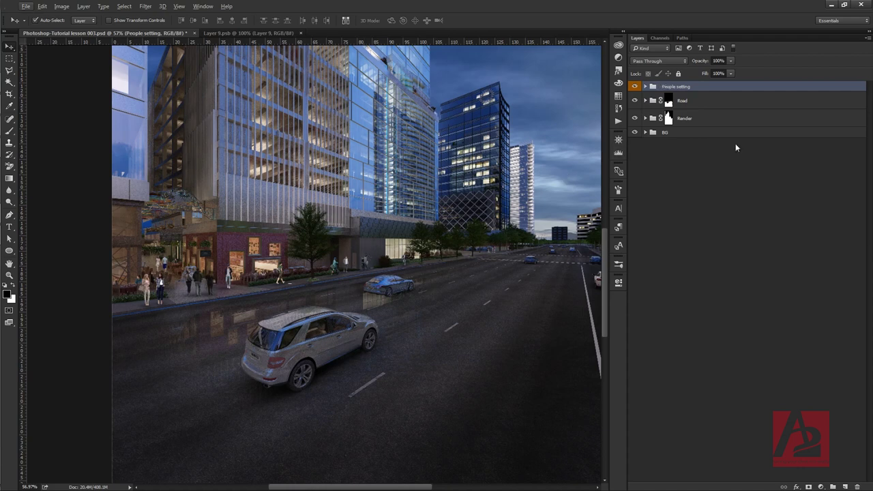
Recheck the People setting group on and off while zooming around the scene.
click(634, 88)
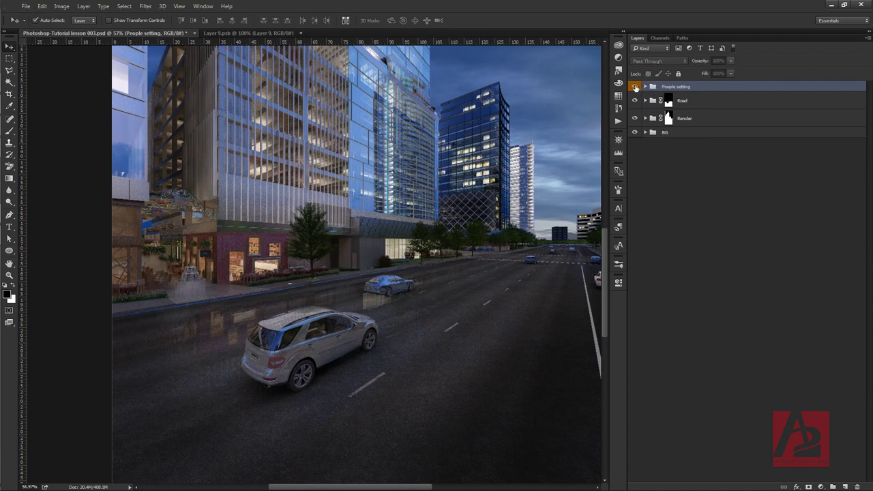
click(634, 88)
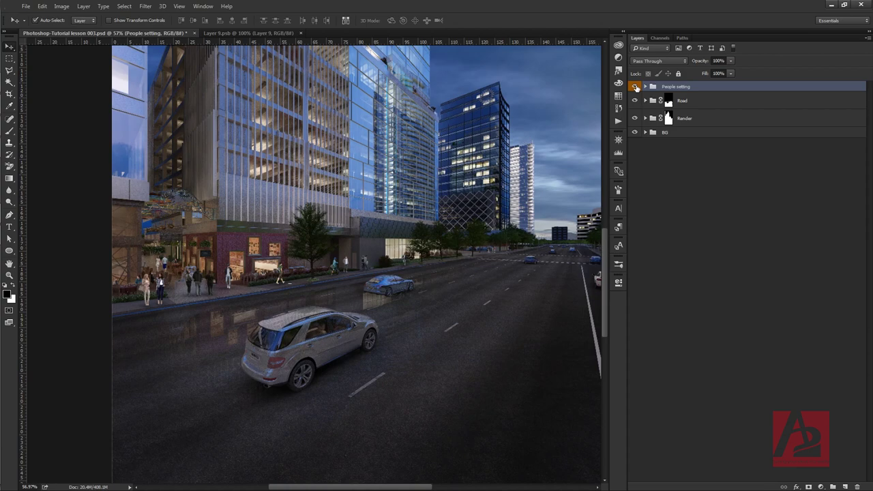
scroll(426, 341, down, 1)
scroll(427, 341, down, 2)
scroll(427, 341, down, 3)
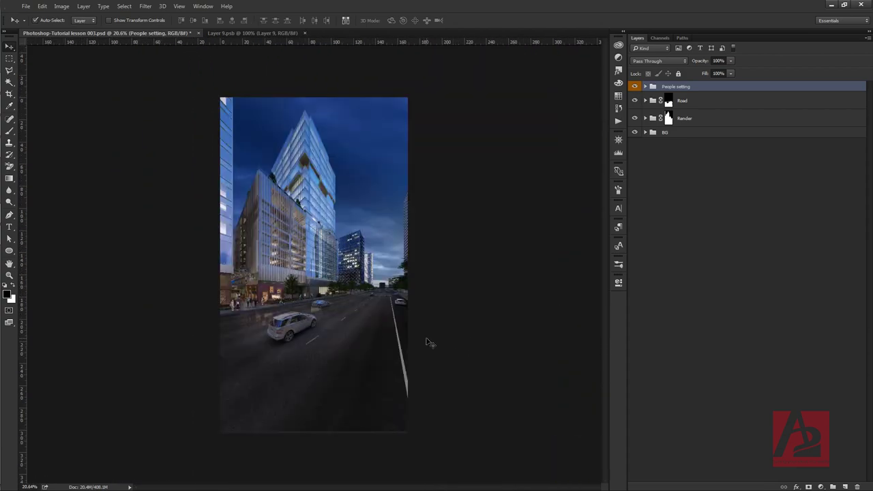
scroll(427, 341, up, 2)
scroll(427, 341, up, 1)
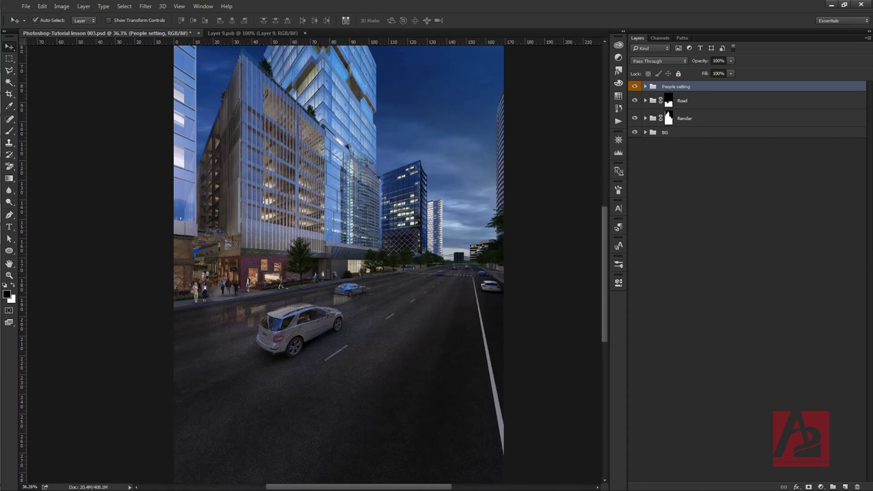
click(271, 34)
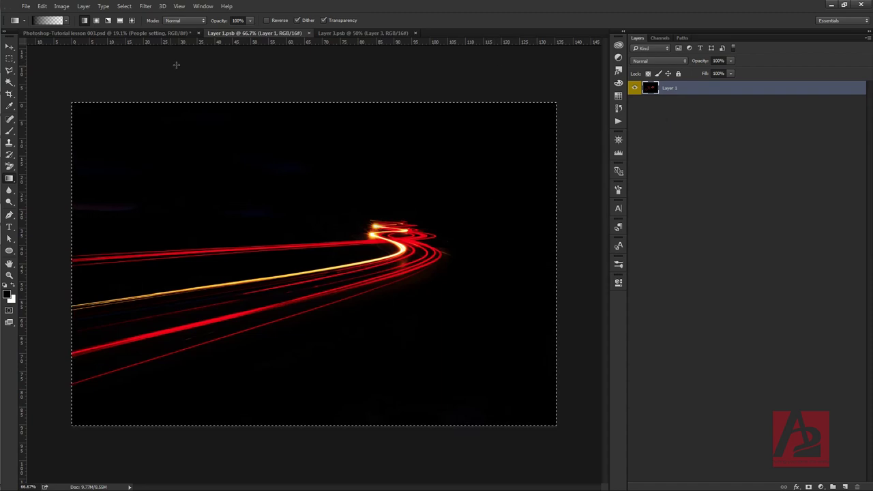
Paste the light-trail image onto a new layer in the street render and convert it to a Smart Object.
click(162, 33)
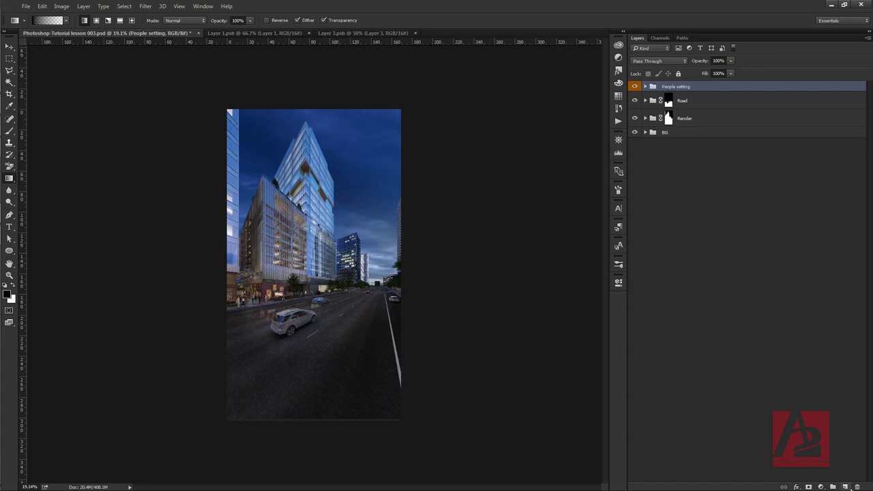
click(844, 486)
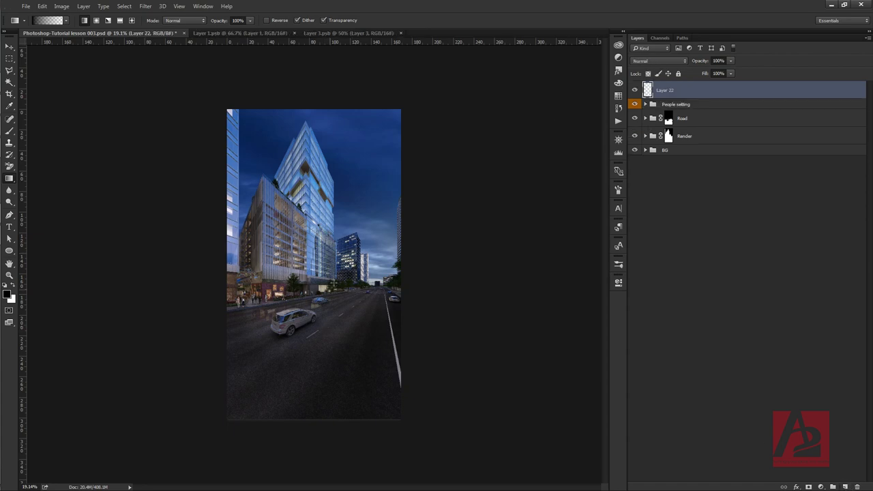
key(ctrl+v)
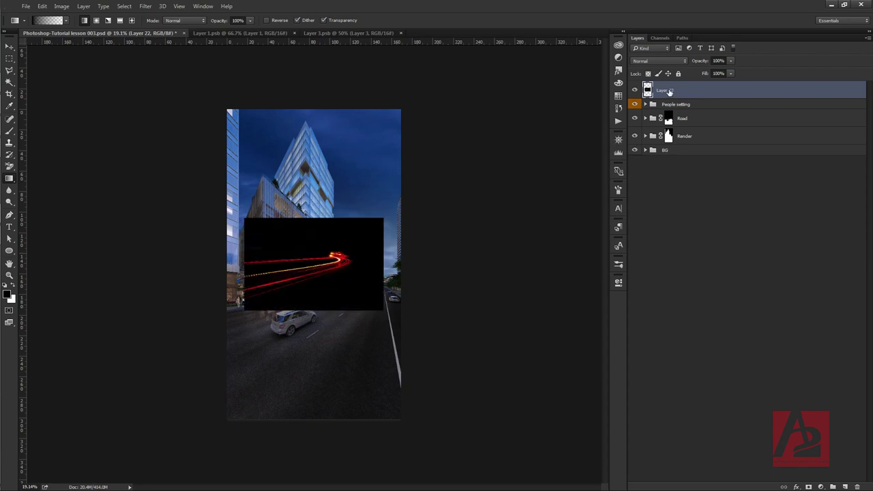
right_click(668, 92)
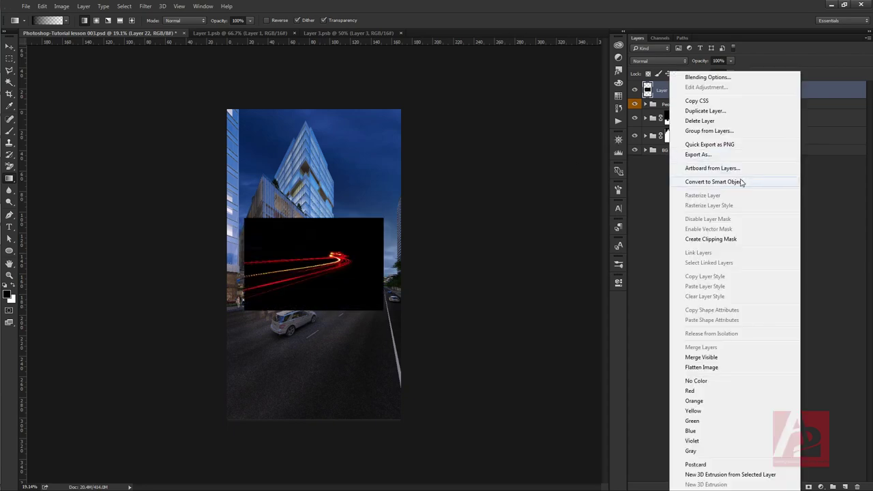
click(739, 182)
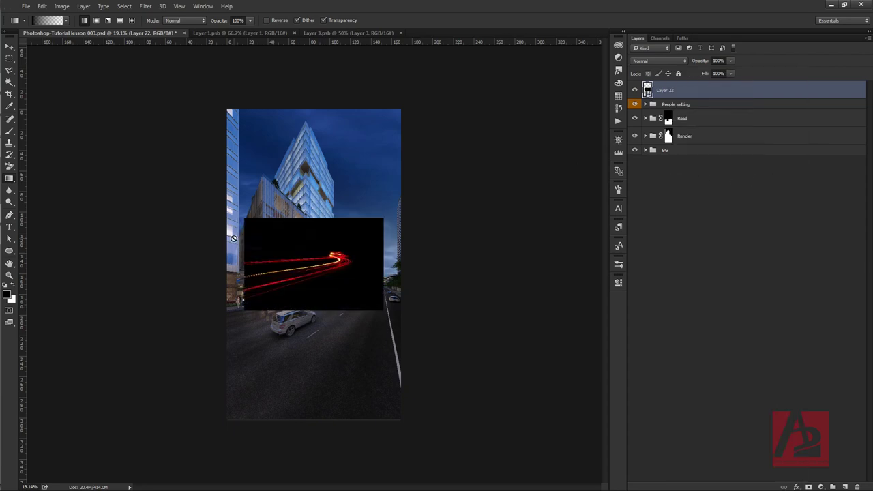
click(10, 46)
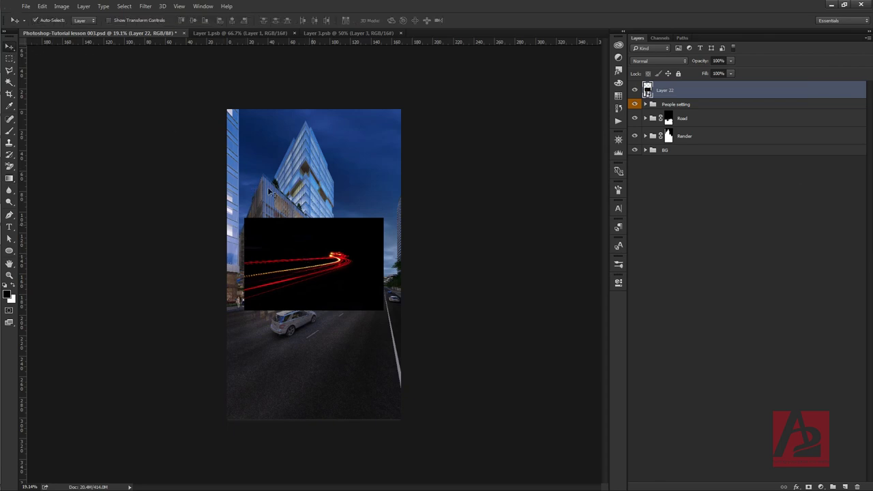
Distort Layer 22's corners roughly onto the road and blend it in Screen mode.
key(ctrl+t)
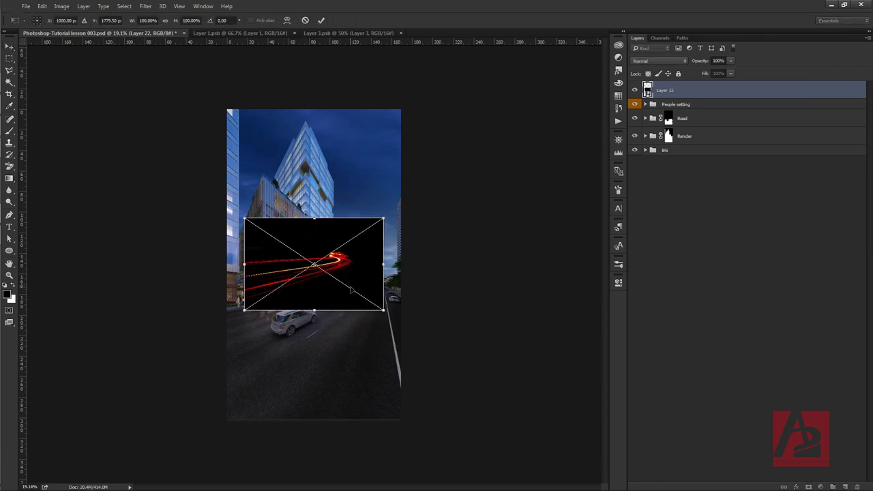
right_click(350, 290)
click(389, 357)
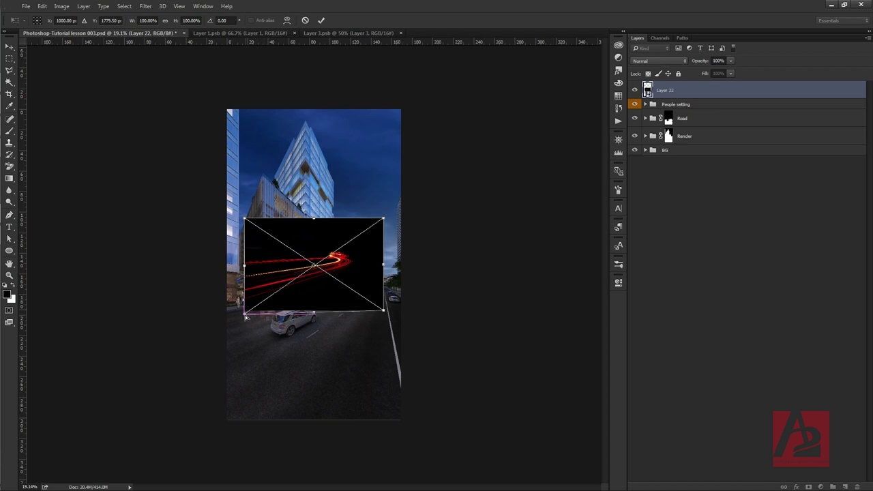
drag(246, 317, 251, 444)
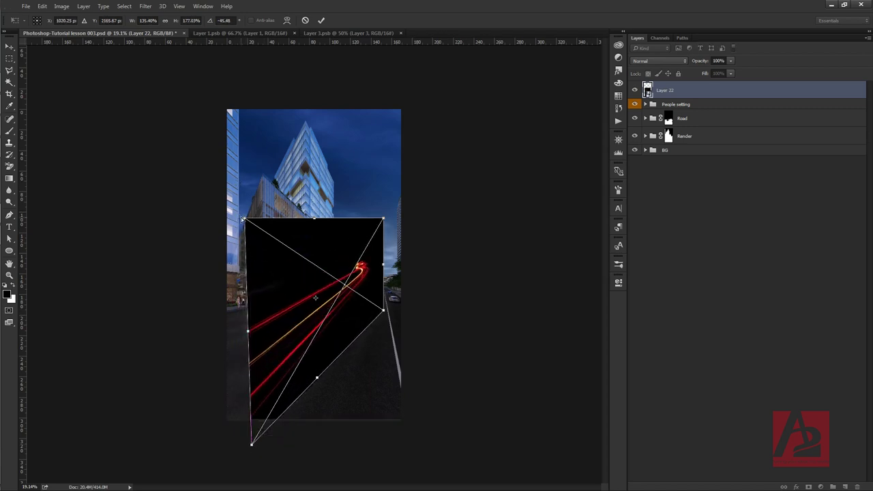
drag(243, 219, 86, 249)
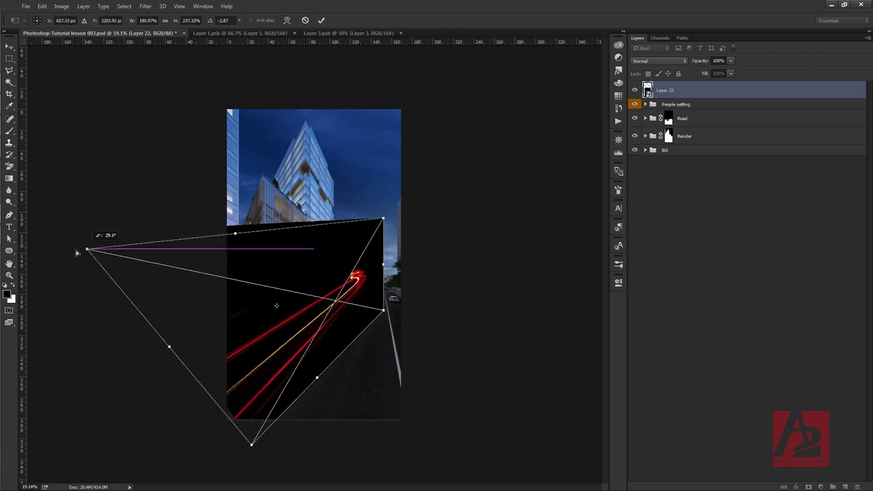
drag(77, 252, 17, 228)
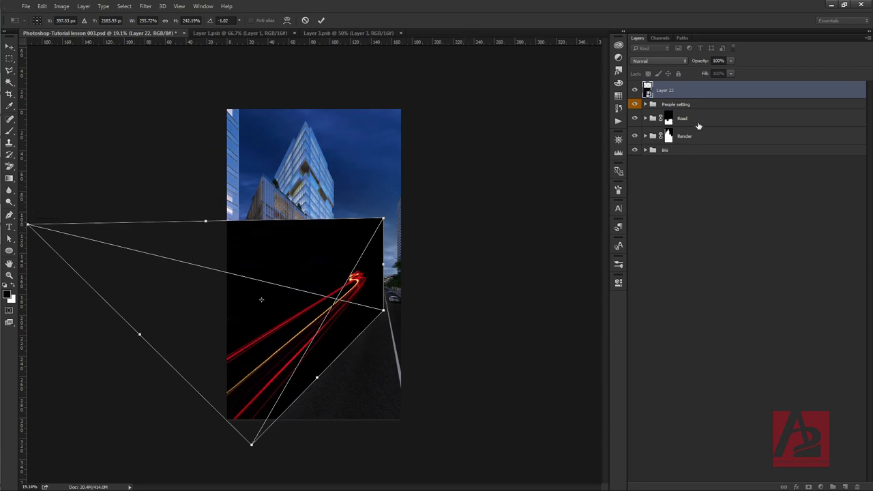
click(660, 61)
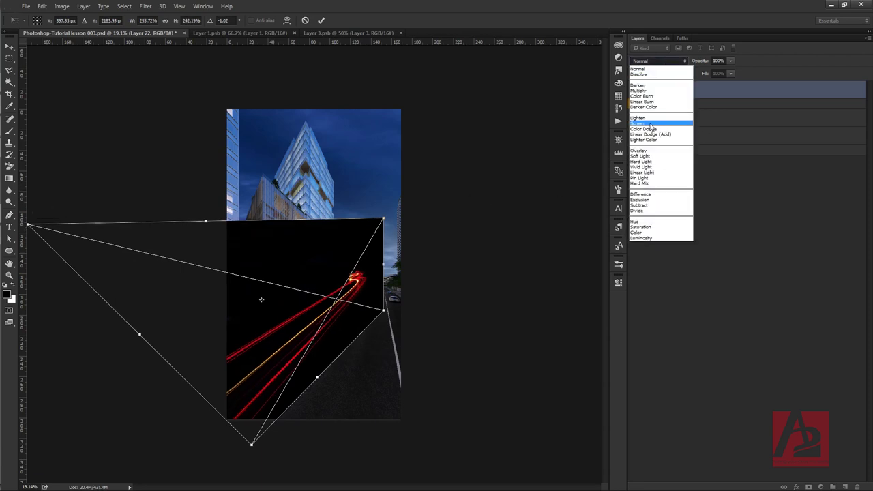
click(651, 123)
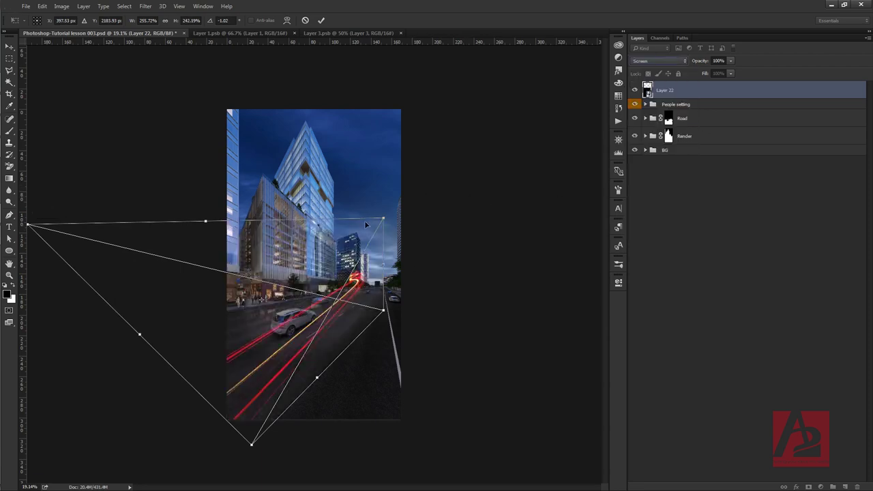
Refine the distortion corners so the streaks converge on the road's vanishing point, then apply.
mouse_move(384, 220)
mouse_down()
mouse_move(385, 312)
mouse_move(375, 286)
mouse_up()
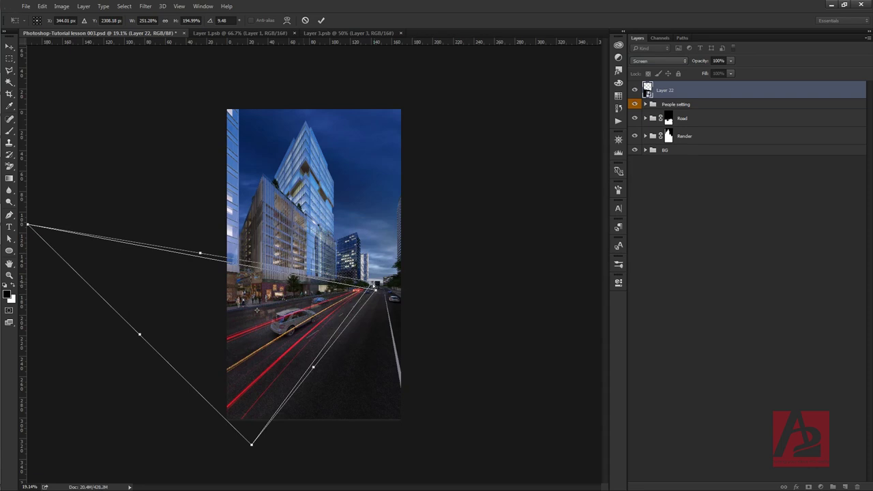
scroll(116, 276, down, 1)
drag(98, 235, 44, 342)
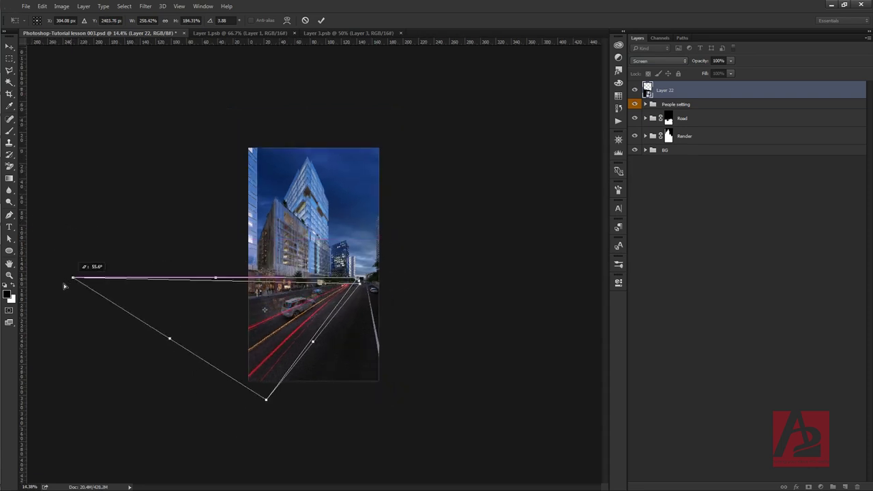
drag(265, 400, 290, 405)
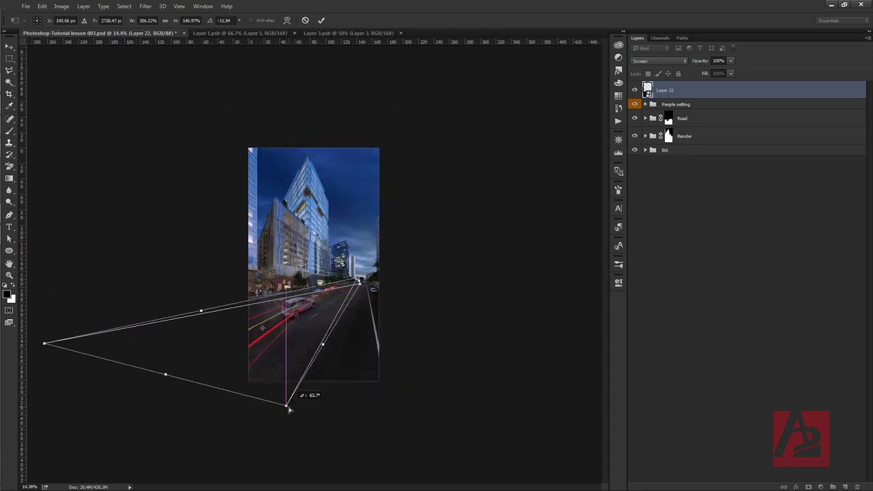
drag(360, 286, 383, 289)
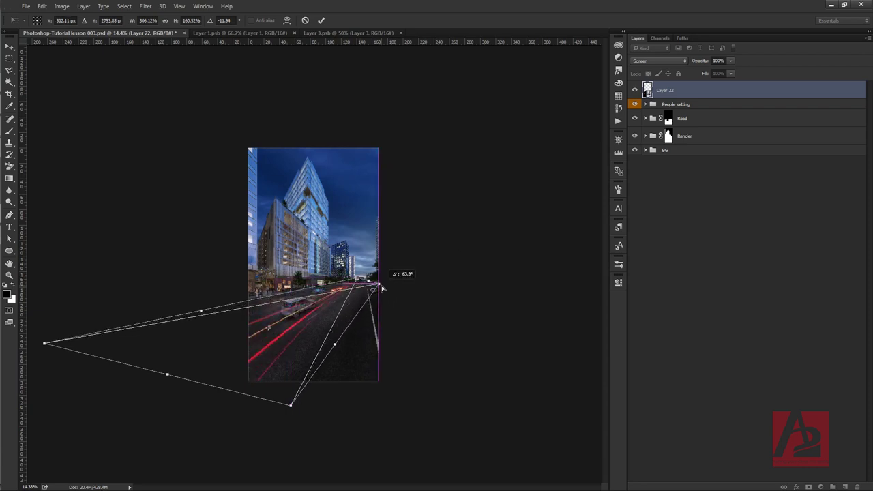
drag(382, 289, 411, 271)
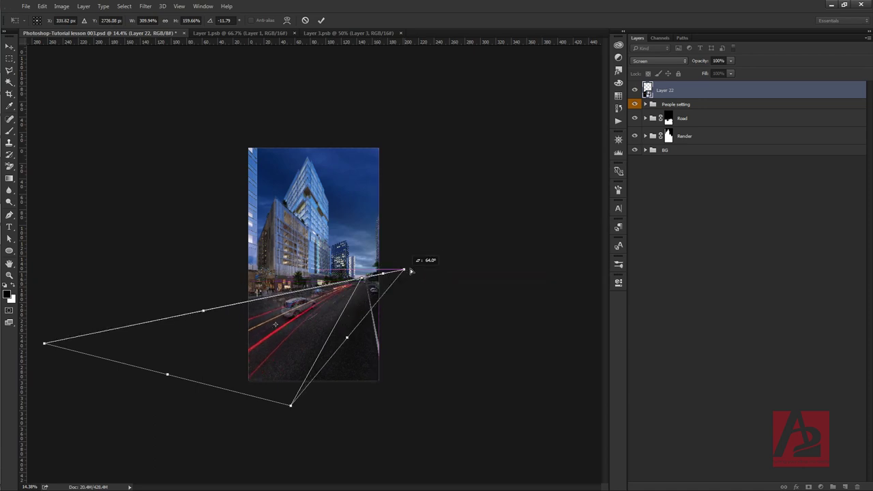
drag(410, 271, 369, 275)
drag(44, 348, 44, 321)
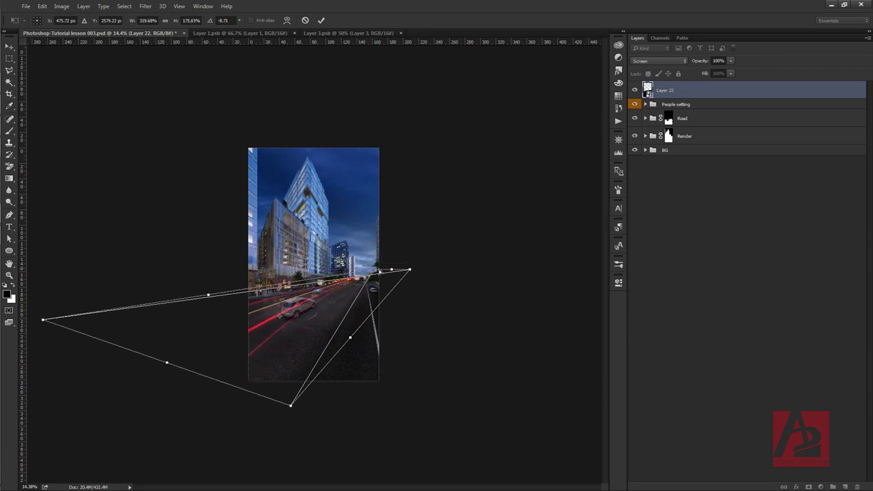
drag(374, 271, 406, 274)
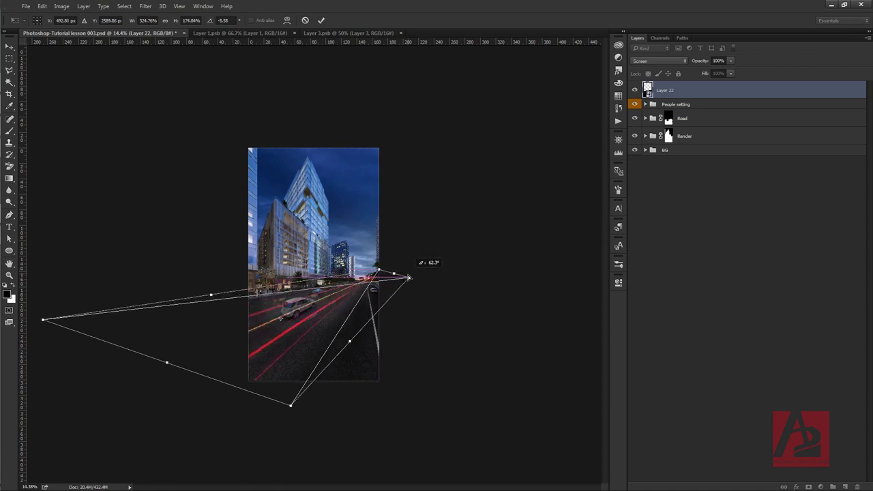
drag(406, 275, 379, 274)
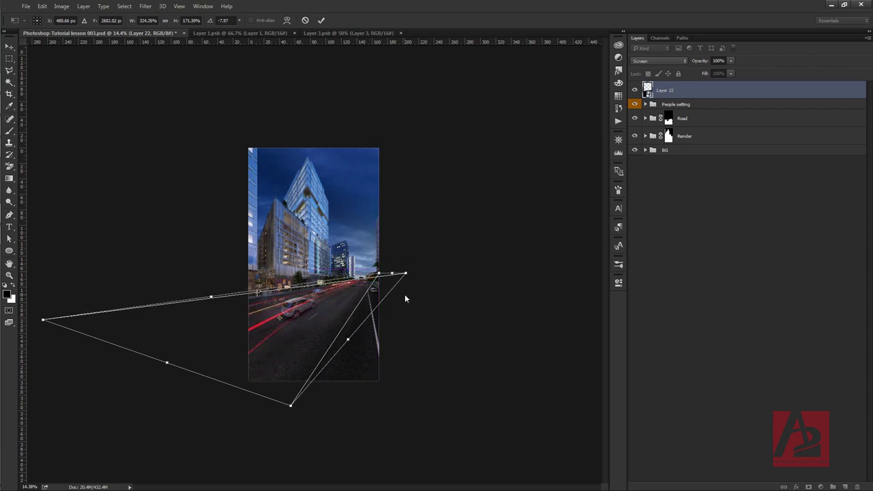
key(Return)
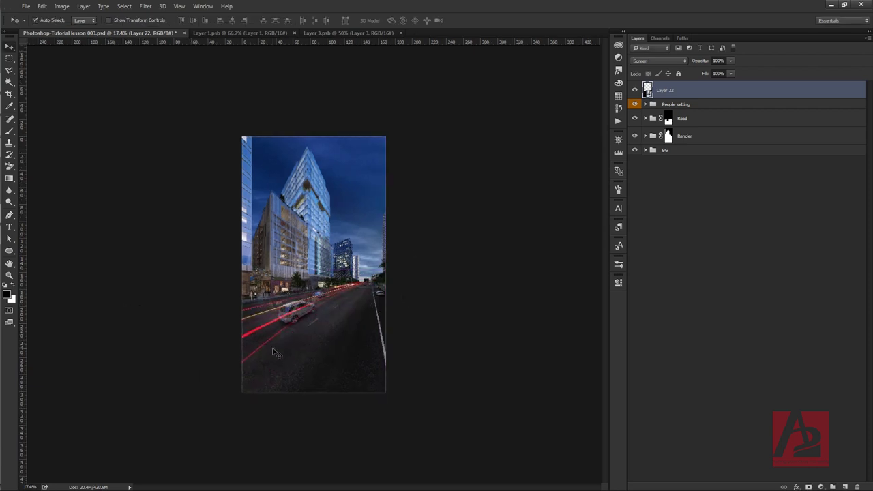
Nudge the light-trail layer slightly sideways.
scroll(294, 344, up, 2)
scroll(273, 351, up, 1)
drag(410, 285, 429, 284)
scroll(238, 339, down, 2)
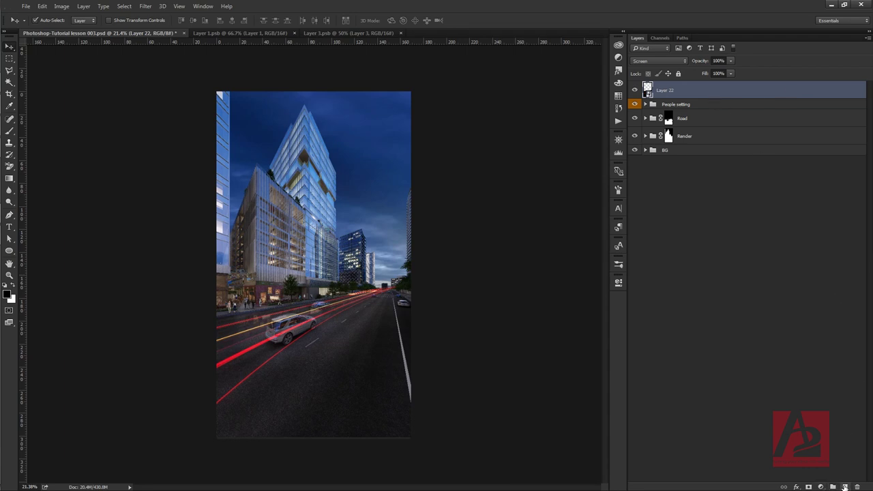
Mask Layer 22 with a black gradient that dims the lower-left streaks.
click(808, 486)
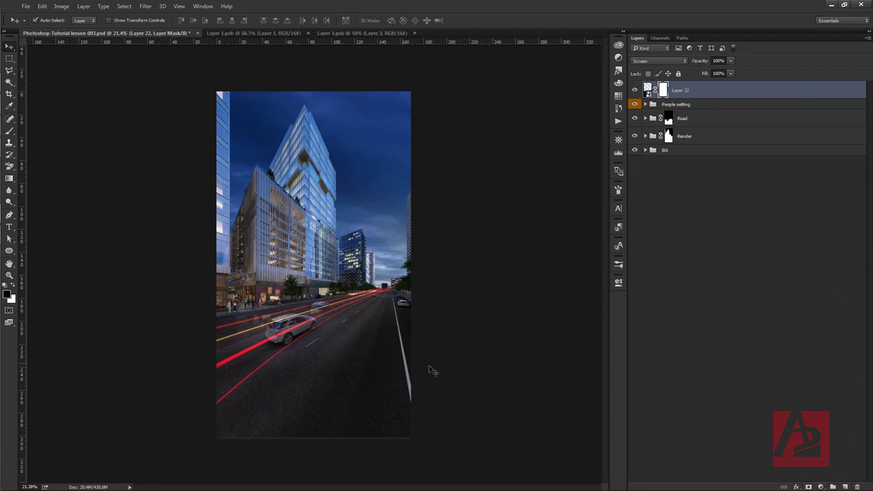
click(10, 179)
click(8, 295)
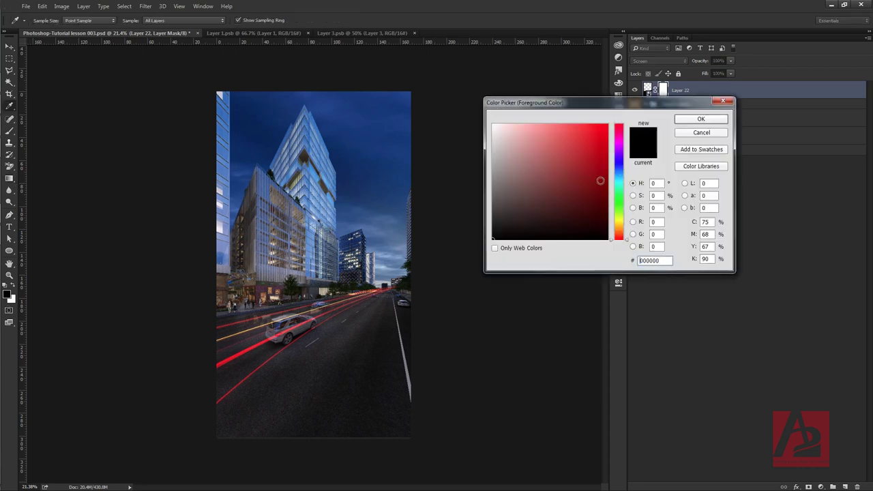
click(709, 121)
drag(379, 290, 383, 287)
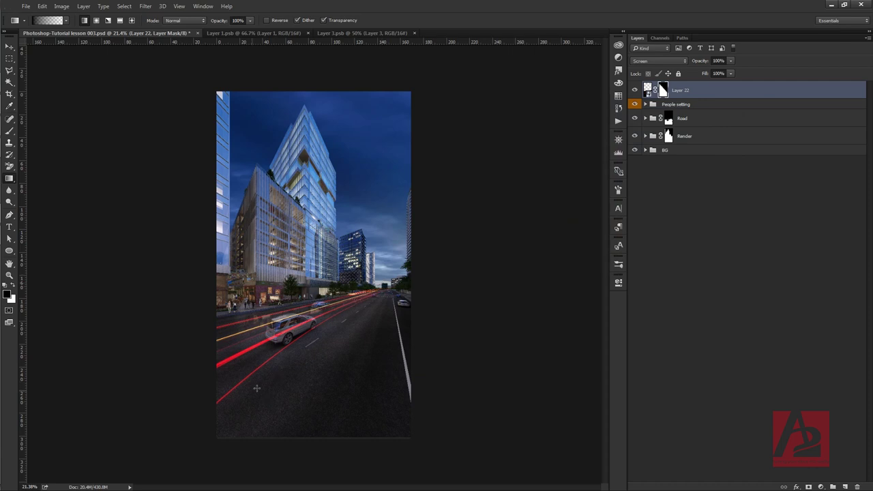
drag(270, 333, 270, 334)
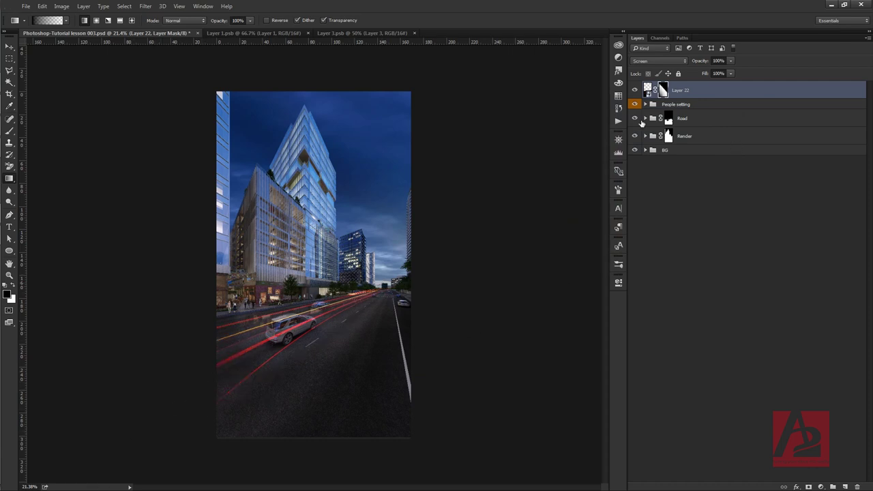
Add a Hue/Saturation adjustment layer above Layer 22.
click(648, 90)
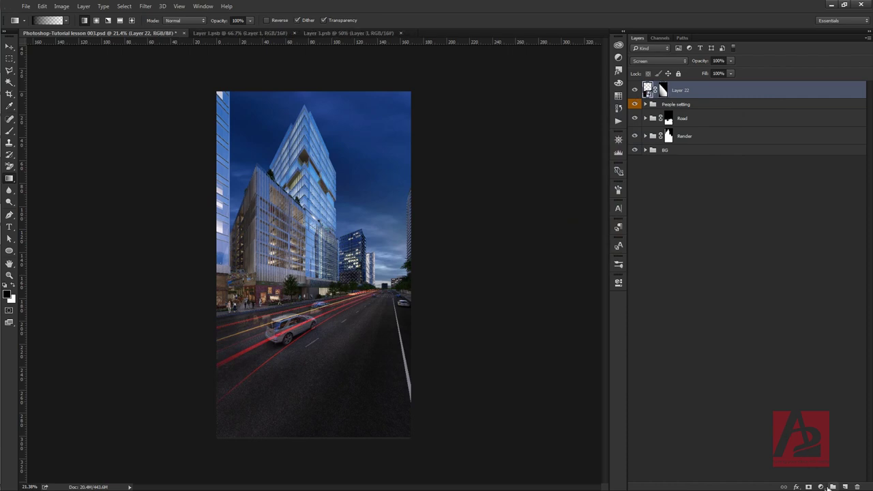
click(820, 487)
click(796, 375)
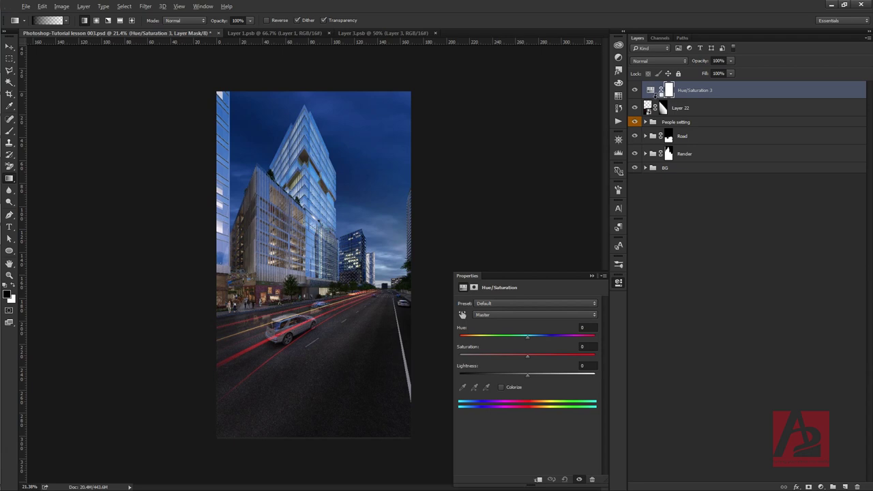
Clip Hue/Saturation 3 to Layer 22 and set its Yellows to Hue -38, Saturation +56.
alt+click(656, 99)
click(522, 315)
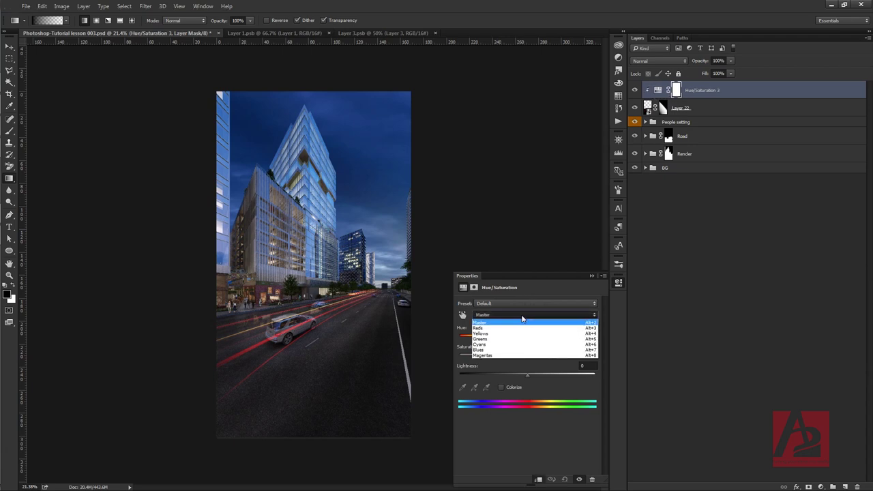
click(506, 334)
mouse_move(529, 336)
mouse_down()
mouse_move(500, 334)
mouse_move(555, 361)
mouse_up()
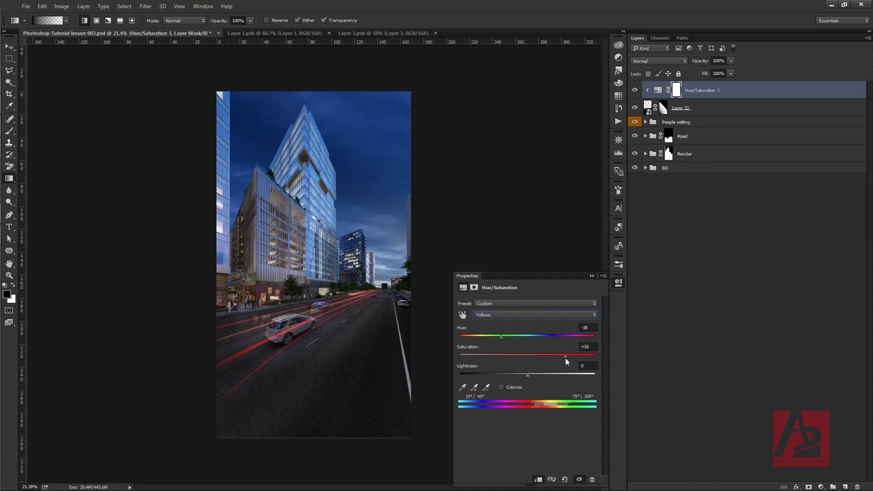
Close the adjustment properties and select Layer 22 with the Move tool.
click(740, 239)
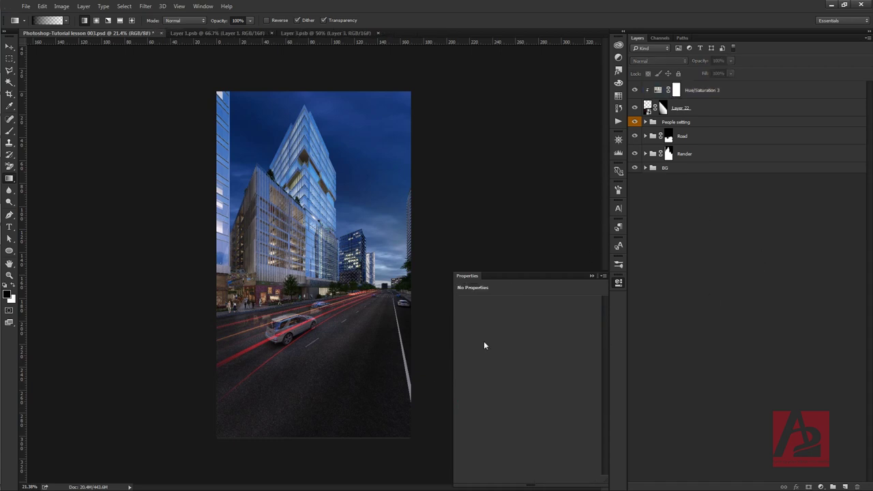
click(592, 276)
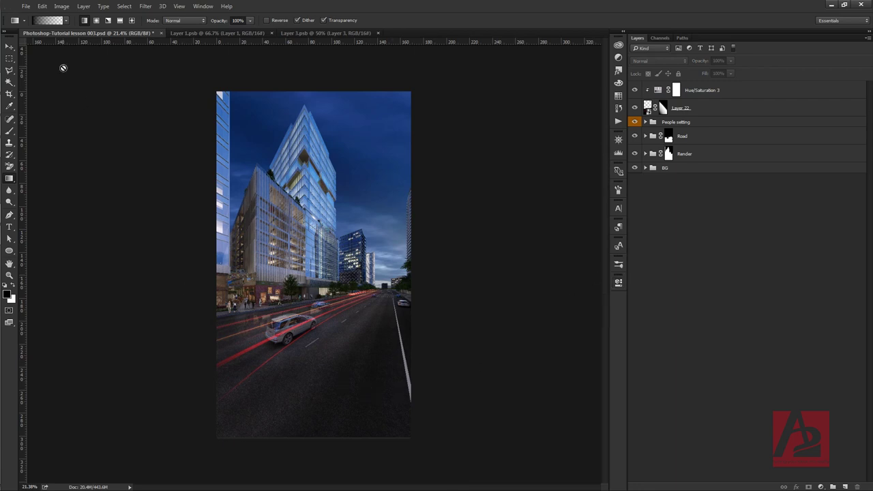
click(9, 46)
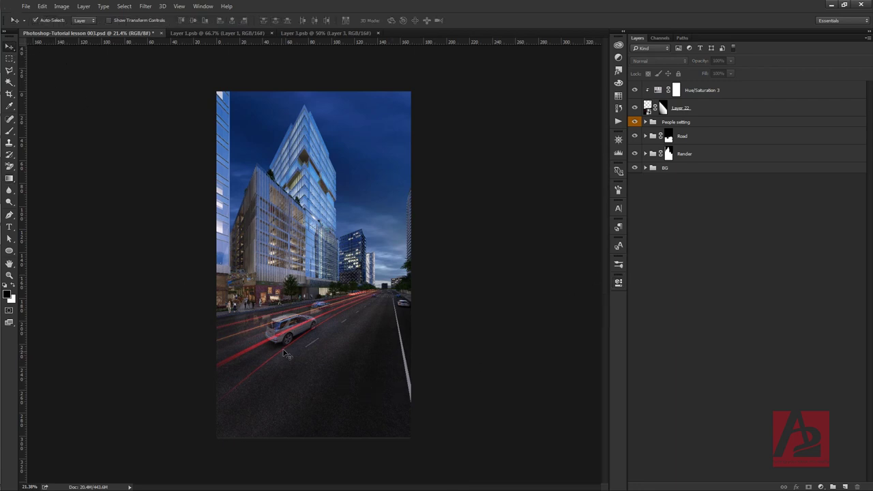
drag(273, 345, 264, 335)
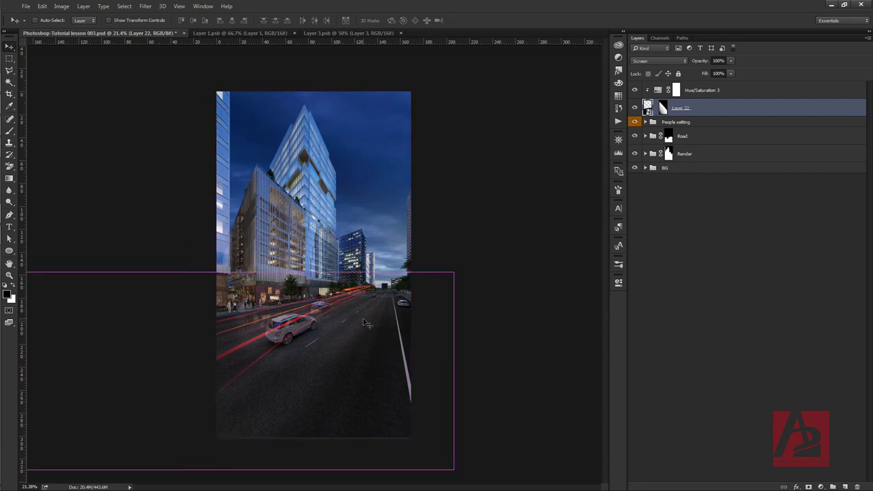
Distort Layer 22's top edge further toward the horizon.
key(ctrl+t)
right_click(355, 294)
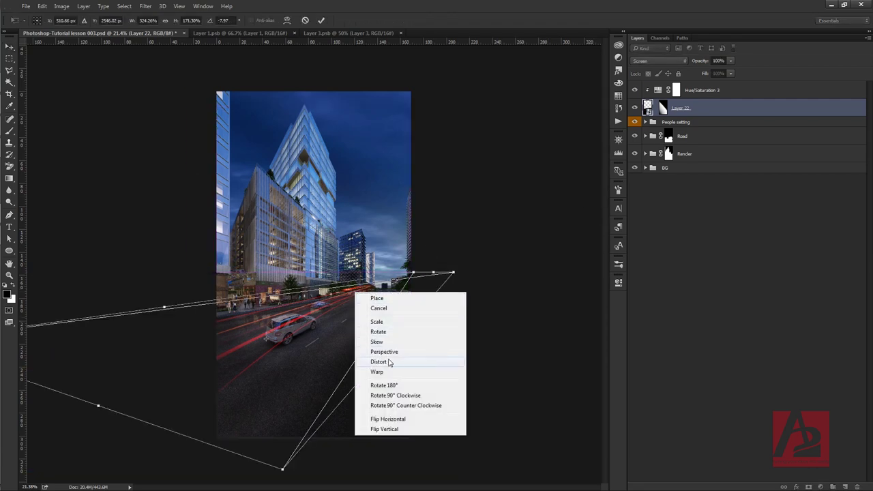
click(389, 362)
drag(433, 273, 444, 278)
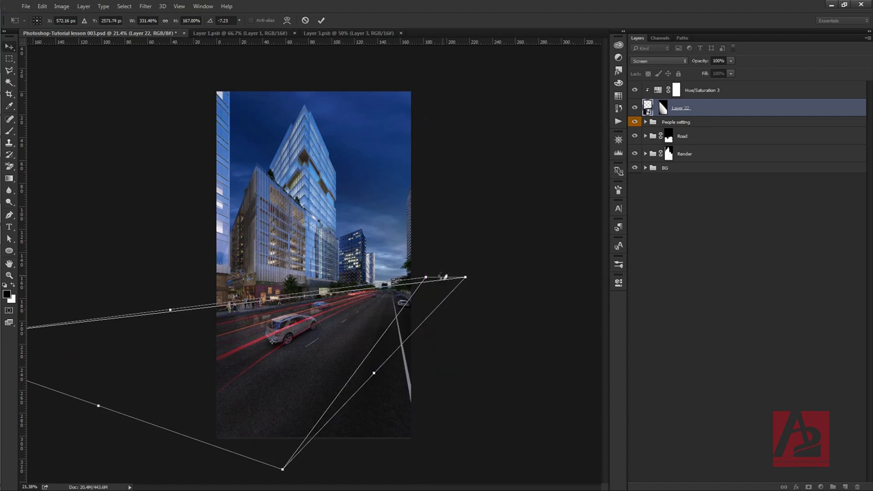
key(Return)
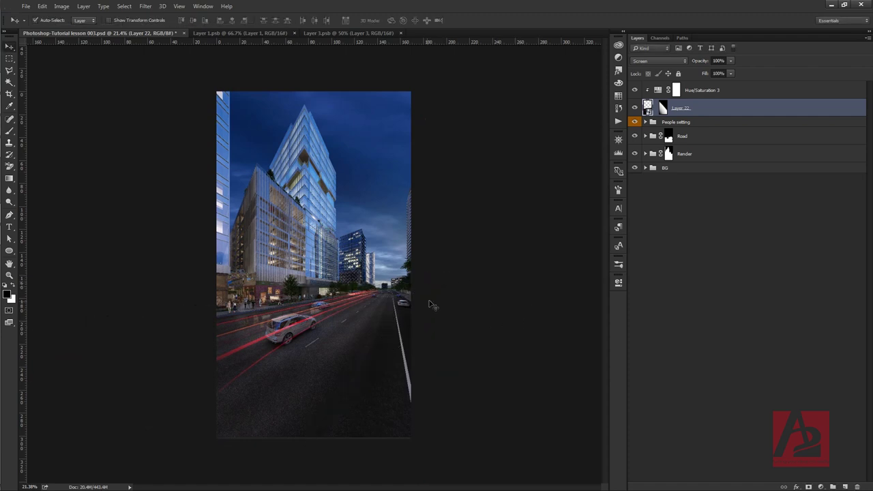
Group Layer 22 and Hue/Saturation 3 into a new group named Lightcar.
click(655, 108)
shift+click(719, 92)
drag(722, 109, 833, 486)
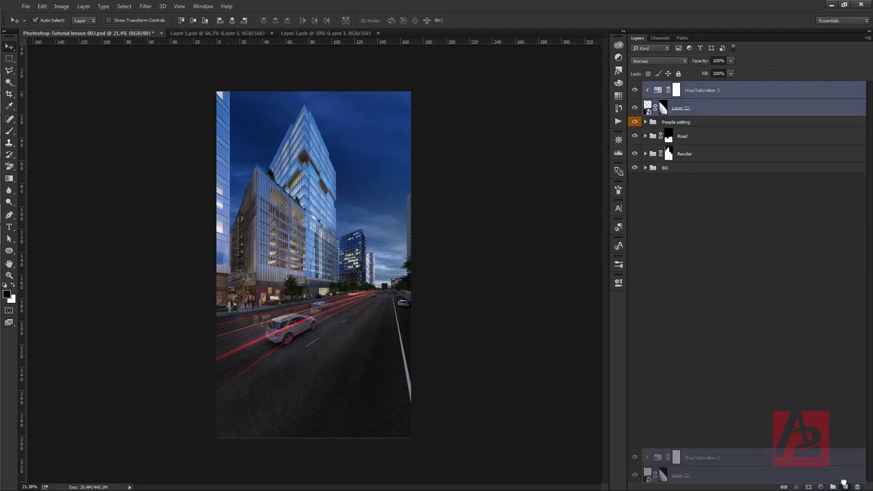
double_click(671, 86)
text(Lights)
key(Return)
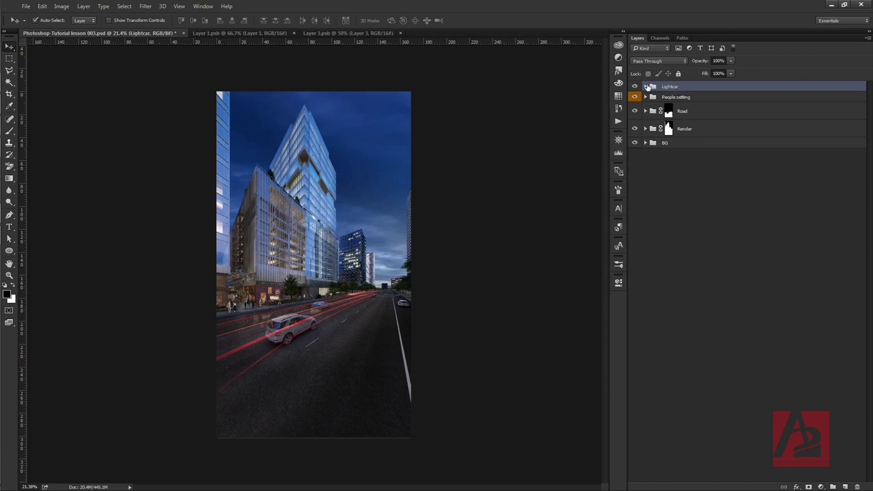
Duplicate Layer 22 and Hue/Saturation 3 inside Lightcar and select Layer 22 copy.
click(645, 87)
click(739, 114)
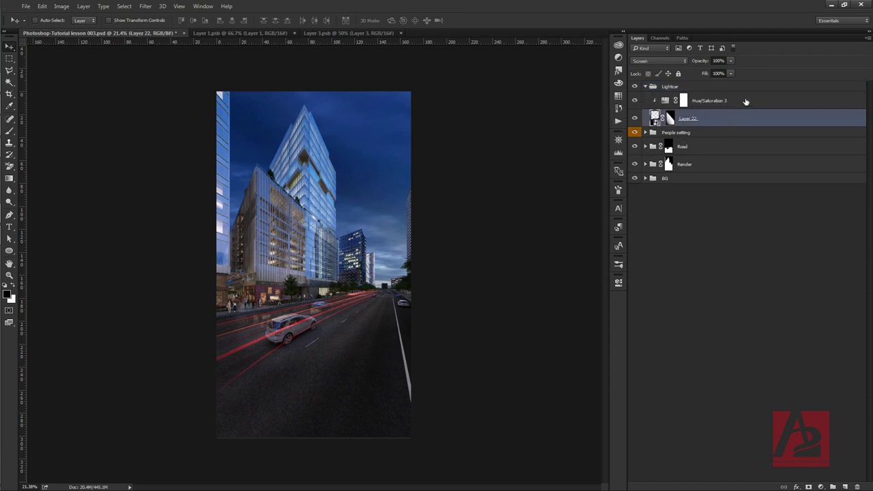
shift+click(745, 101)
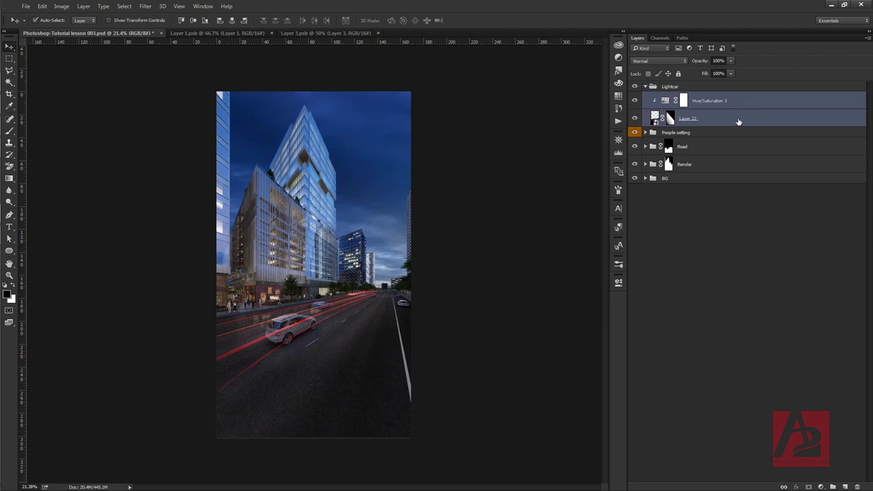
drag(738, 121, 846, 486)
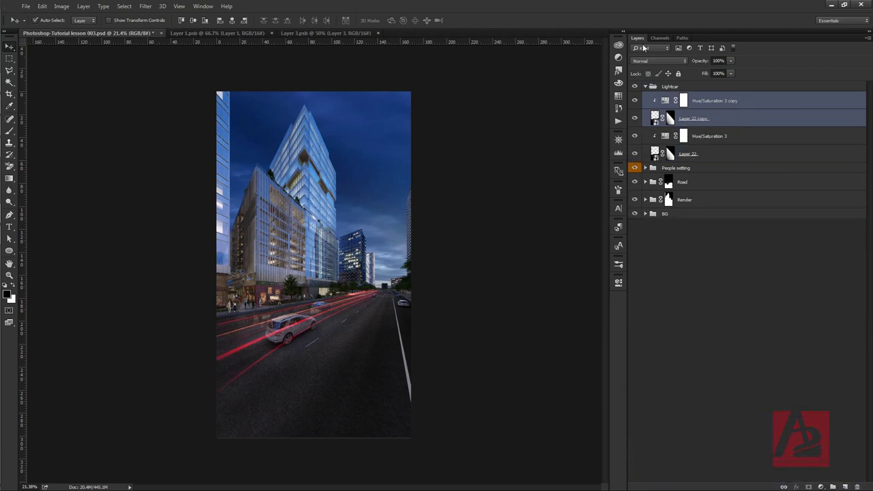
click(750, 314)
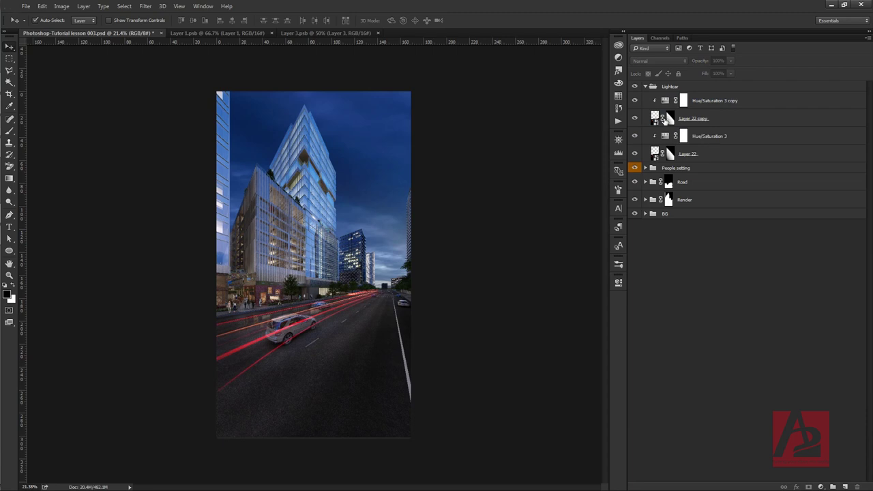
click(656, 123)
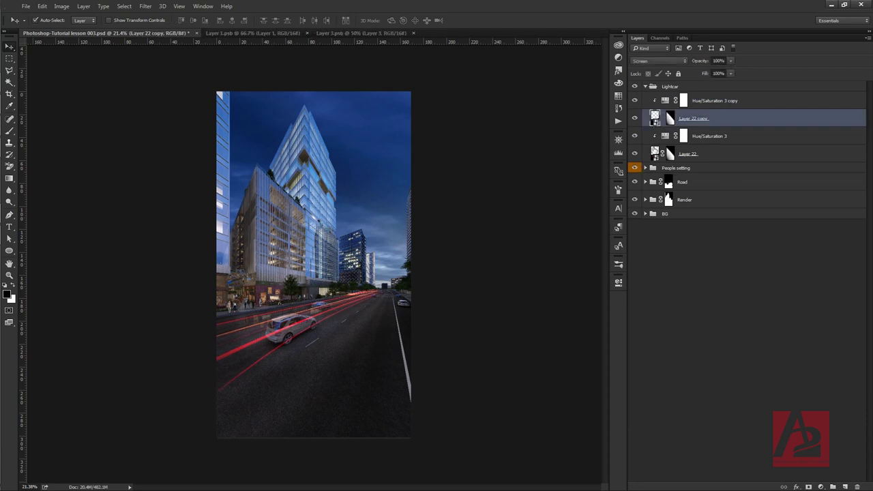
Move Layer 22 copy down-right and distort its corners along the road's right lanes.
key(ctrl+t)
drag(229, 370, 308, 399)
right_click(407, 340)
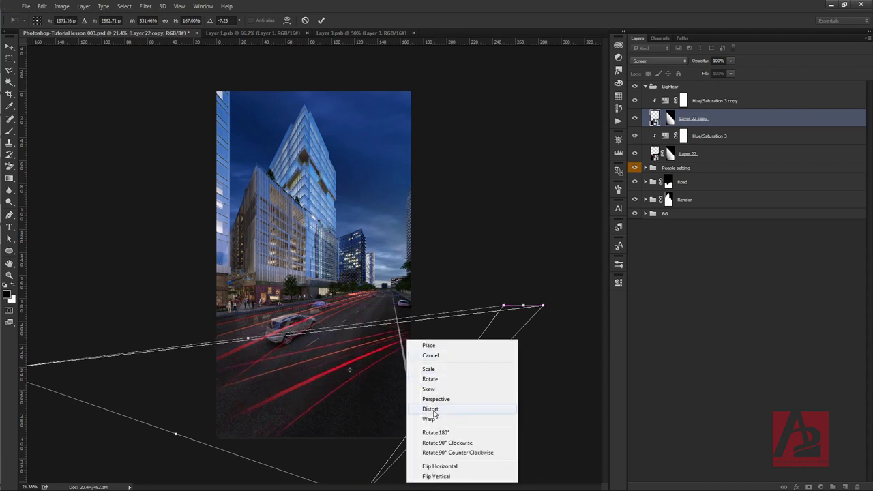
click(437, 410)
mouse_move(523, 306)
mouse_down()
mouse_move(440, 255)
mouse_move(420, 257)
mouse_move(413, 270)
mouse_move(422, 277)
mouse_up()
drag(421, 276, 437, 273)
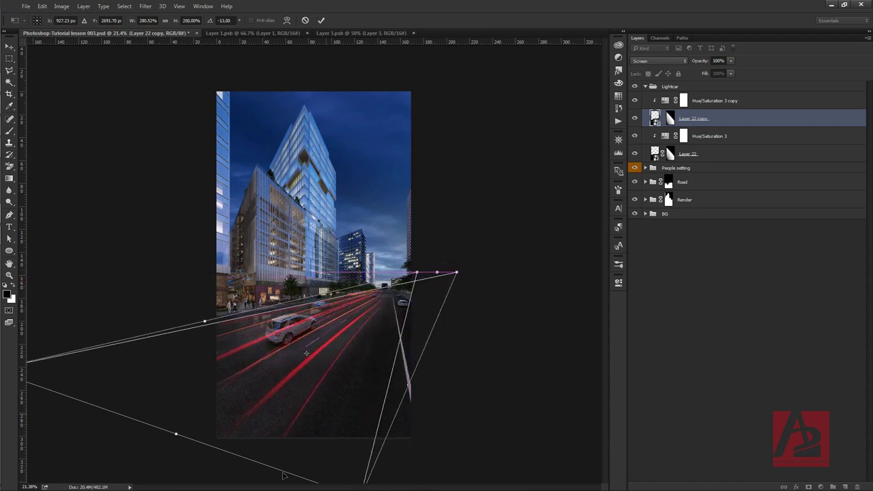
drag(176, 438, 255, 452)
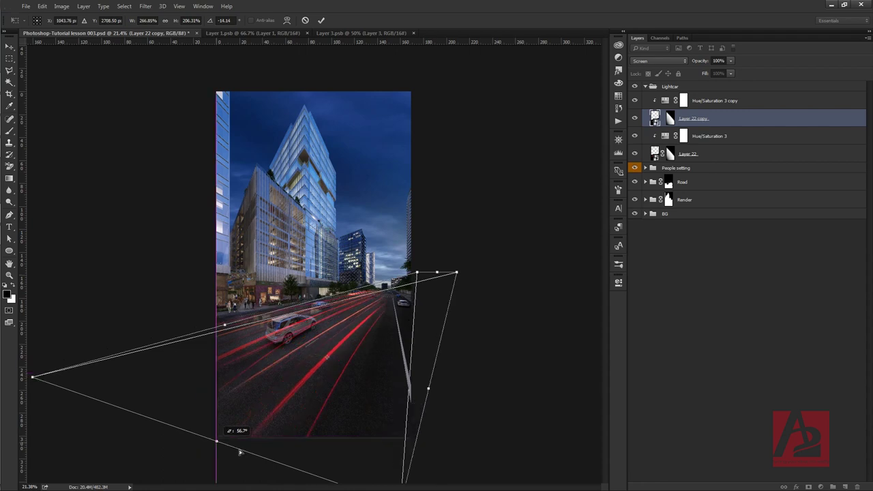
mouse_move(437, 272)
mouse_down()
mouse_move(431, 257)
mouse_move(440, 256)
mouse_up()
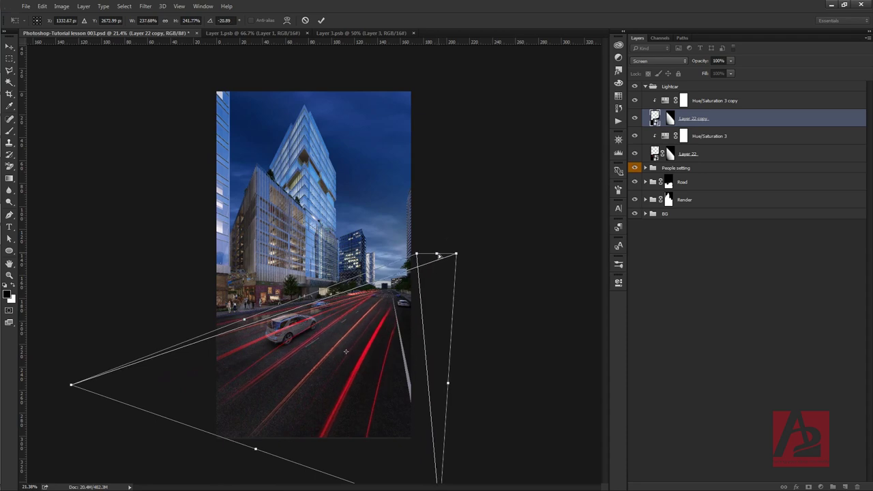
Refine the copy's distortion so its far end meets the horizon, then apply.
key(ctrl+minus)
key(ctrl+minus)
drag(163, 341, 176, 342)
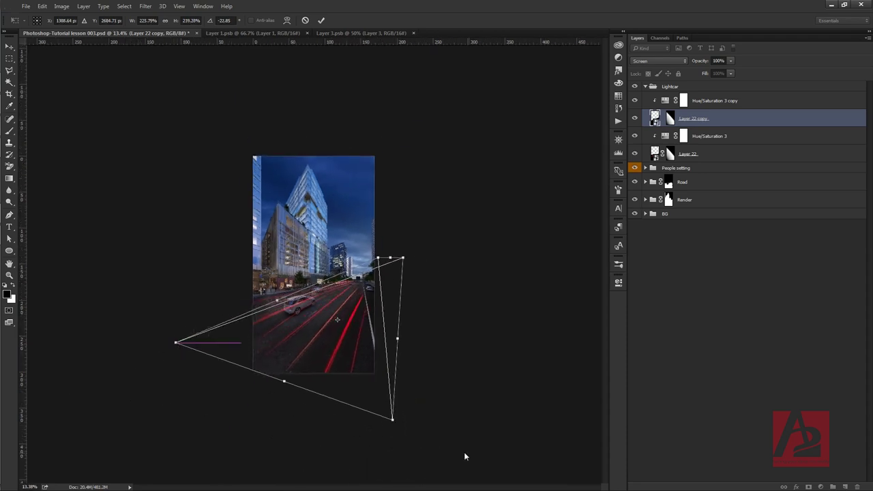
drag(395, 422, 393, 387)
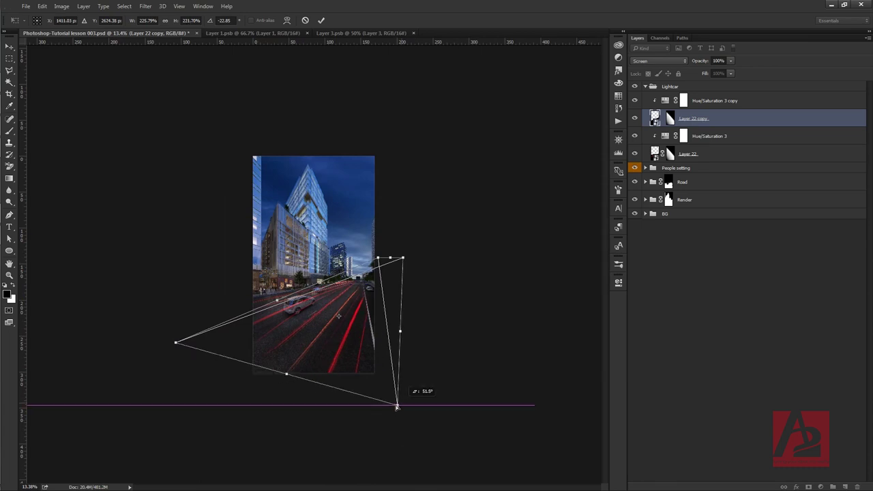
drag(393, 387, 397, 385)
drag(404, 260, 374, 266)
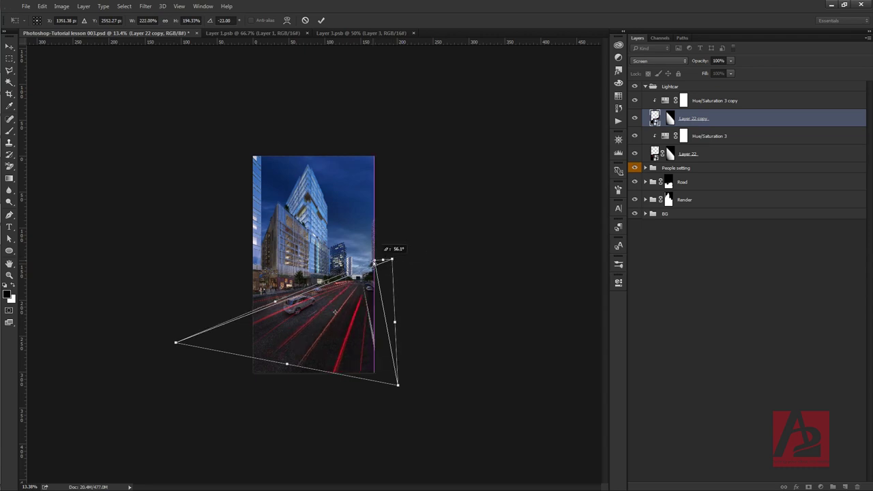
drag(371, 266, 382, 264)
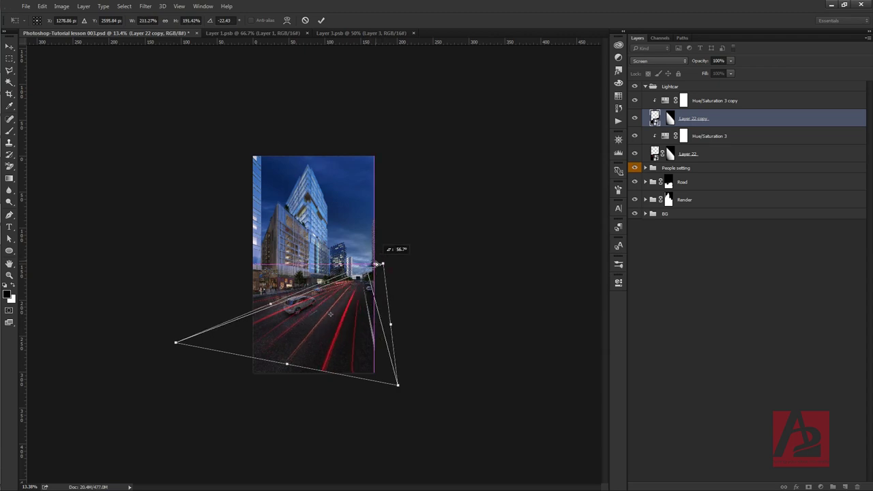
key(Return)
Zoom back in and switch to a full-screen view of the street.
key(ctrl+plus)
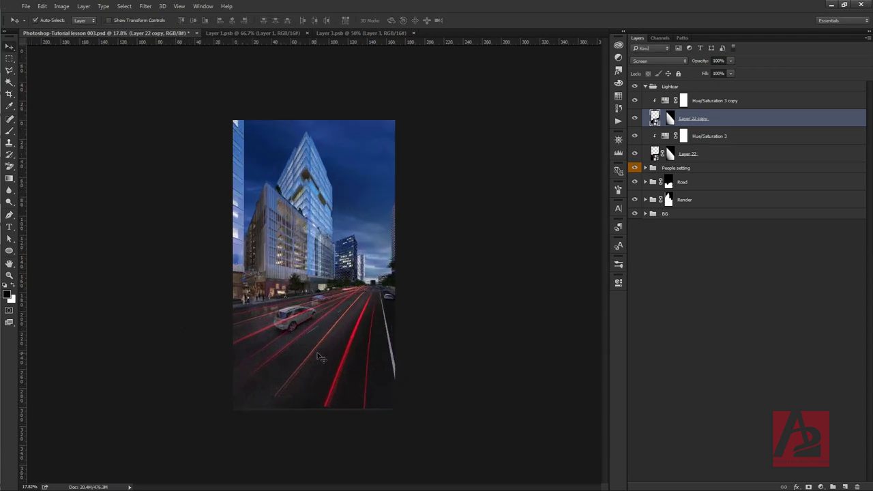
key(ctrl+plus)
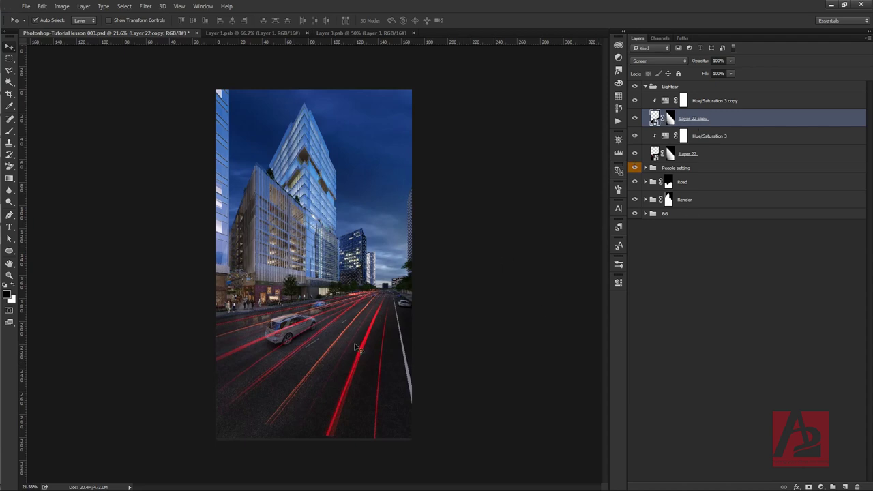
key(f)
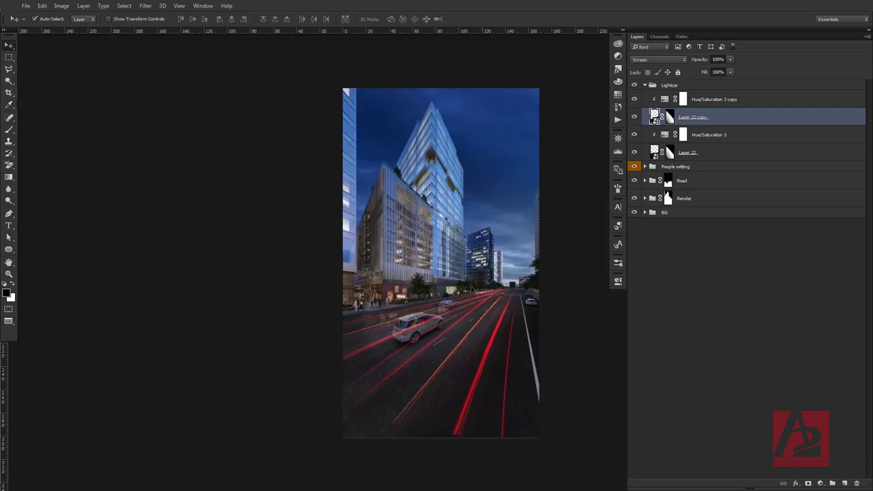
key(f)
key(f)
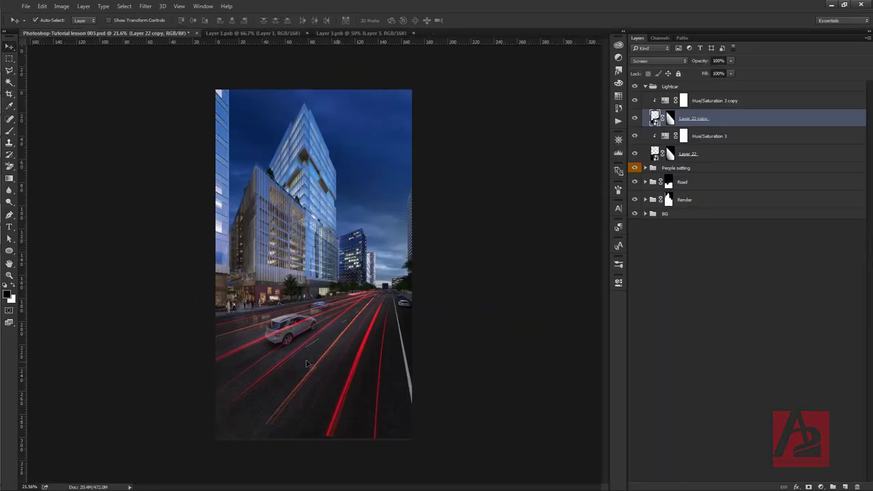
click(9, 179)
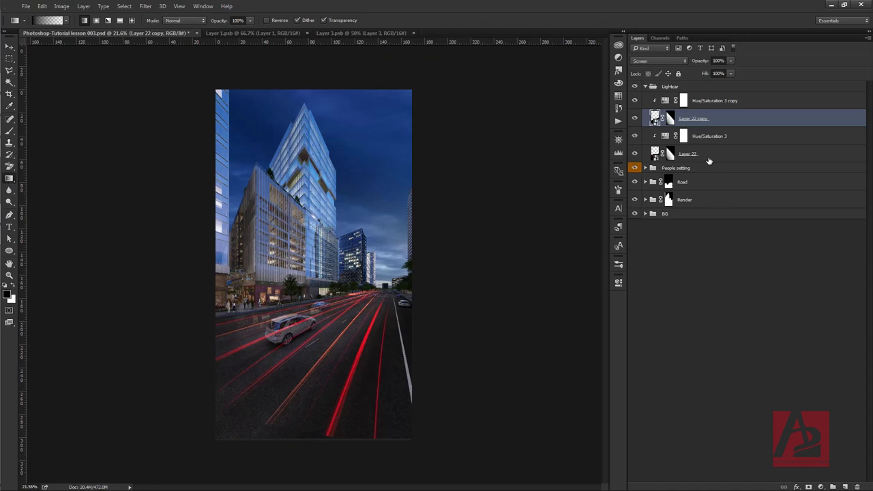
Fade the near ends of Layer 22 copy with a gradient on its mask.
click(670, 119)
drag(327, 372, 345, 466)
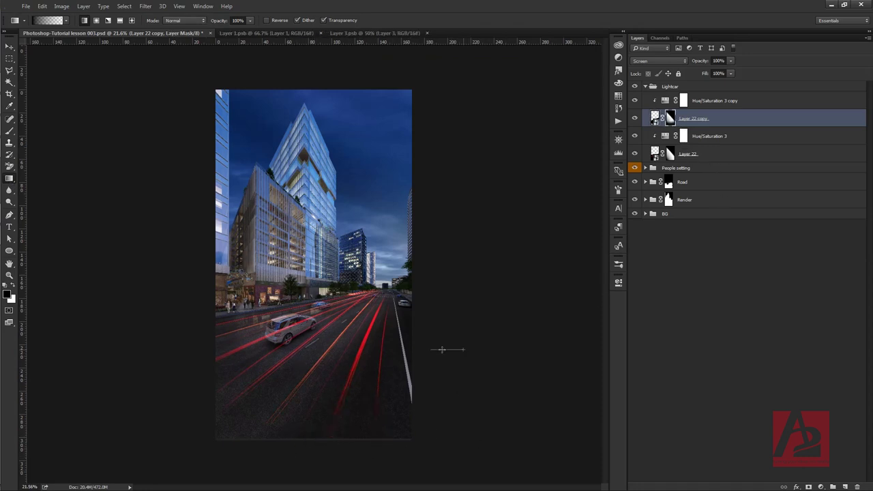
click(654, 118)
Skew the copied trails' far end toward the horizon and apply the transform.
key(ctrl+t)
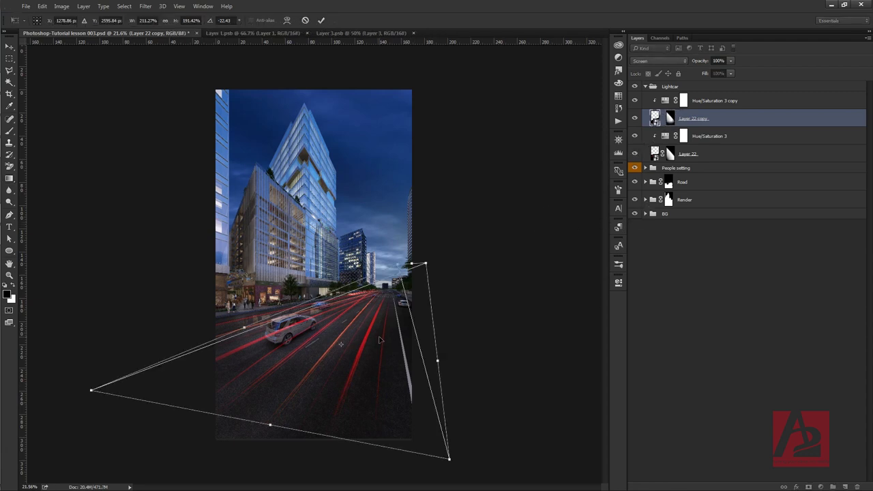
right_click(380, 338)
click(402, 387)
drag(411, 264, 408, 268)
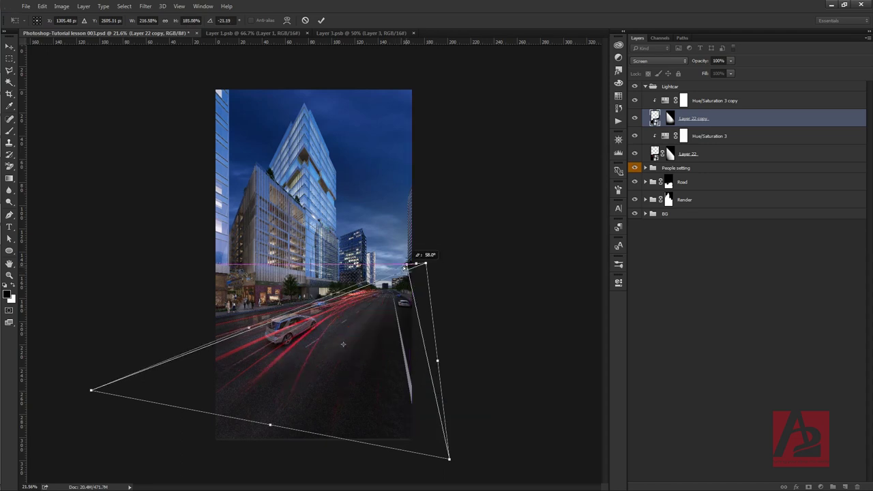
mouse_move(408, 268)
mouse_down()
mouse_move(415, 263)
mouse_move(406, 267)
mouse_up()
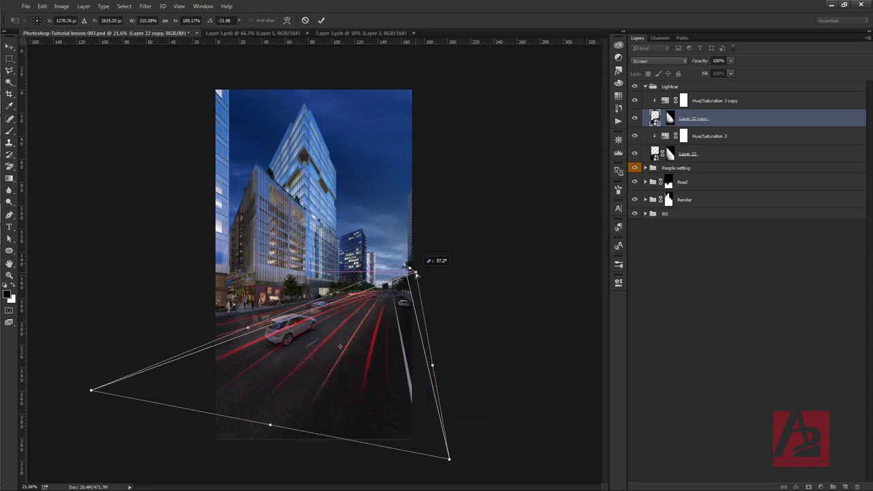
drag(406, 266, 411, 271)
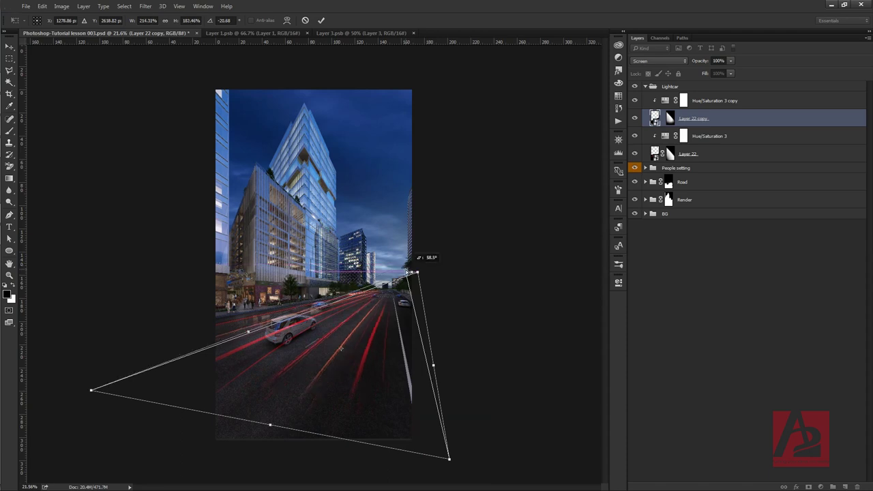
key(g)
key(Return)
click(695, 86)
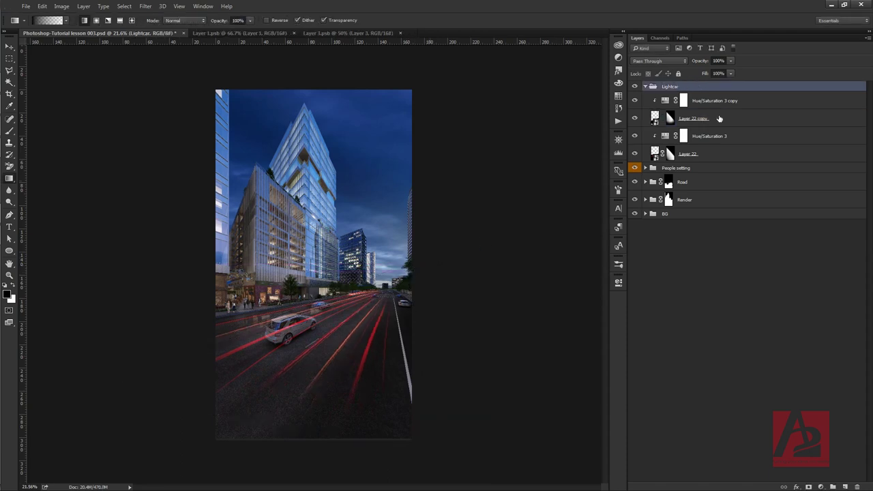
Lower the Lightcar group's opacity to 74% and toggle its visibility to compare.
mouse_move(731, 60)
mouse_down()
mouse_move(731, 73)
mouse_move(720, 69)
mouse_up()
ctrl+click(645, 88)
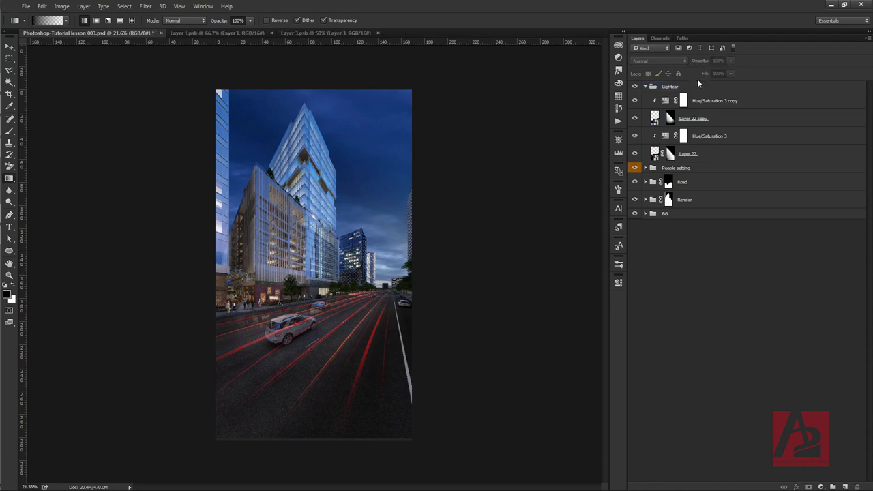
click(645, 87)
click(635, 87)
click(635, 87)
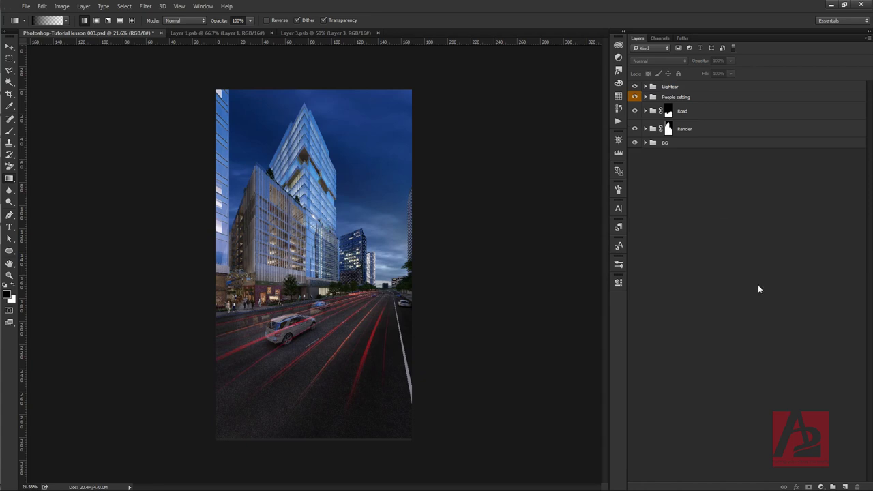
Review the Lightcar group's layers and switch to the Layer 3.psb red lens-flare document.
click(685, 87)
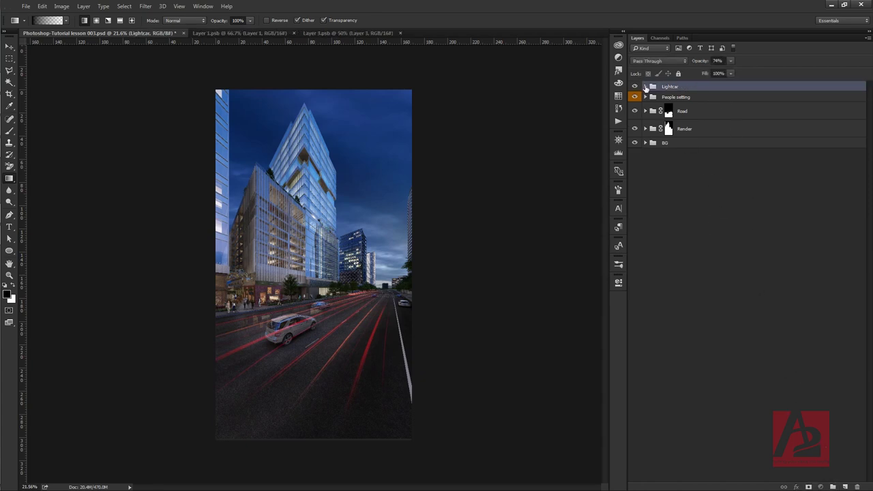
click(645, 87)
click(718, 101)
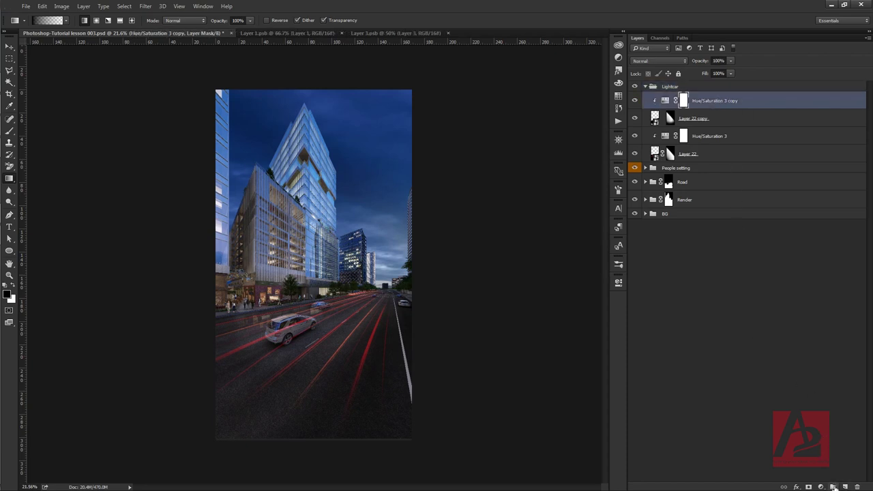
click(645, 86)
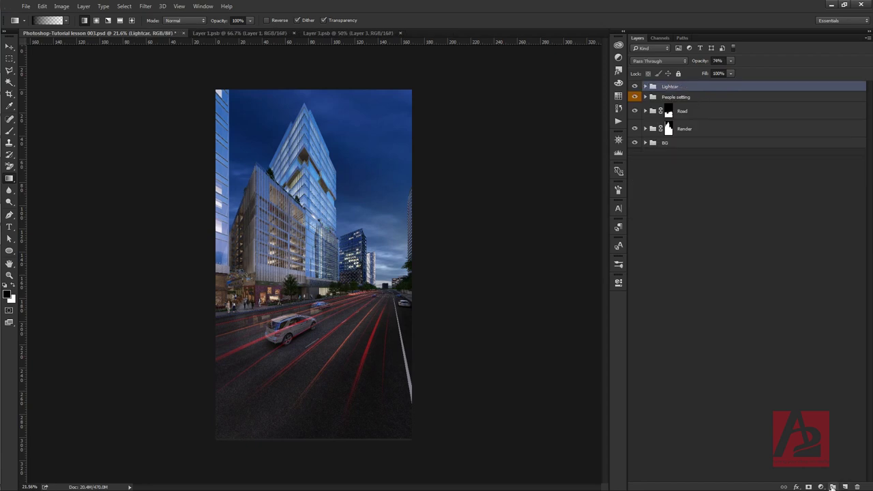
click(357, 33)
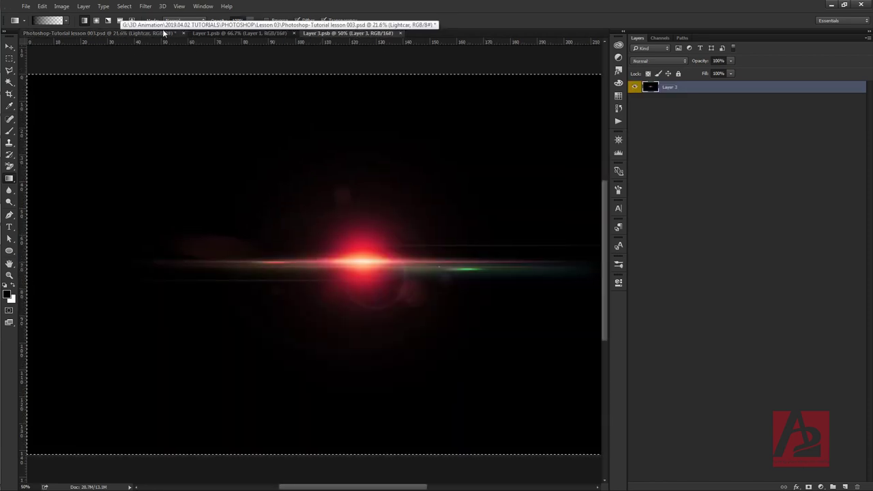
Paste the red lens flare onto new Layer 23 in the street render, blended in Screen.
click(136, 33)
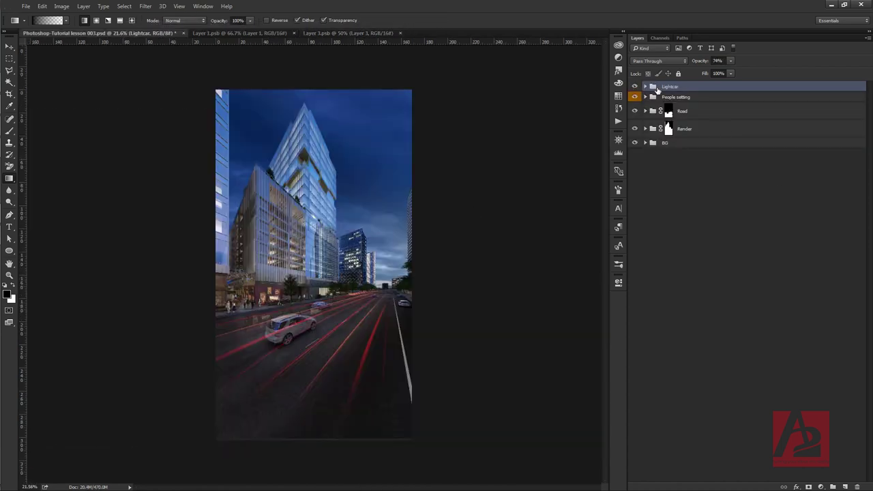
click(845, 486)
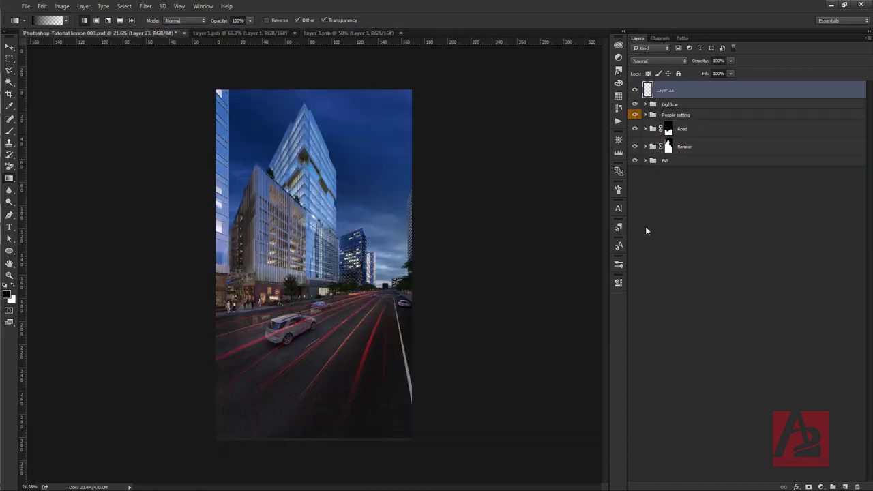
key(ctrl+v)
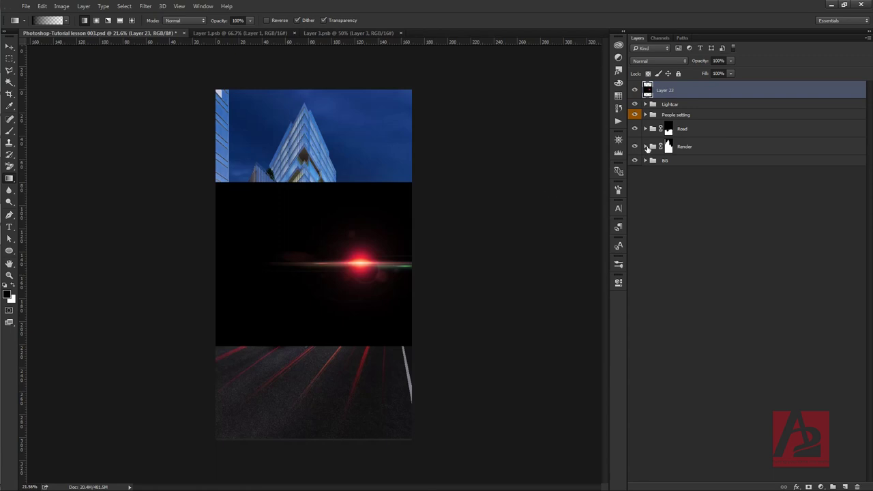
click(668, 61)
click(656, 126)
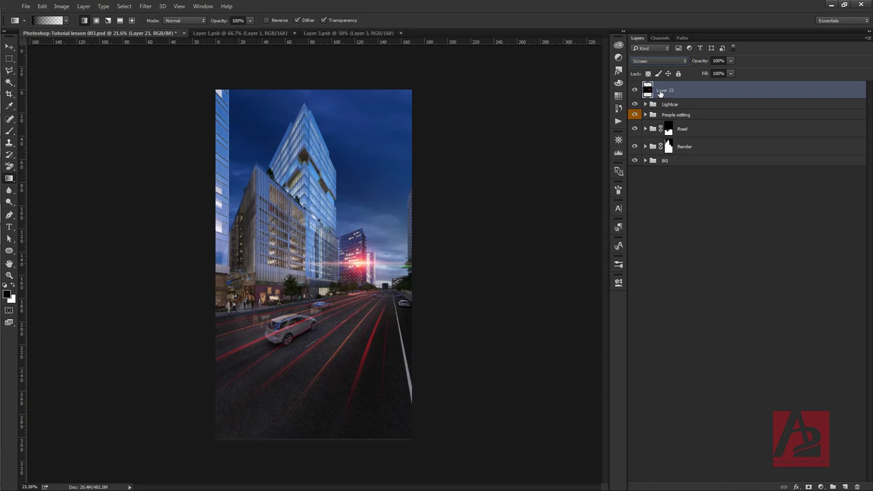
Shrink the flare to about 40% and move it onto the near car's tail light.
key(ctrl+t)
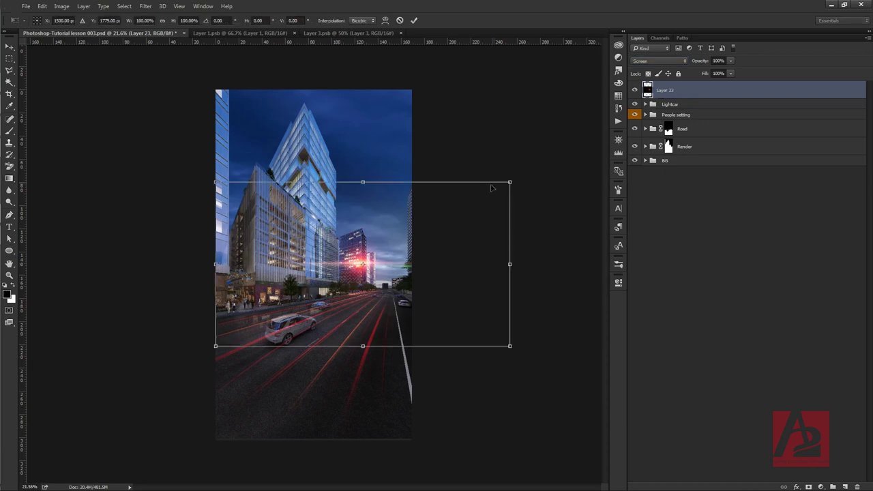
drag(509, 182, 421, 232)
key(Return)
key(g)
scroll(382, 259, up, 3)
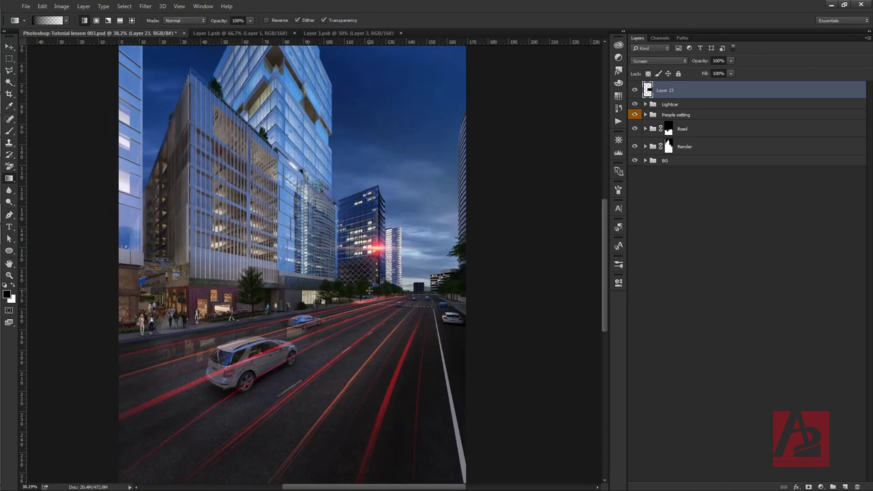
key(v)
drag(379, 252, 227, 376)
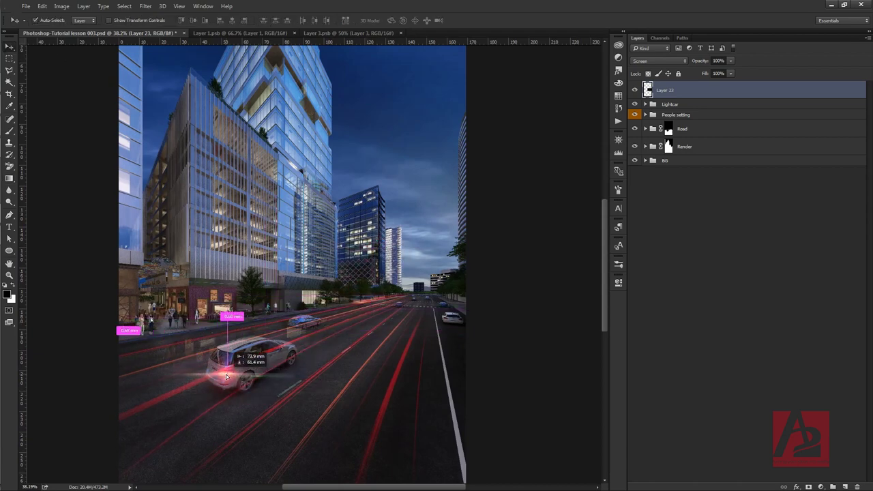
drag(226, 376, 227, 373)
Scale the tail-light flare down to about half size again.
key(ctrl+t)
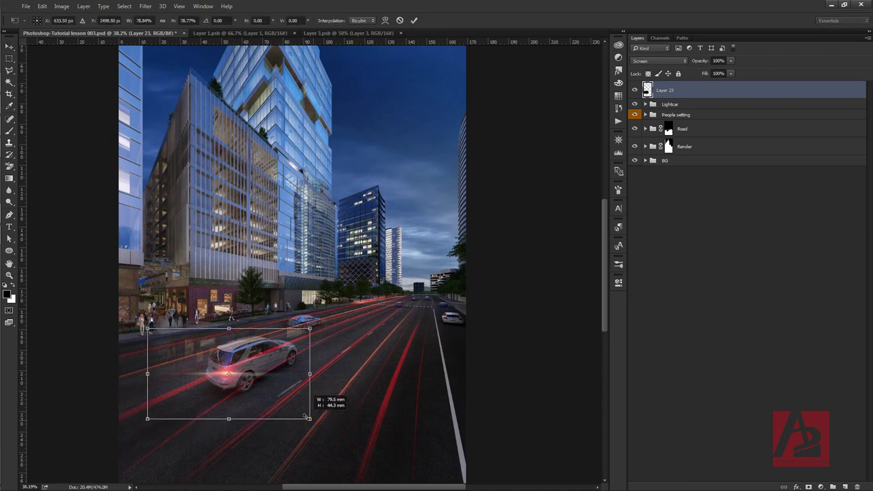
drag(330, 430, 283, 404)
key(Return)
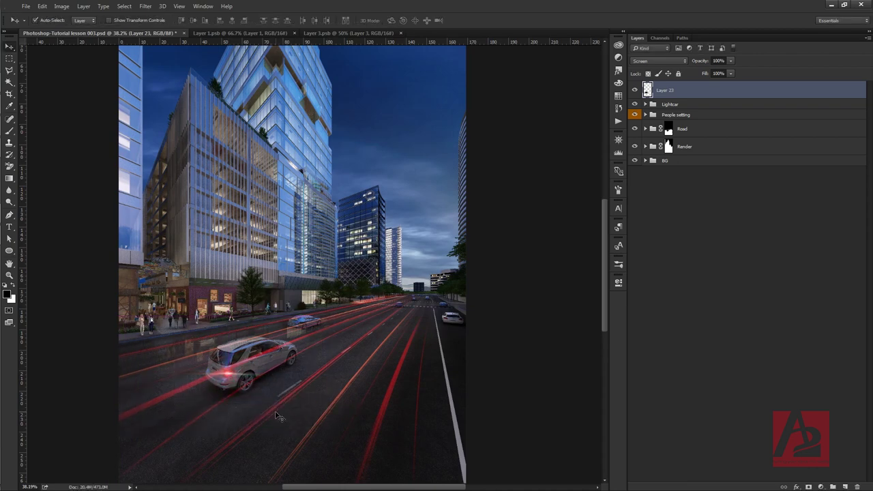
scroll(220, 395, up, 4)
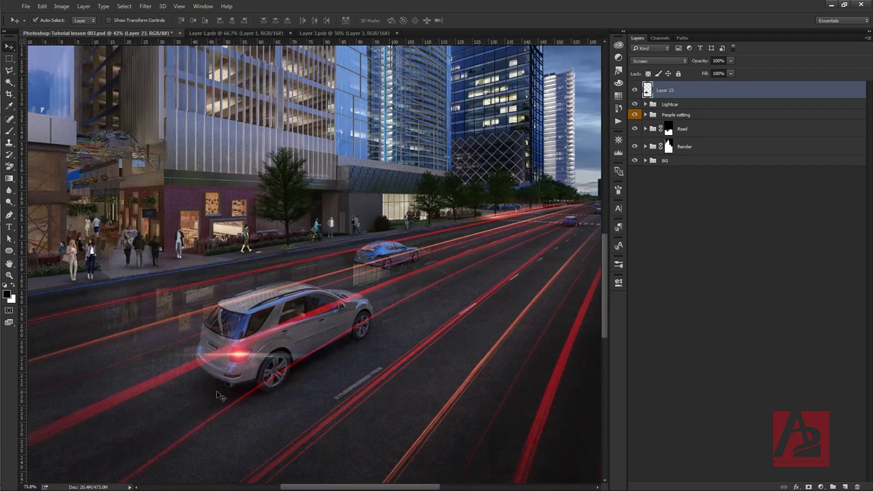
scroll(220, 395, up, 1)
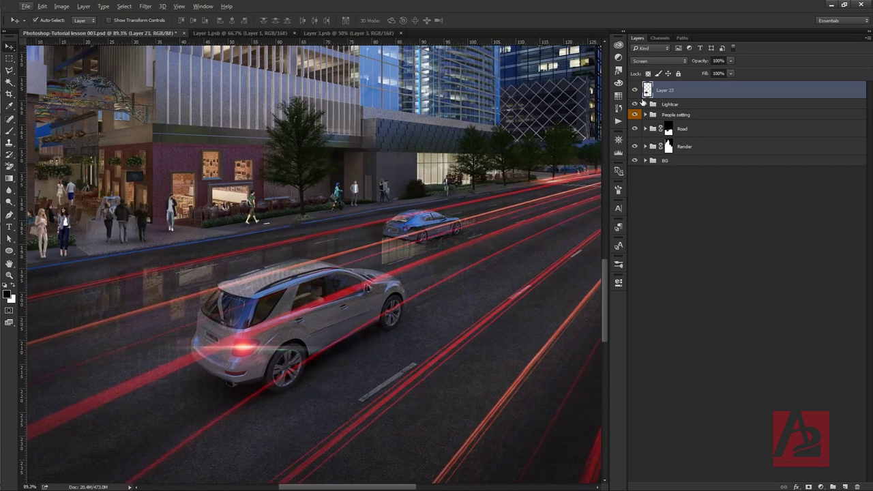
Add a layer mask to Layer 23, set a size-66 brush, and duplicate the flare layer.
click(807, 487)
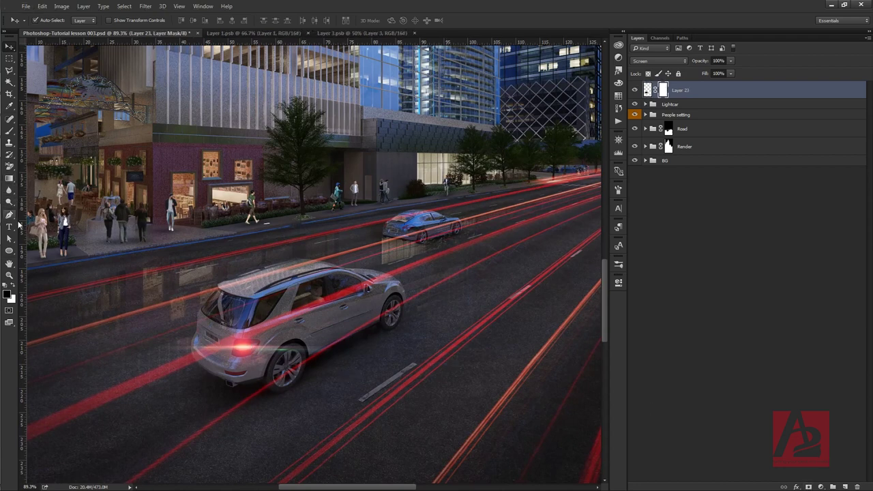
click(9, 131)
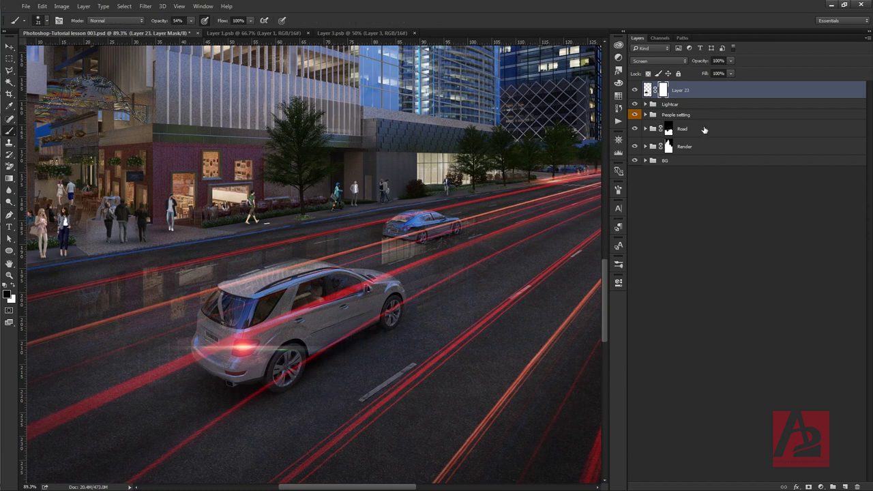
alt+right_click(169, 260)
click(648, 90)
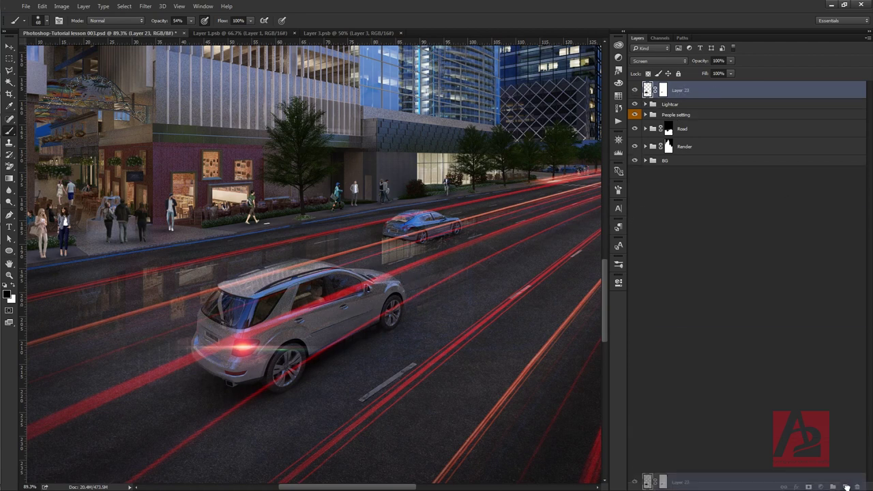
drag(845, 484, 846, 484)
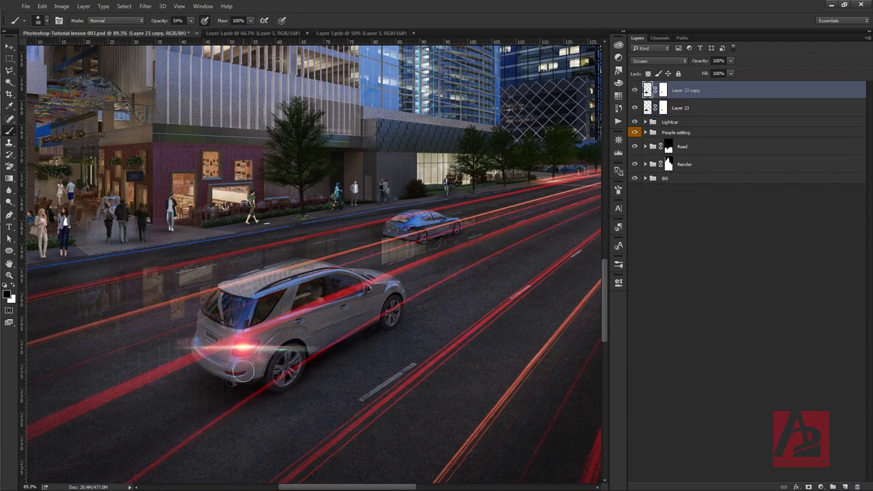
Move the copied red flare onto the near car's other tail light.
click(10, 46)
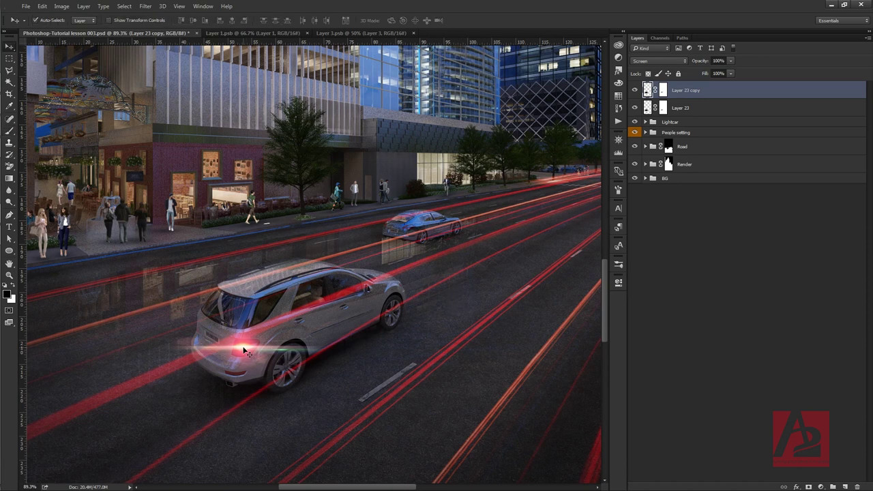
drag(243, 350, 196, 327)
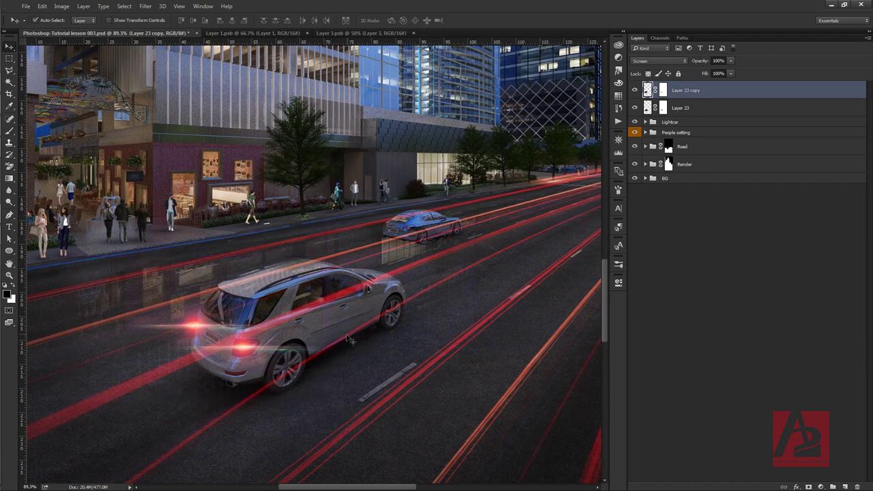
key(alt)
click(196, 325)
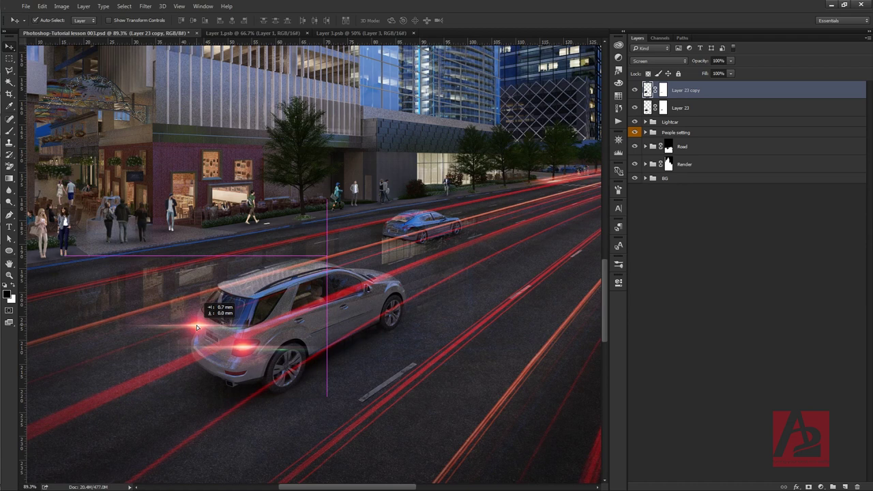
drag(200, 328, 268, 301)
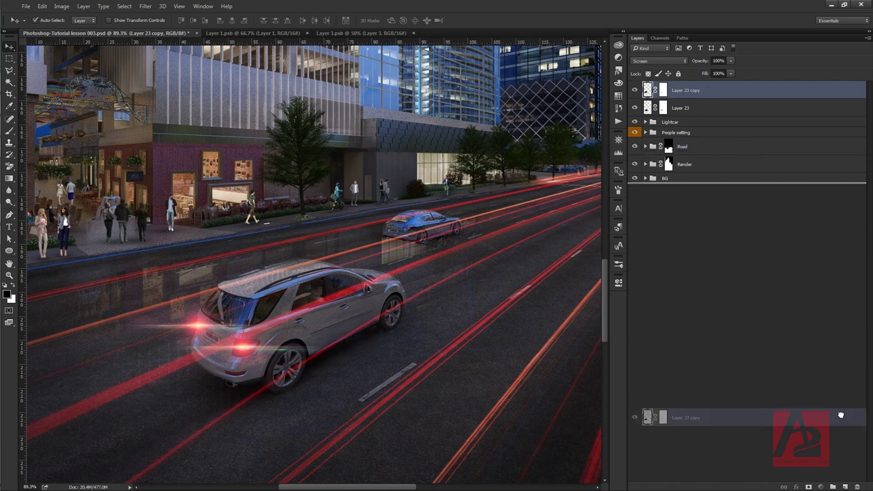
Duplicate the flare, then shrink and place the copy on the farther car's tail light.
drag(705, 92, 844, 487)
key(ctrl+t)
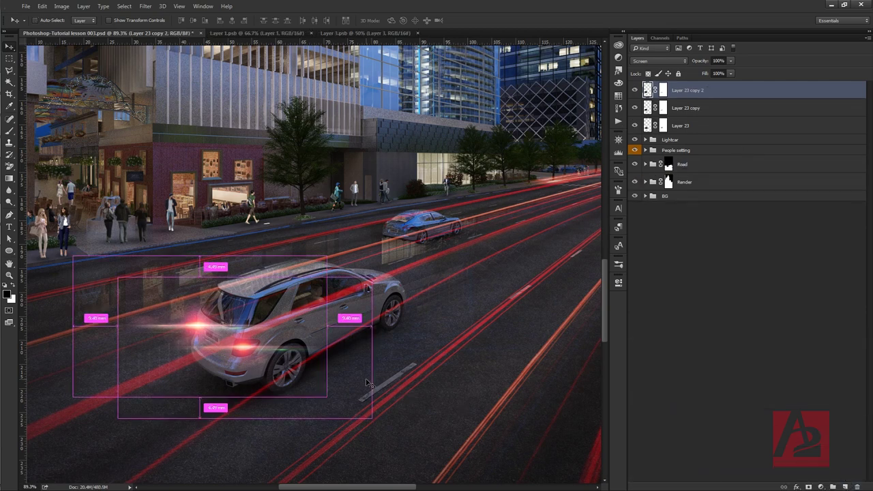
drag(208, 325, 418, 231)
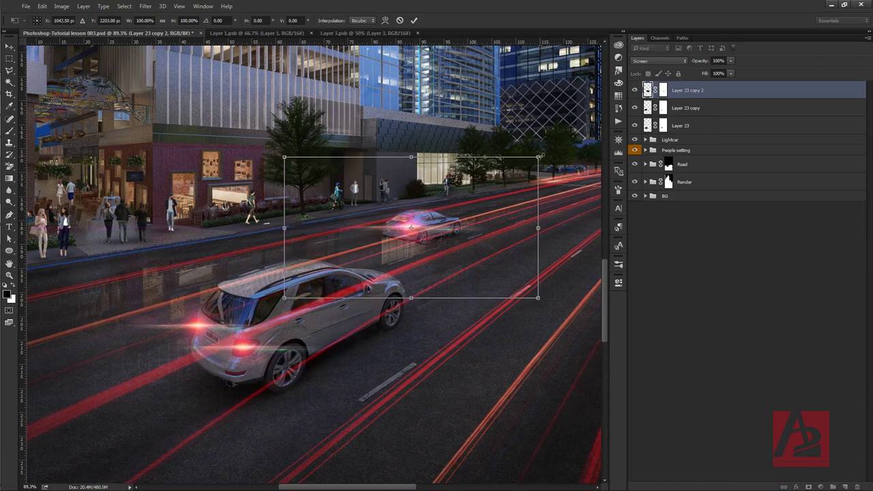
drag(539, 161, 509, 170)
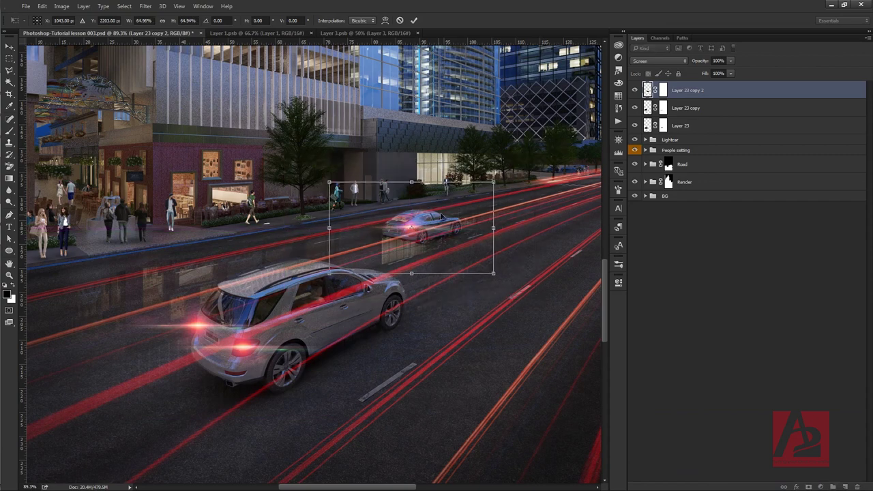
key(Return)
scroll(469, 204, up, 2)
scroll(457, 206, up, 3)
scroll(439, 209, up, 3)
scroll(422, 211, up, 2)
Add a smaller flare copy on the far car's other tail light.
drag(419, 212, 334, 208)
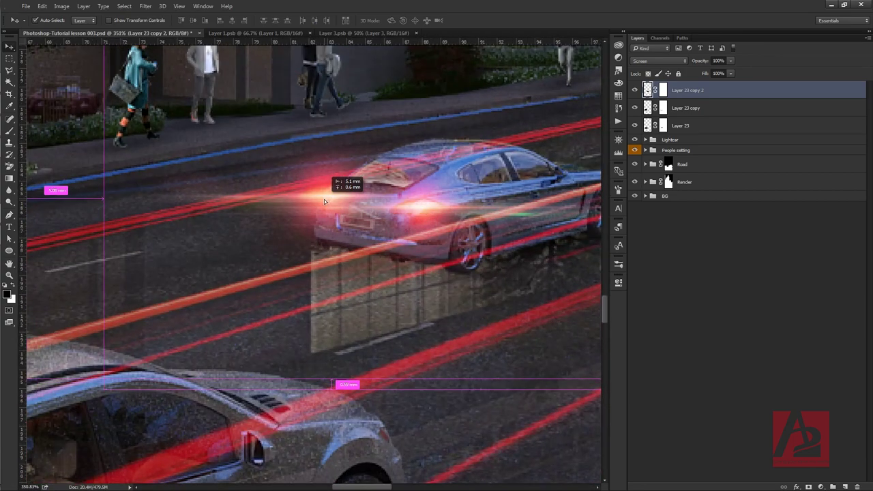
key(ctrl+t)
scroll(409, 174, down, 1)
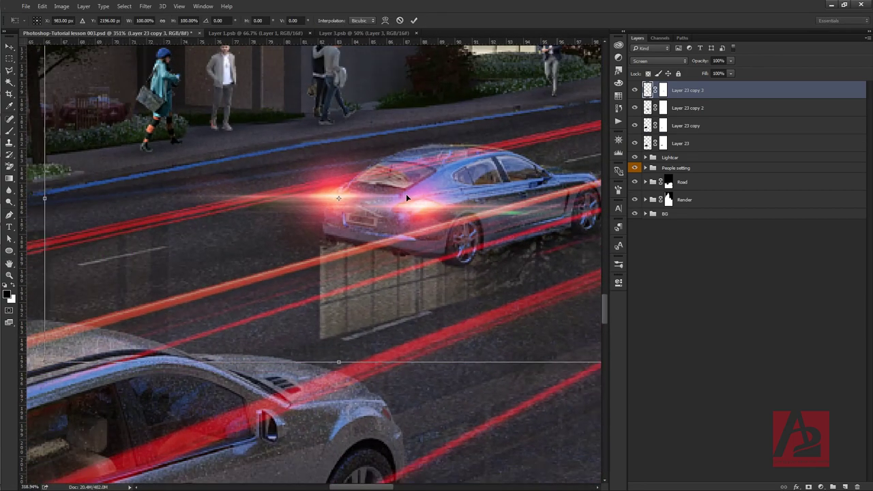
scroll(436, 129, down, 1)
drag(577, 74, 535, 101)
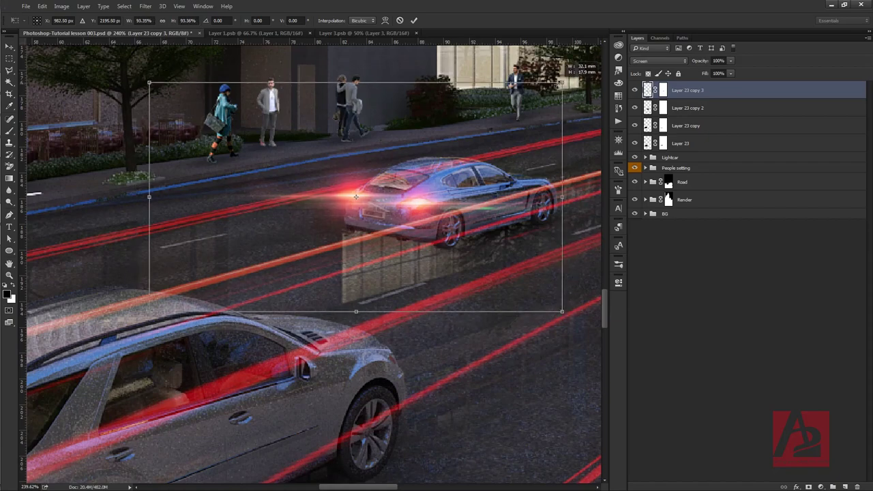
key(Return)
scroll(535, 101, down, 2)
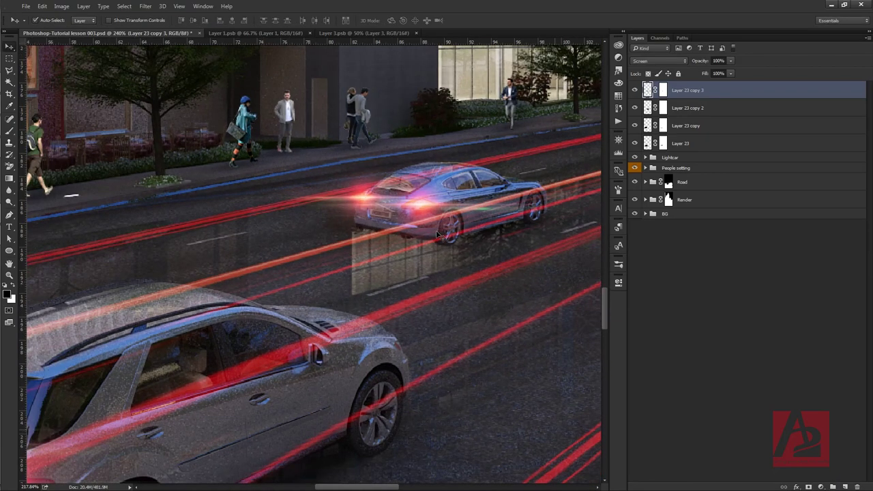
scroll(477, 191, down, 3)
scroll(431, 270, down, 2)
scroll(430, 270, down, 1)
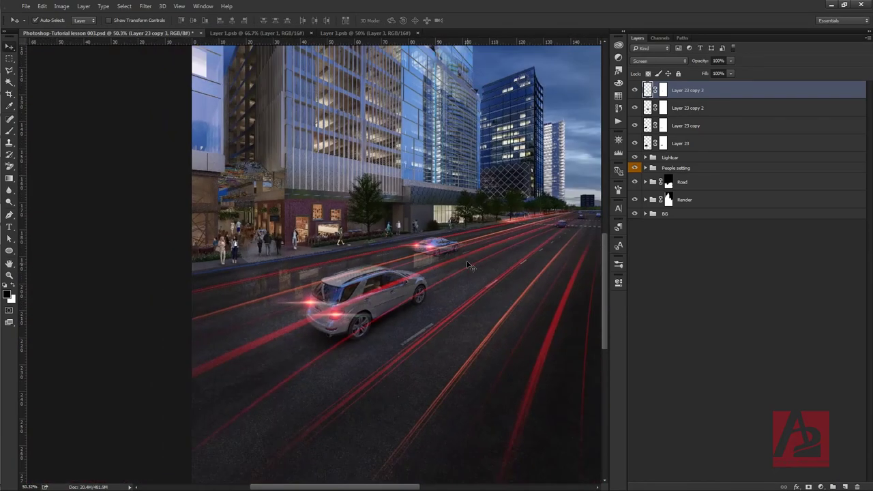
Duplicate the flare layer again and place it on the white car's tail light.
drag(485, 296, 393, 334)
scroll(307, 285, up, 2)
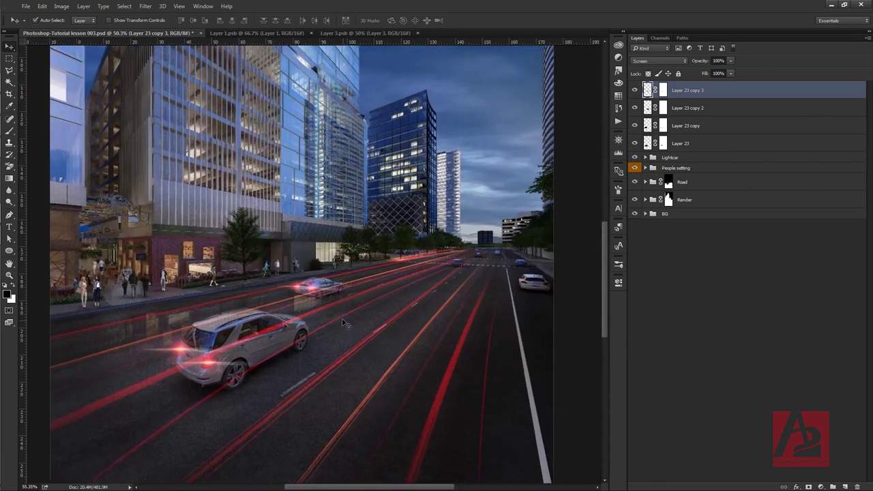
key(alt)
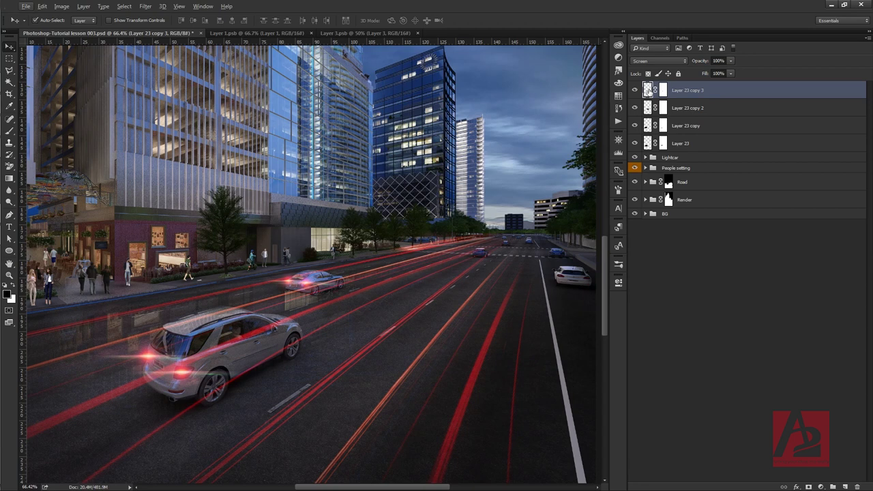
key(ctrl+j)
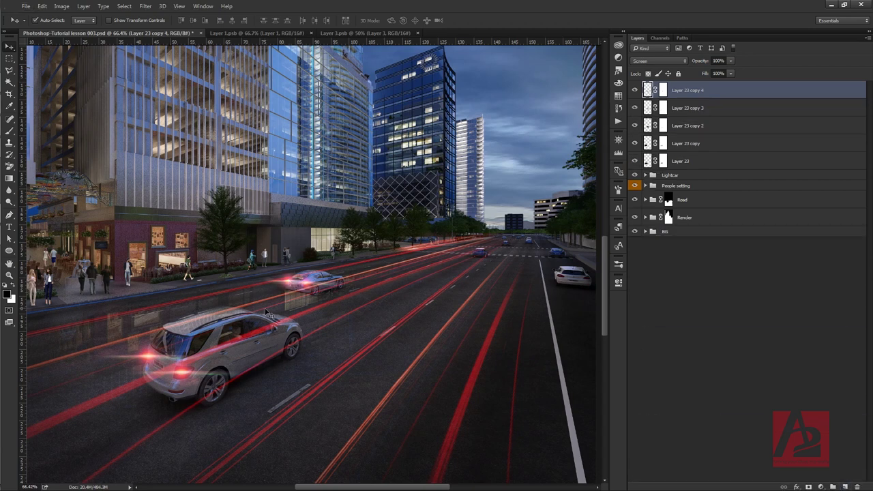
key(ctrl+t)
drag(295, 290, 566, 286)
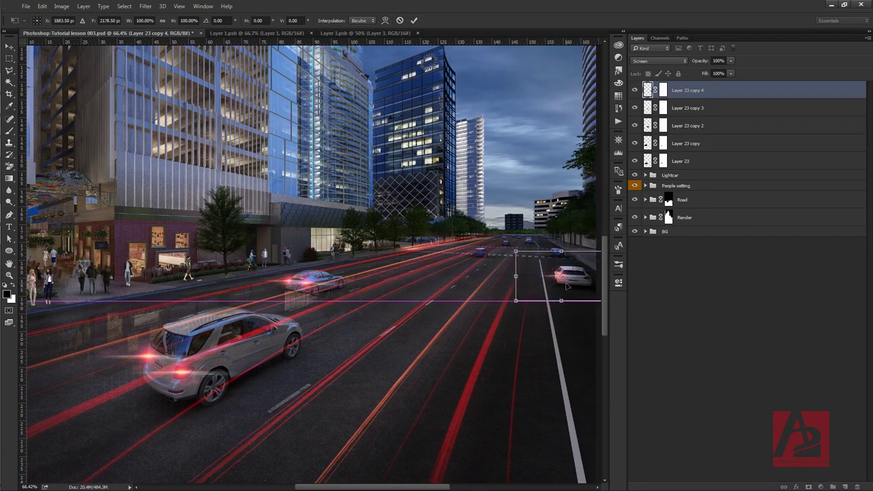
scroll(566, 286, up, 1)
scroll(569, 279, up, 1)
scroll(420, 285, up, 1)
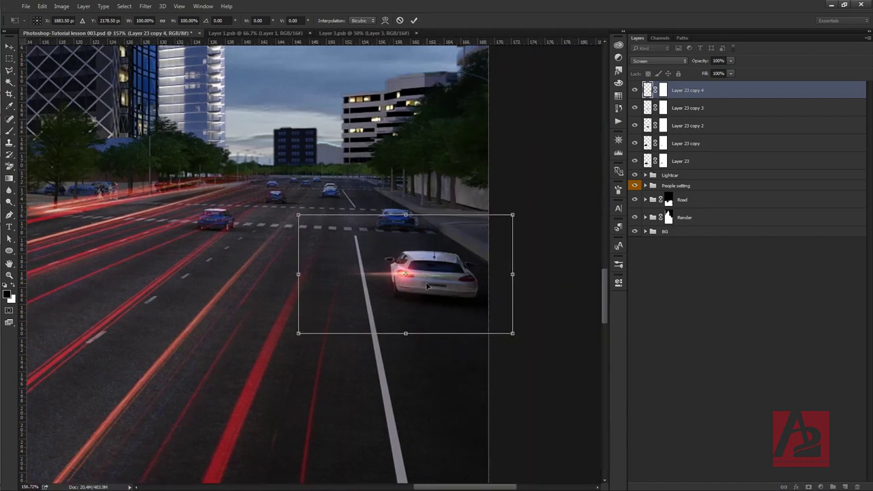
key(Return)
Put one more flare copy on the white car's other tail light, then select Layer 23.
drag(750, 90, 847, 486)
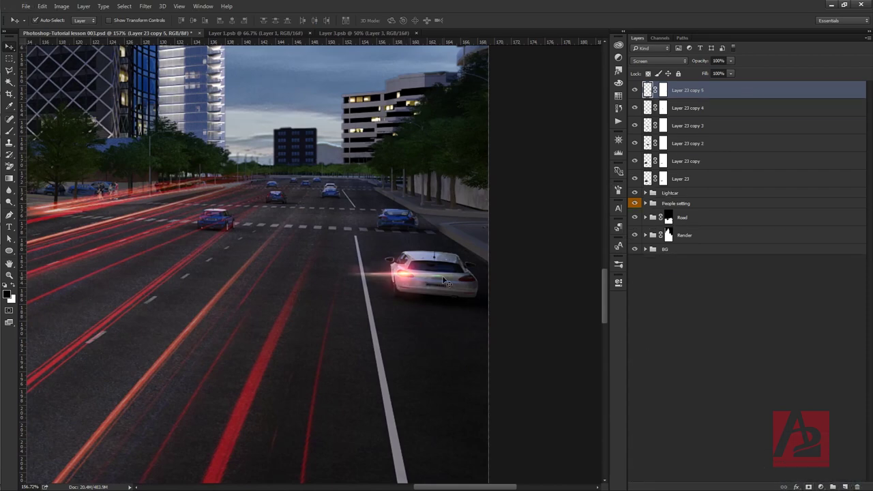
drag(413, 278, 466, 282)
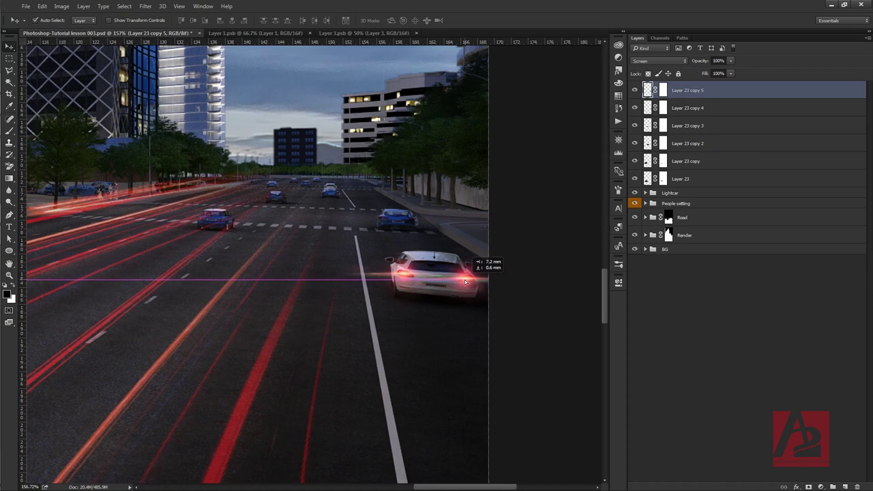
drag(465, 282, 471, 279)
scroll(409, 298, down, 1)
scroll(409, 298, up, 1)
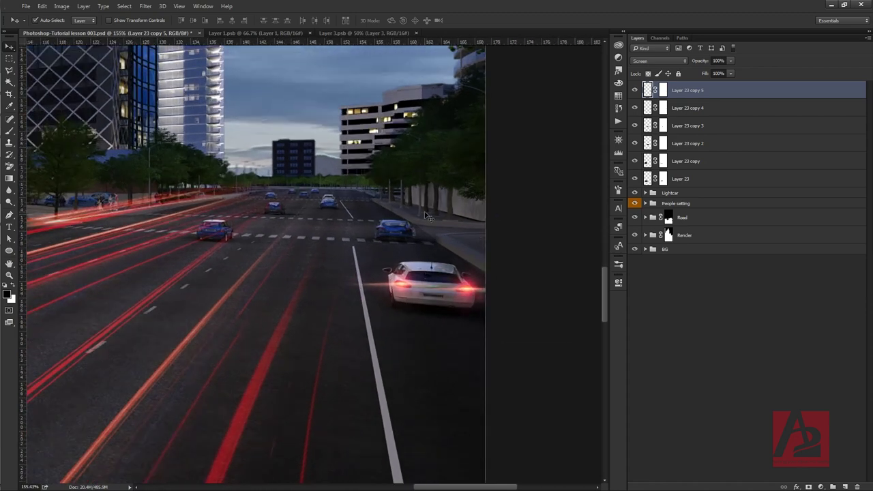
click(719, 181)
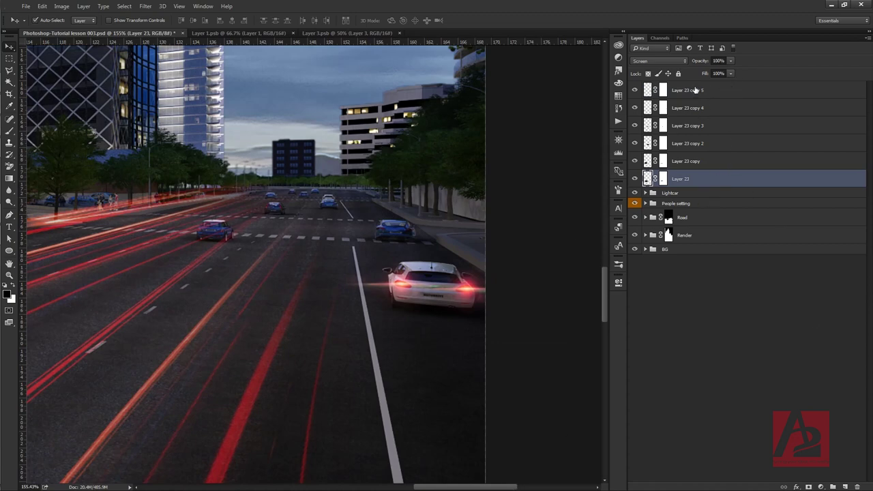
Group the six flare layers into a group named Car and toggle its visibility to compare.
shift+click(694, 89)
drag(692, 178, 834, 485)
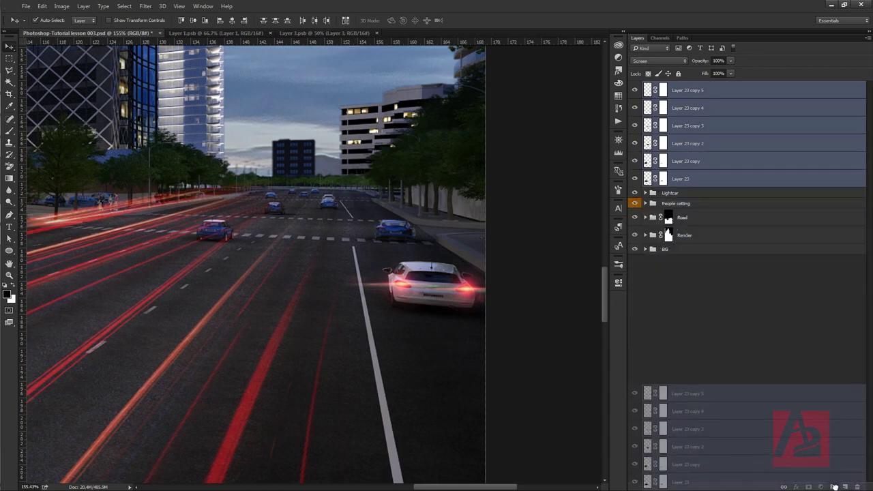
double_click(671, 87)
text(Car)
click(783, 292)
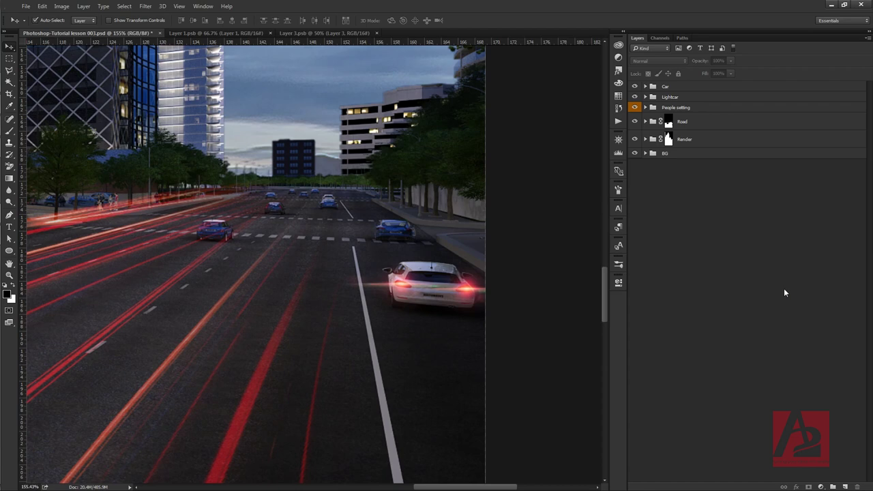
click(635, 87)
click(635, 87)
click(686, 89)
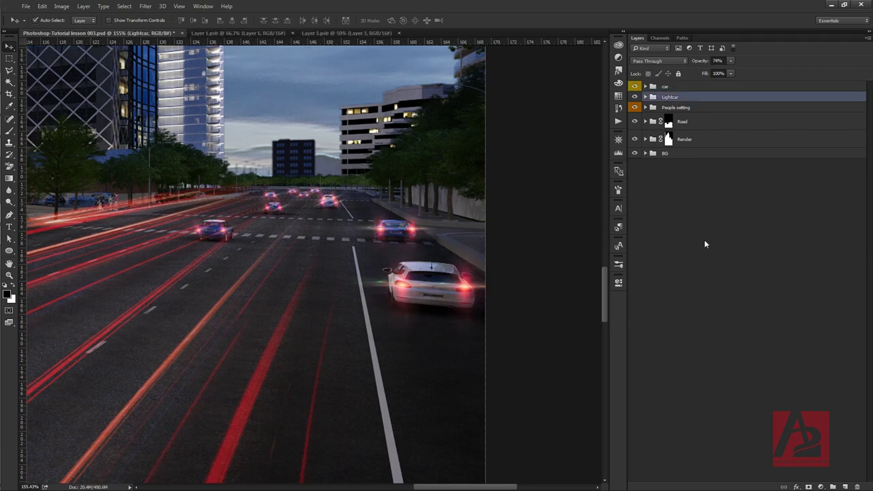
Zoom out to review the whole street render and save it.
scroll(221, 293, down, 5)
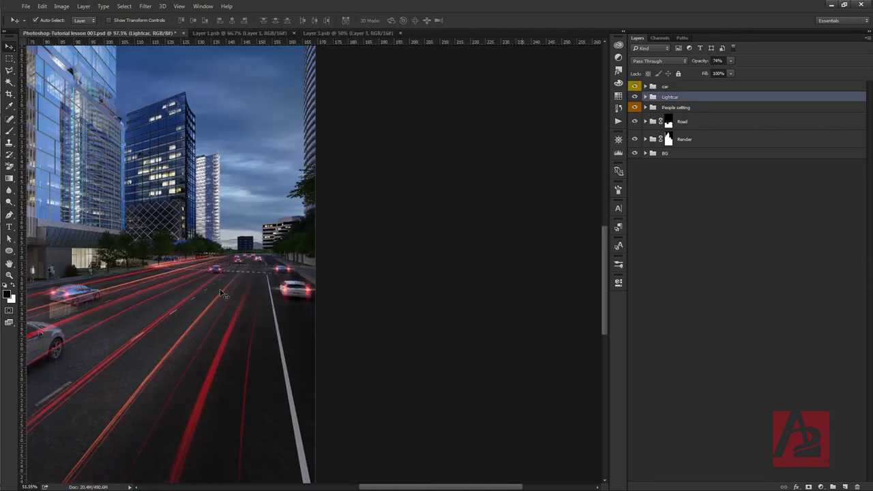
scroll(221, 294, down, 2)
mouse_move(170, 308)
mouse_down()
mouse_move(378, 307)
mouse_move(347, 330)
mouse_up()
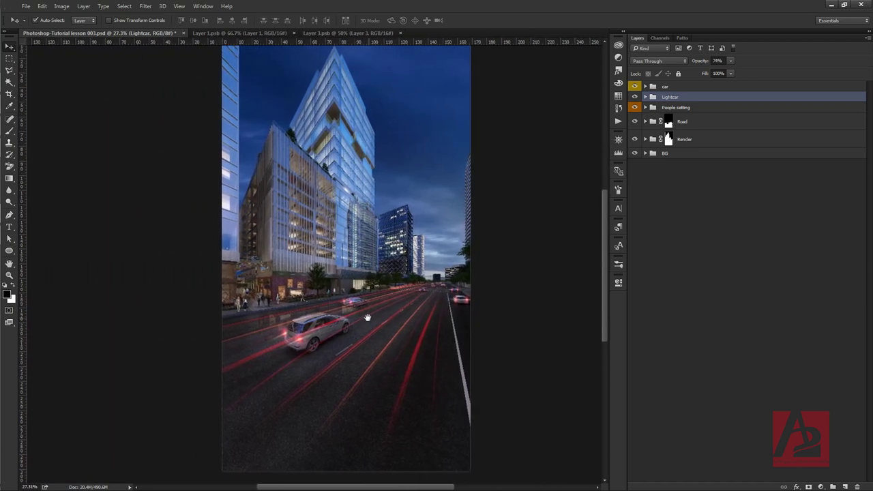
scroll(347, 330, down, 2)
scroll(347, 330, up, 1)
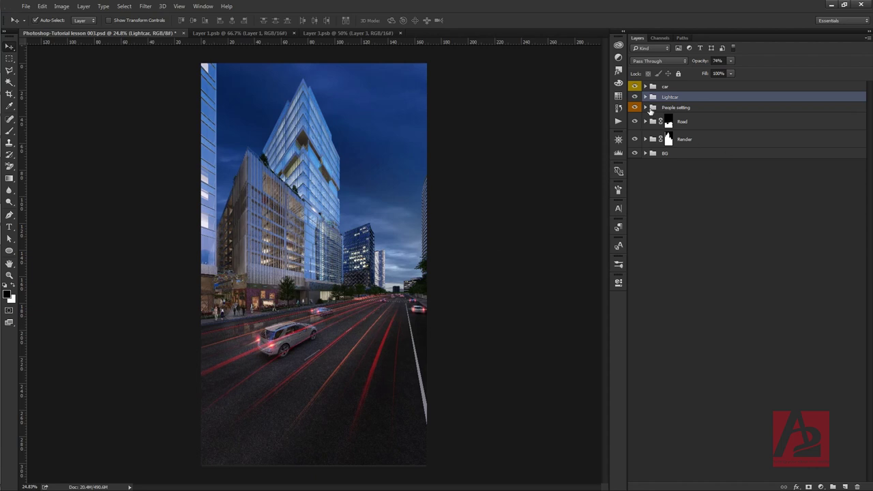
key(ctrl+s)
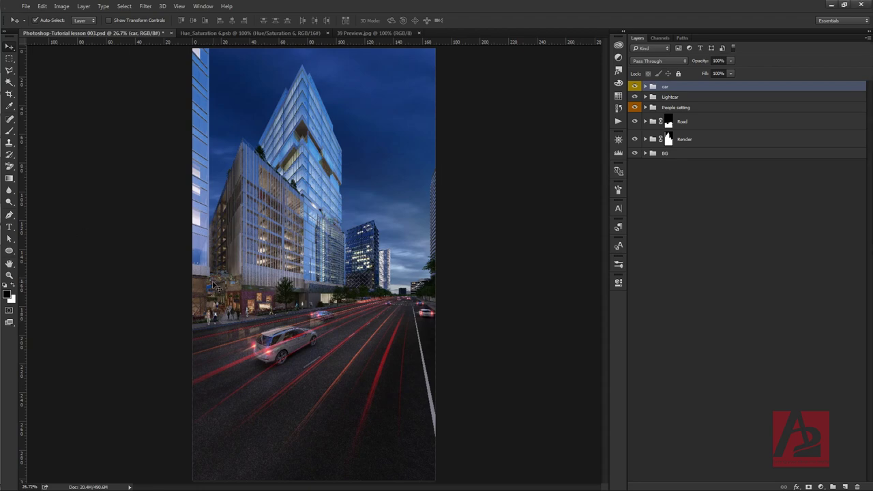
Zoom in on the decorated arch sign above the storefronts.
scroll(210, 287, up, 3)
scroll(212, 287, up, 4)
scroll(218, 285, up, 5)
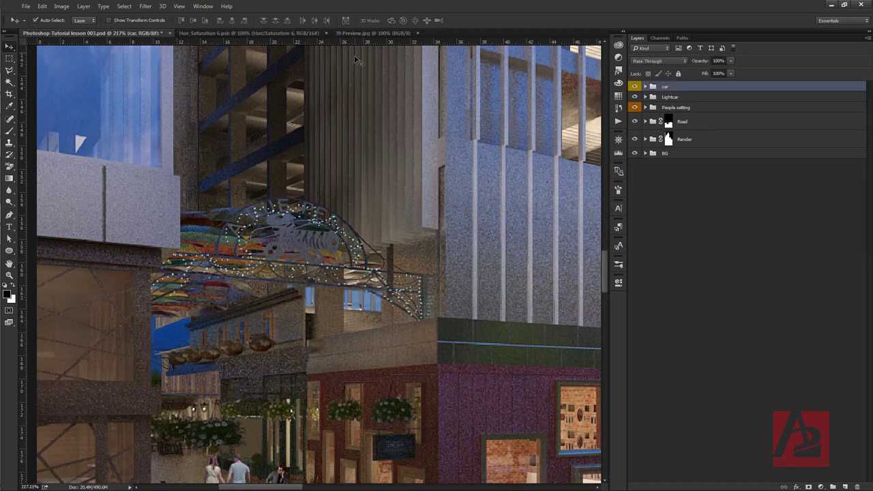
Paste the purple lens flare from 39 Preview.jpg into the render with Screen blending.
click(373, 33)
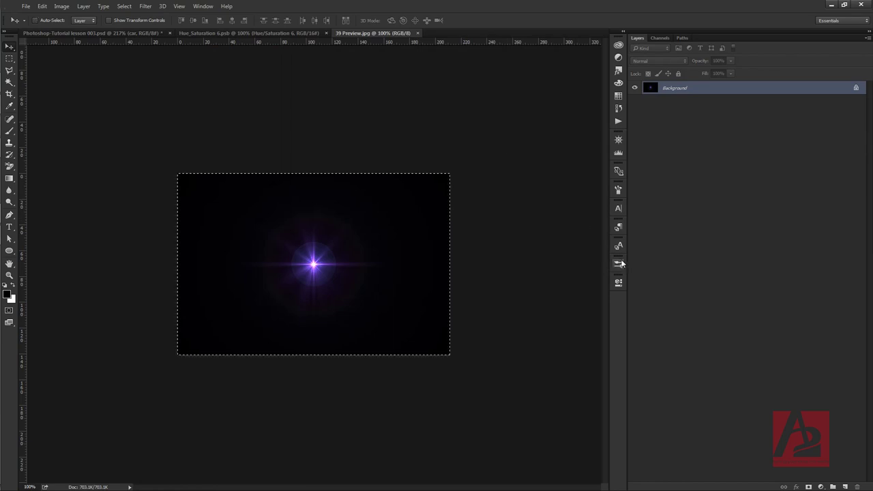
click(109, 33)
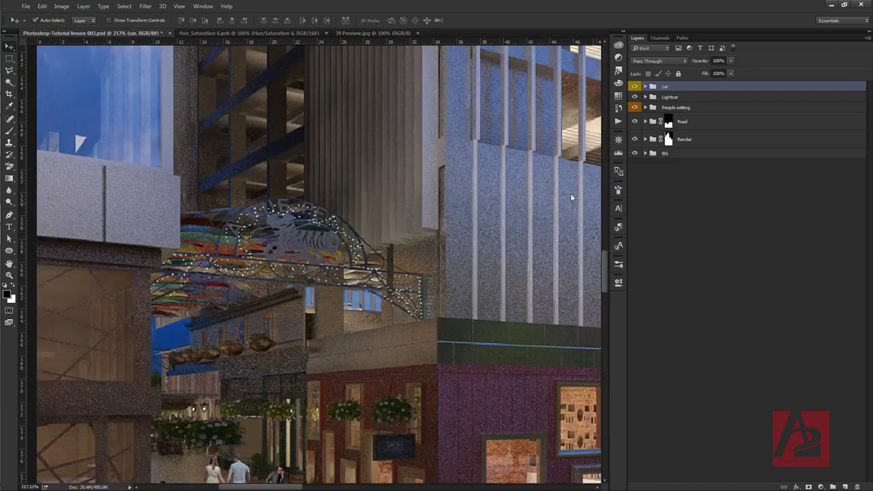
key(ctrl+v)
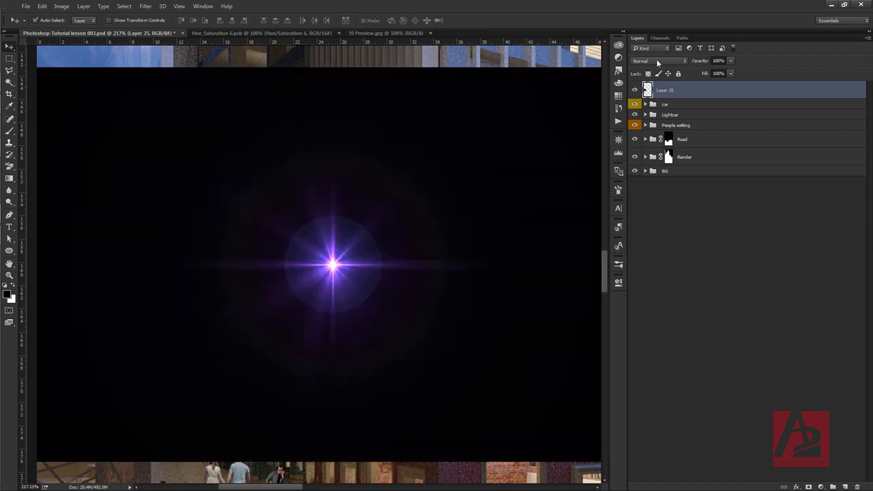
click(656, 62)
click(651, 125)
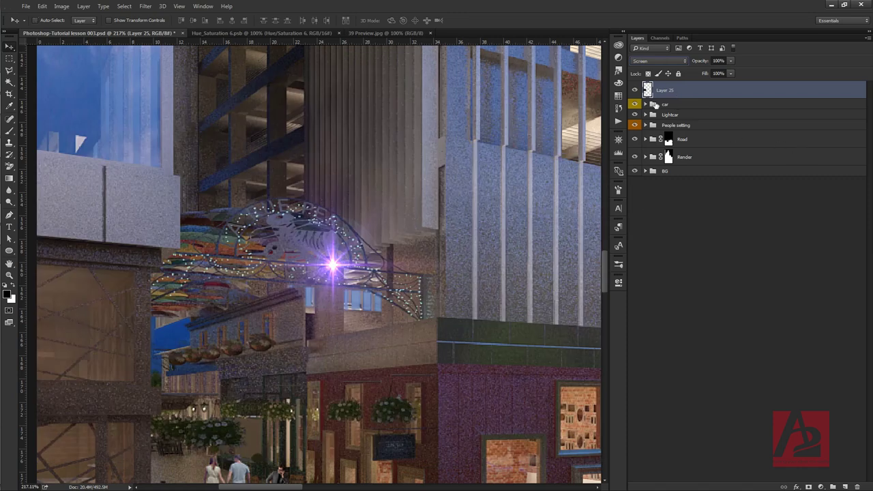
Shrink the flare to a small glow and position it on the arch sign's right tip.
key(ctrl+t)
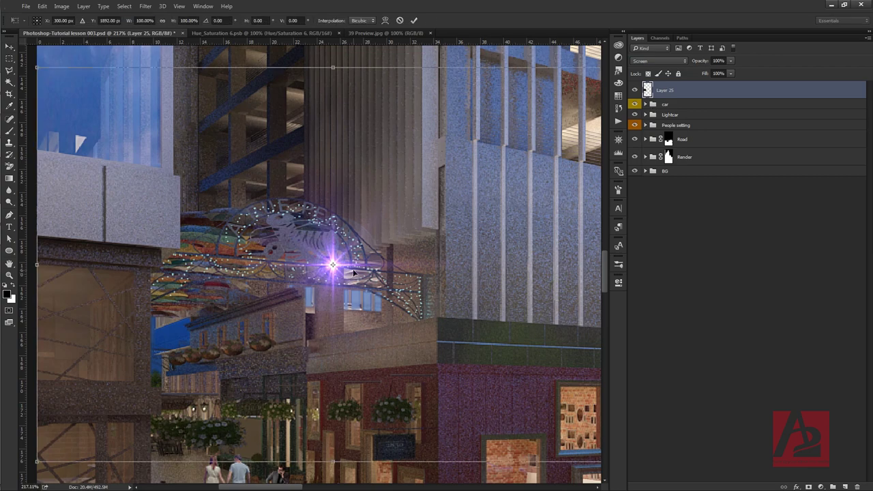
scroll(353, 272, down, 2)
mouse_move(119, 122)
mouse_down()
mouse_move(308, 280)
mouse_move(302, 272)
mouse_up()
scroll(303, 271, up, 3)
scroll(314, 267, up, 2)
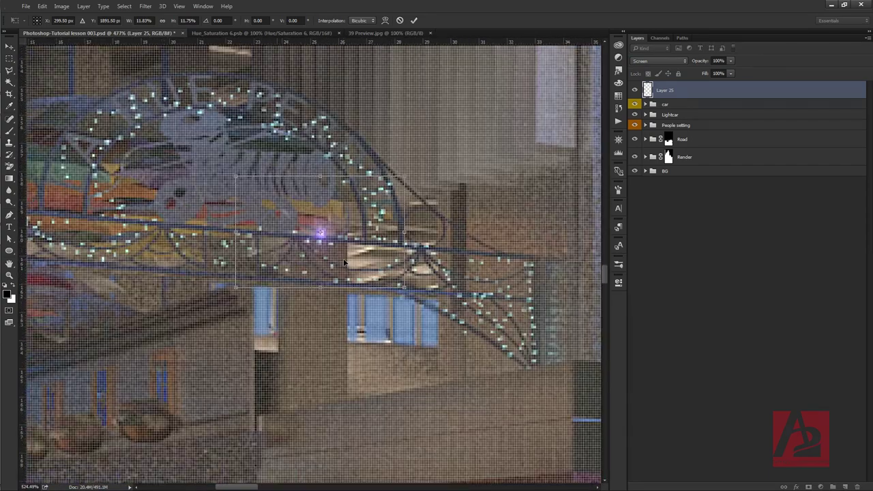
scroll(344, 263, up, 2)
drag(313, 232, 593, 269)
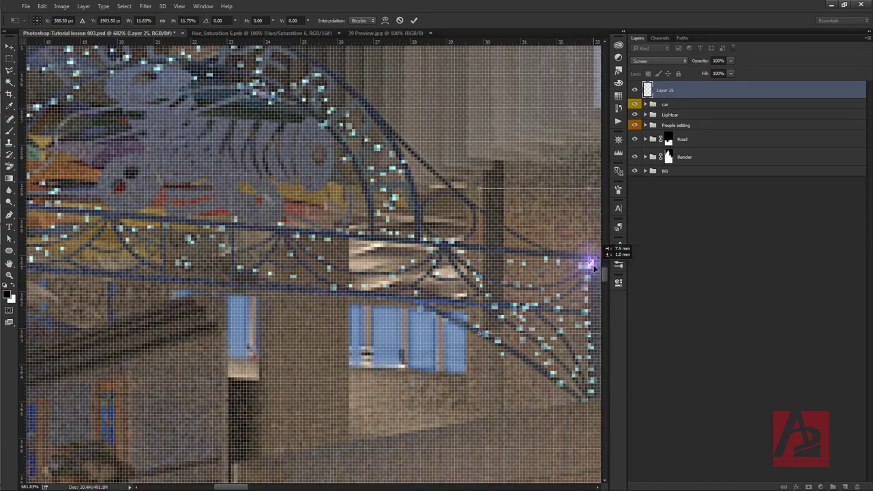
drag(533, 270, 451, 254)
scroll(528, 256, up, 2)
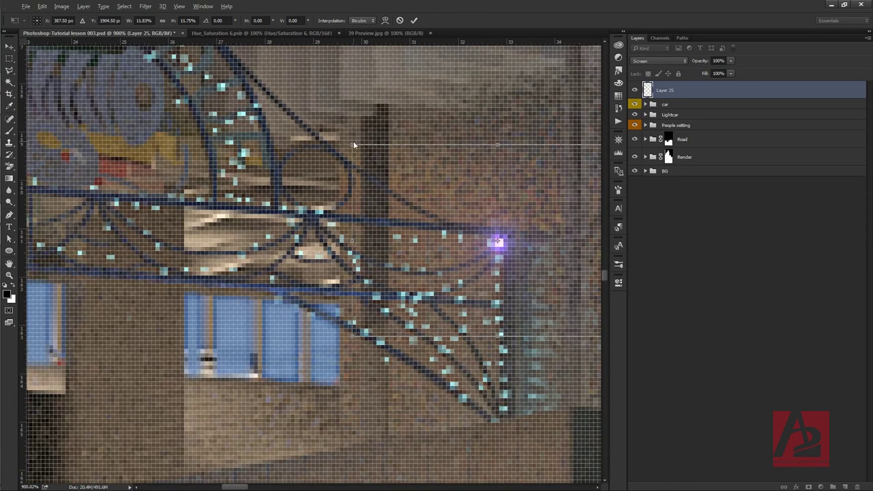
drag(352, 145, 397, 160)
key(Return)
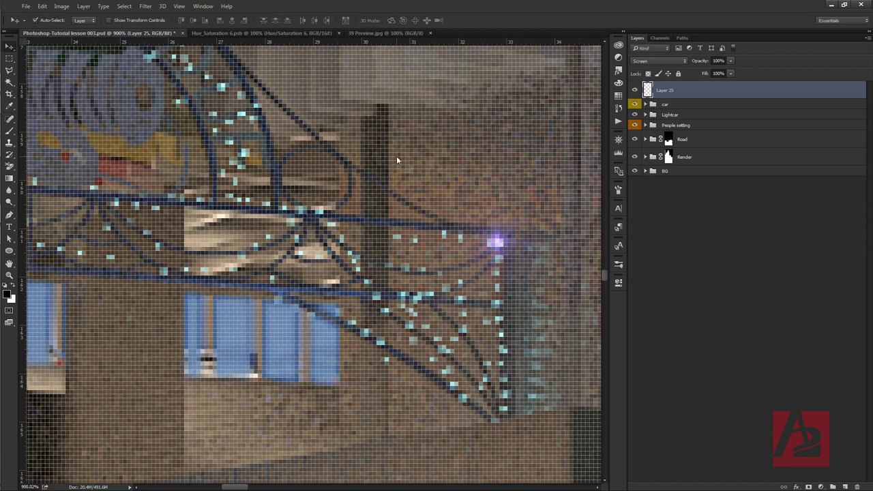
drag(499, 242, 504, 244)
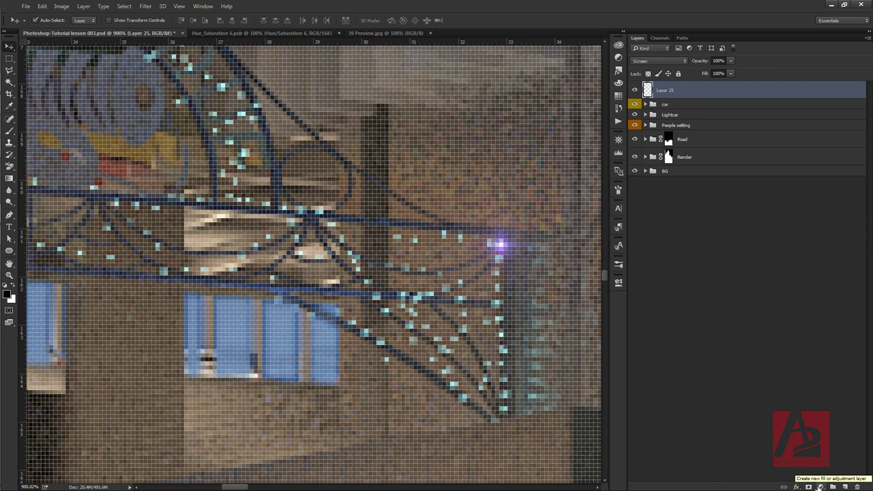
click(822, 486)
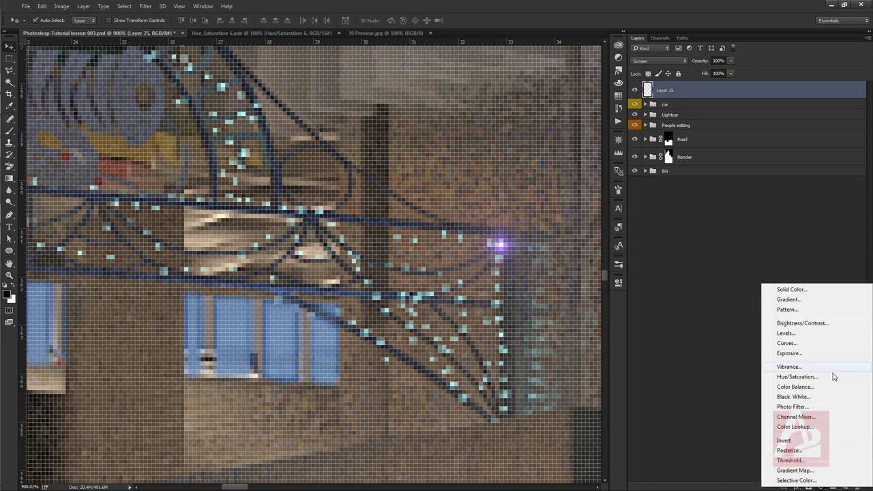
Add a clipped Hue/Saturation adjustment that turns the purple flare blue.
click(827, 380)
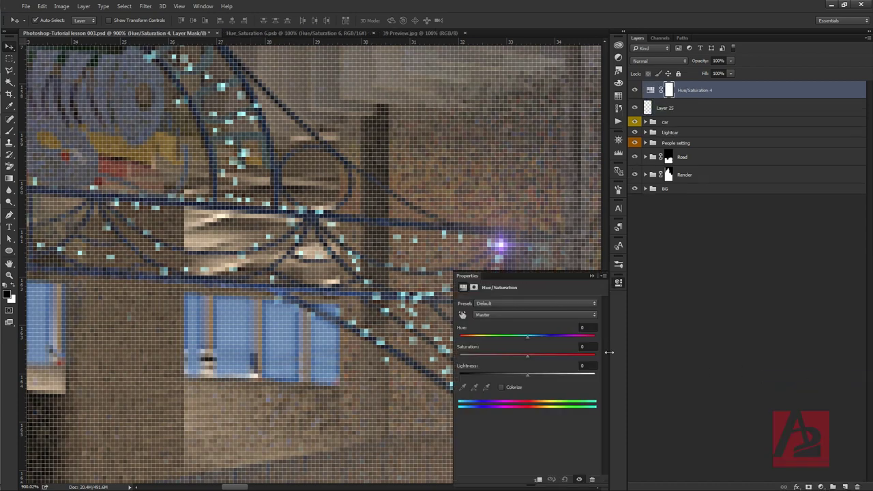
drag(527, 336, 545, 339)
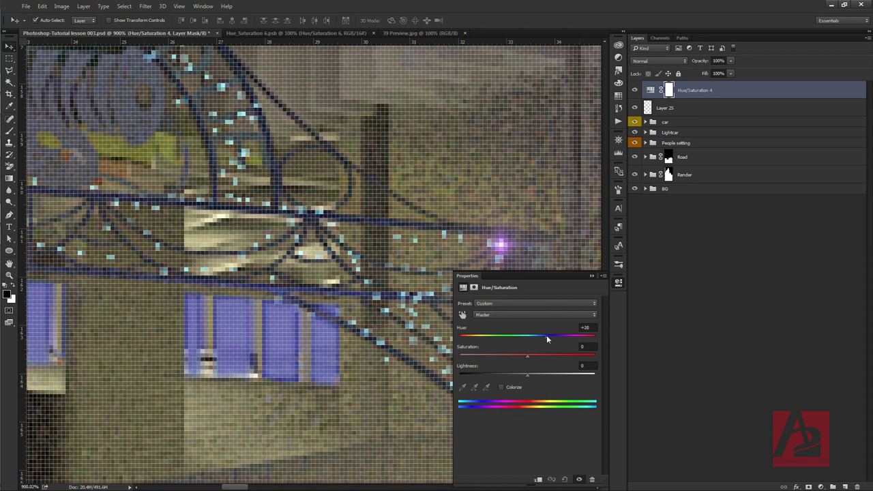
alt+click(657, 99)
drag(548, 337, 498, 337)
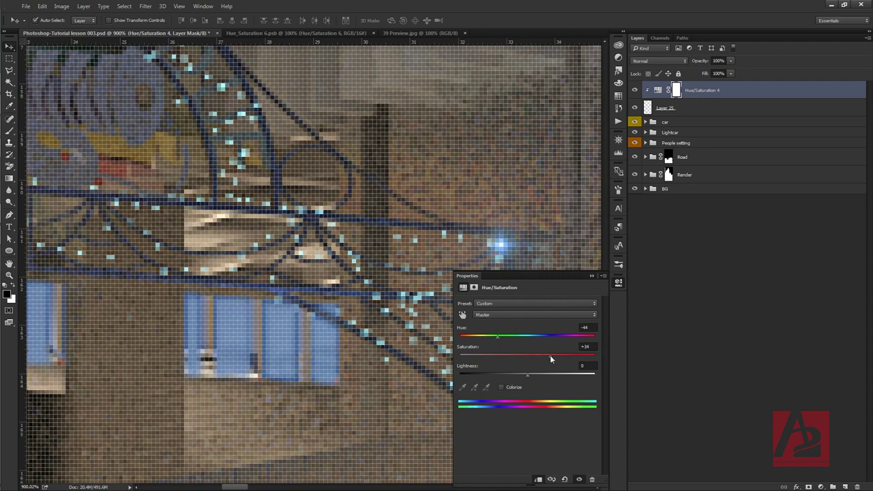
click(591, 275)
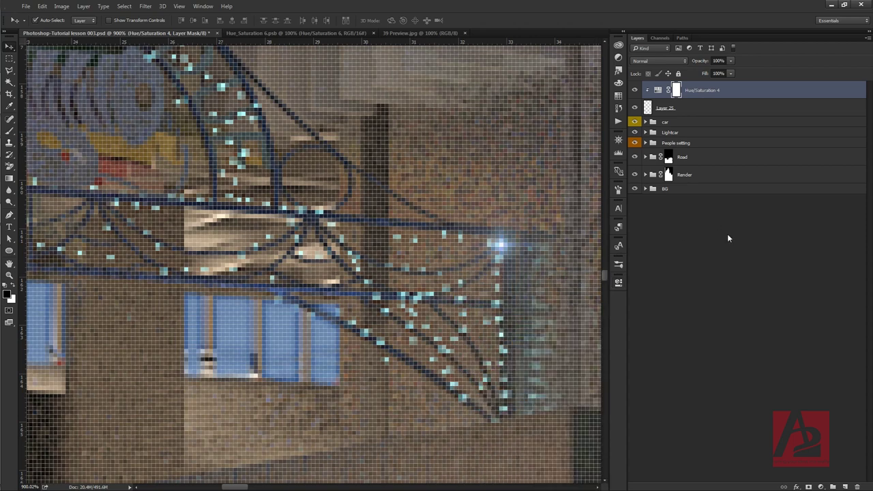
Convert the flare and its adjustment into one smart object set to Screen.
shift+click(697, 111)
right_click(697, 111)
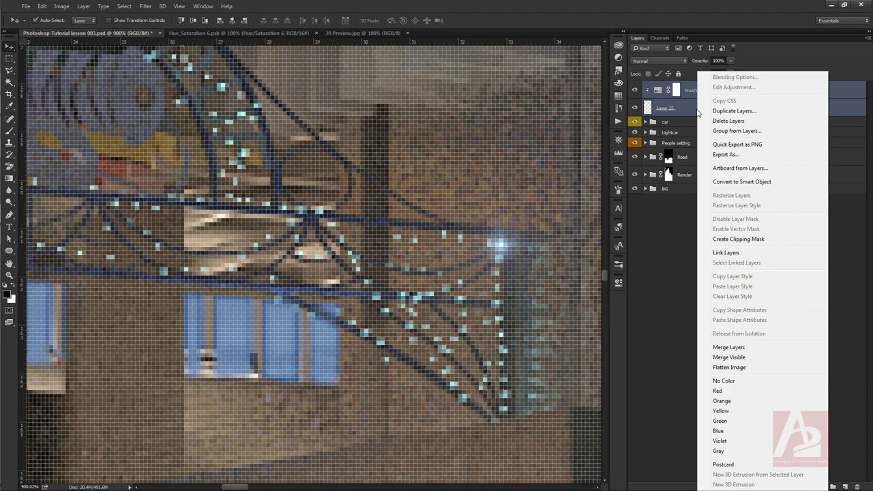
click(681, 109)
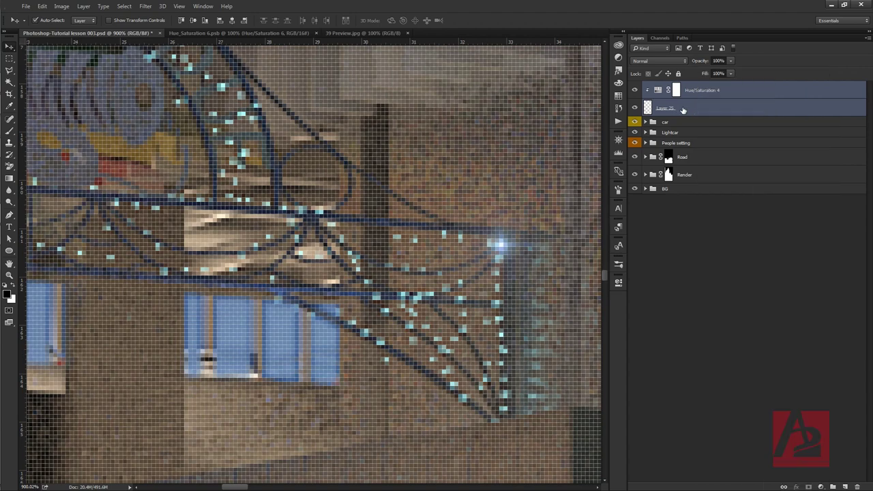
right_click(682, 109)
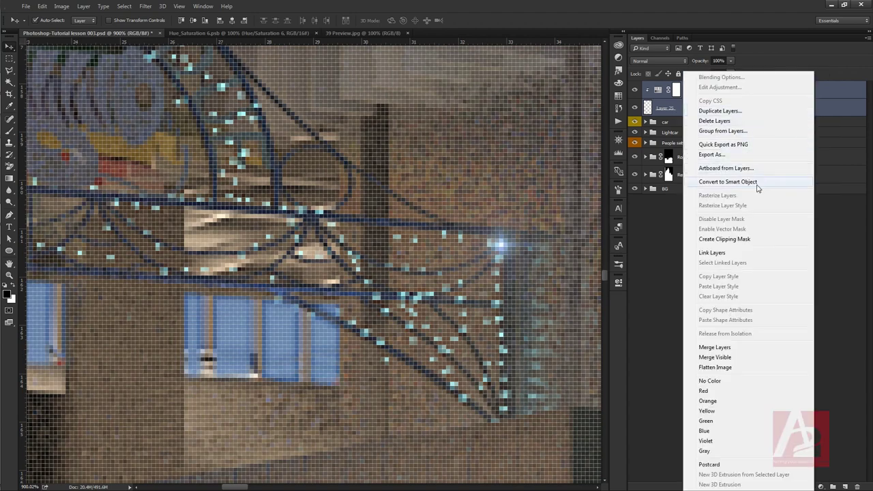
click(757, 183)
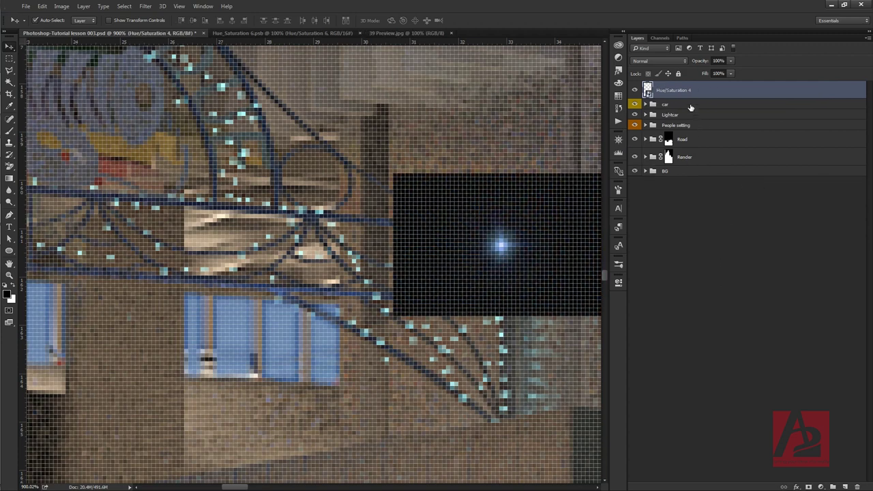
click(678, 61)
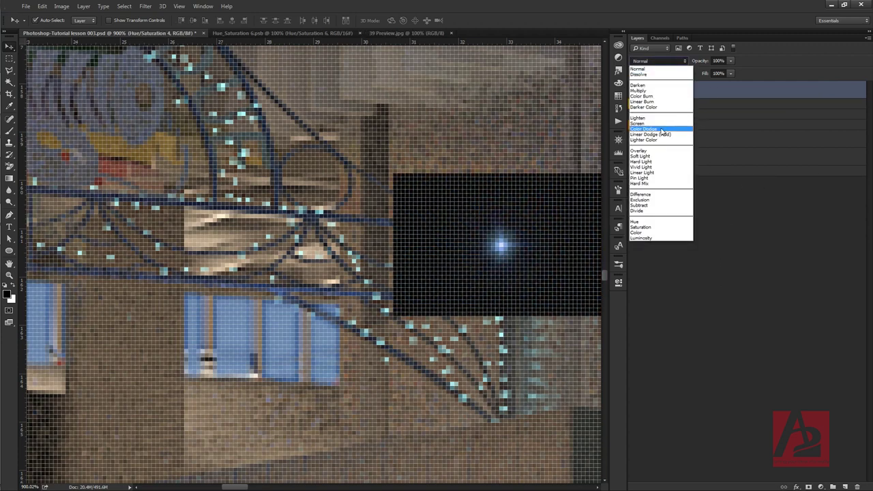
click(661, 124)
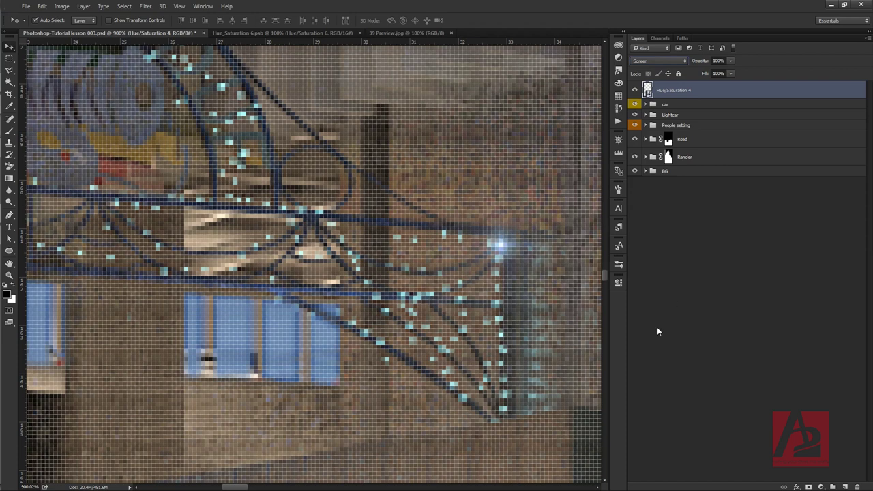
drag(502, 249, 498, 327)
Gather all six blue glow copies into a new group named Light.
scroll(524, 309, down, 5)
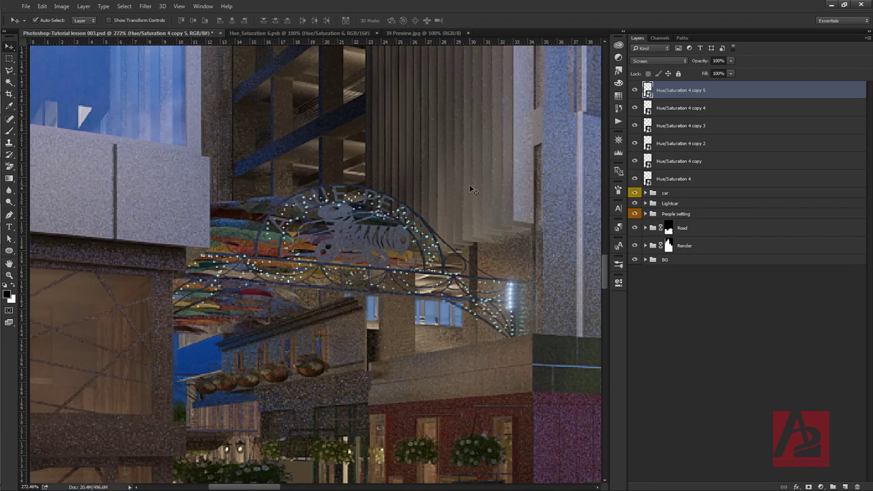
shift+click(690, 181)
mouse_move(716, 181)
mouse_down()
mouse_move(748, 233)
mouse_move(840, 486)
mouse_up()
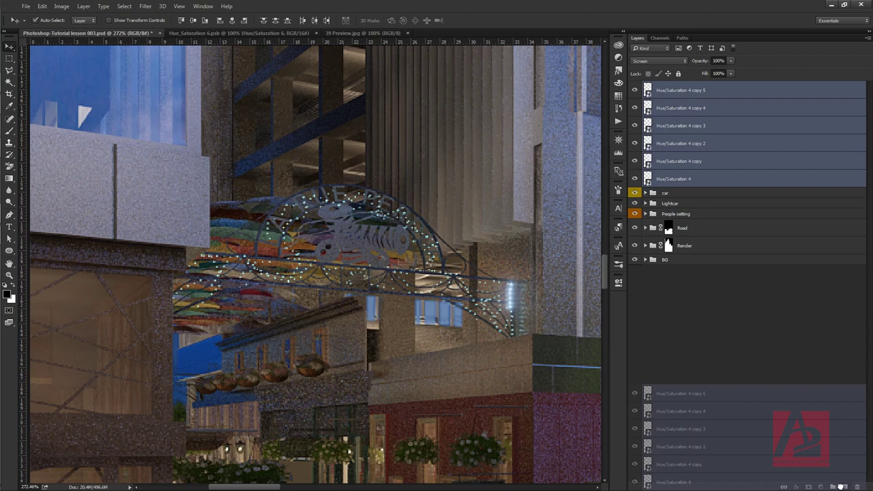
drag(841, 486, 833, 486)
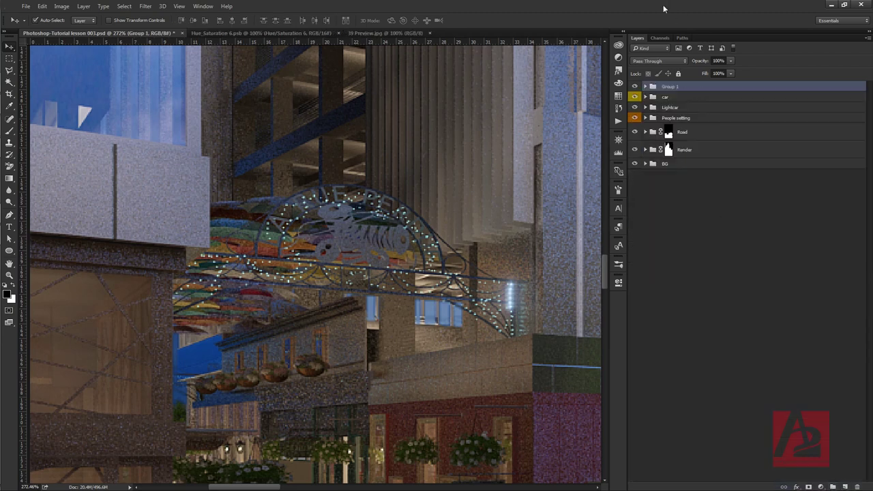
double_click(671, 87)
text(Light)
key(Return)
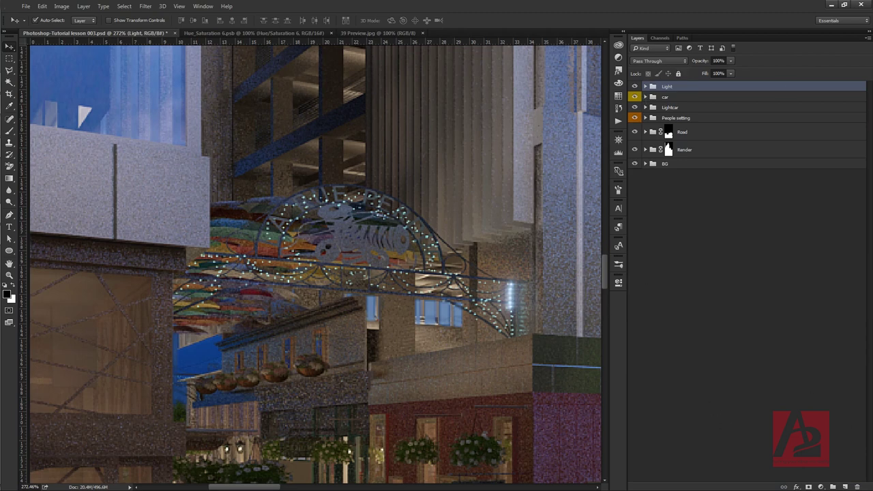
click(740, 279)
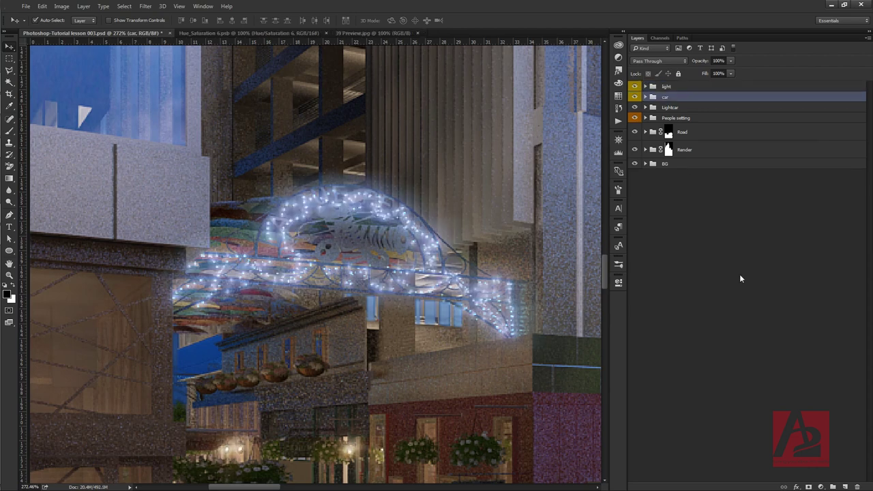
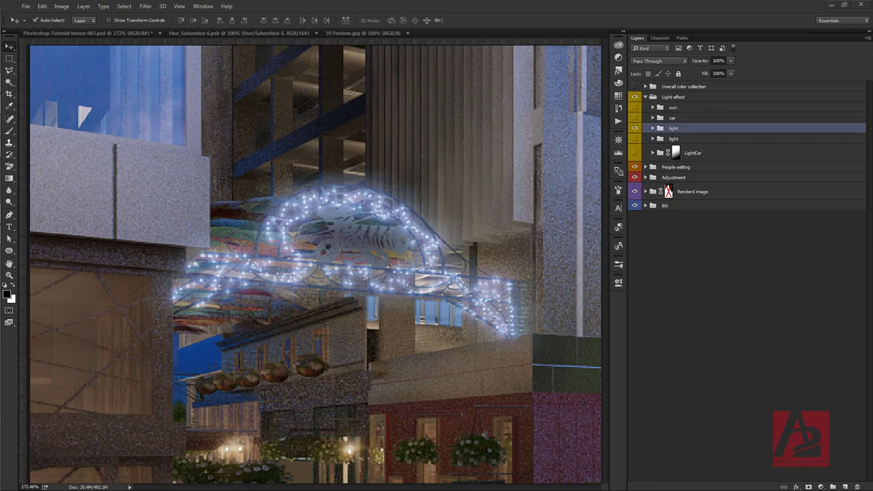
Check the light layer's effect, then copy the lens flare from Hue_Saturation 6.psb into the street render.
click(635, 128)
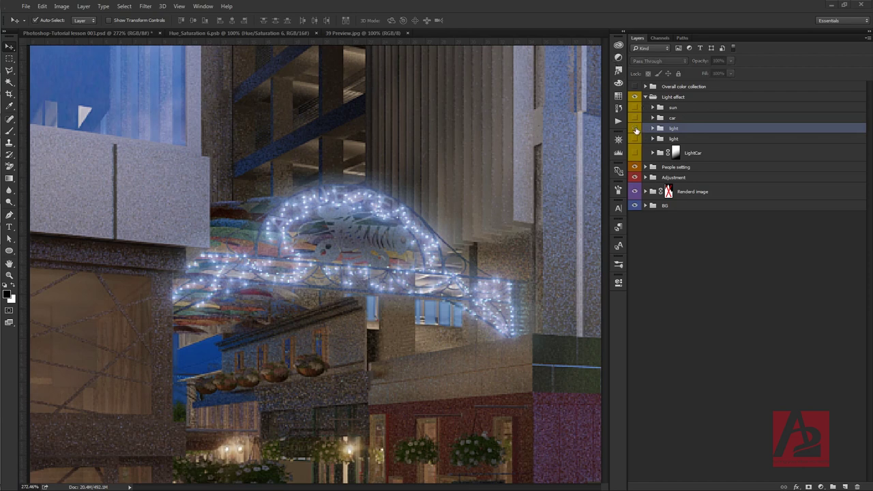
click(634, 138)
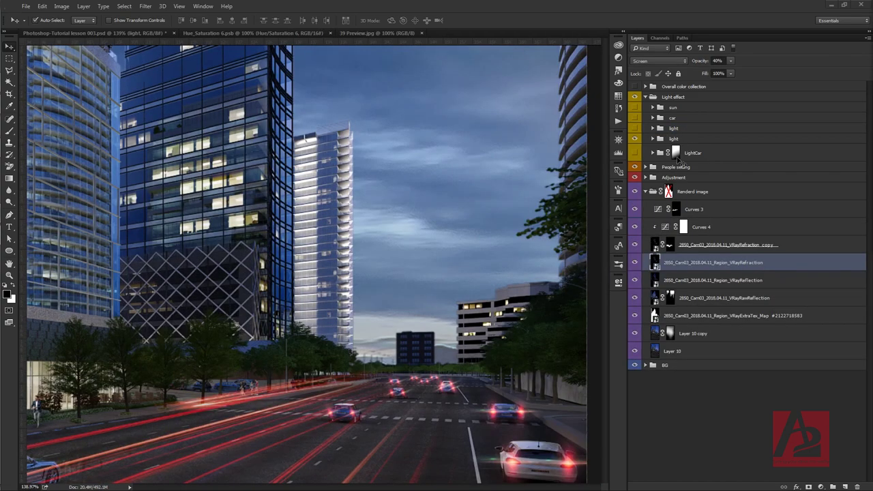
click(240, 33)
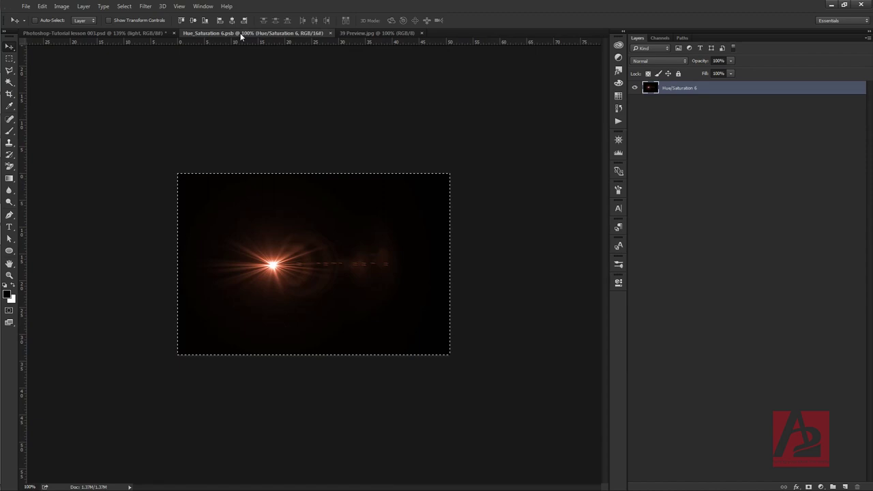
click(128, 34)
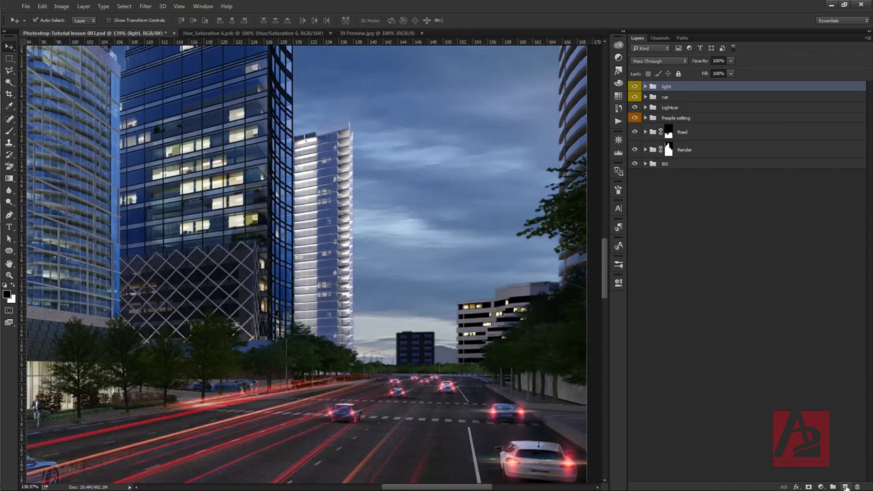
Paste the lens flare as a new Screen-blended layer on the right building corner.
click(845, 486)
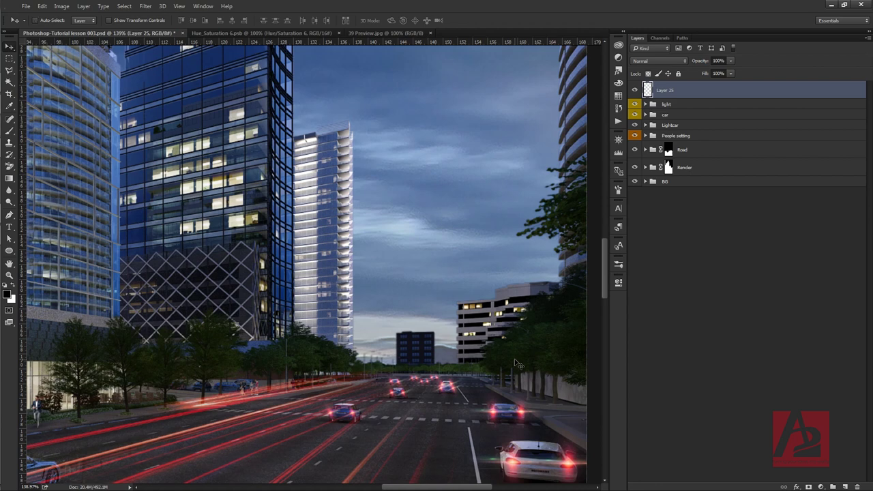
key(ctrl+v)
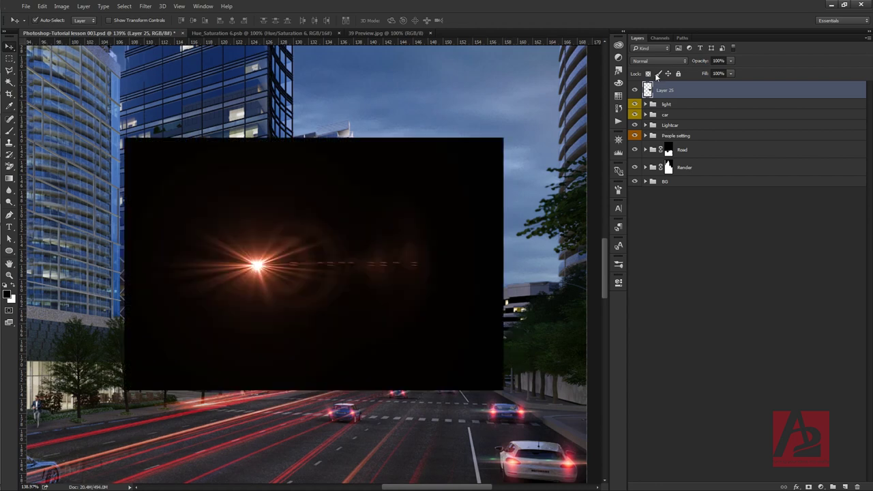
click(674, 61)
click(645, 125)
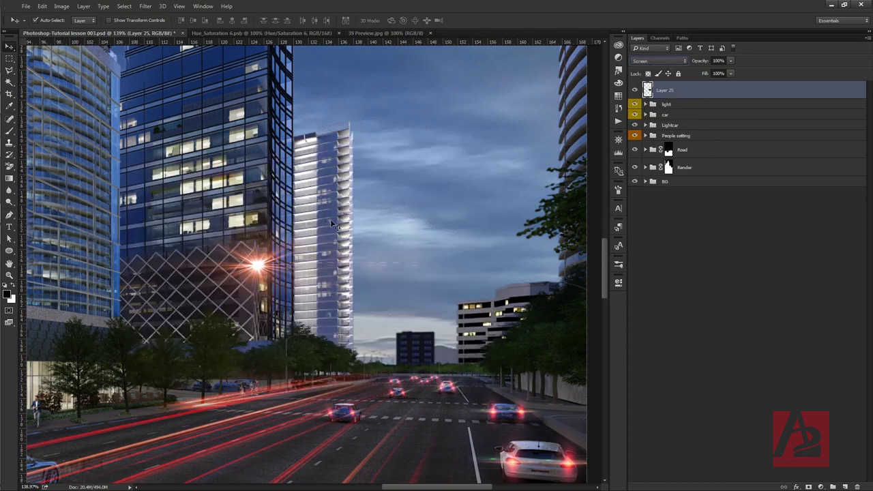
mouse_move(259, 270)
mouse_down()
mouse_move(508, 263)
mouse_move(576, 309)
mouse_move(560, 282)
mouse_up()
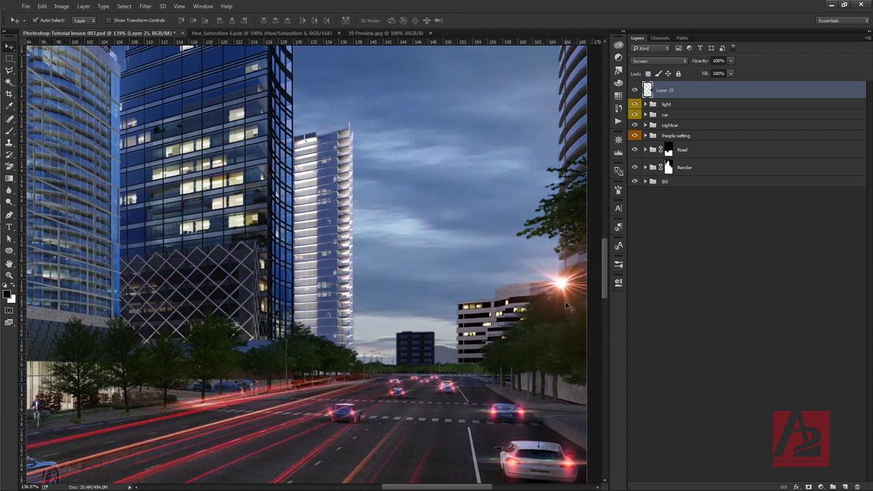
Scale the flare to 46.5% on the building corner, then add a copy lower left.
key(ctrl+t)
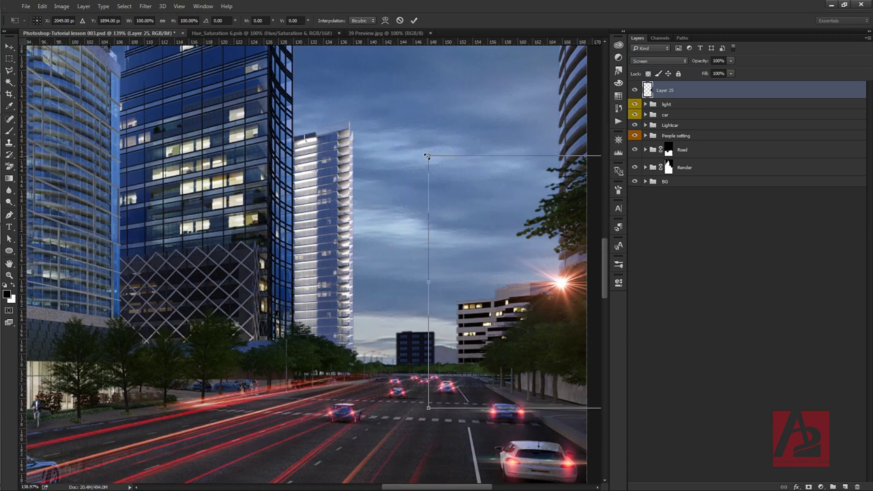
drag(426, 156, 530, 223)
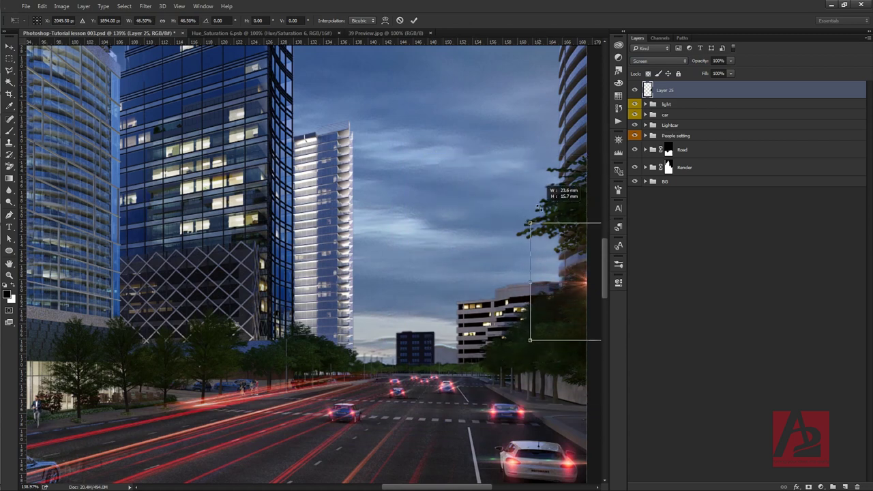
drag(573, 311, 550, 312)
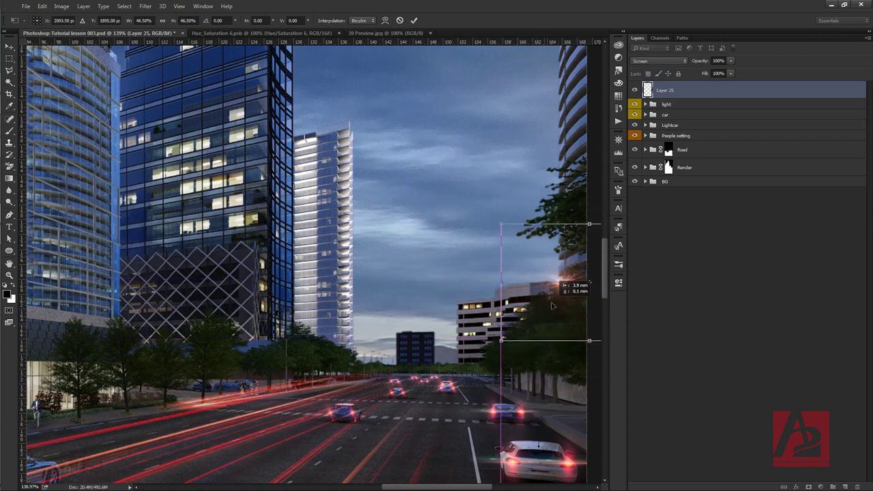
scroll(565, 285, up, 3)
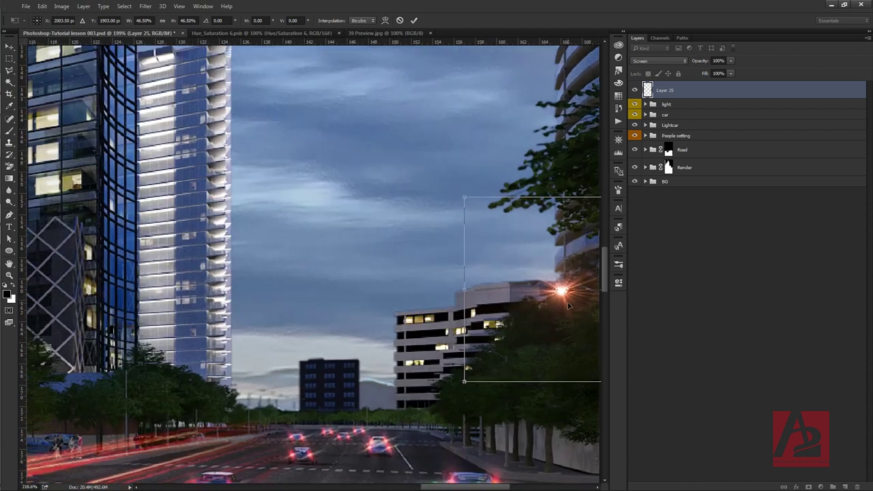
drag(565, 285, 564, 289)
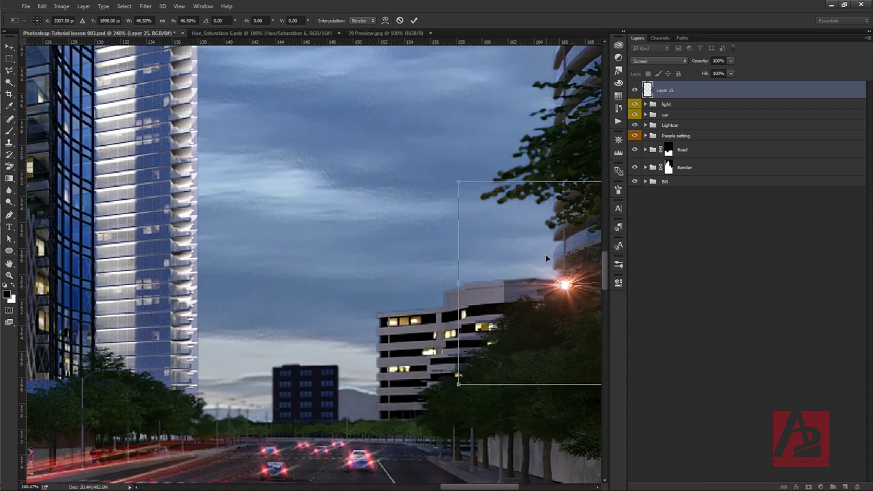
key(Return)
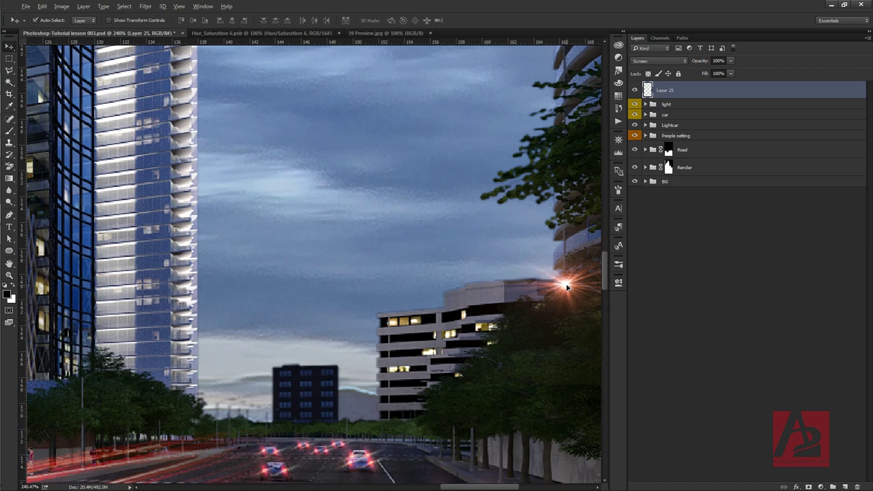
drag(665, 90, 846, 487)
drag(570, 288, 518, 320)
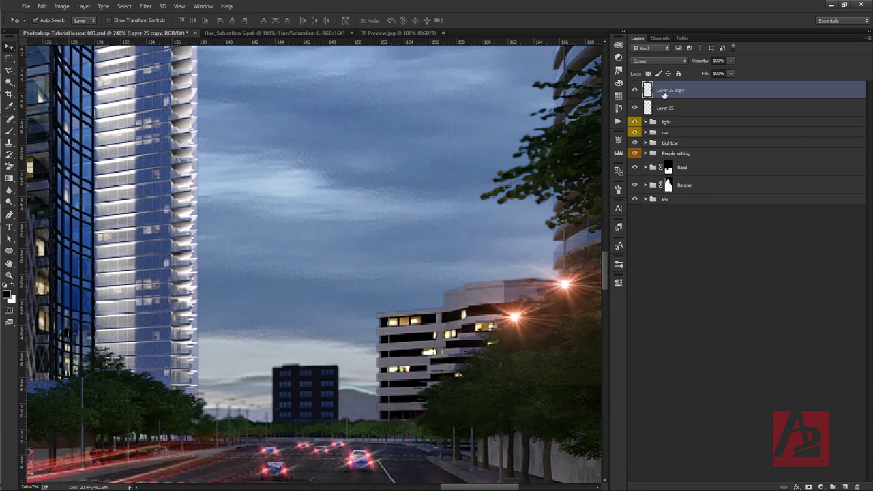
Add Layer 25 copy 2 further down the street and group the three flares as 'light'.
drag(663, 94, 844, 487)
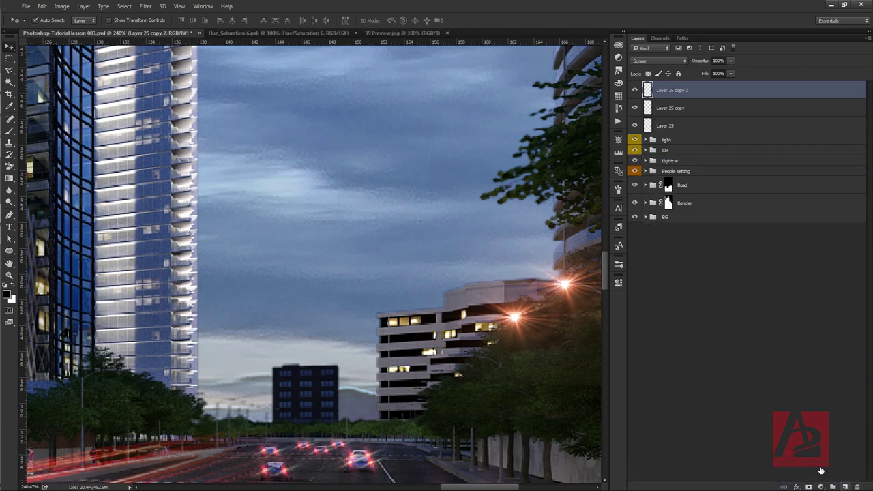
drag(516, 316, 450, 357)
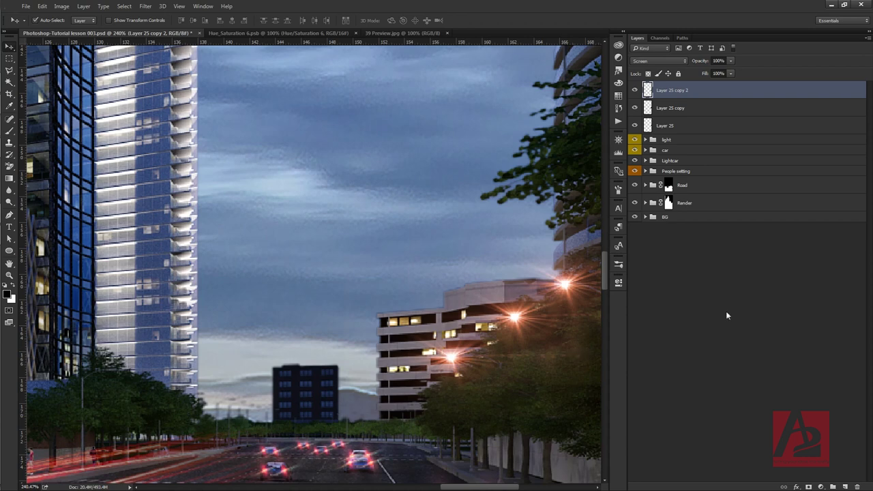
drag(716, 122, 721, 94)
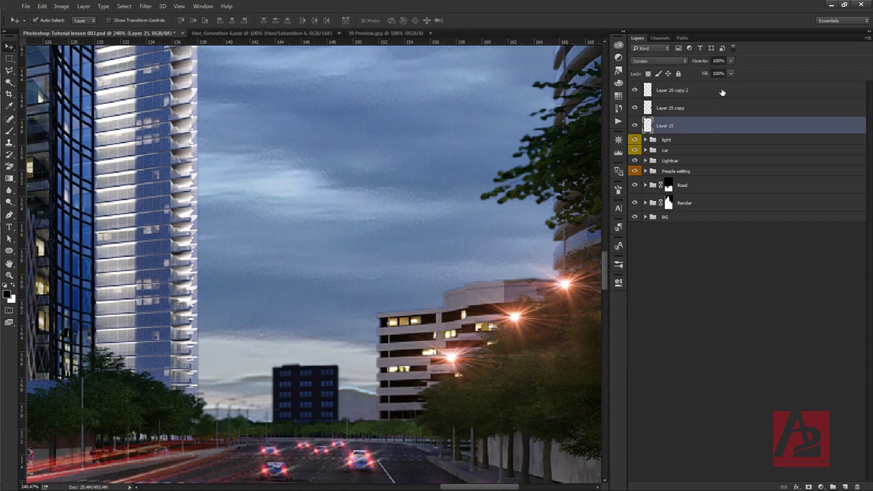
shift+click(721, 93)
drag(707, 127, 842, 484)
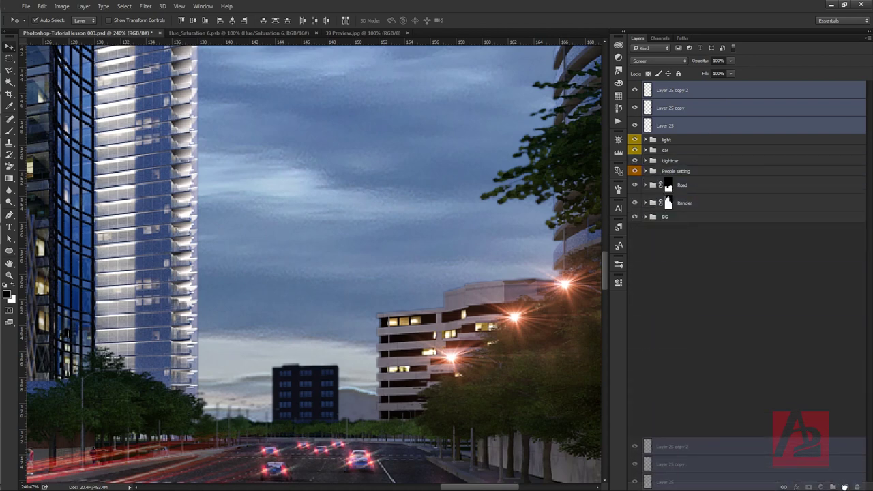
drag(844, 486, 832, 486)
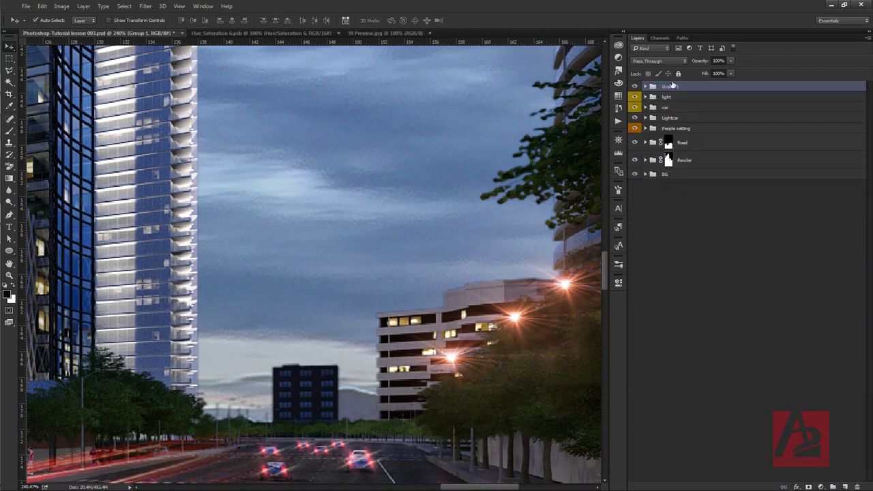
double_click(671, 88)
key(BackSpace)
text(light)
key(Return)
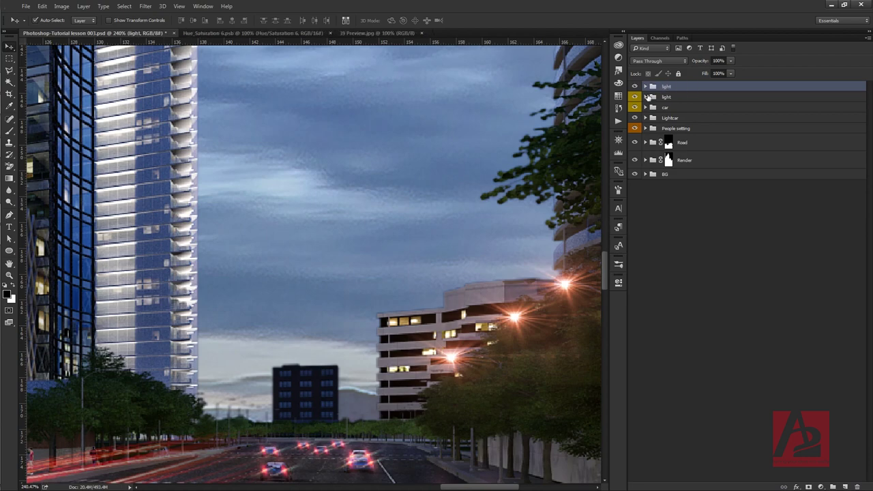
click(648, 97)
Scroll the Layers panel to reach the top of the layer stack.
scroll(398, 259, down, 2)
scroll(400, 262, down, 2)
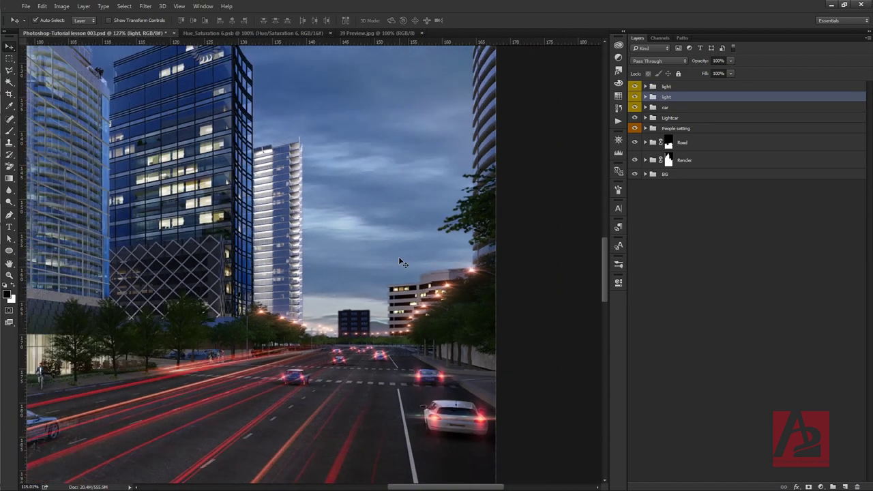
scroll(401, 262, down, 2)
scroll(401, 262, down, 2)
scroll(401, 262, down, 2)
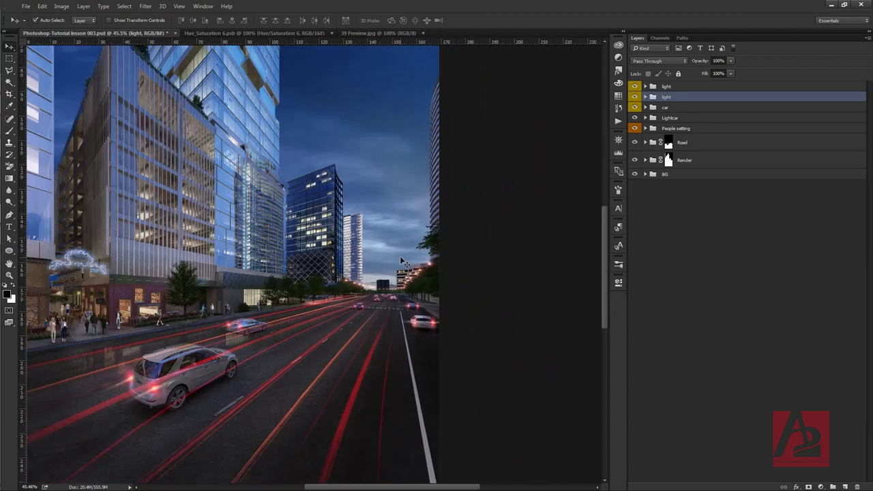
scroll(403, 262, down, 2)
scroll(402, 263, down, 1)
scroll(402, 262, up, 2)
scroll(402, 263, up, 2)
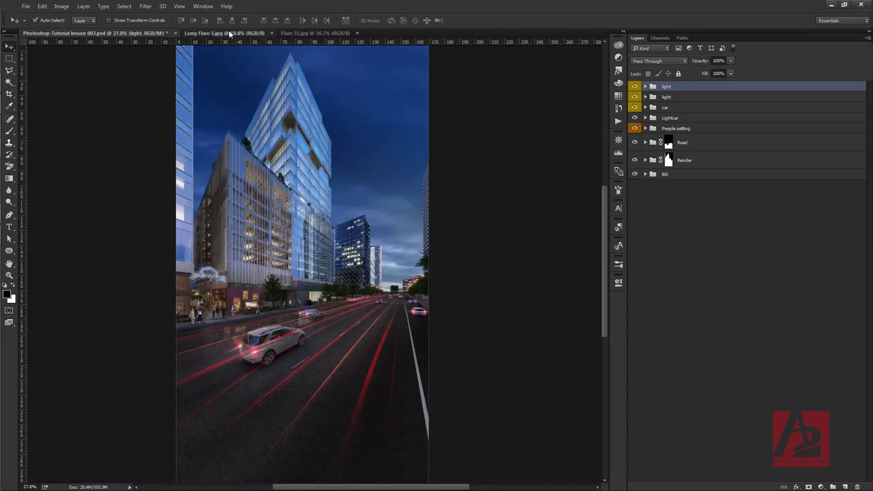
Paste the whole Long Flare 5.jpg image into a new top layer and start Free Transform.
click(228, 33)
key(ctrl+a)
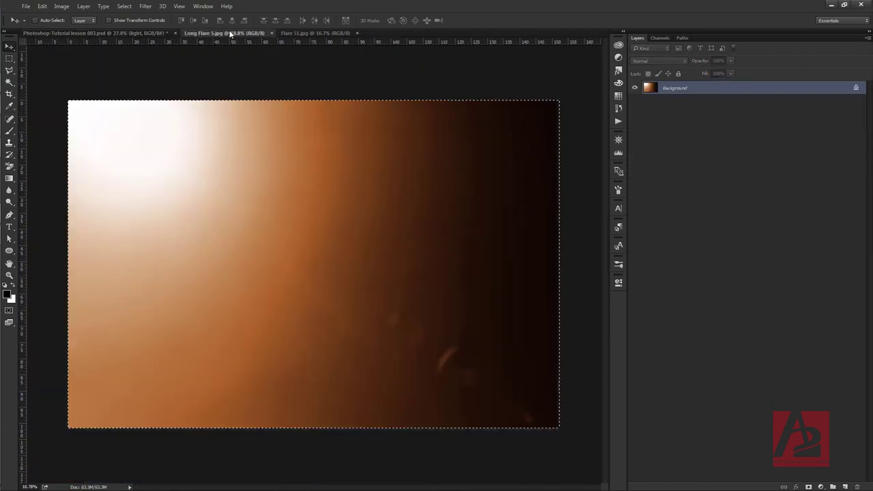
click(116, 32)
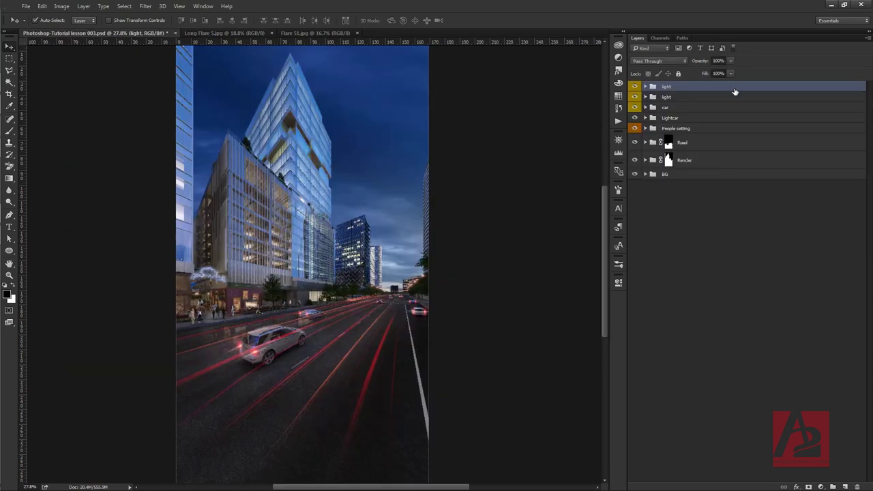
click(846, 486)
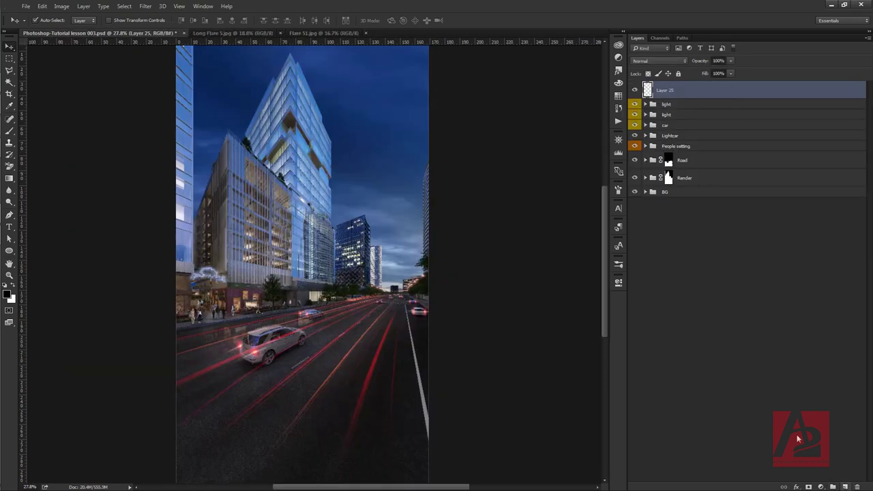
key(ctrl+v)
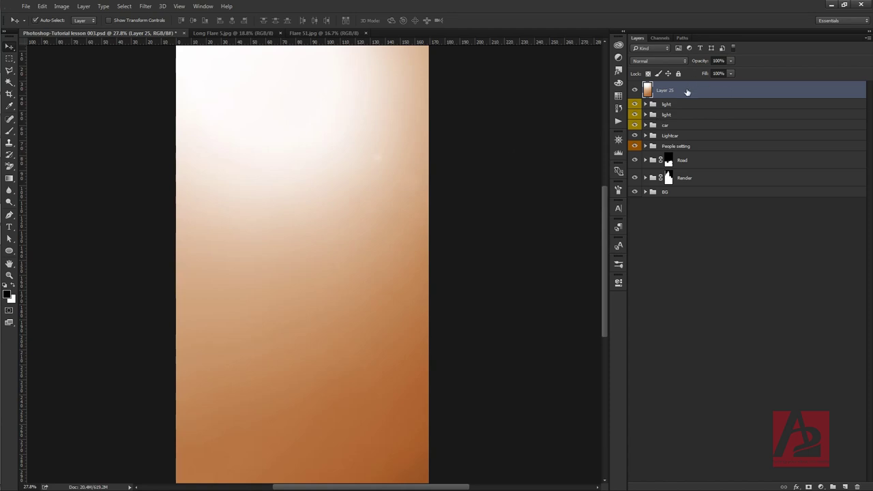
key(ctrl+t)
key(ctrl+0)
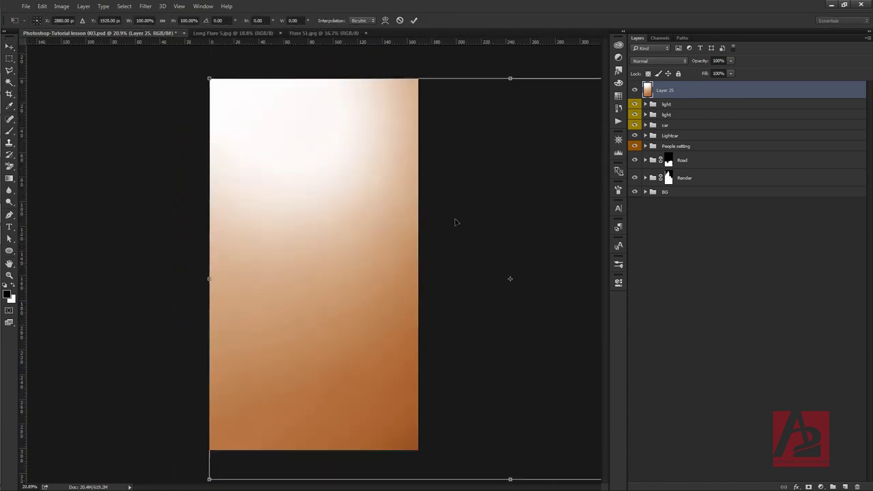
Shrink the orange glow to about half size, flip it horizontally, and place it over the building.
drag(244, 138, 346, 196)
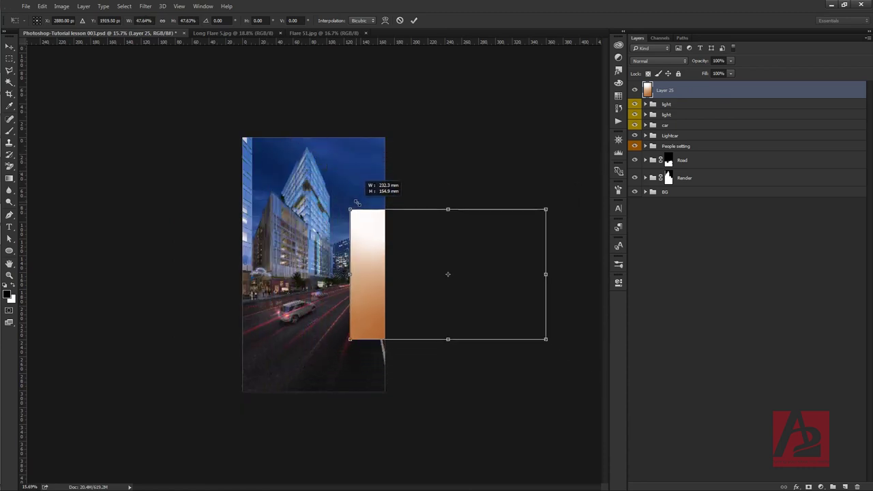
drag(504, 247, 404, 229)
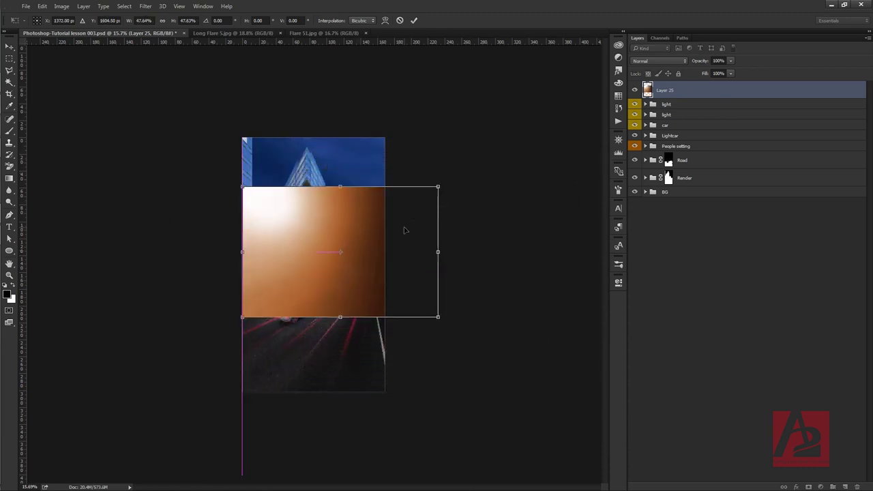
right_click(358, 246)
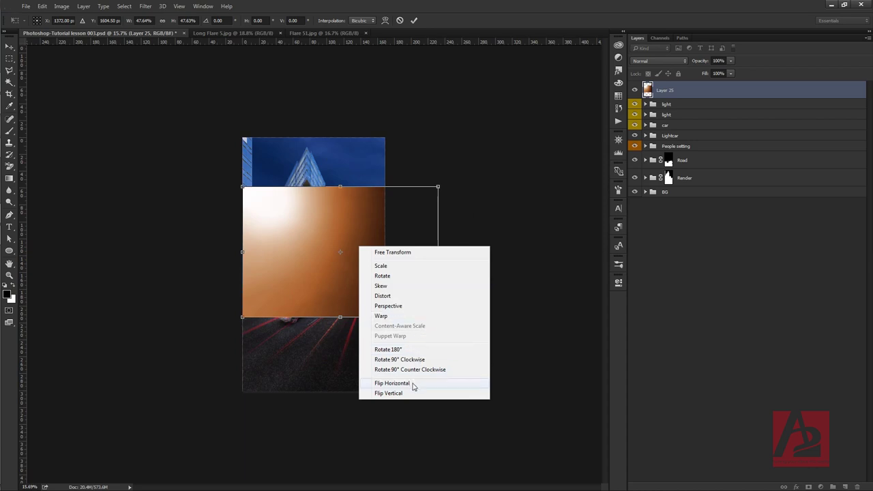
click(412, 383)
mouse_move(364, 246)
mouse_down()
mouse_move(334, 296)
mouse_move(340, 223)
mouse_move(341, 237)
mouse_up()
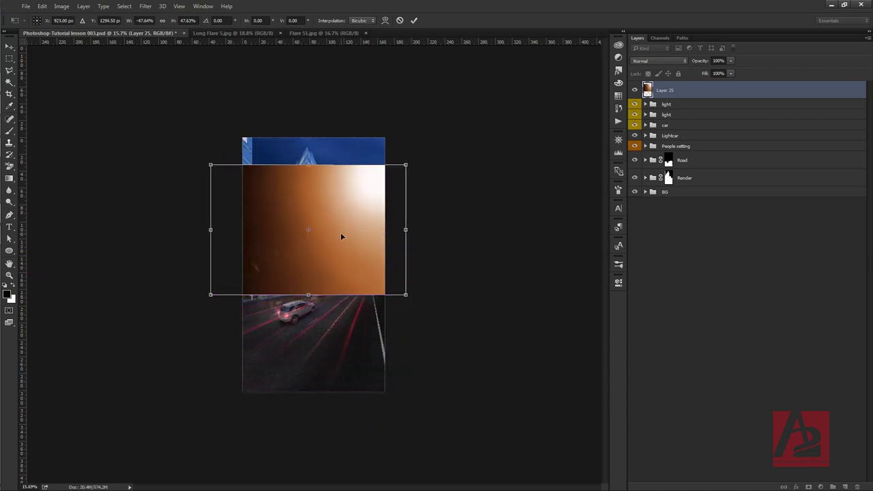
key(Return)
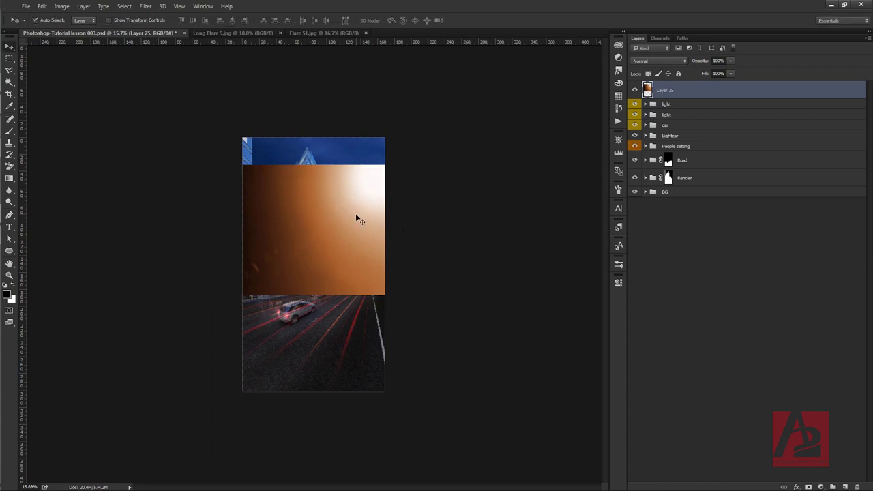
Set the glow layer to Screen blend mode at 23% opacity.
click(669, 61)
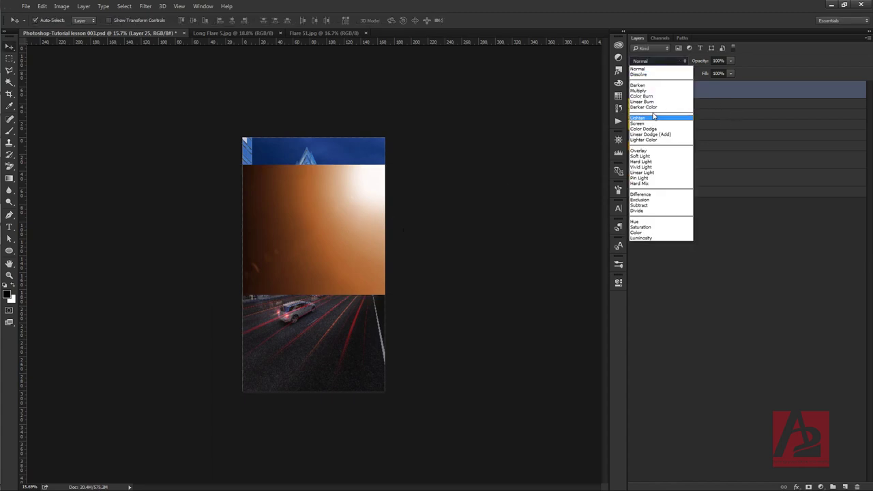
click(652, 117)
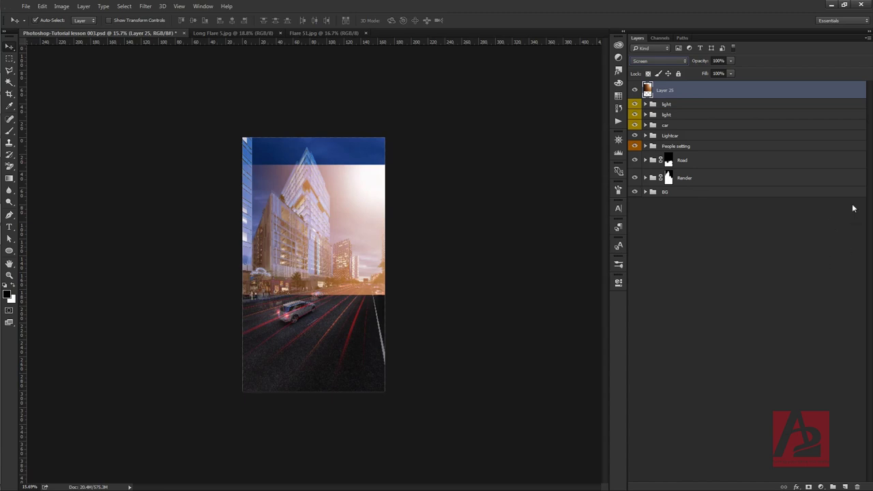
click(731, 61)
drag(728, 73, 699, 75)
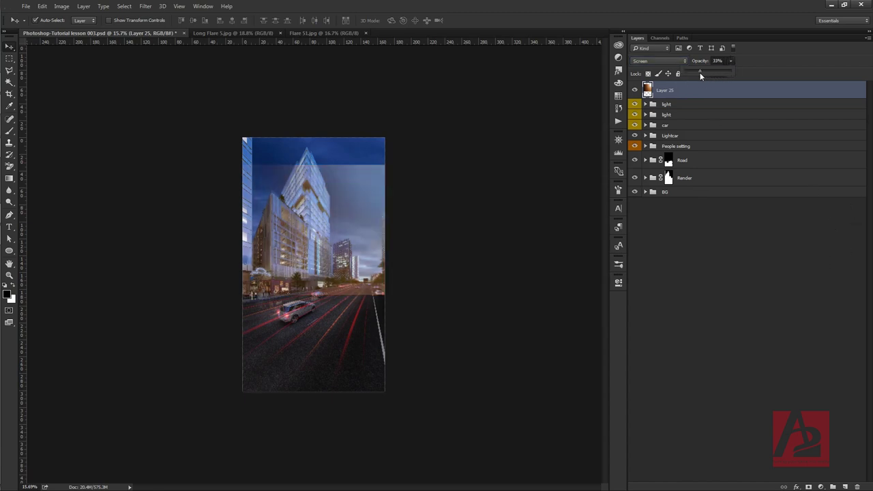
click(358, 220)
Move the glow down and enlarge it toward the lower left.
drag(359, 244, 365, 310)
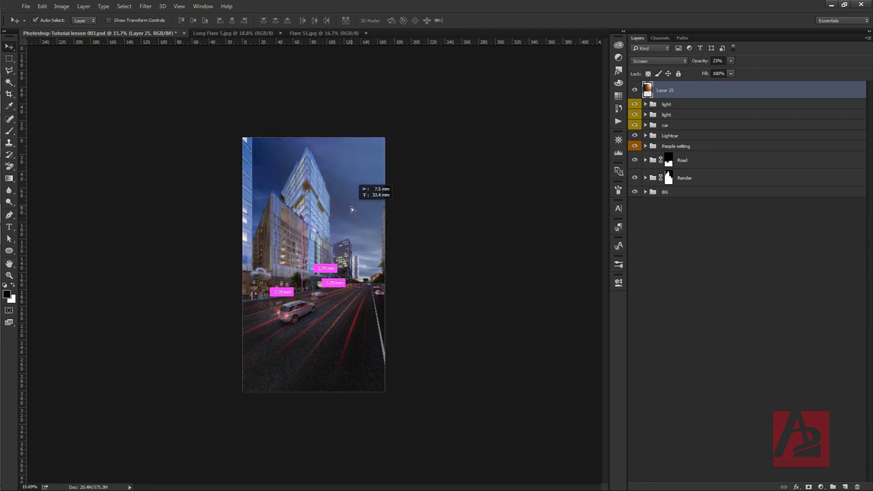
key(ctrl+t)
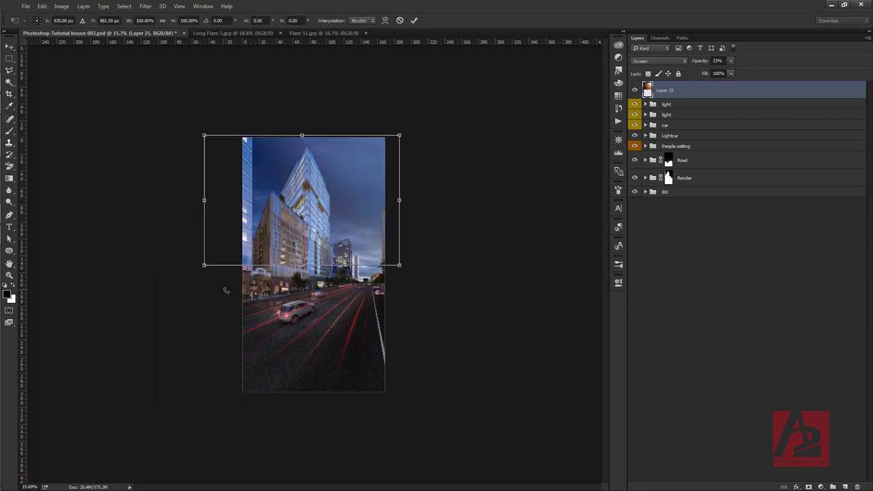
drag(205, 267, 159, 297)
key(Return)
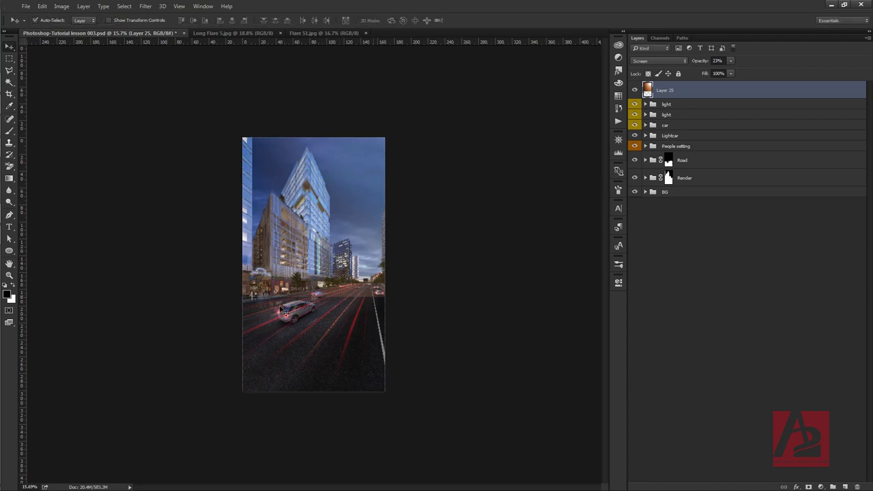
Add a layer mask and gradients that fade the glow over the road and upper sky corners.
click(809, 487)
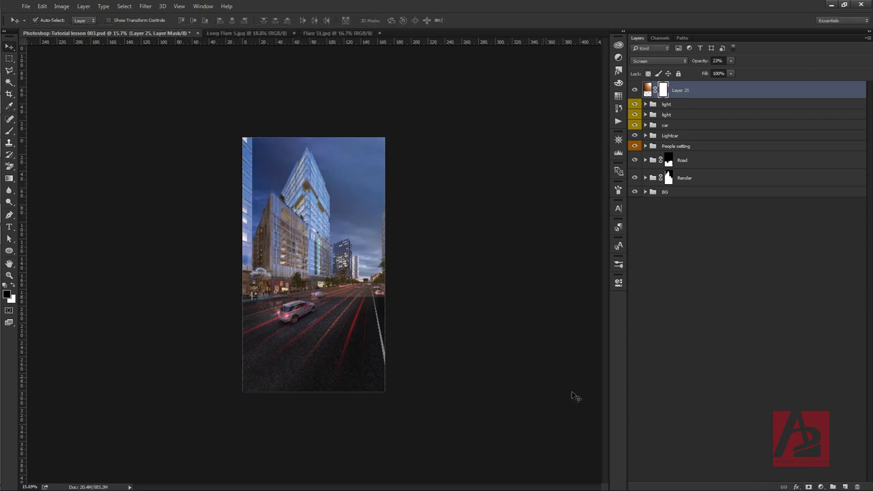
alt+scroll(360, 255, up, 1)
alt+scroll(360, 255, up, 2)
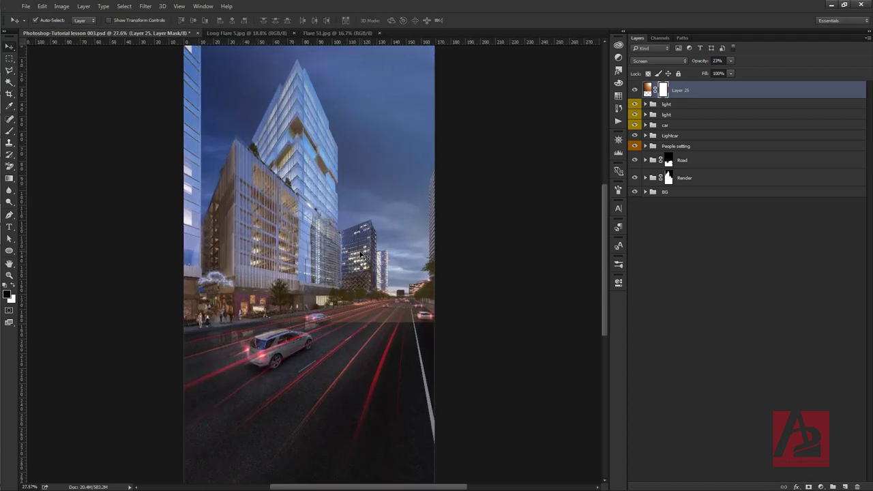
key(g)
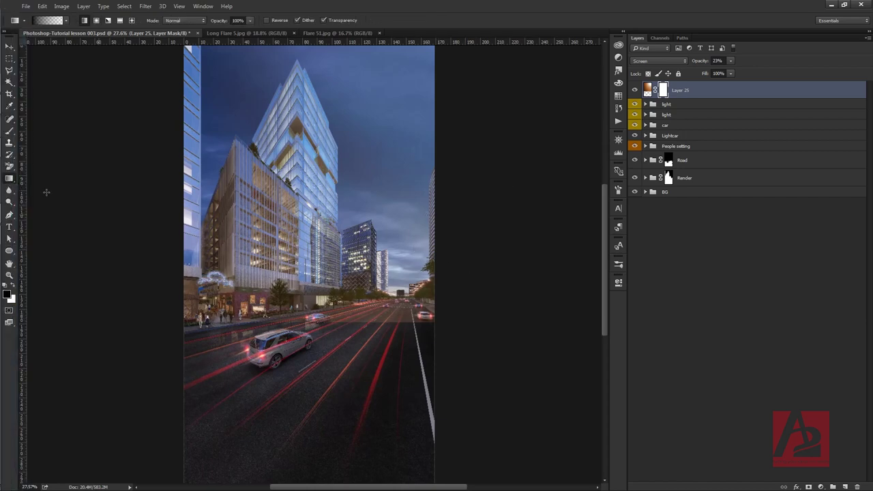
drag(392, 336, 388, 289)
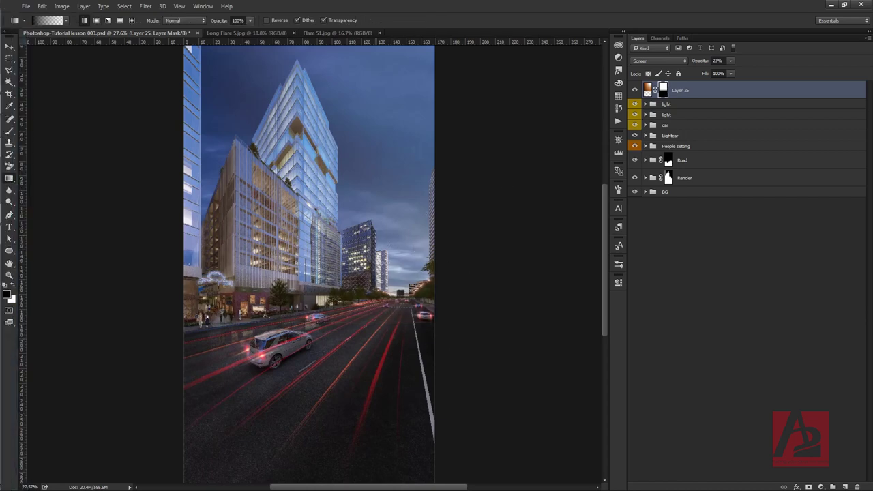
drag(153, 163, 398, 165)
scroll(441, 180, down, 1)
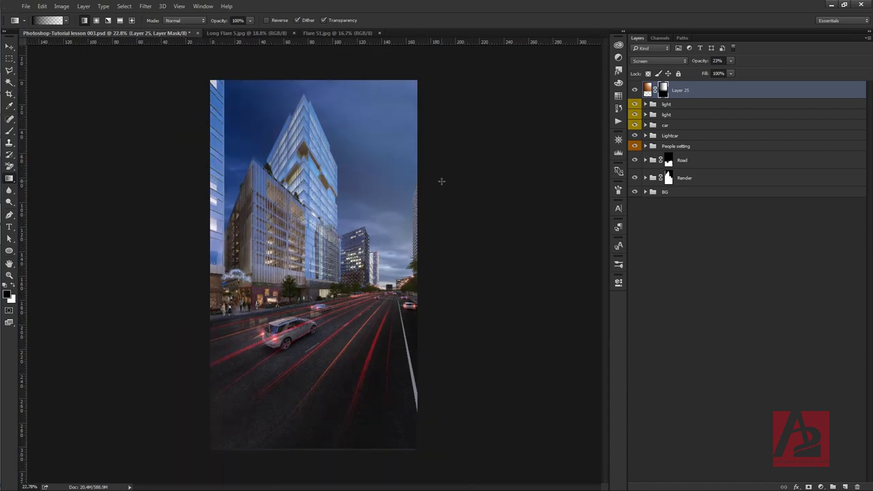
drag(377, 134, 378, 195)
drag(379, 97, 377, 142)
Compare the glow layer hidden and shown, then switch to the Flare 51.jpg document.
click(635, 91)
click(634, 91)
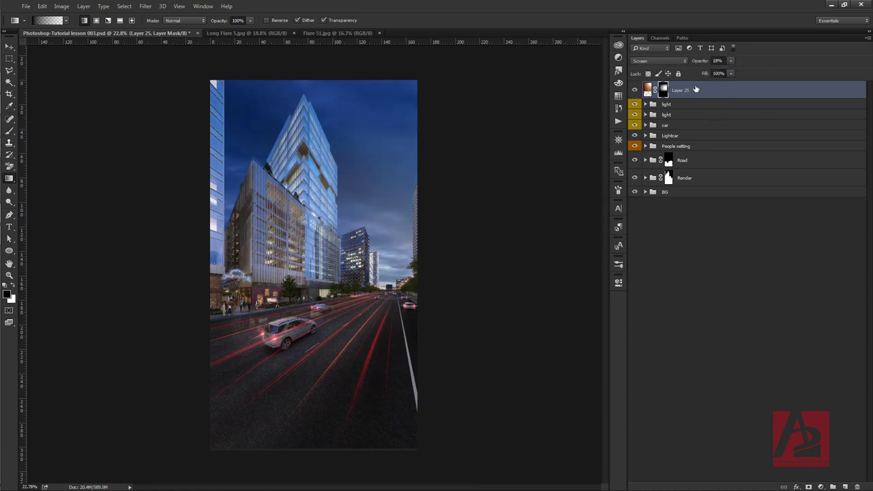
click(740, 297)
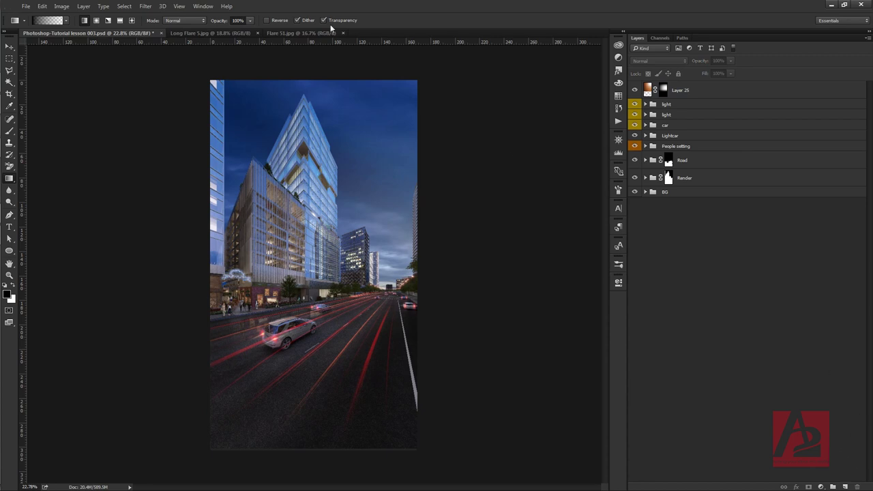
click(295, 32)
Copy the whole Flare 51.jpg image into a new Layer 26 above Layer 25.
key(ctrl+a)
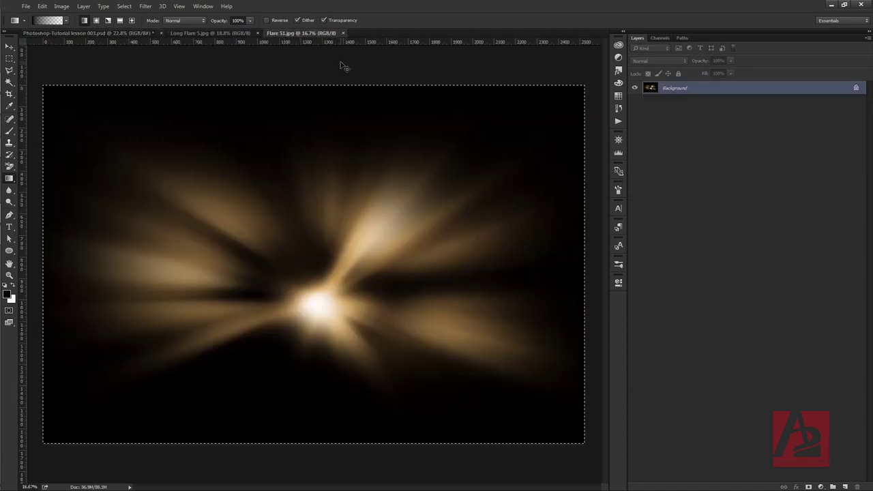
click(89, 33)
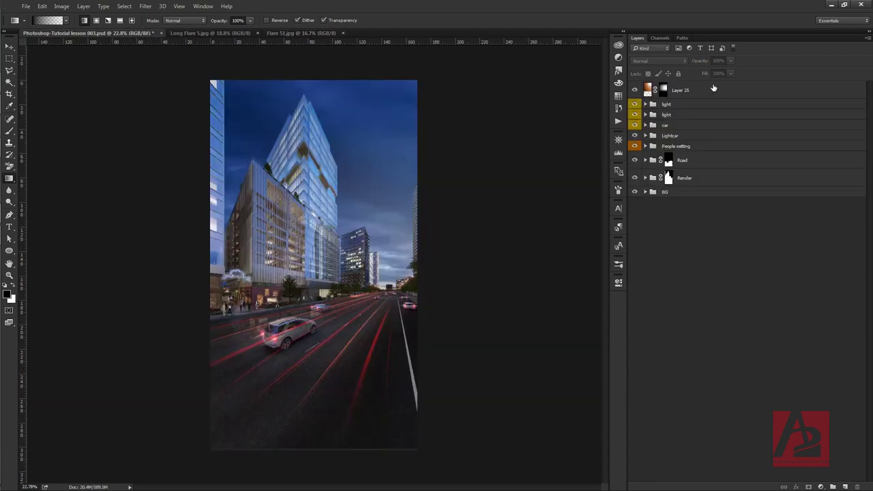
click(713, 89)
click(844, 484)
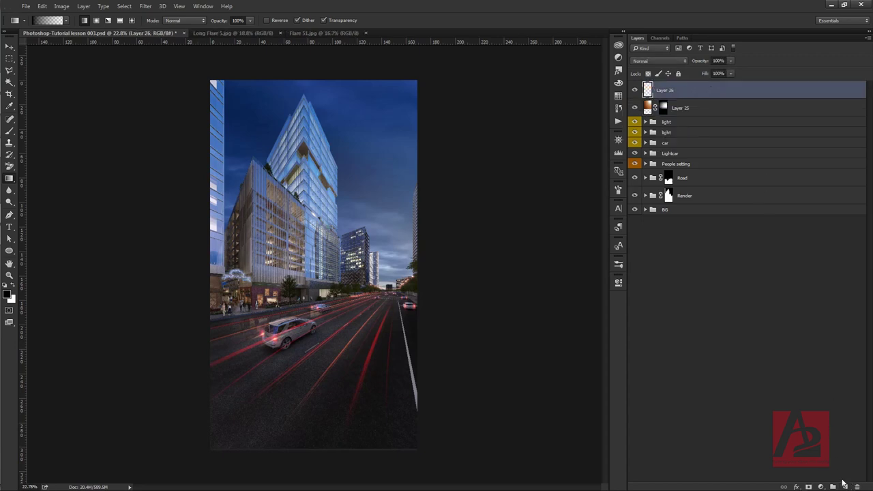
key(ctrl+v)
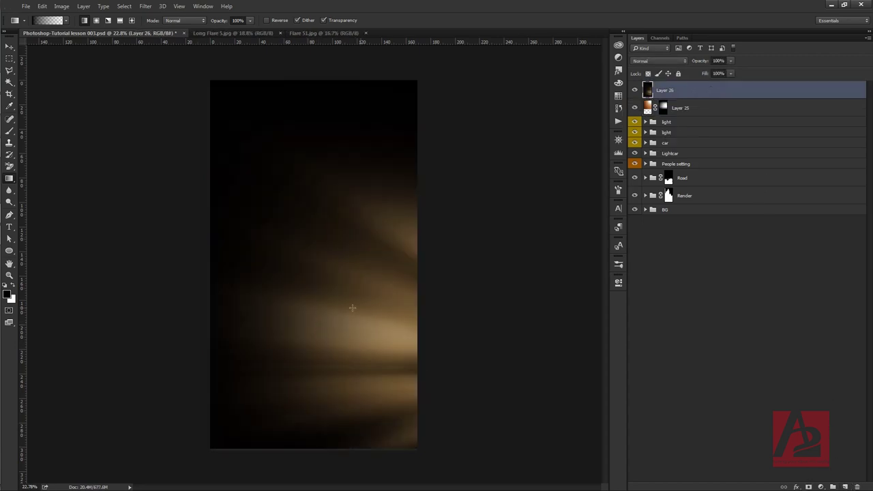
Set Layer 26 to Screen blend mode and position the flare over the street's right side.
key(v)
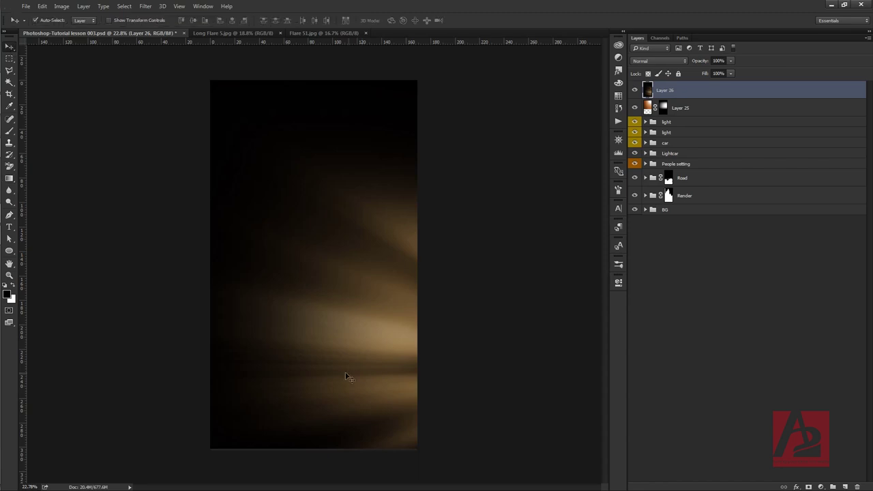
mouse_move(325, 241)
mouse_down()
mouse_move(367, 237)
mouse_move(359, 243)
mouse_up()
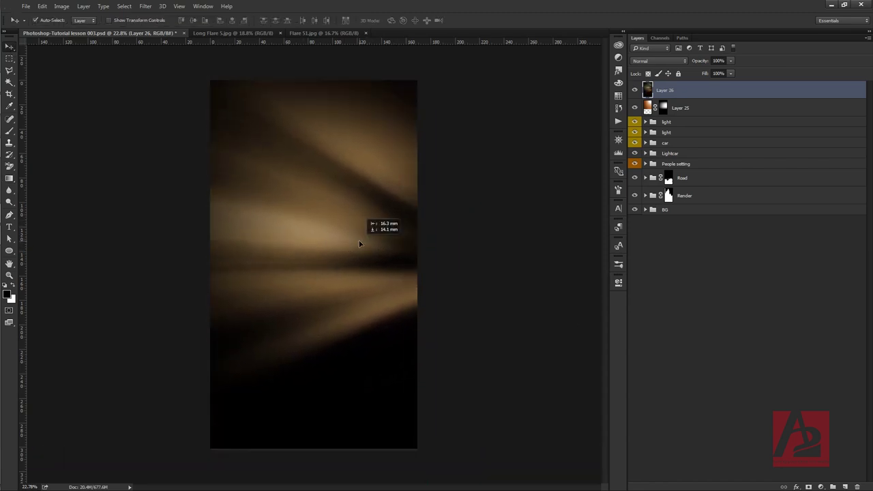
click(634, 90)
click(635, 90)
click(667, 61)
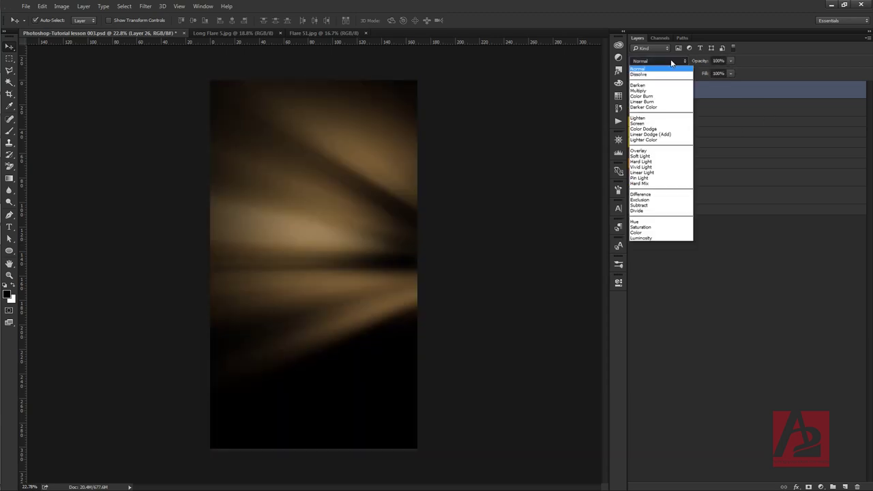
click(641, 124)
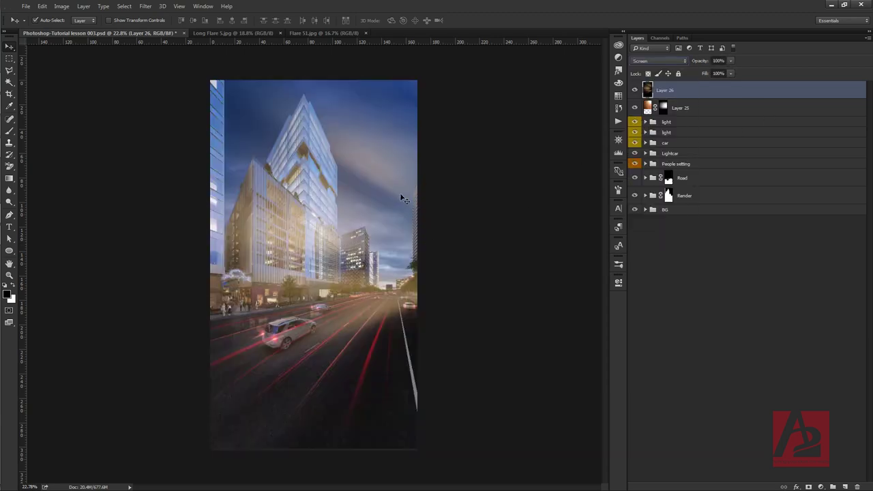
drag(402, 189, 330, 170)
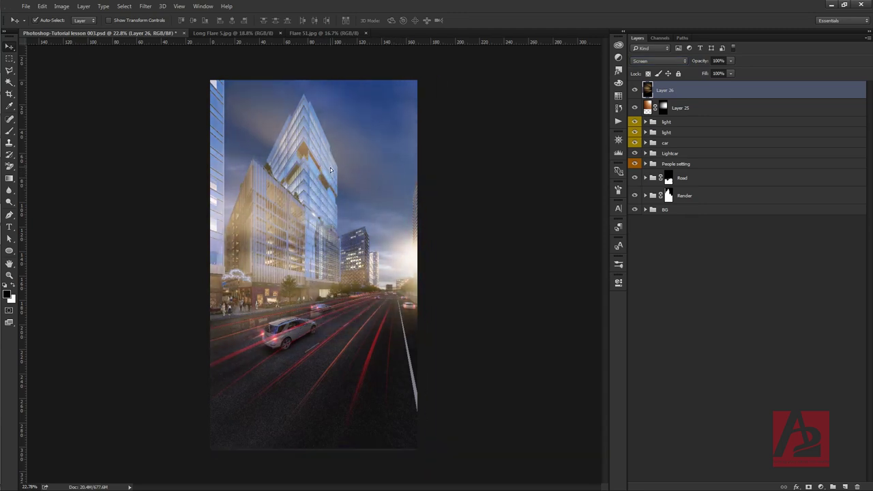
key(ctrl+t)
Shrink the Layer 26 flare to about 59% and nudge it down.
key(ctrl+minus)
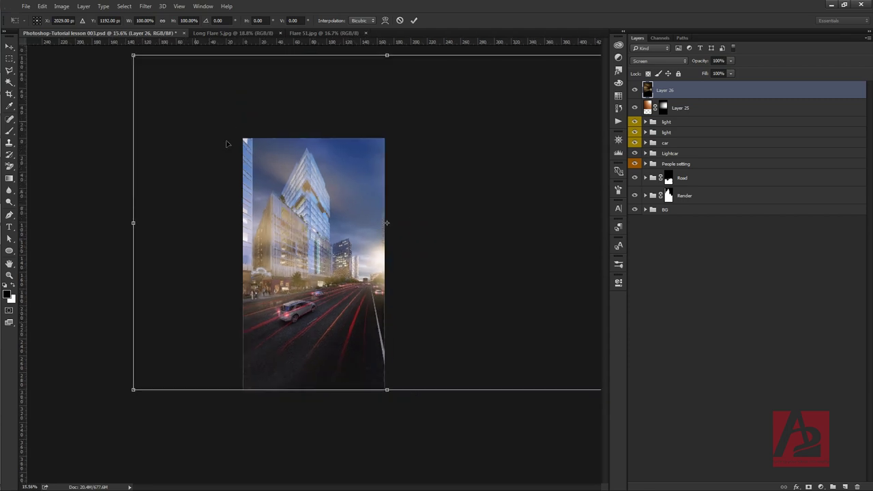
drag(135, 54, 238, 130)
drag(387, 252, 390, 267)
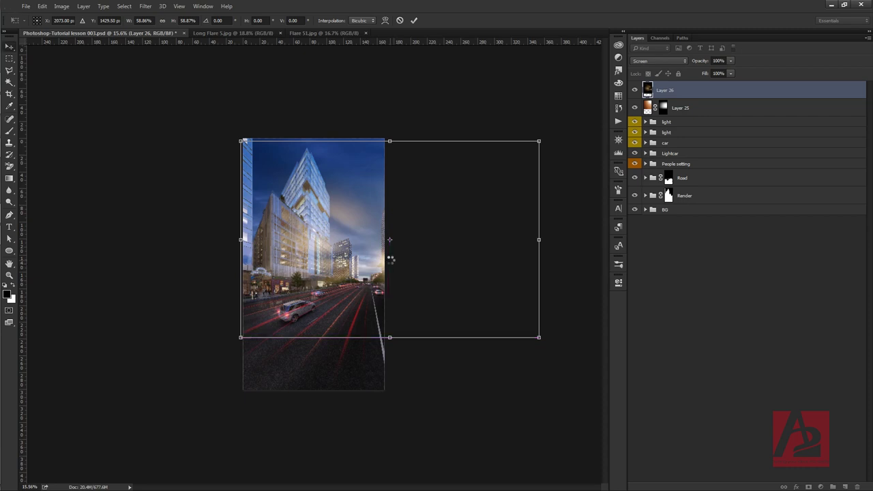
key(Return)
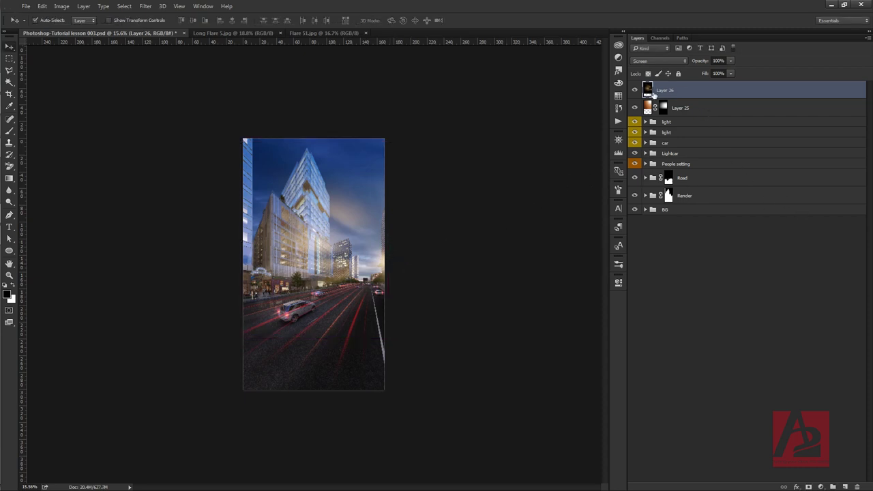
Add a layer mask to Layer 26 with a gradient fading the flare's edges.
click(820, 487)
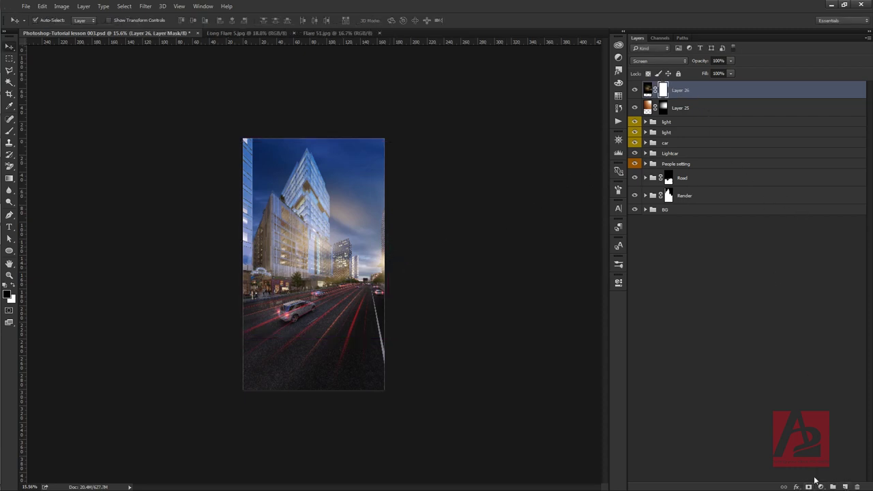
click(9, 178)
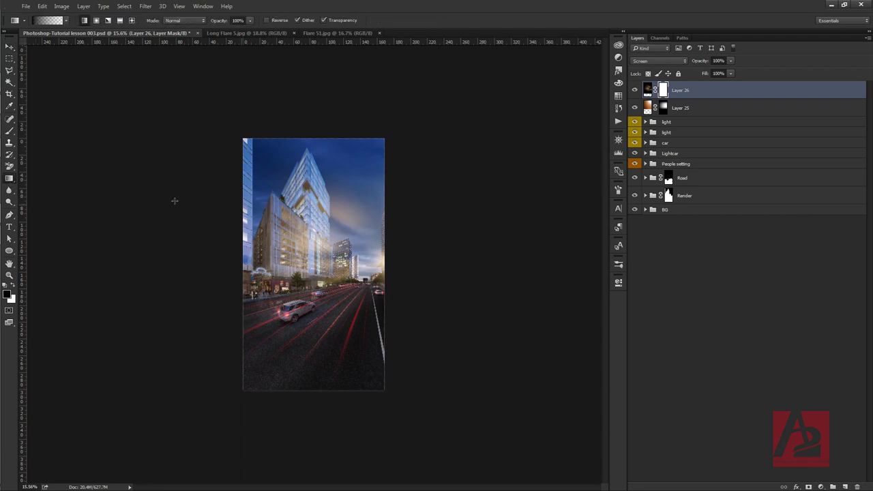
drag(435, 230, 365, 247)
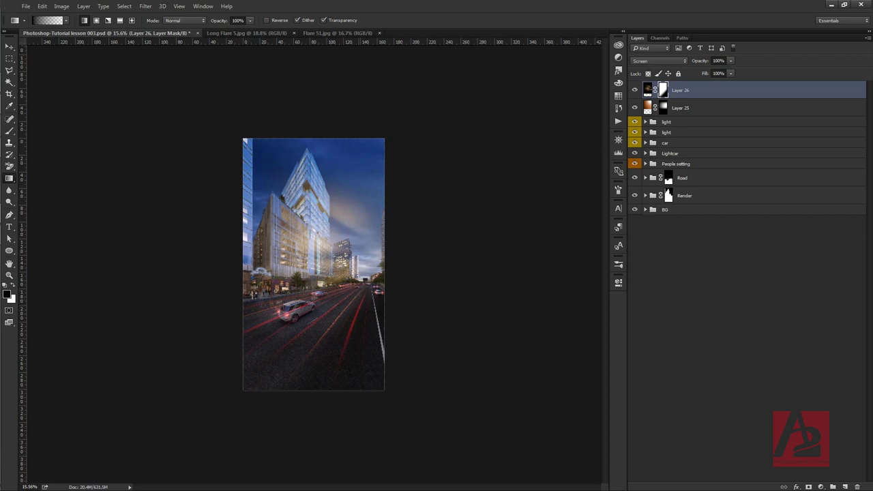
drag(222, 294, 387, 243)
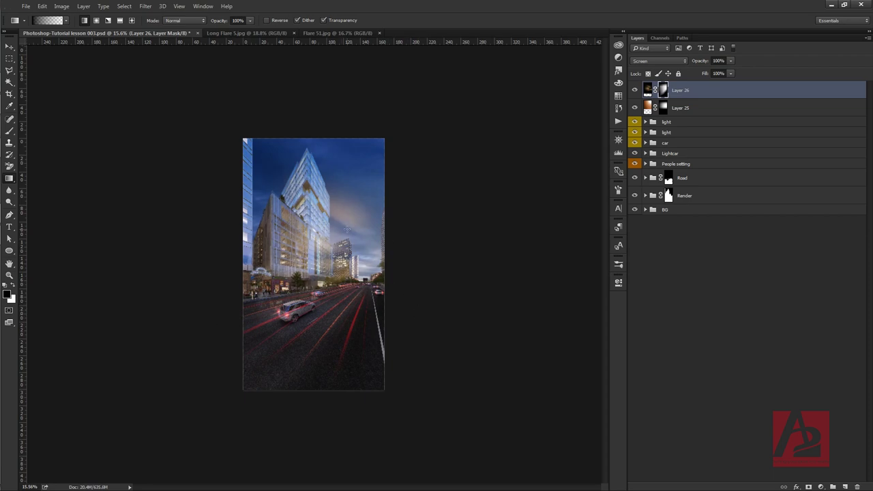
Lower Layer 26's opacity to 42% and compare it hidden and shown.
click(647, 90)
click(729, 61)
drag(718, 75, 702, 74)
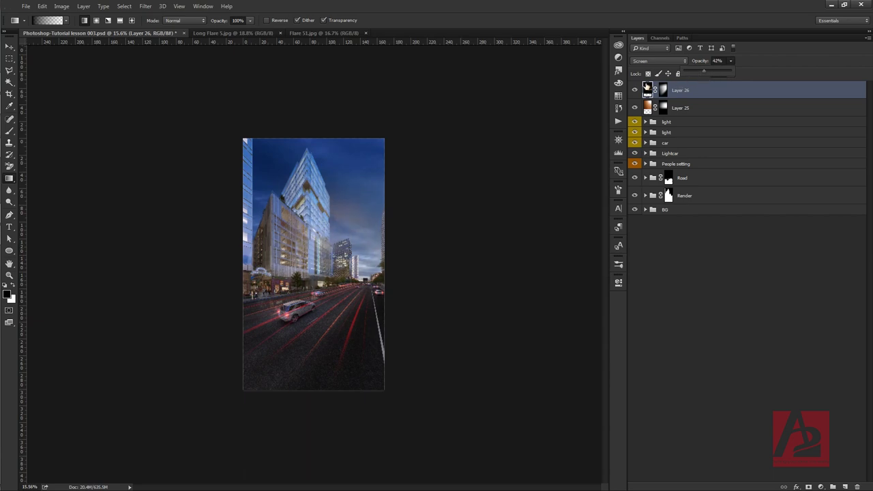
click(636, 90)
click(636, 90)
click(682, 301)
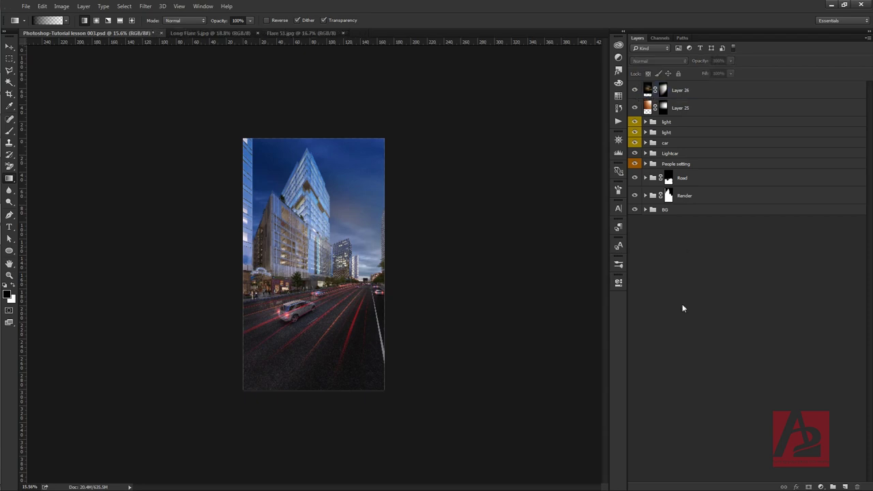
Group Layer 25 and Layer 26 into a folder named Sun.
click(710, 109)
ctrl+click(714, 93)
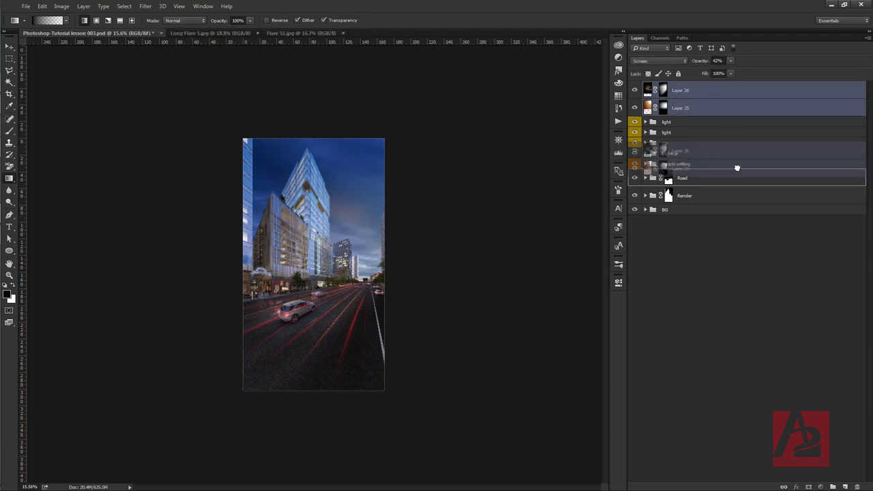
drag(712, 109, 833, 486)
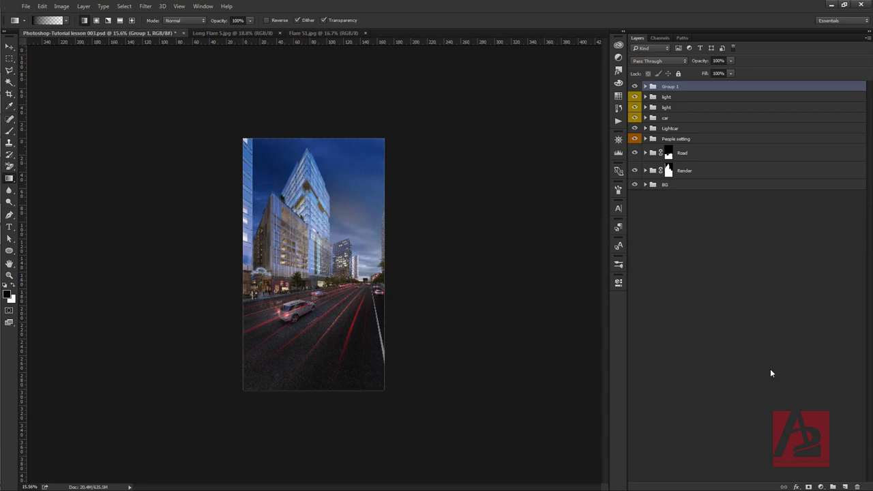
double_click(671, 86)
text(l)
key(Return)
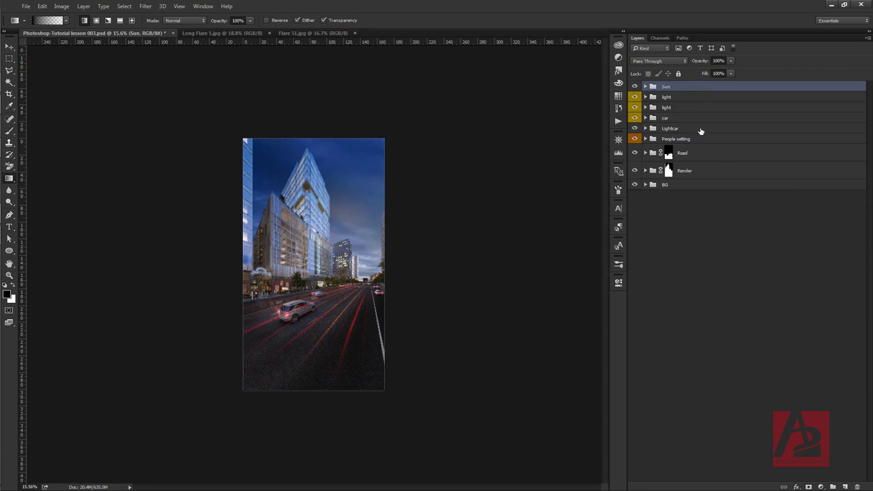
Nest the Sun, light, car and Lightcar folders together in Group 1.
click(701, 130)
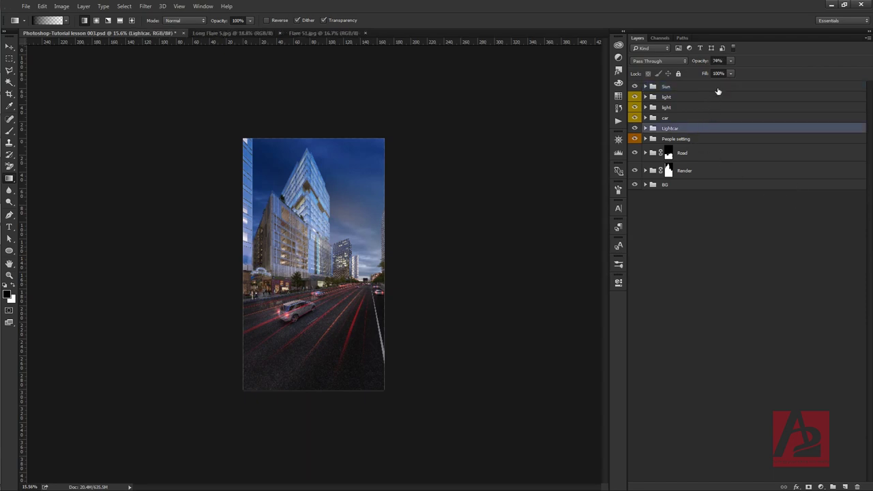
shift+click(718, 88)
drag(679, 130, 828, 486)
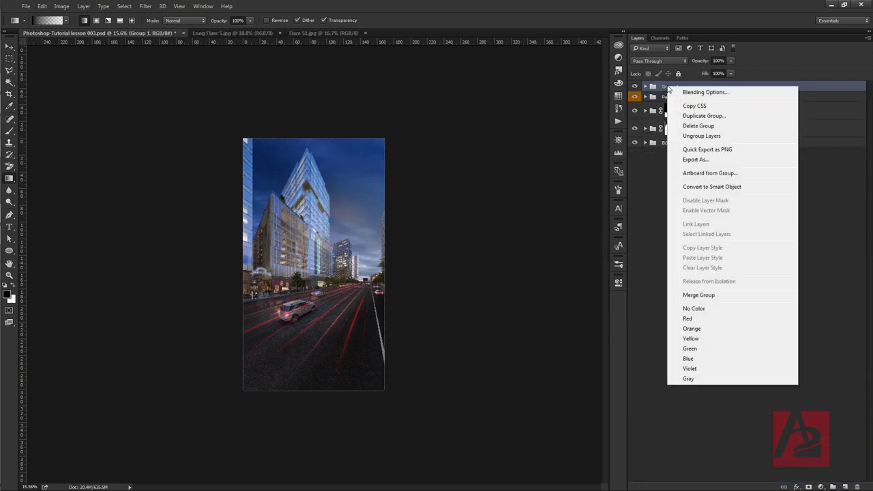
Rename Group 1 to 'Light Effects'.
key(Escape)
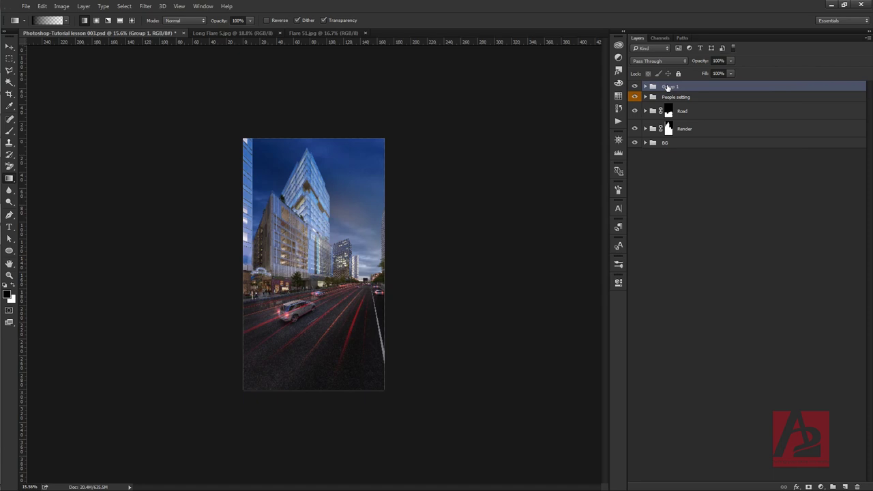
double_click(667, 88)
text(Light E)
text(ffects)
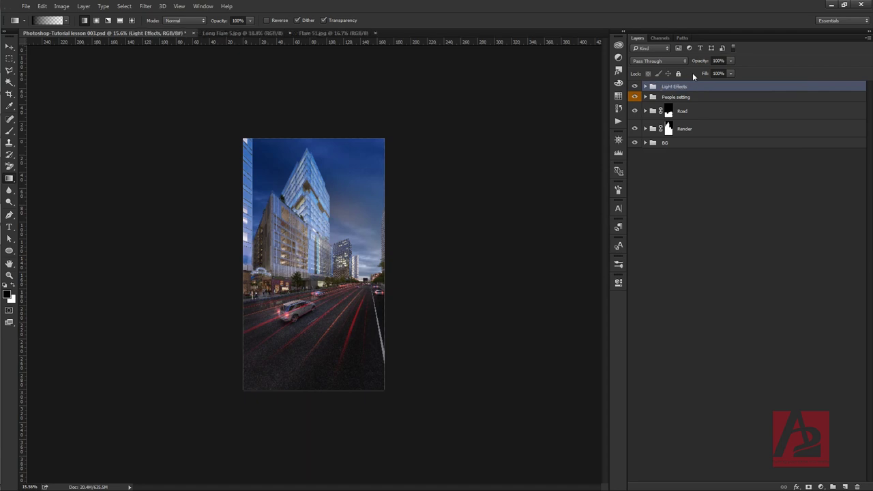
click(688, 198)
Compare the render with Light Effects hidden and shown, then add a Curves adjustment layer.
click(634, 86)
click(634, 86)
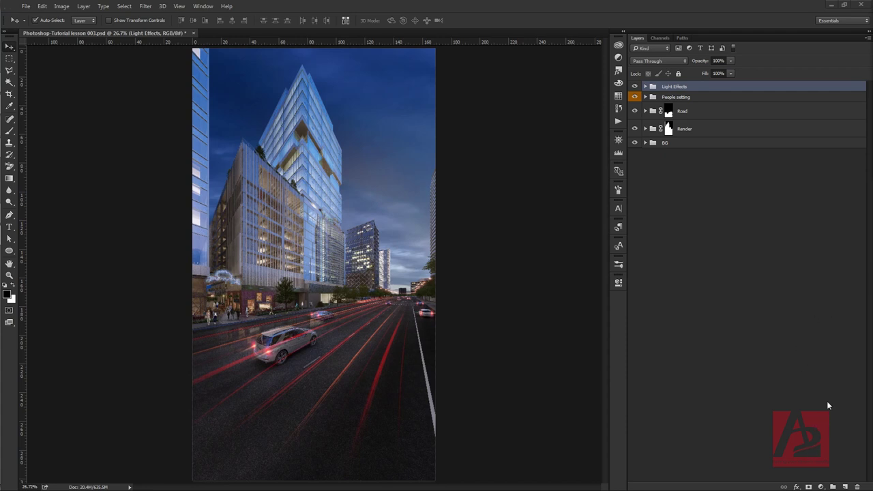
click(821, 487)
click(782, 343)
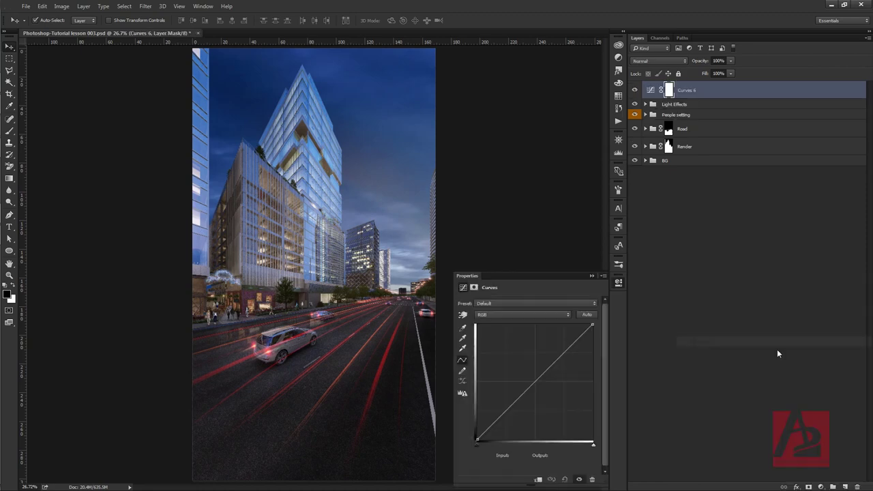
drag(530, 387, 528, 376)
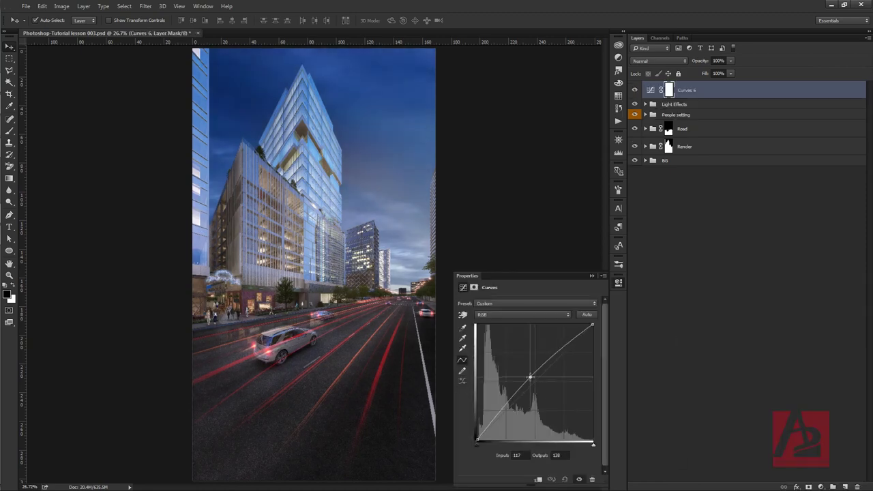
click(477, 439)
drag(478, 439, 479, 440)
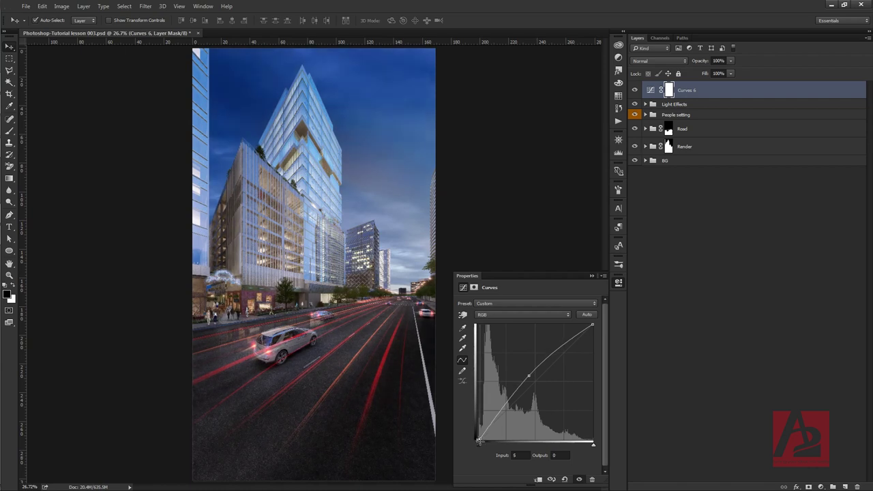
click(592, 276)
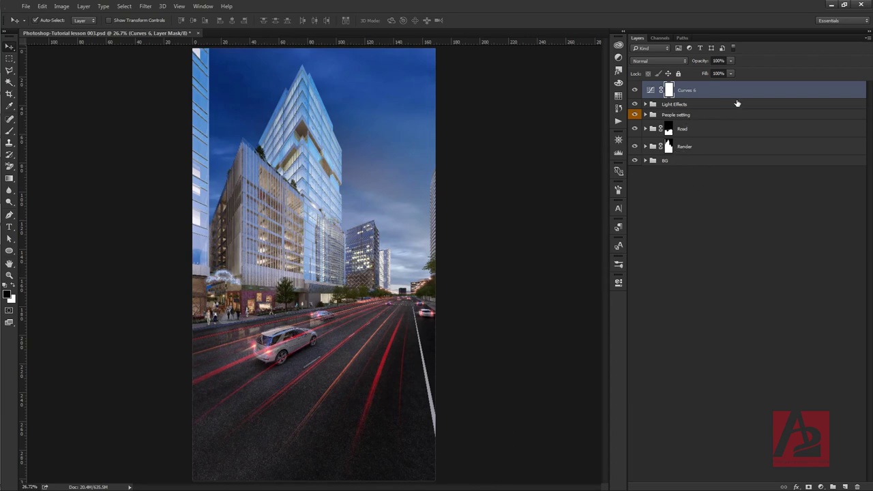
ctrl+click(669, 148)
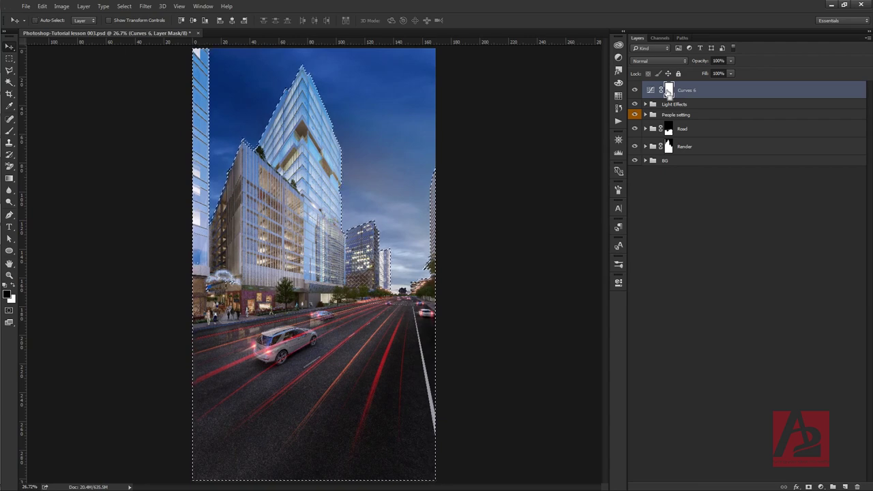
key(ctrl+shift+i)
key(ctrl+BackSpace)
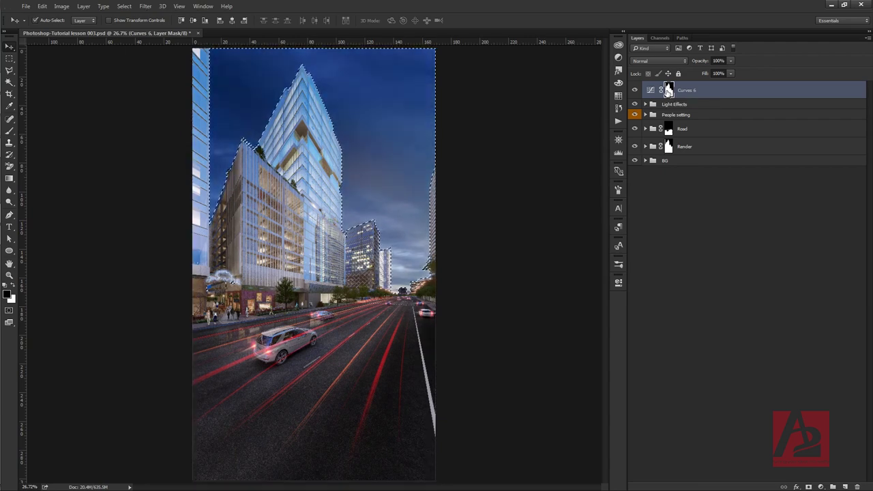
key(ctrl+d)
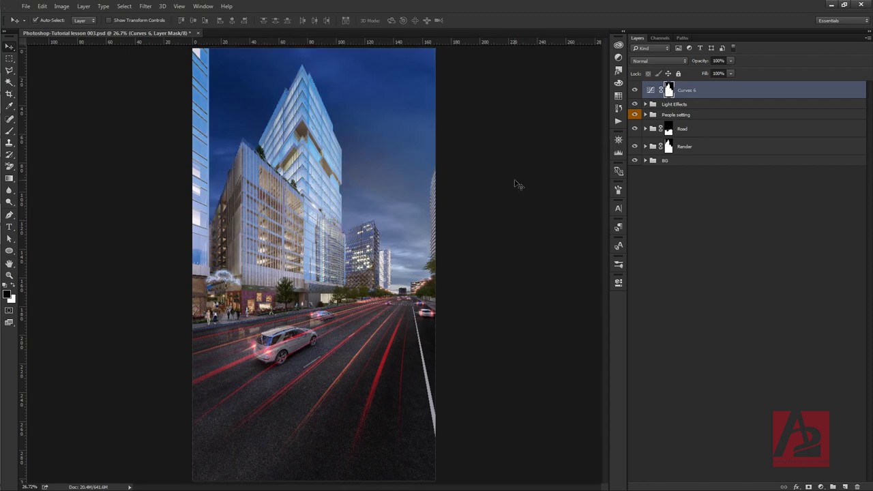
click(650, 90)
key(b)
click(669, 90)
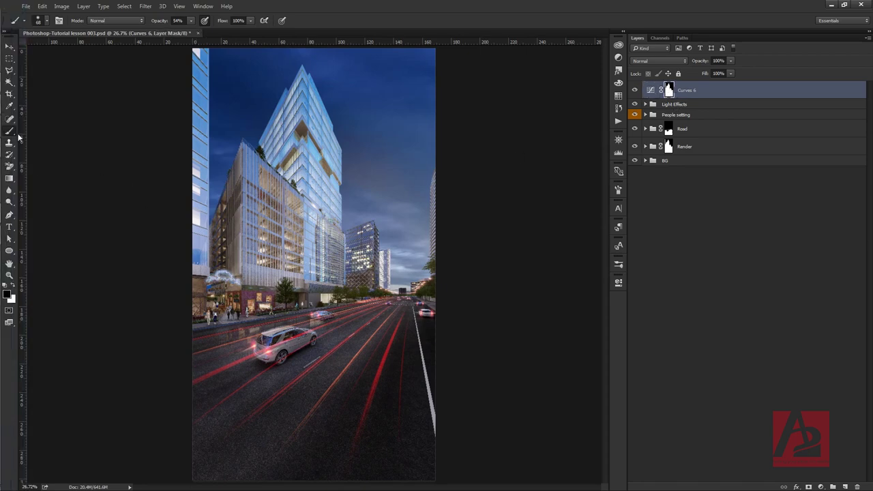
click(11, 178)
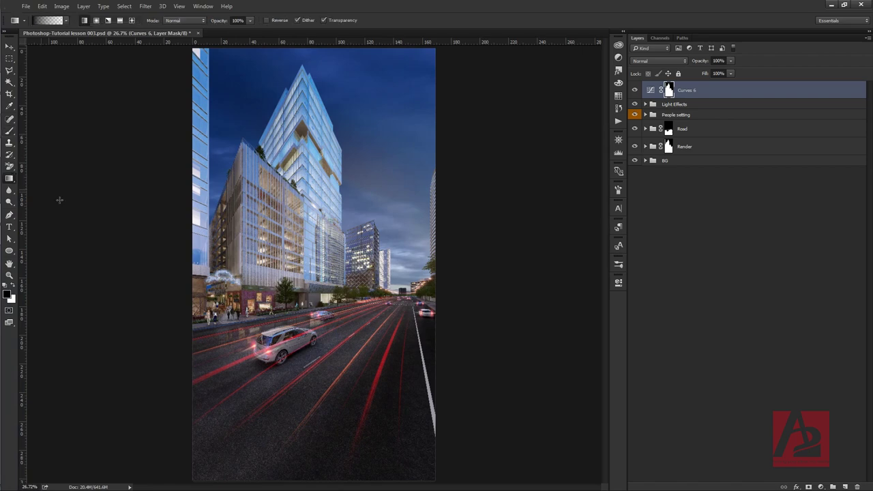
drag(136, 455, 319, 360)
drag(196, 434, 249, 339)
drag(334, 426, 315, 346)
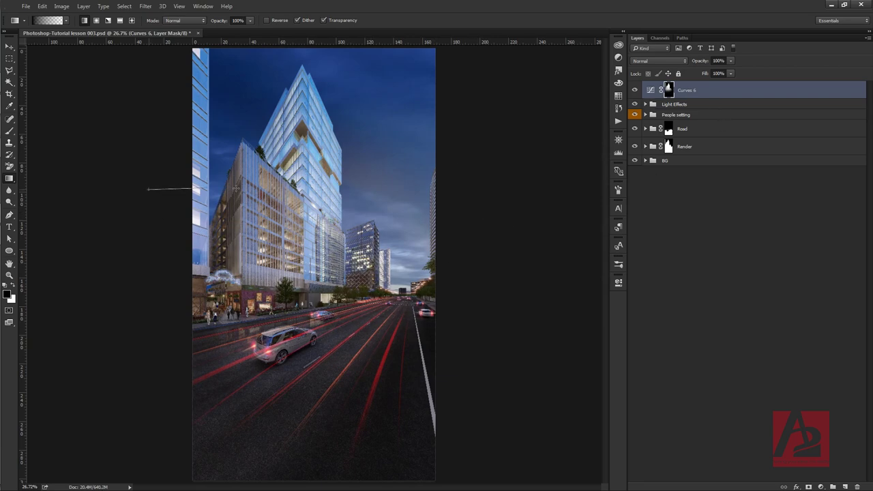
click(635, 91)
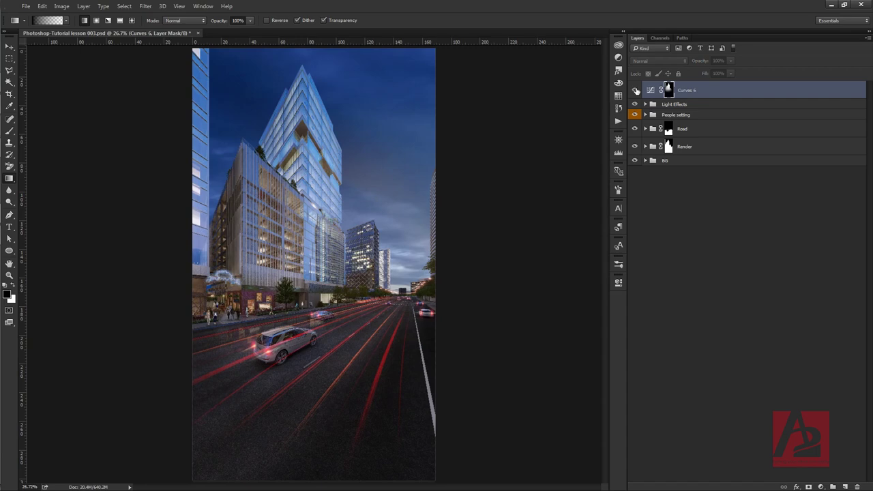
click(634, 91)
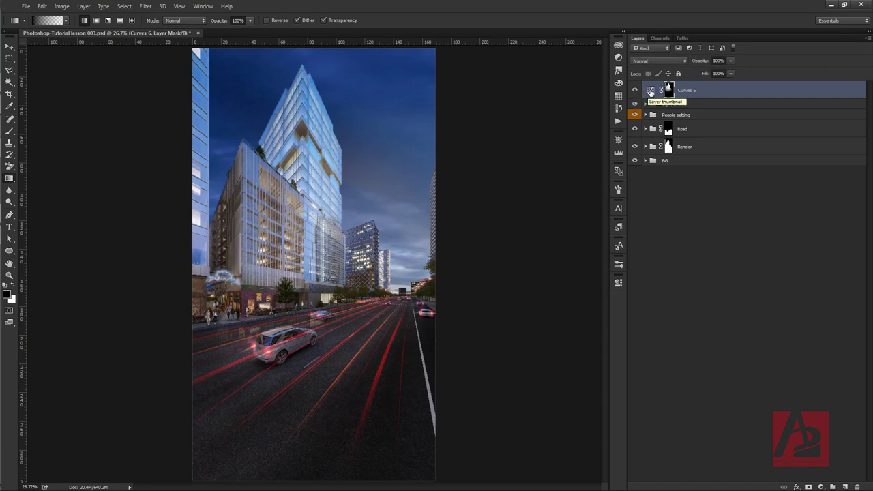
click(650, 90)
Add a Photo Filter adjustment layer with a slightly dark blue colour at 37% density.
click(820, 486)
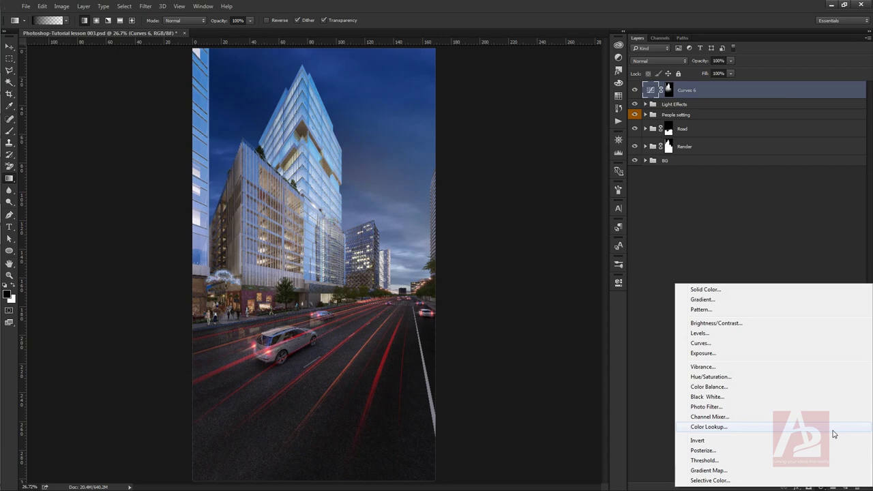
click(772, 407)
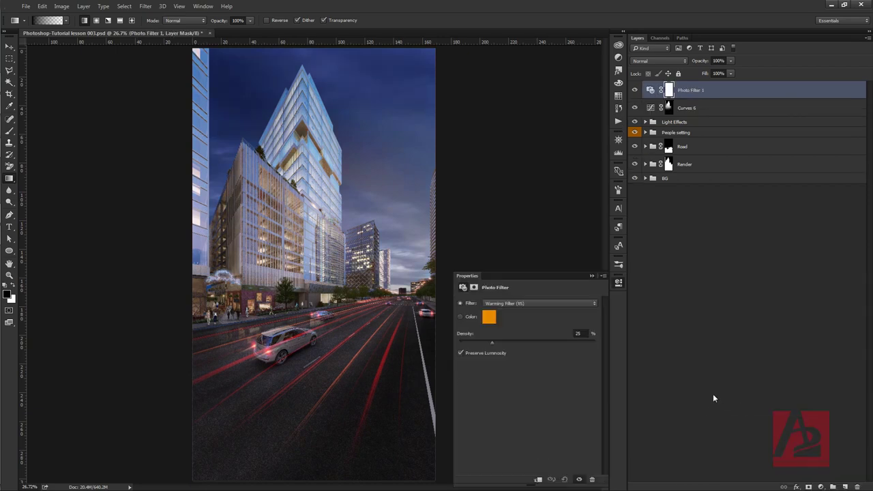
click(494, 321)
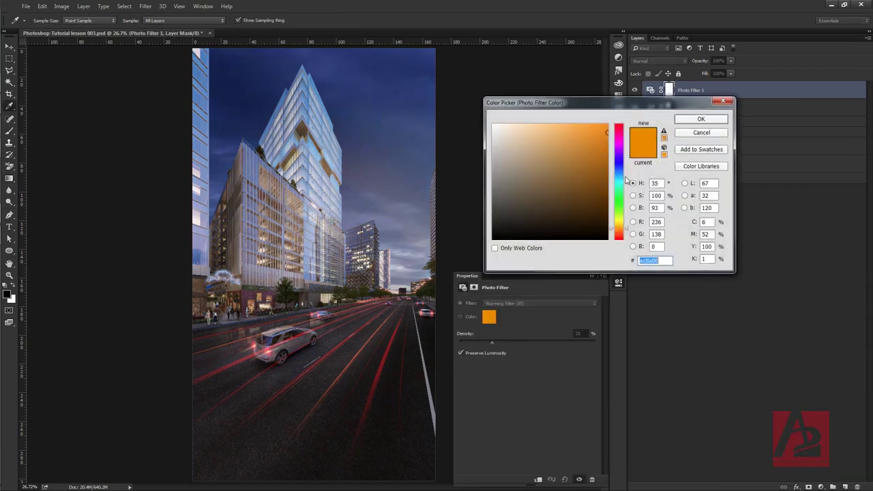
click(621, 173)
click(607, 138)
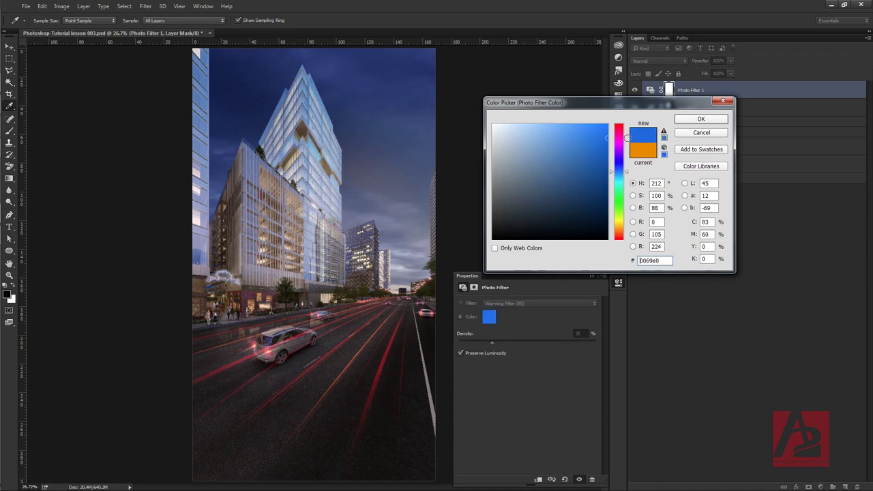
click(701, 120)
key(g)
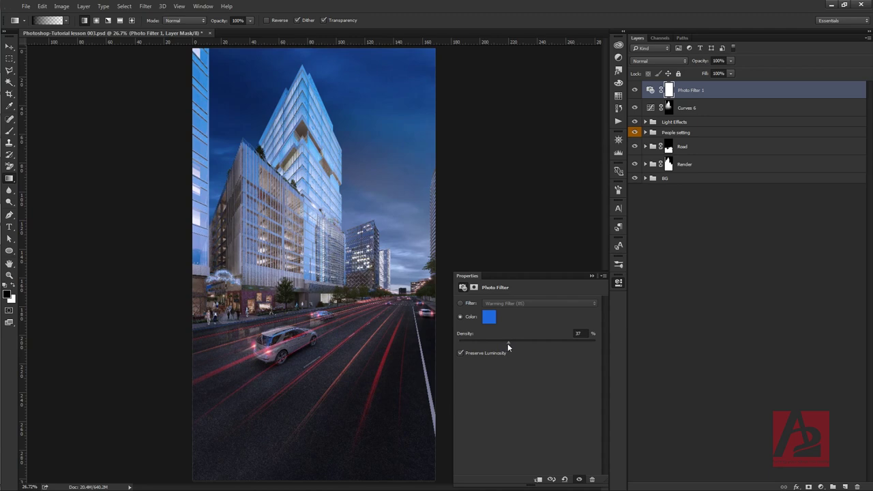
click(592, 278)
click(716, 95)
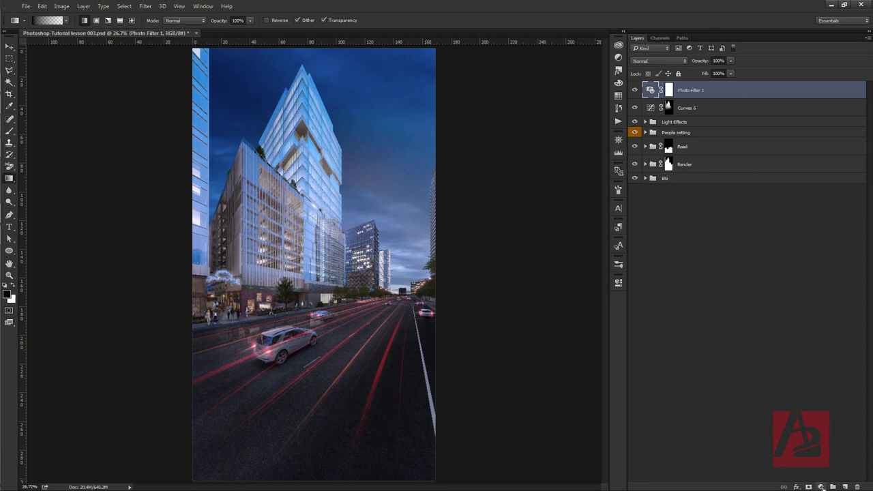
click(822, 487)
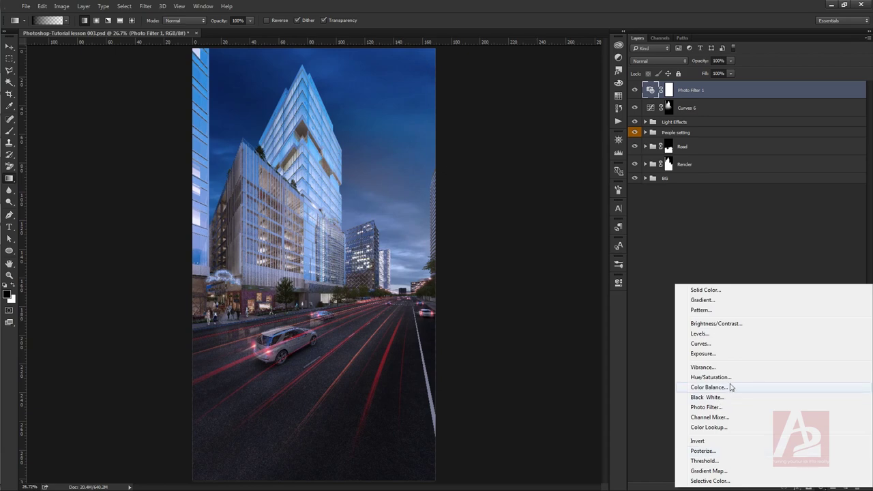
Add a Color Balance layer shifting midtones to Cyan -13 and Blue +13.
click(731, 387)
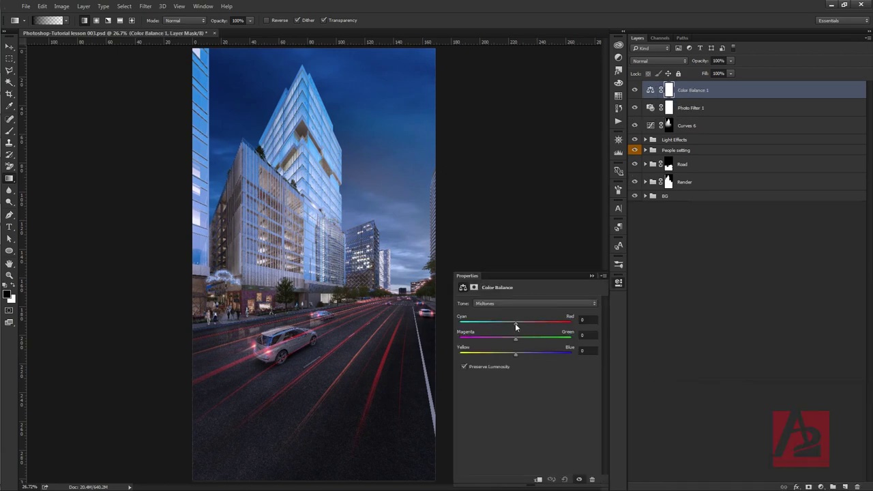
mouse_move(515, 323)
mouse_down()
mouse_move(498, 327)
mouse_move(509, 328)
mouse_move(523, 357)
mouse_up()
click(592, 276)
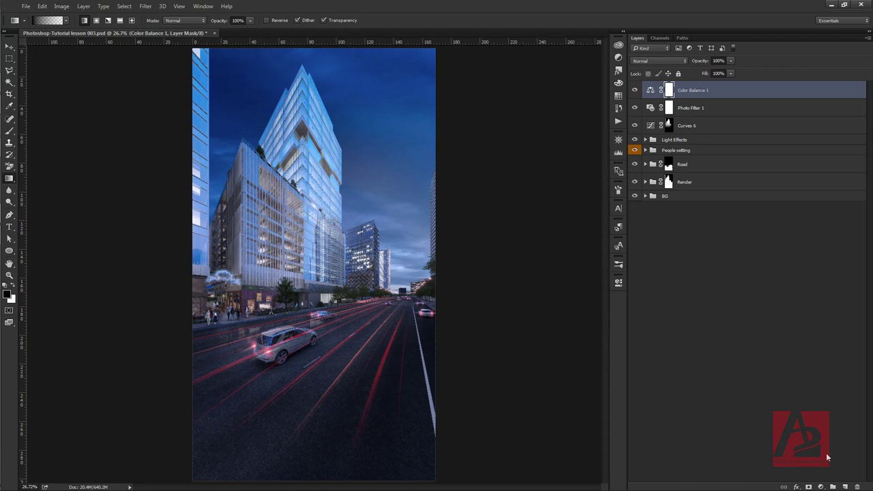
click(821, 487)
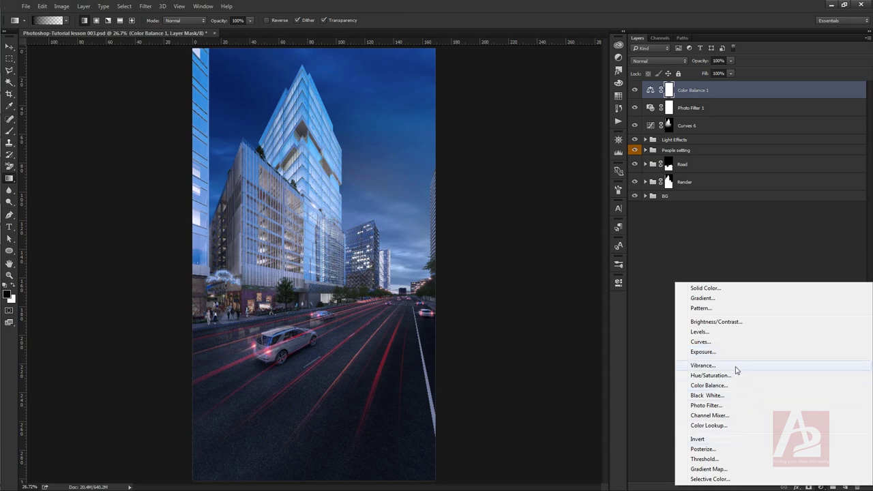
Add a Vibrance adjustment layer set to Vibrance -3 and Saturation +3.
click(735, 366)
mouse_move(527, 313)
mouse_down()
mouse_move(507, 315)
mouse_move(521, 315)
mouse_move(517, 335)
mouse_move(530, 334)
mouse_move(526, 315)
mouse_up()
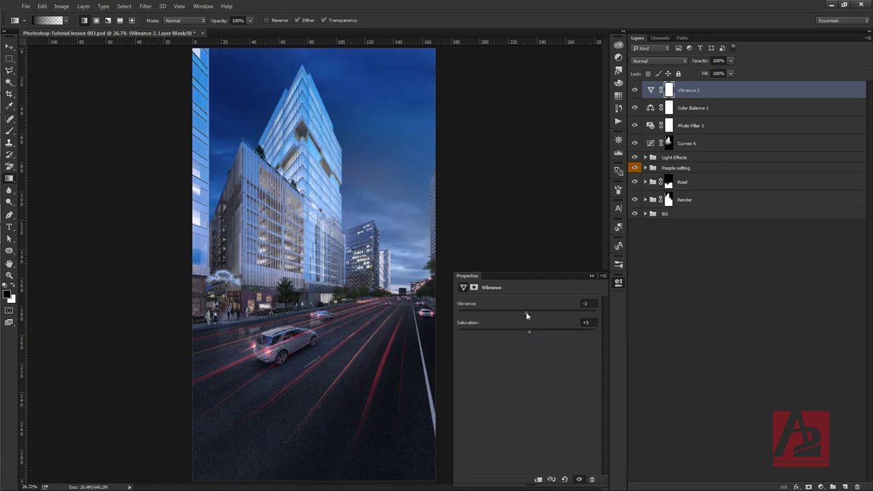
click(591, 275)
click(821, 487)
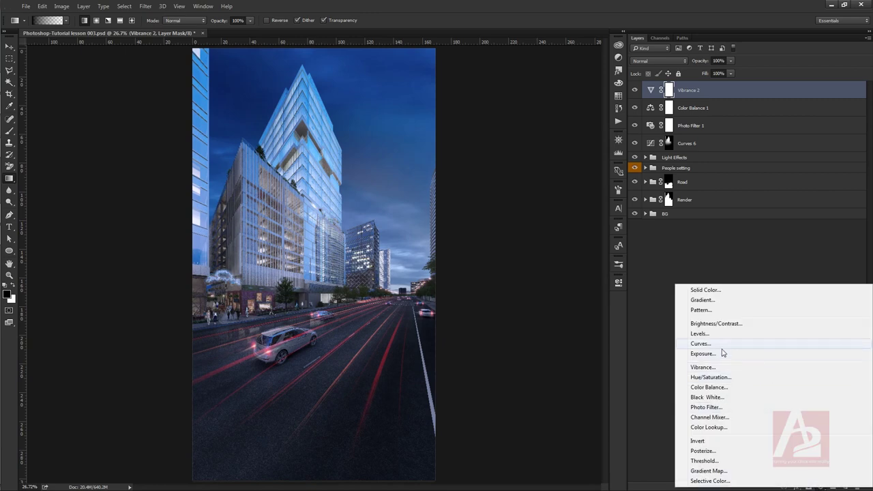
Add a Curves 7 layer with brighter upper midtones and slightly deeper shadows.
click(701, 344)
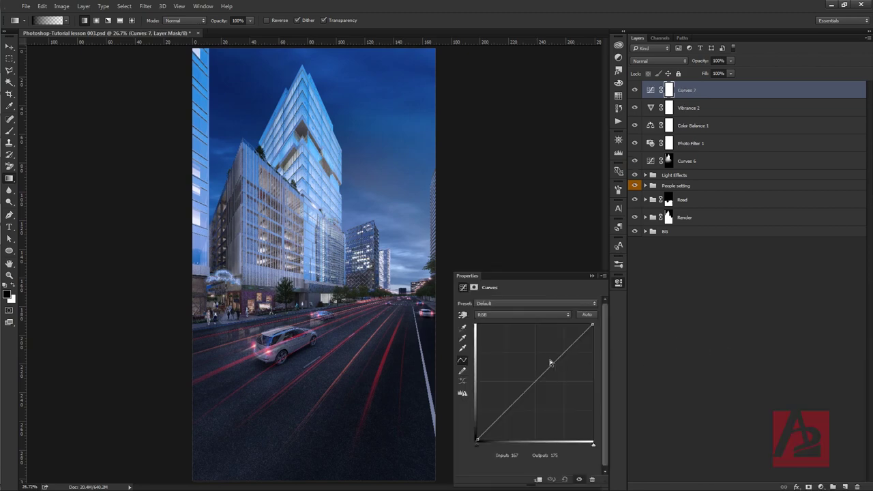
drag(559, 363, 554, 352)
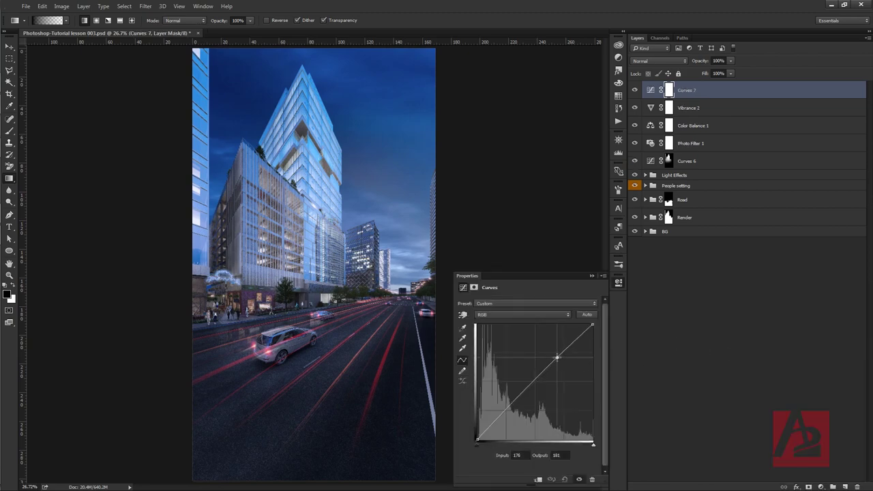
drag(554, 352, 559, 355)
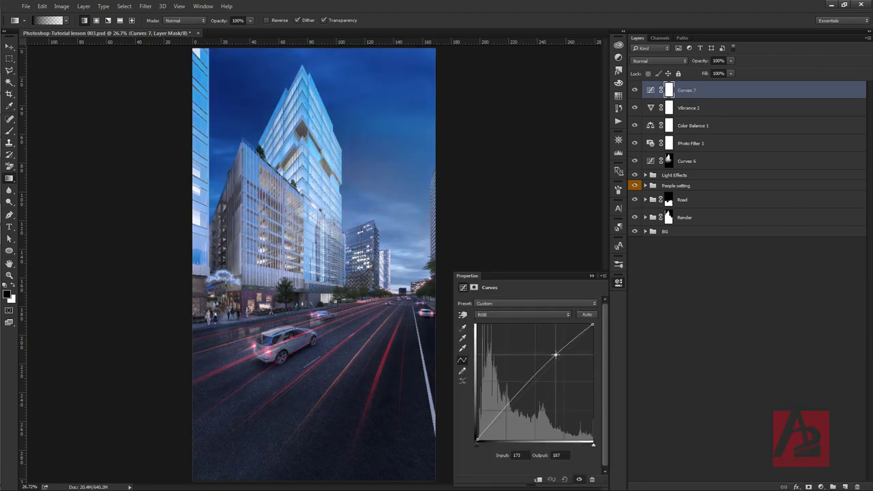
drag(487, 428, 489, 431)
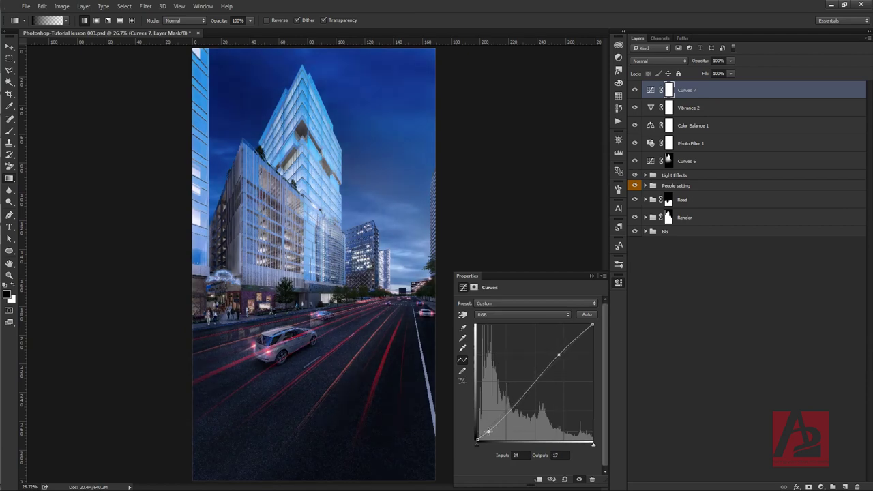
drag(476, 440, 477, 442)
Select the five adjustment layers from Curves 6 through Curves 7.
click(591, 276)
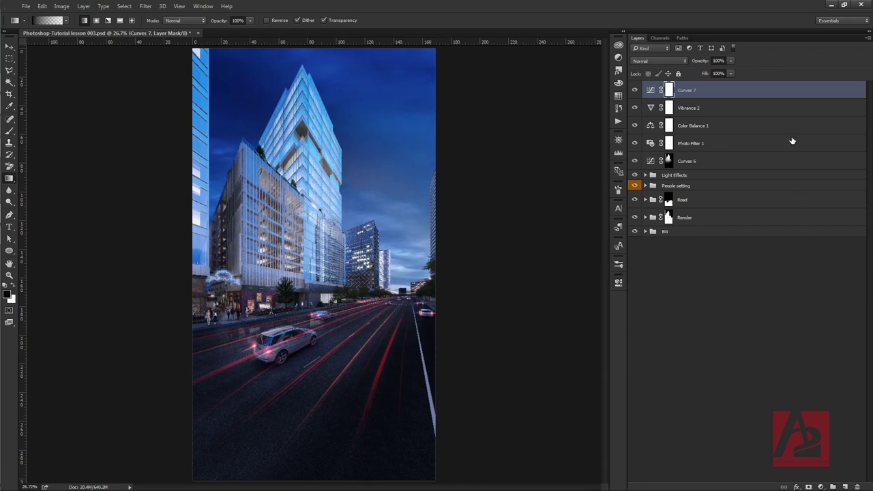
click(728, 160)
shift+click(721, 92)
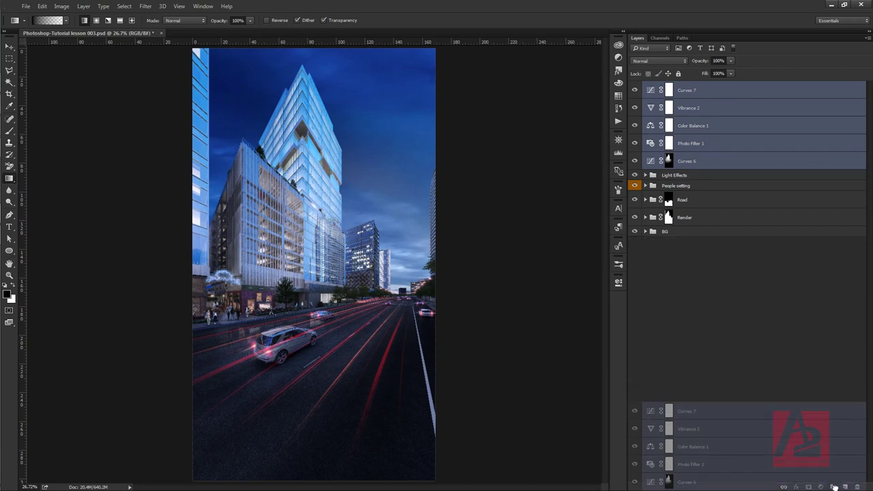
Group the five adjustment layers into a folder named 'overall color collection'.
drag(690, 163, 833, 486)
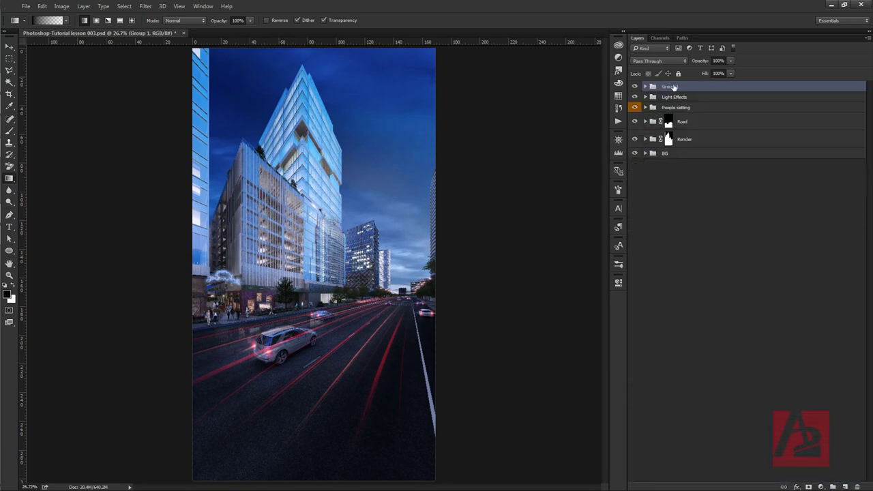
double_click(673, 87)
text(overall)
text( c)
text(ol)
text(or collection)
key(Return)
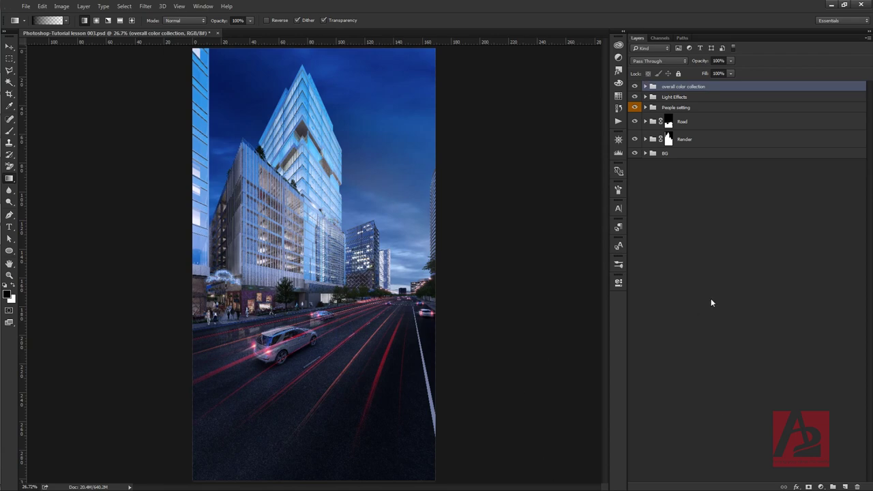
Deselect the layers and toggle the overall color collection group off and on to compare.
click(713, 293)
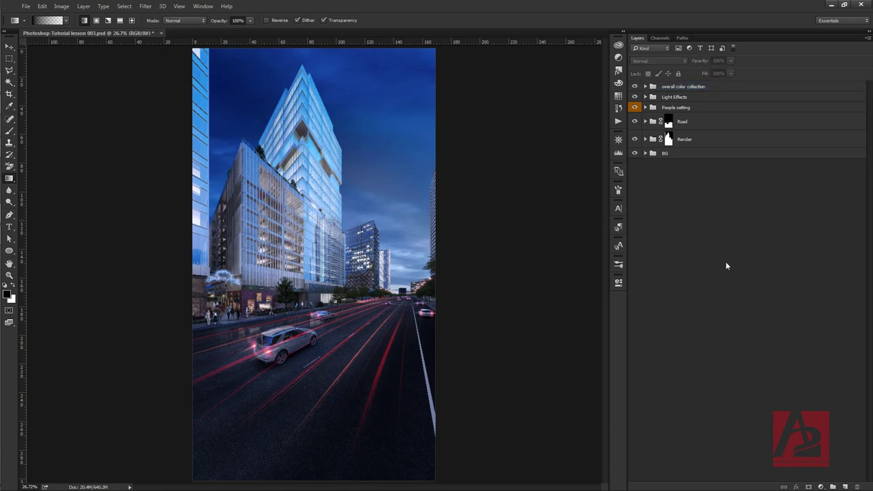
click(634, 86)
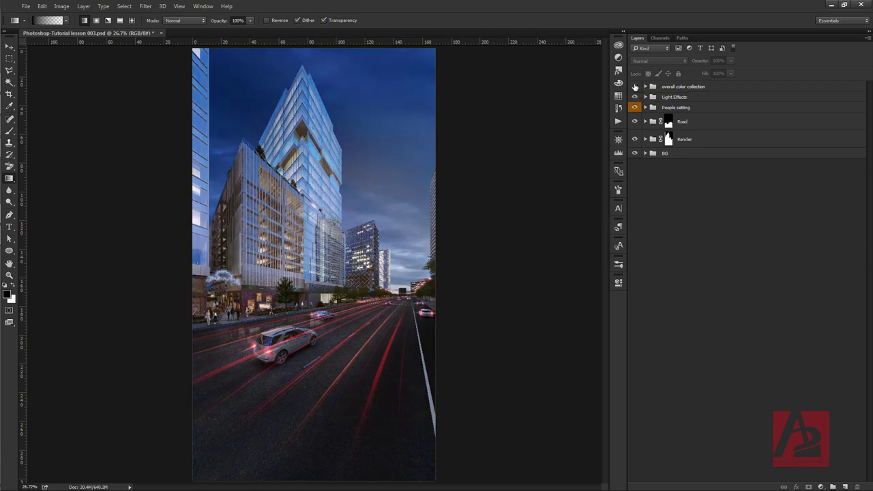
click(634, 86)
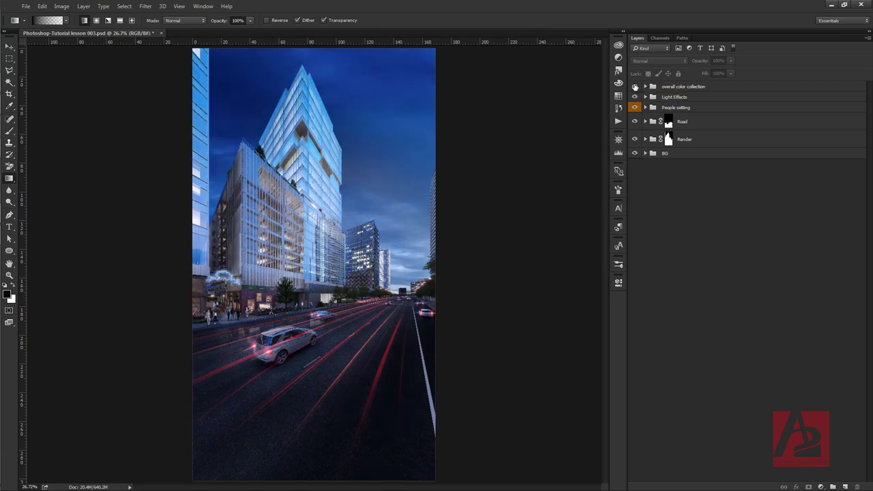